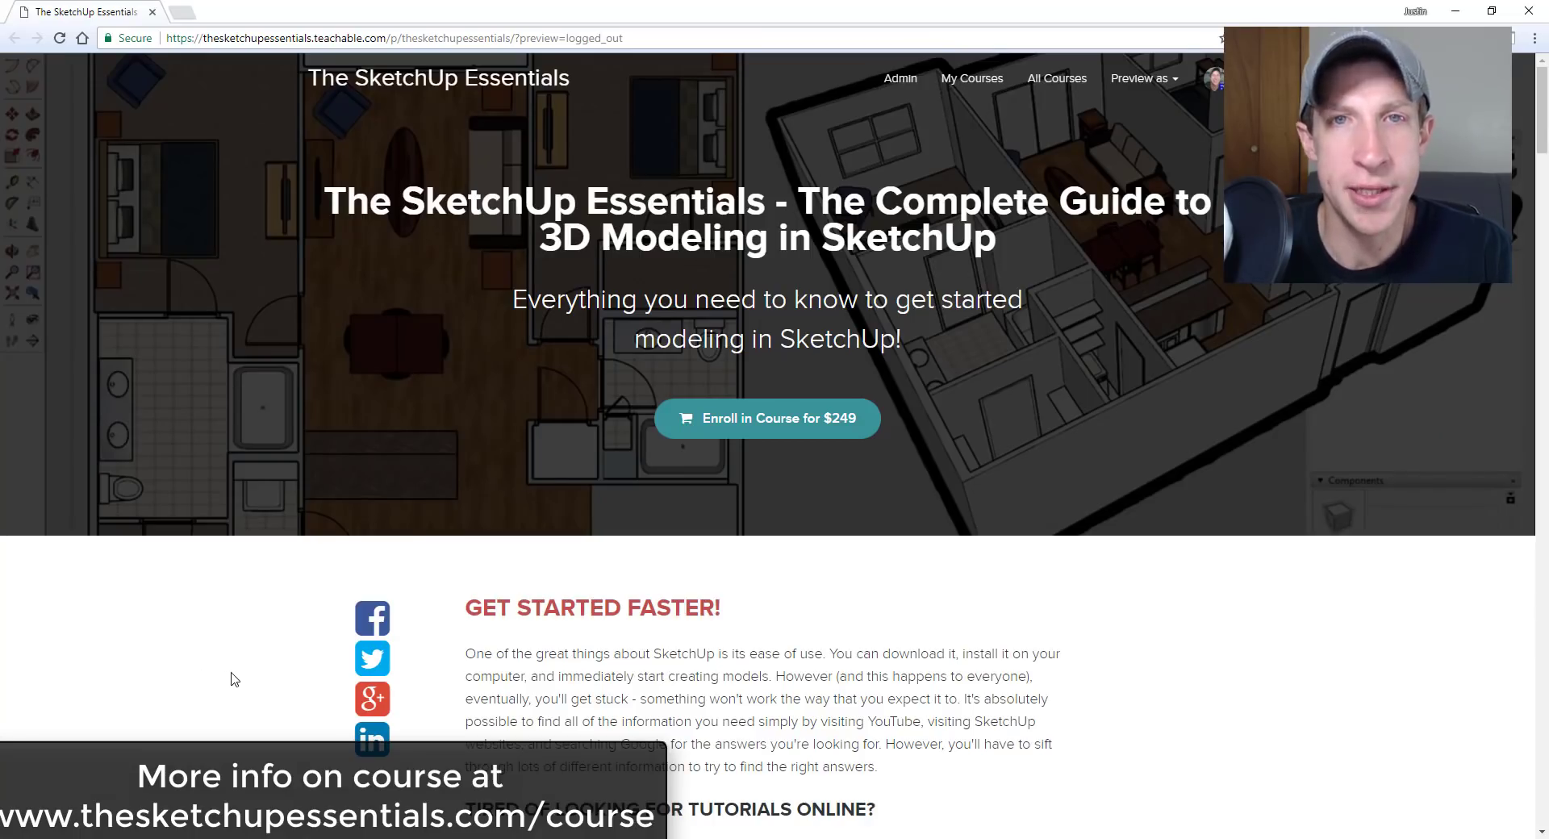
# Step: Look through the SketchUp course page, covering the course reasons, instructor, intended audience and modeling topic sections
pyautogui.scroll(-6, 234, 678)
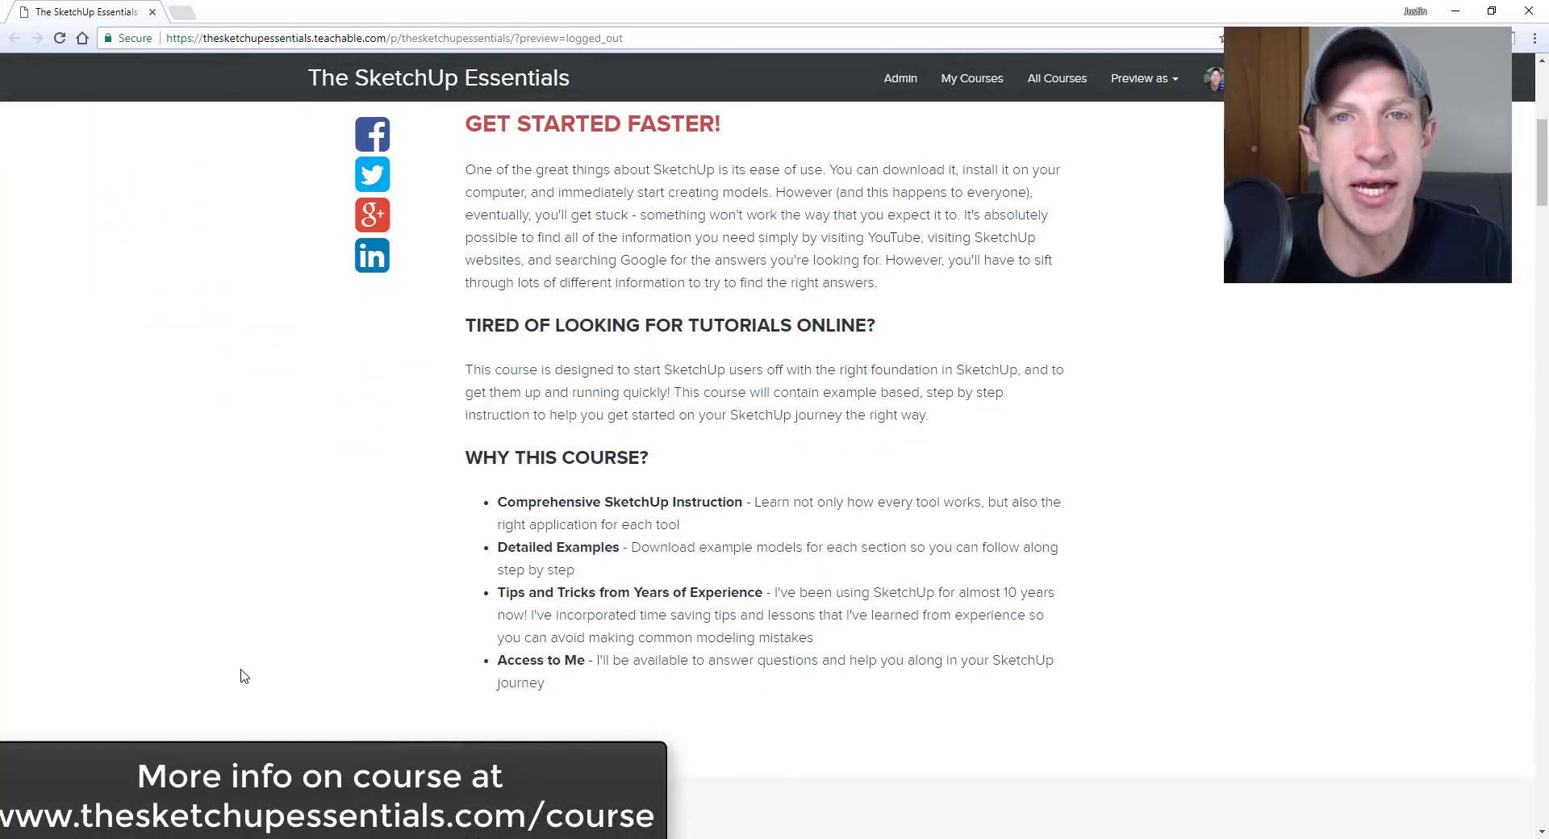
pyautogui.scroll(-8, 348, 594)
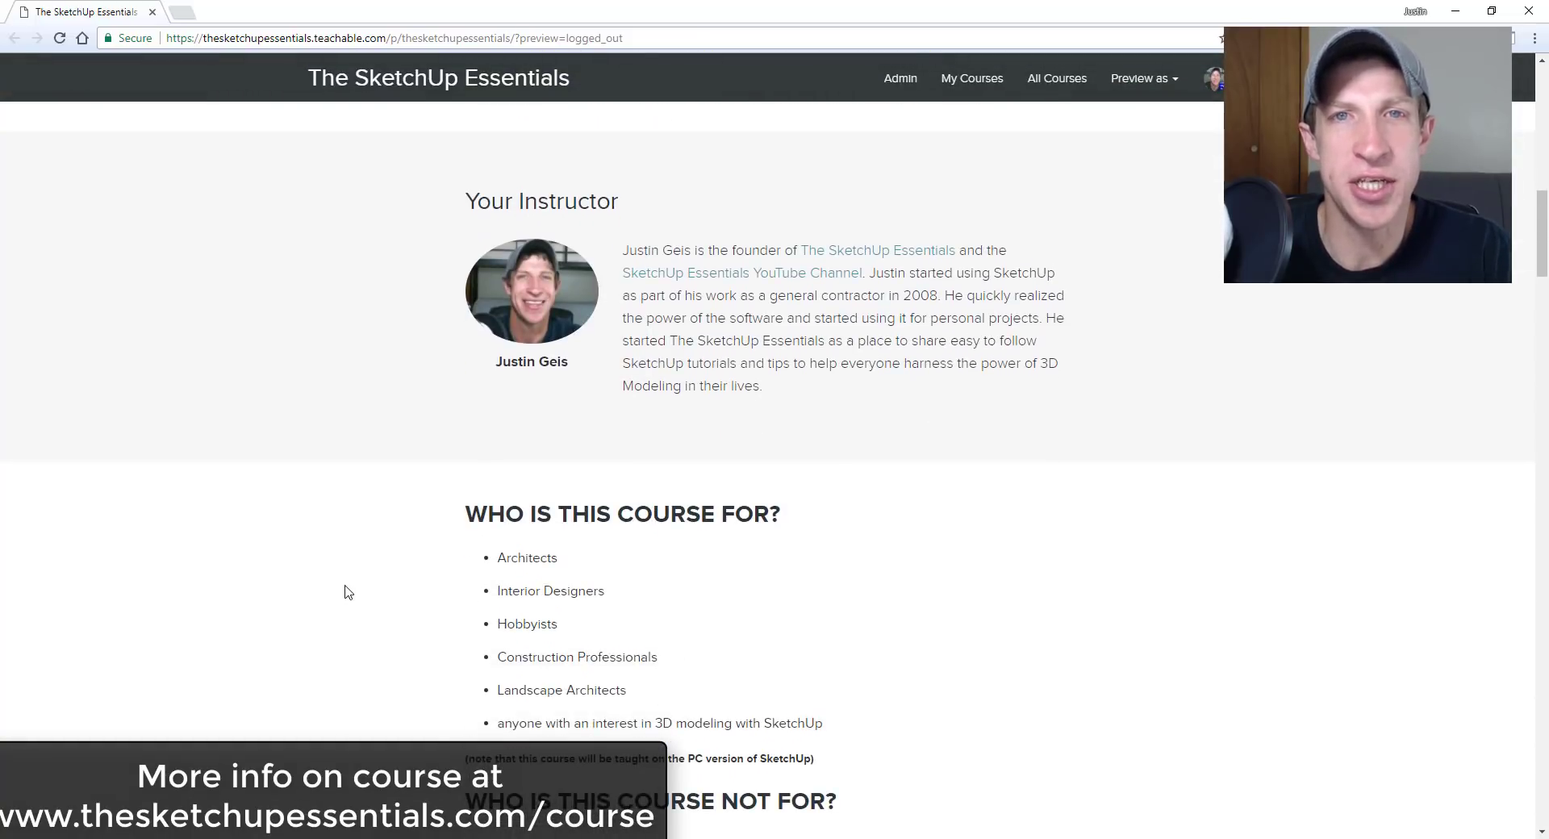
pyautogui.scroll(-4, 349, 589)
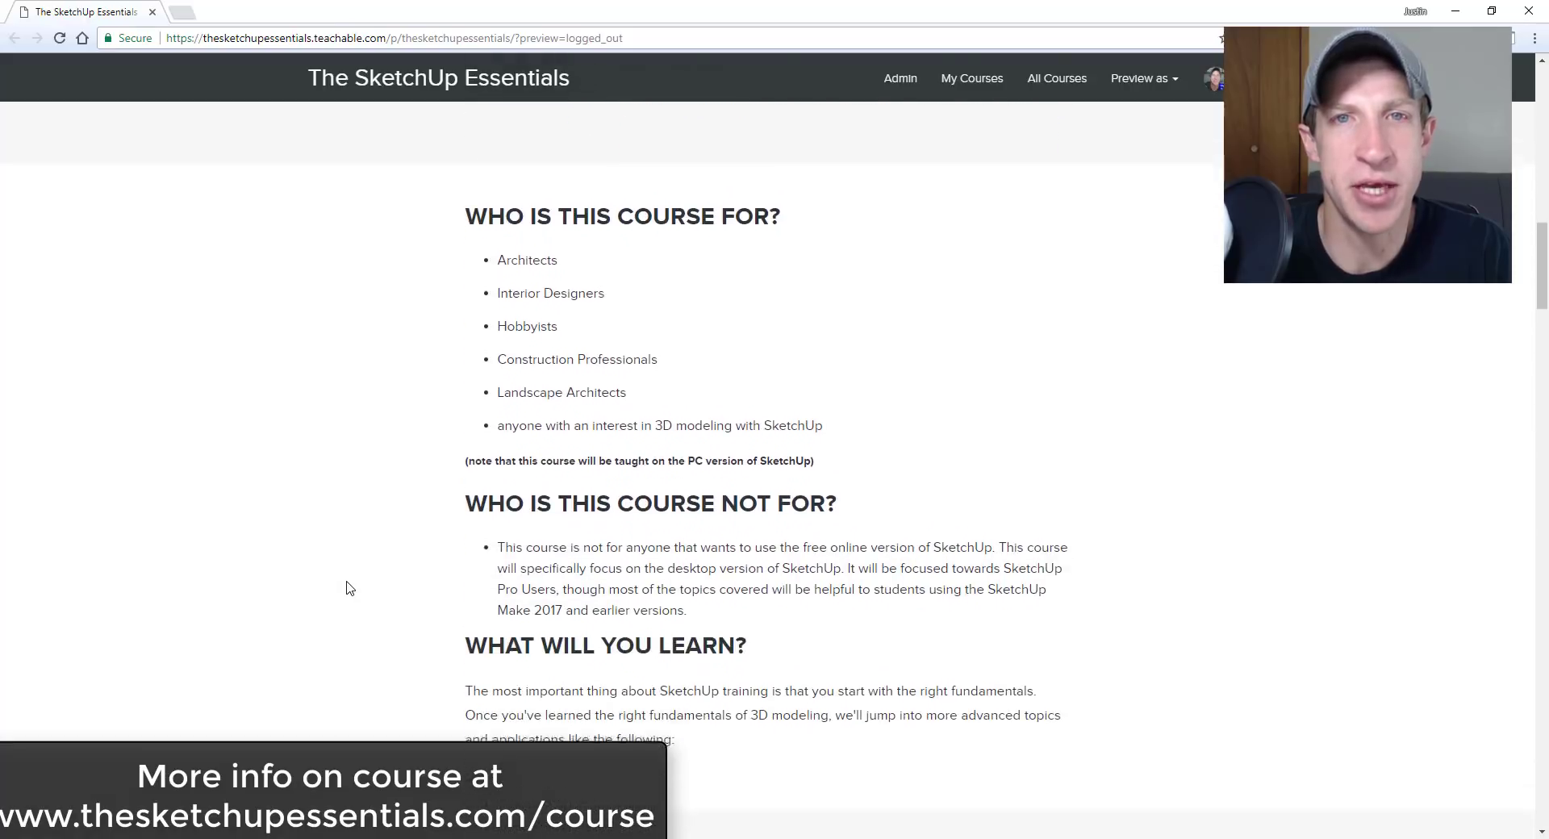
pyautogui.scroll(-6, 448, 539)
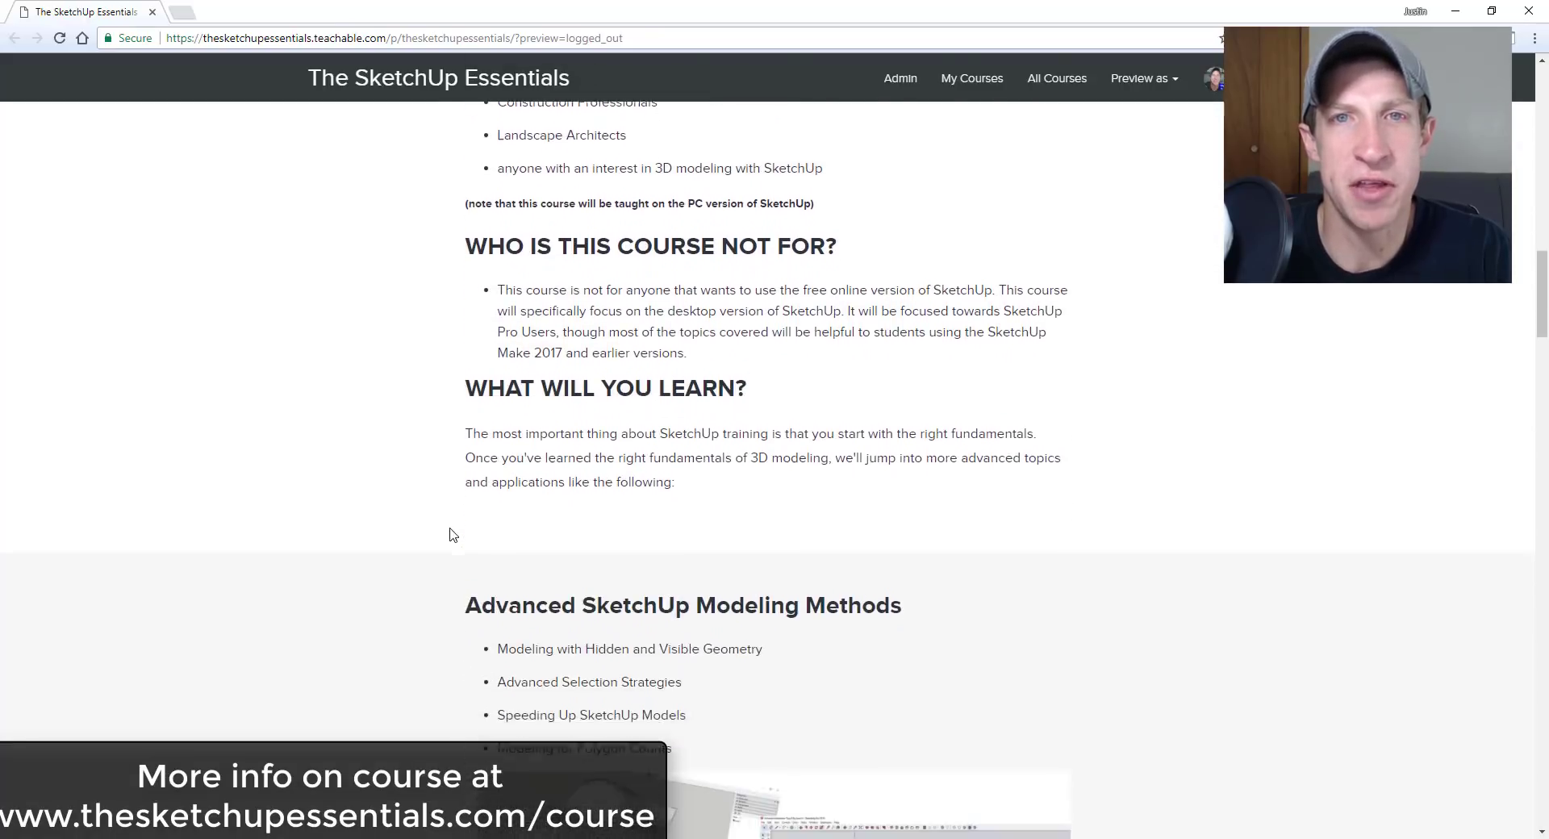
pyautogui.scroll(-2, 442, 538)
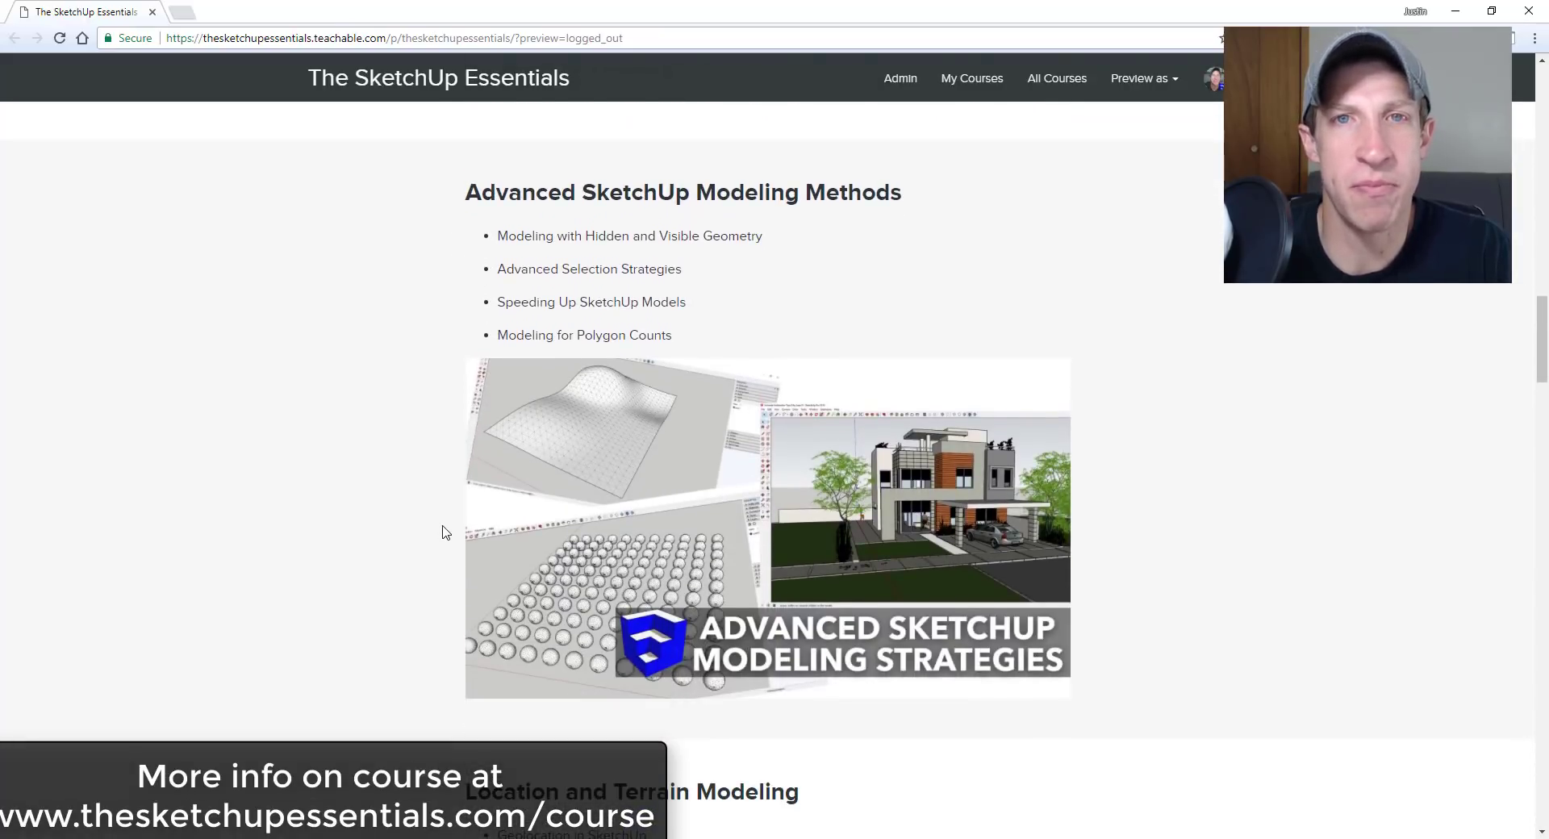
pyautogui.scroll(-8, 467, 453)
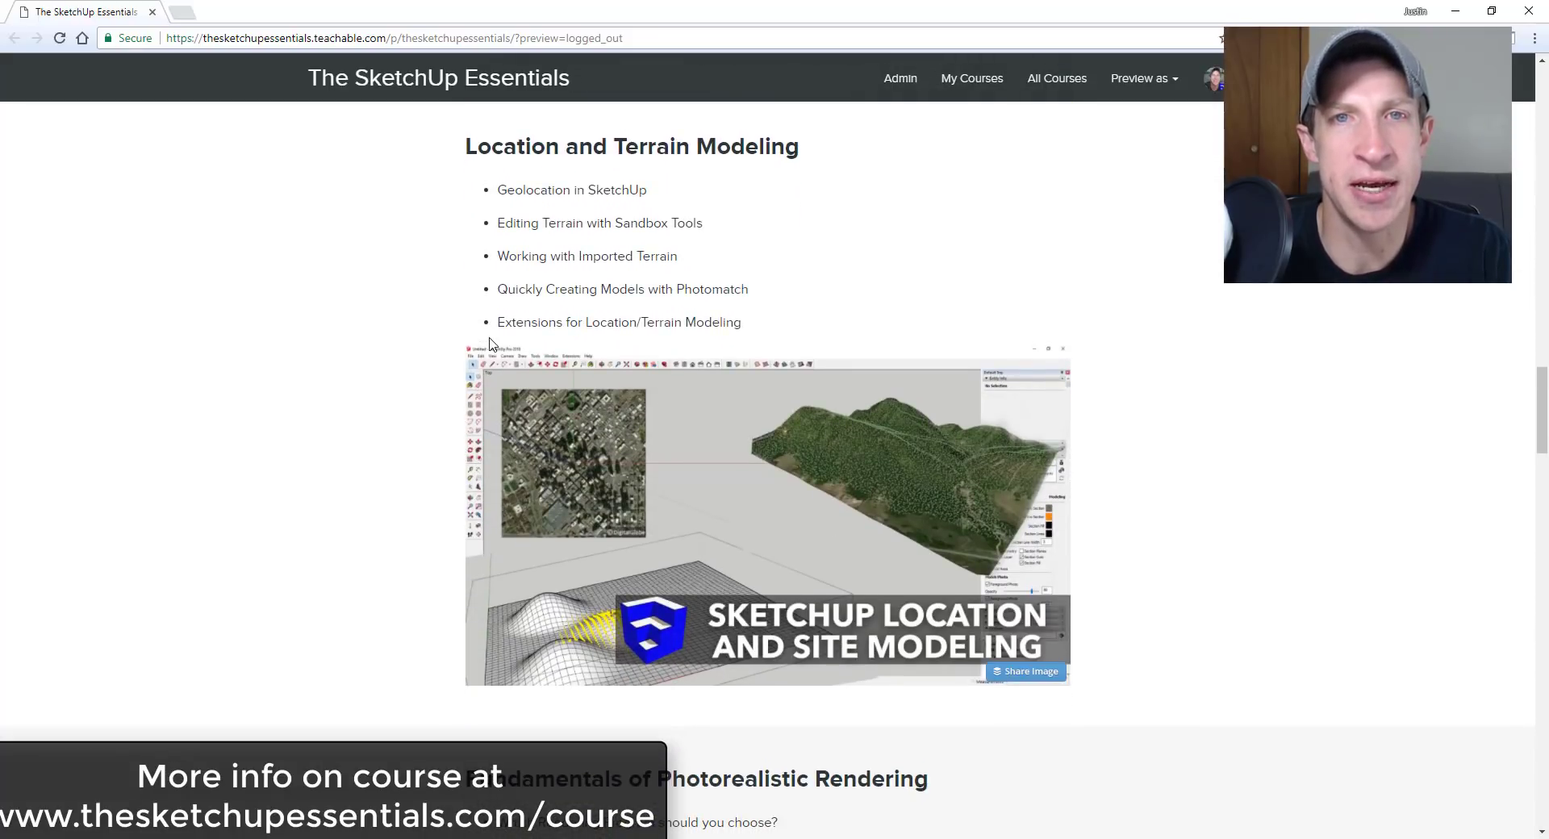
pyautogui.scroll(-4, 476, 355)
pyautogui.scroll(-3, 475, 353)
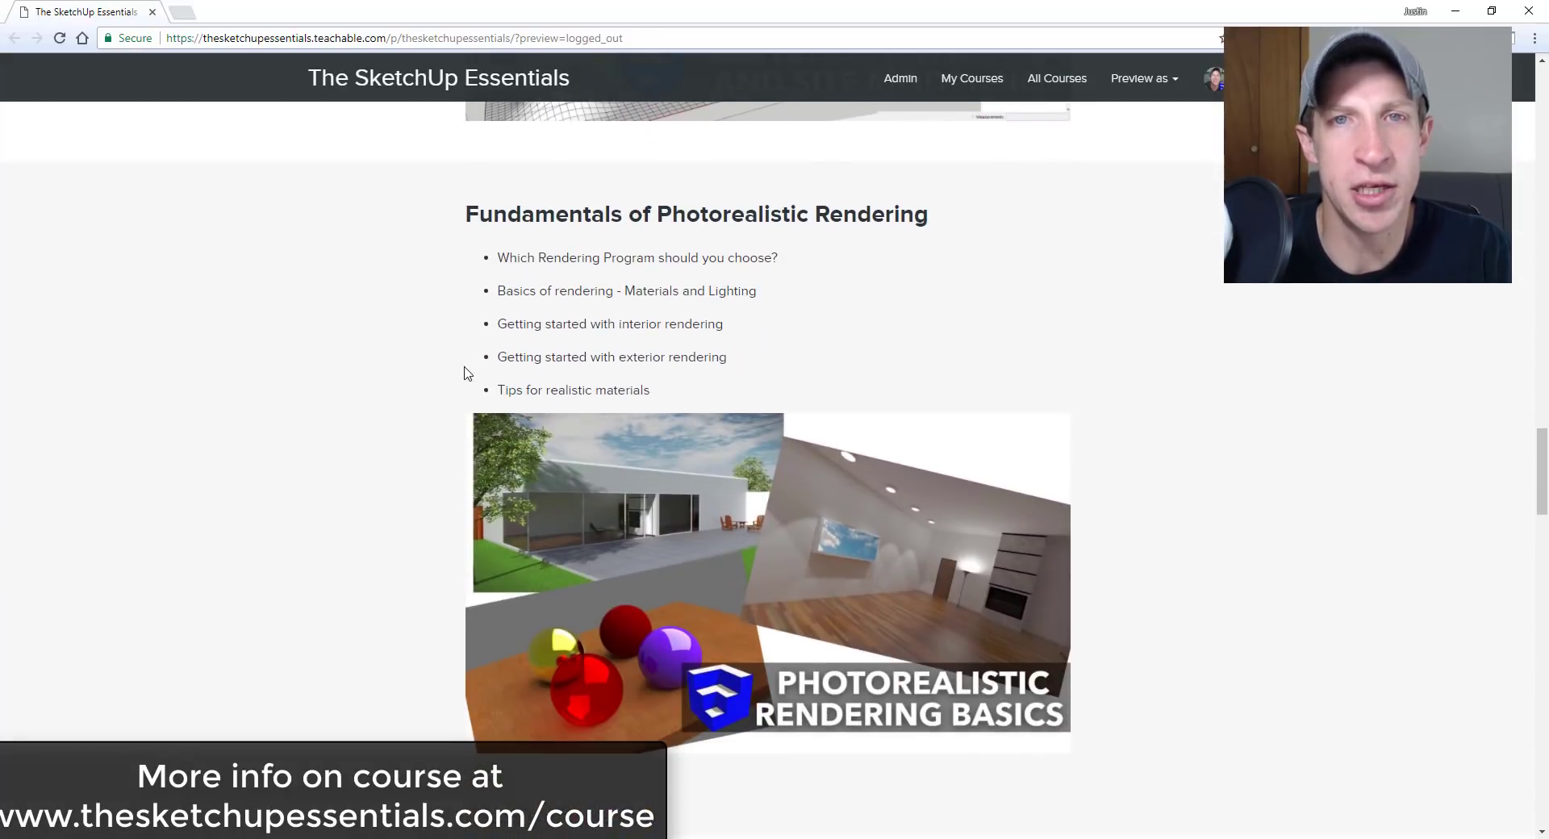
pyautogui.scroll(-9, 480, 372)
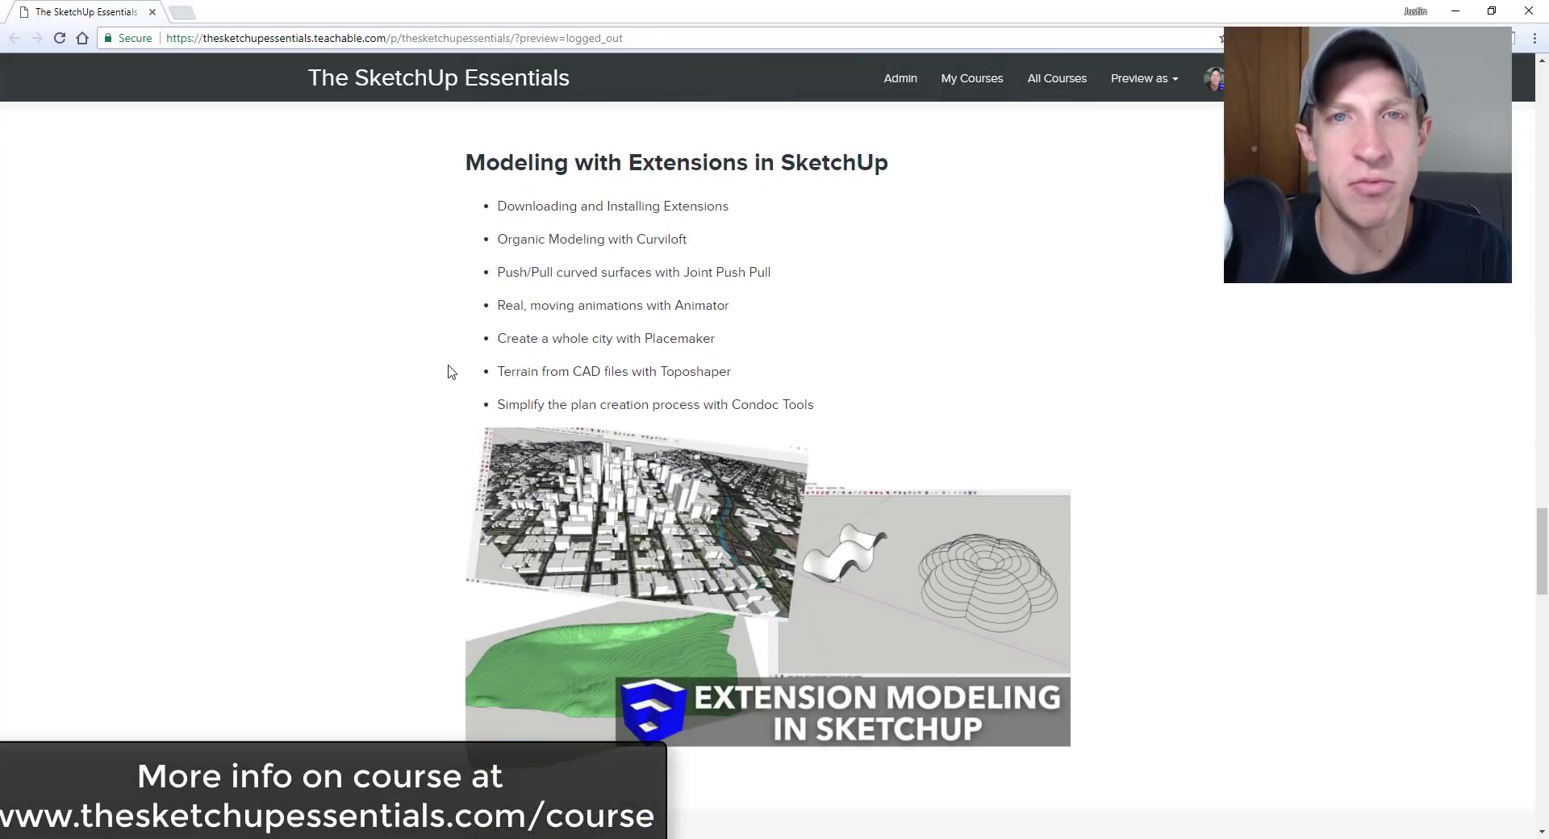
pyautogui.scroll(-9, 449, 372)
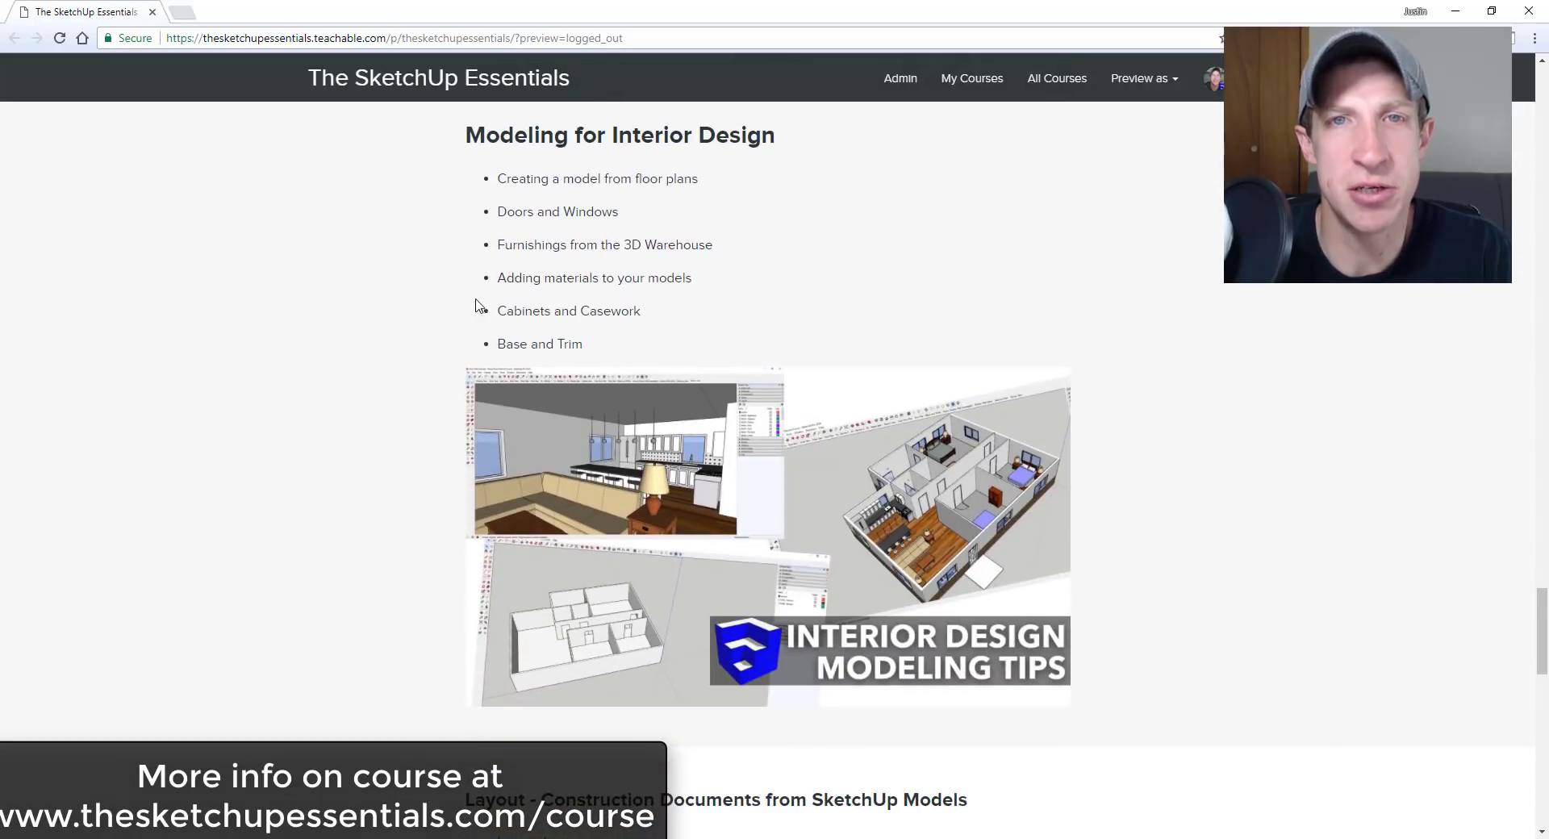
pyautogui.scroll(-3, 449, 305)
pyautogui.scroll(-5, 449, 305)
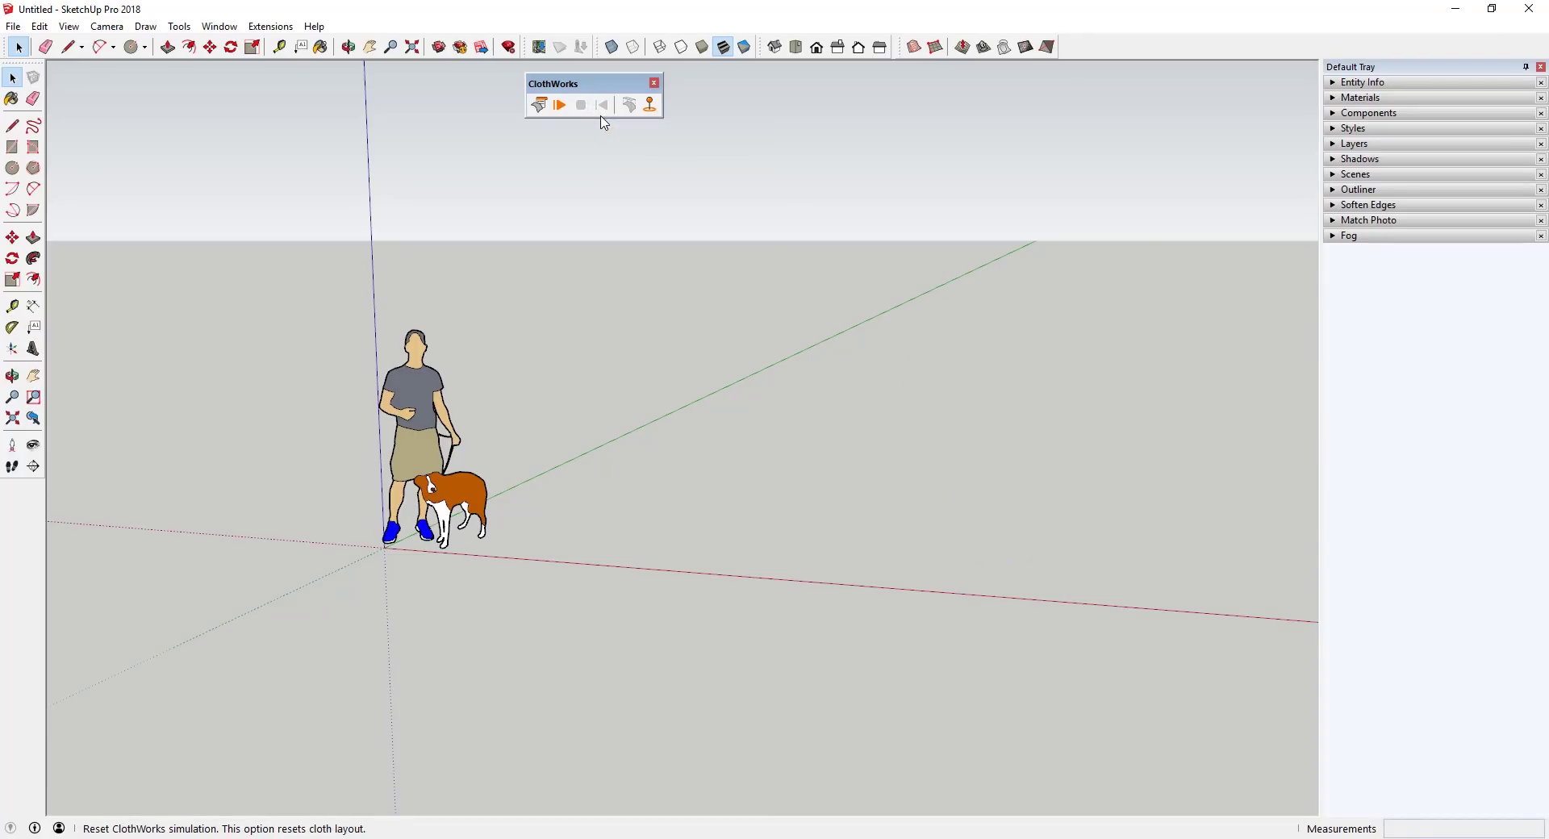
# Step: Draw a horizontal circle with a radius of about 2' 11/16" on the ground and a smaller vertical circle at its centre
pyautogui.moveTo(689, 522); pyautogui.dragTo(723, 530, button='middle')
pyautogui.press('c')
pyautogui.click(717, 539)
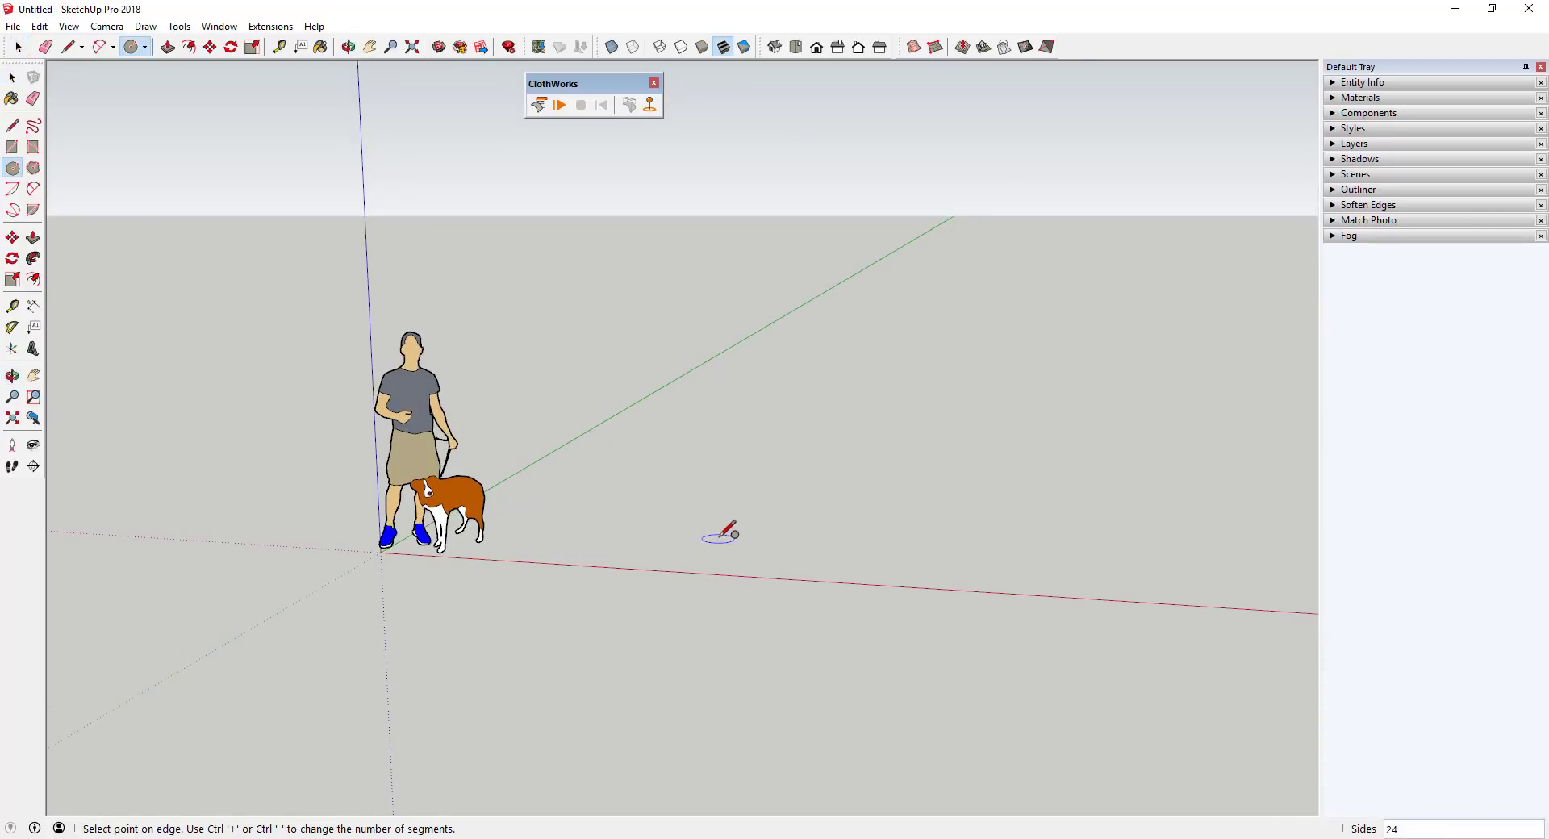
pyautogui.click(789, 539)
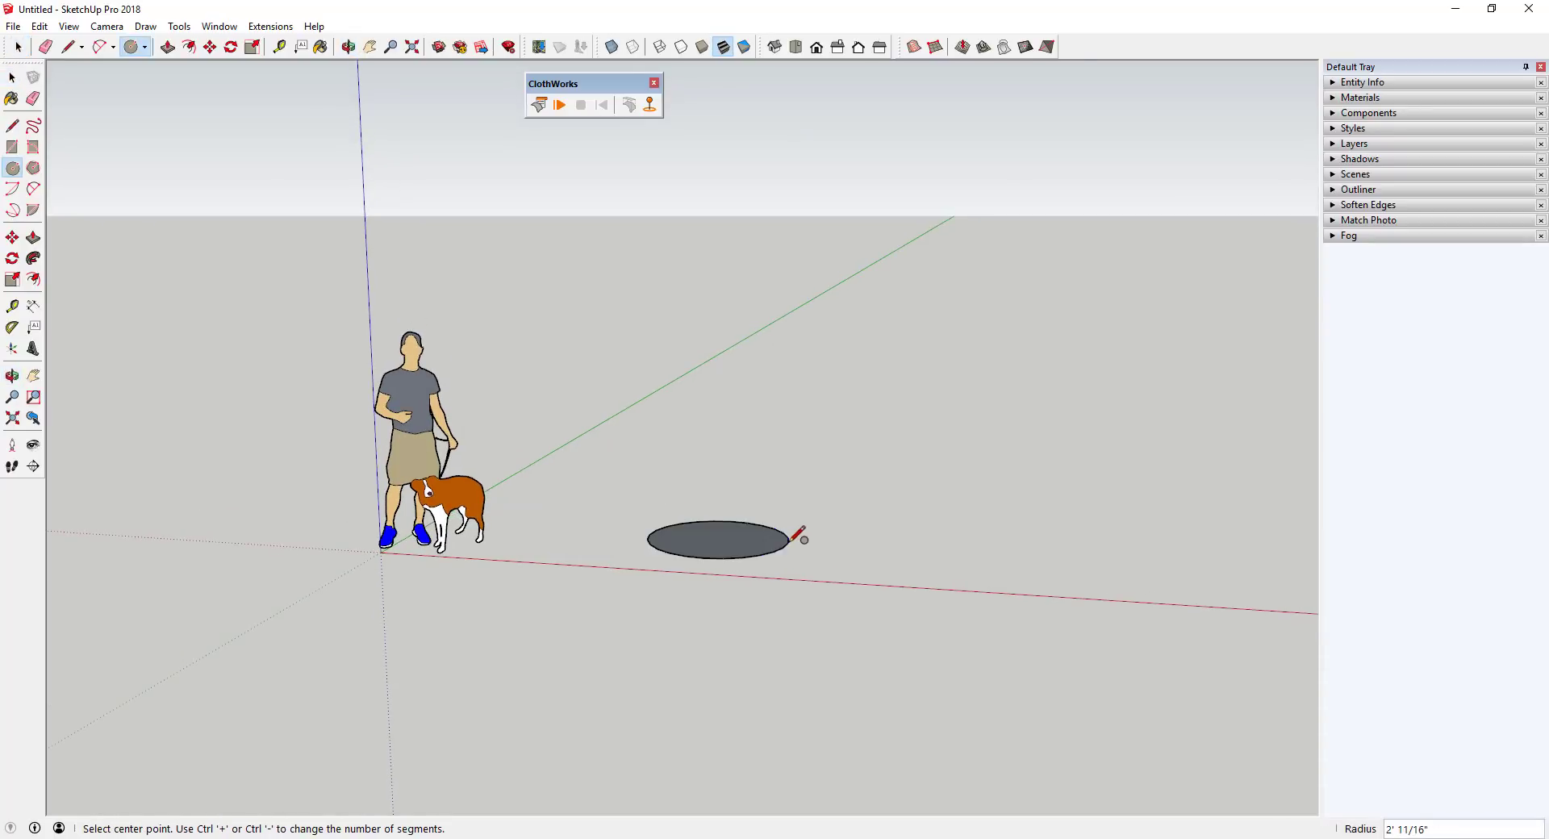
pyautogui.click(717, 538)
pyautogui.click(746, 540)
# Step: Use Follow Me to sweep the large horizontal circle around the small vertical circle, forming a sphere
pyautogui.press('space')
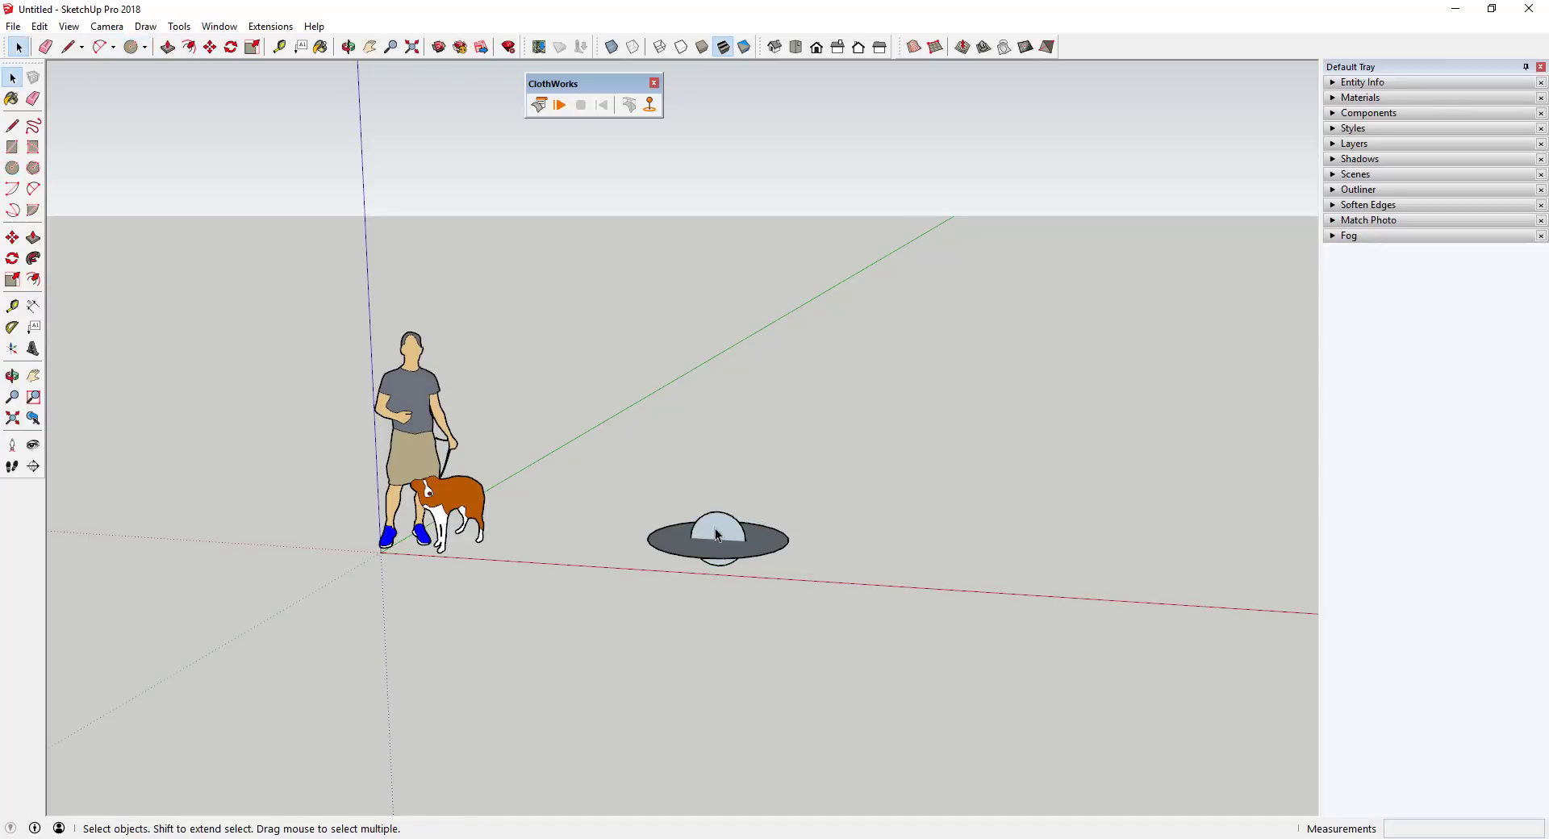
pyautogui.scroll(3, 723, 528)
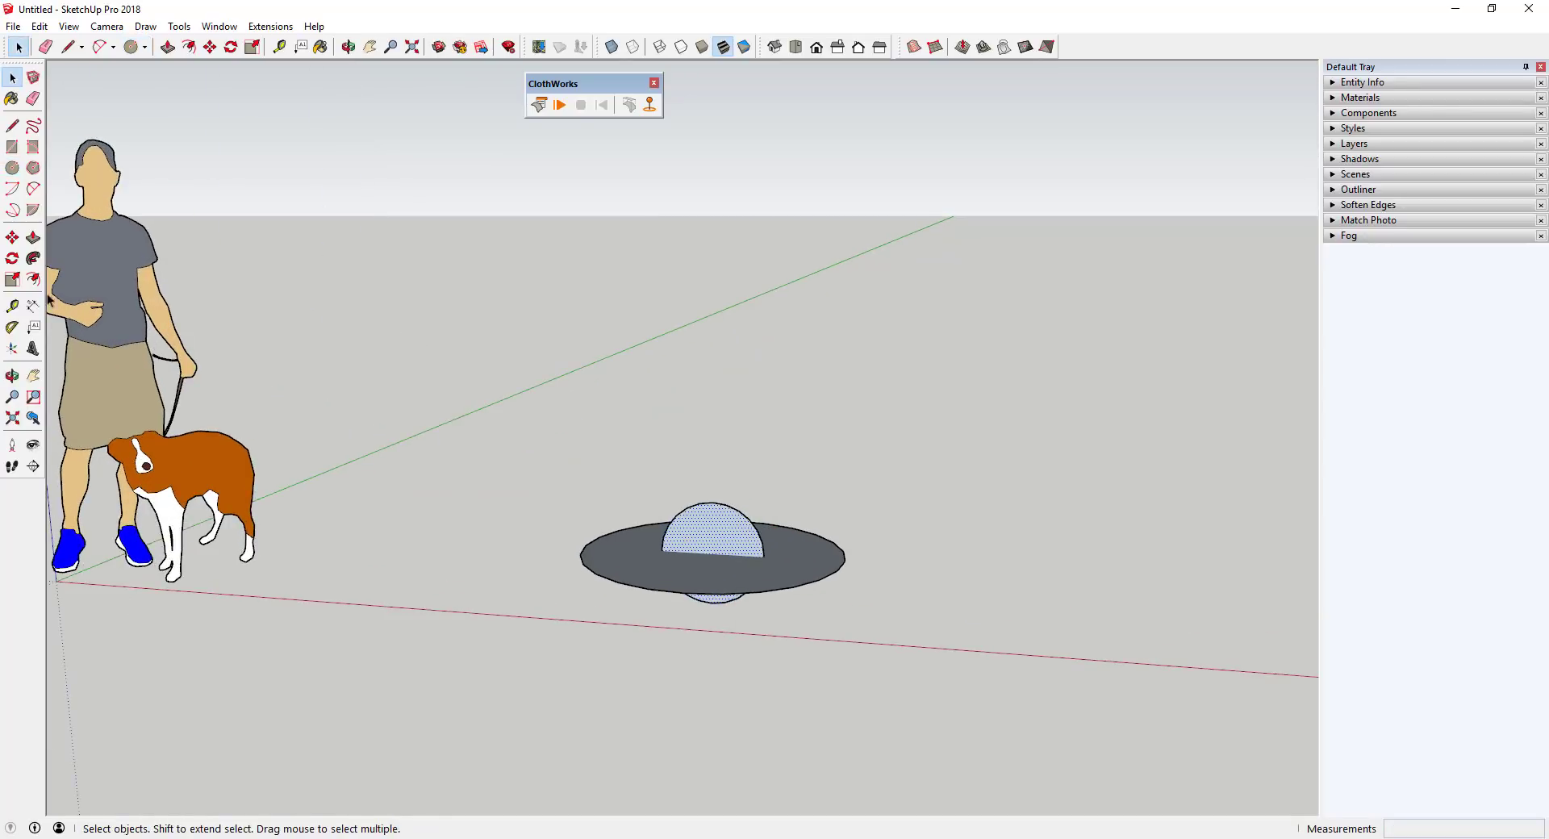
pyautogui.click(33, 258)
pyautogui.click(677, 548)
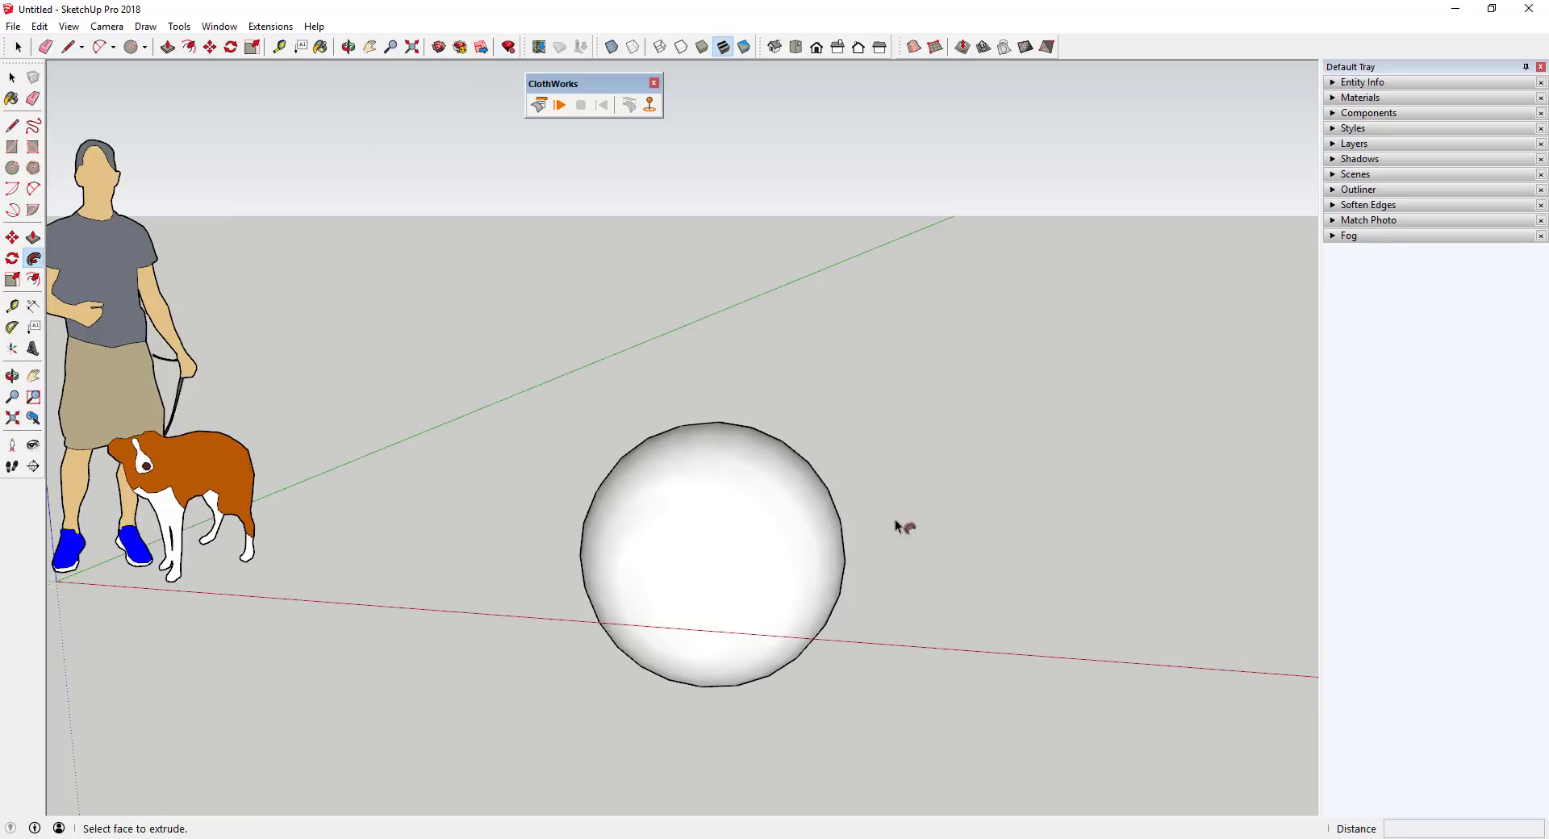
# Step: Select all connected faces and edges of the sphere and make them a group
pyautogui.press('space')
pyautogui.click(708, 526)
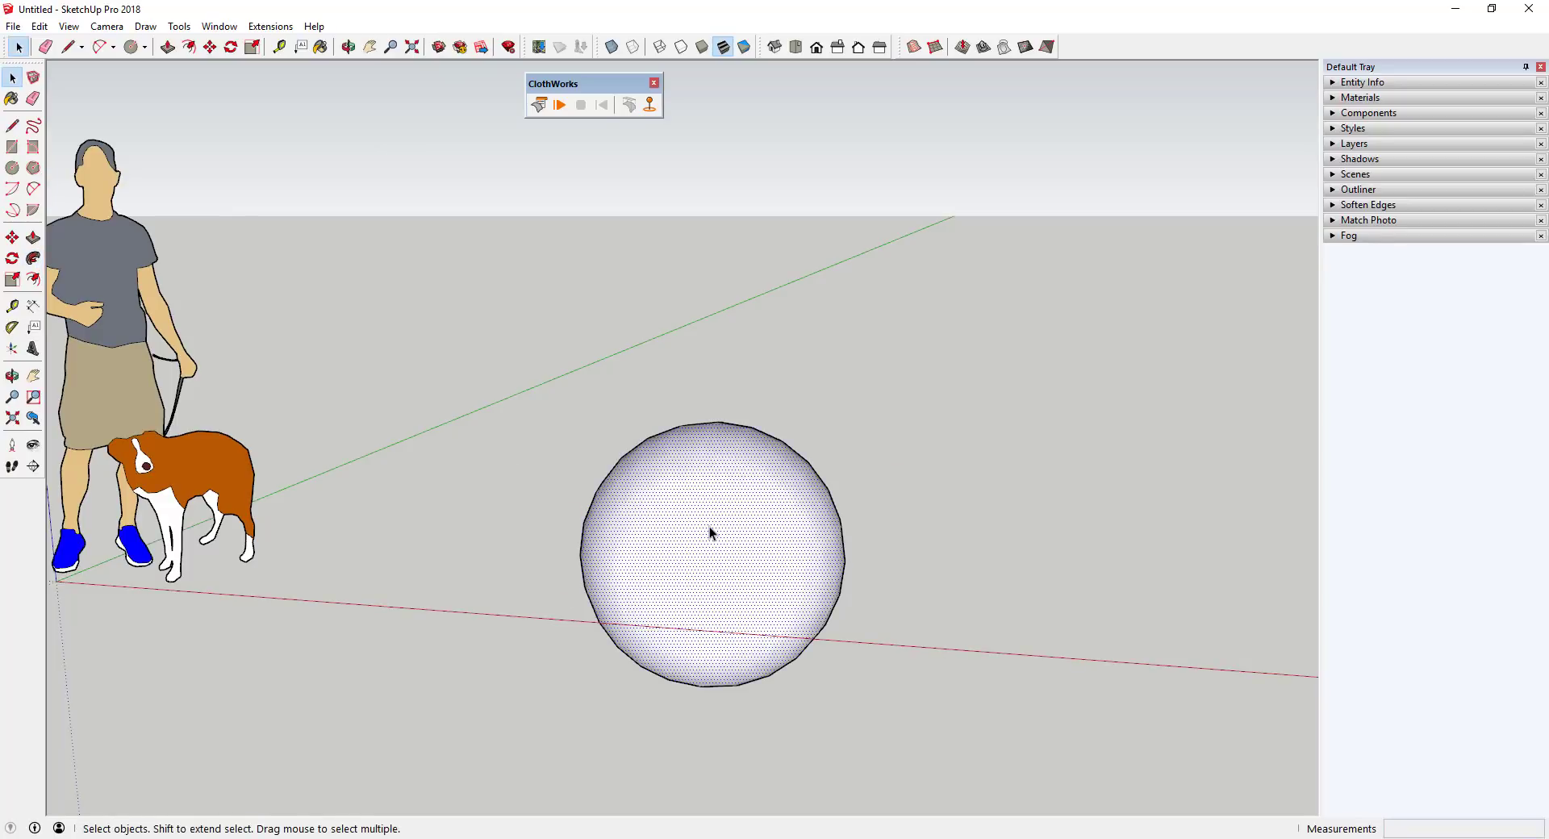
pyautogui.doubleClick(710, 532)
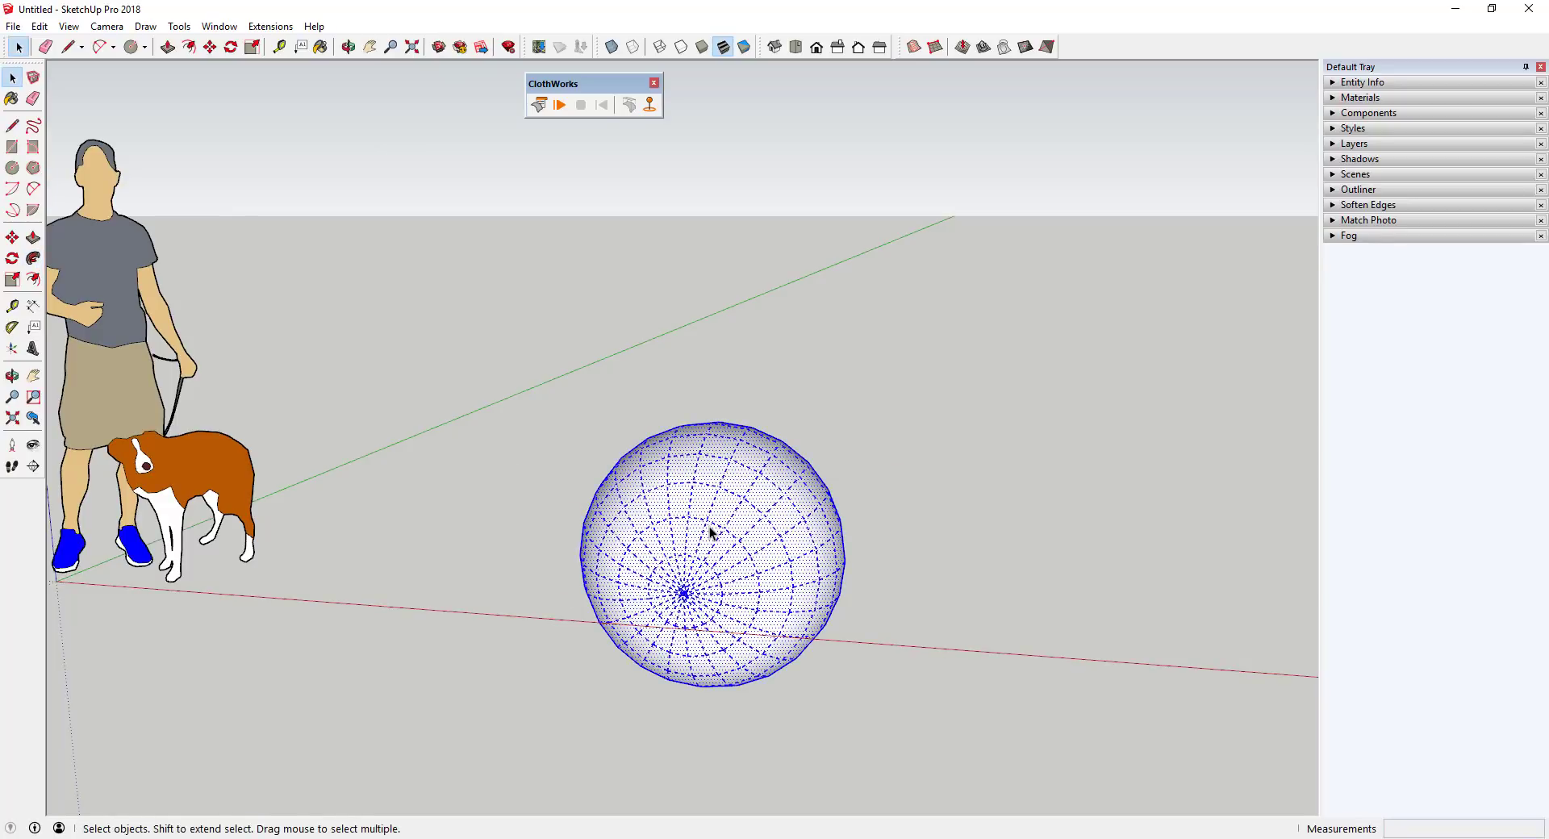
pyautogui.rightClick(710, 529)
pyautogui.click(799, 349)
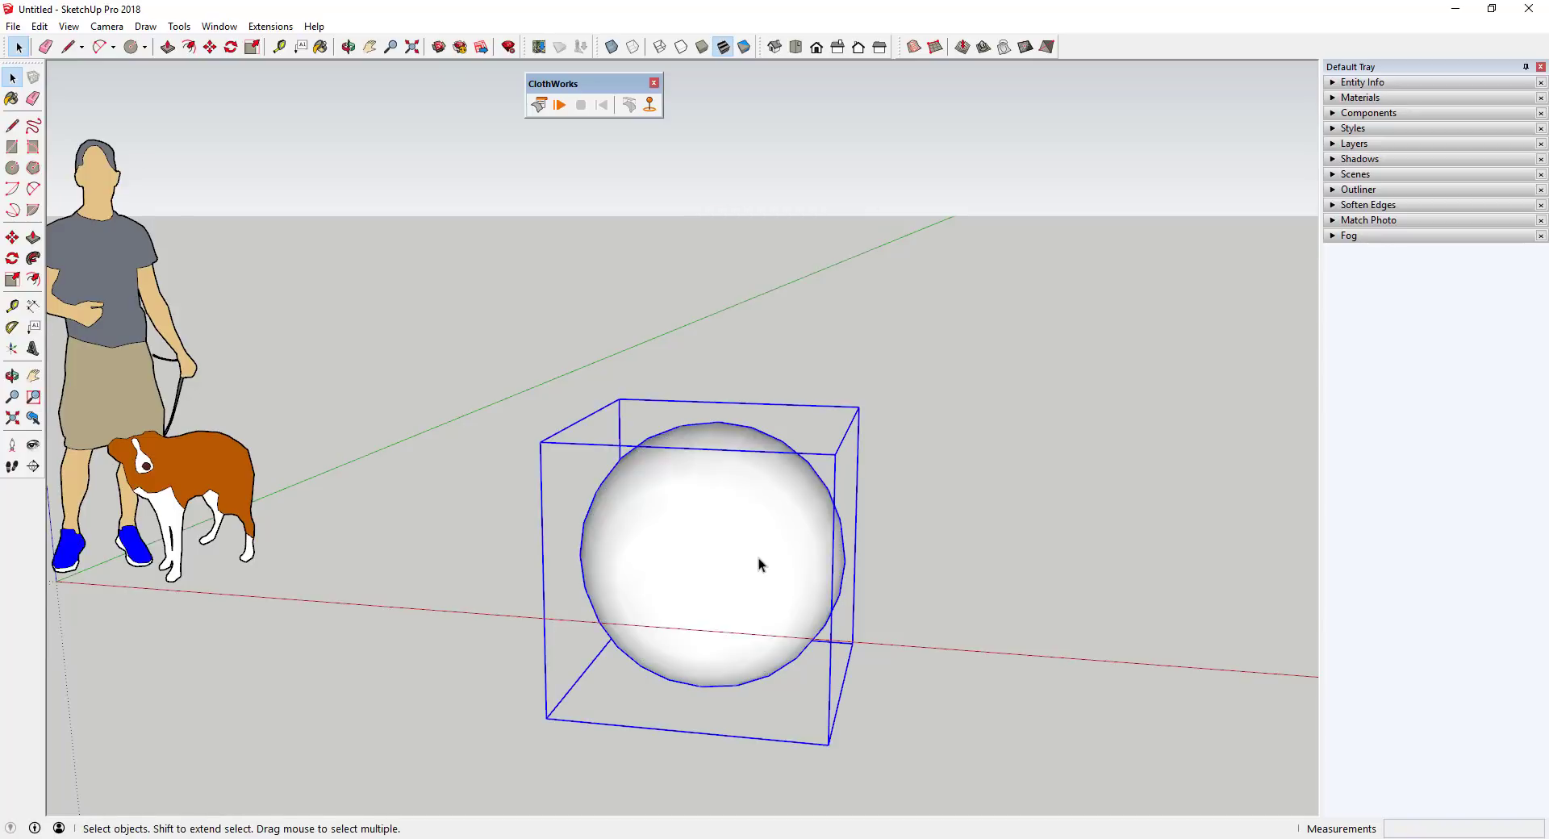
# Step: Move the sphere group aside along the red axis and erase the leftover small vertical circle
pyautogui.press('m')
pyautogui.moveTo(758, 558); pyautogui.dragTo(1001, 571)
pyautogui.press('space')
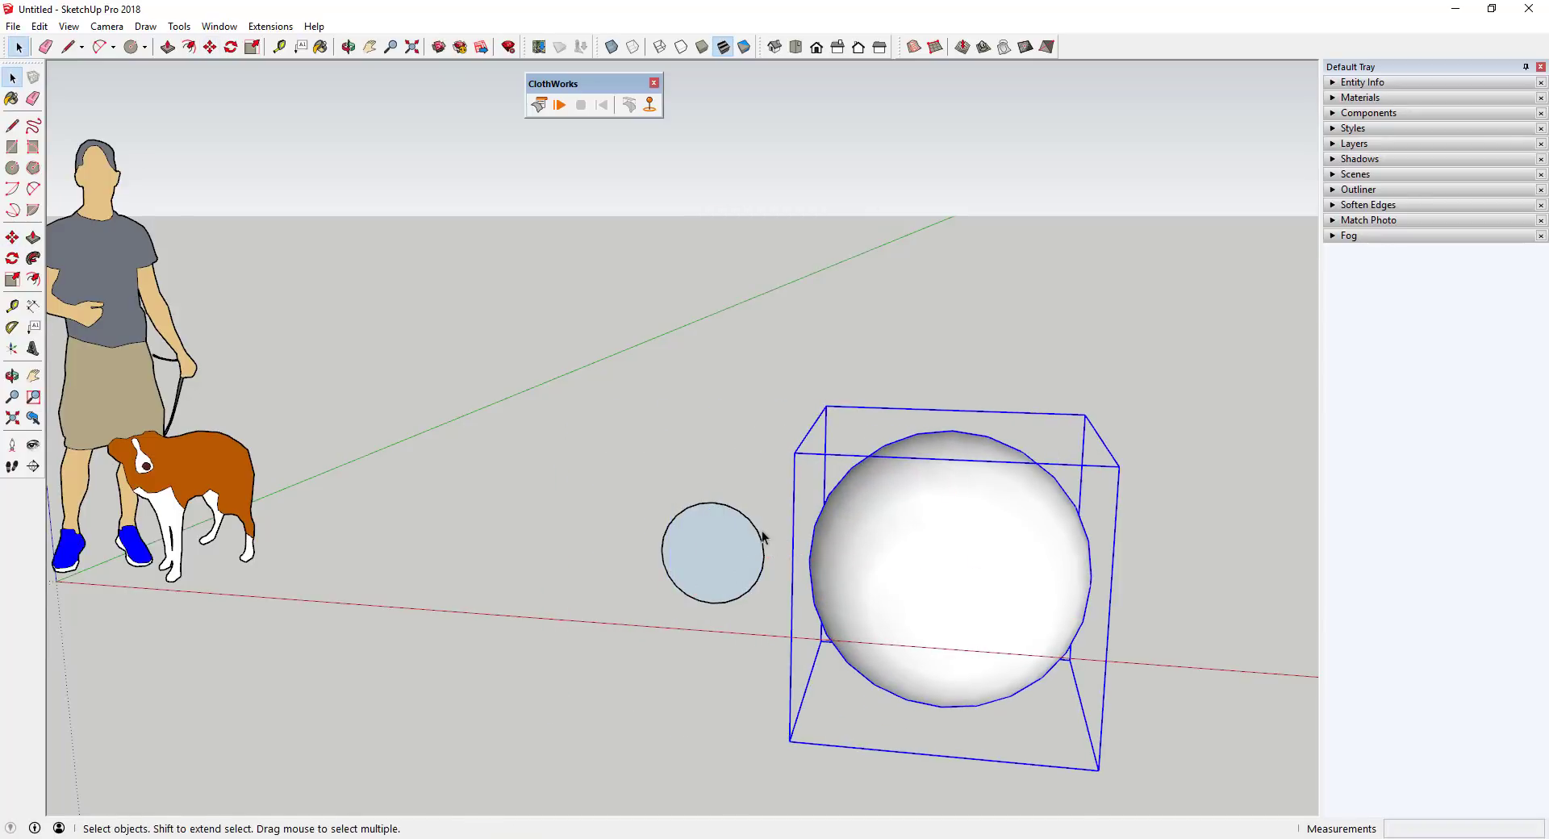
pyautogui.press('e')
pyautogui.click(736, 521)
# Step: Move the sphere group back toward the man and dog, to about where it was created
pyautogui.press('space')
pyautogui.click(934, 583)
pyautogui.press('m')
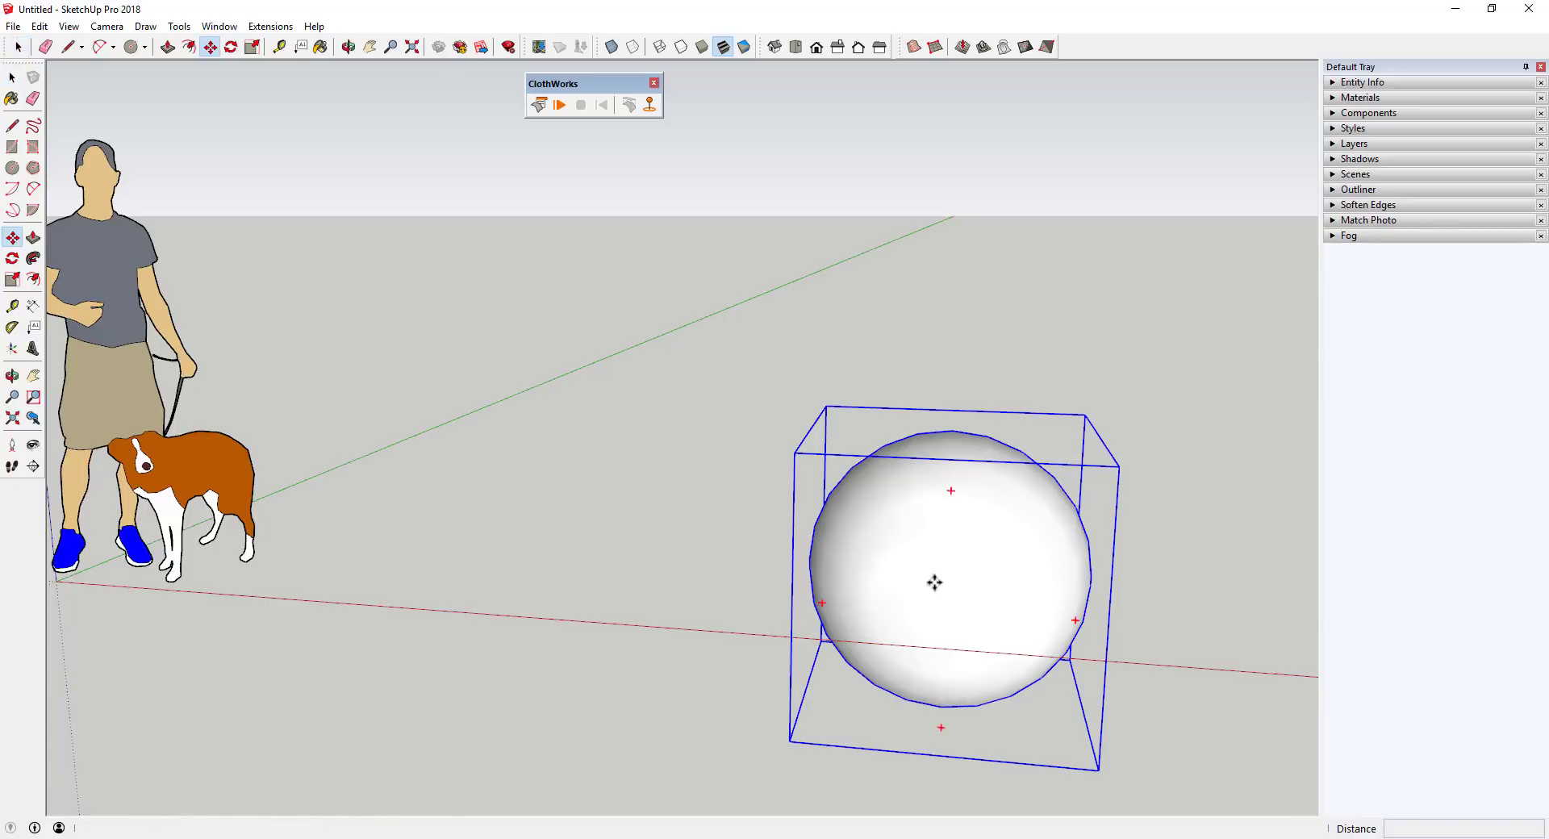
pyautogui.moveTo(934, 582)
pyautogui.mouseDown()
pyautogui.moveTo(944, 477)
pyautogui.moveTo(945, 557)
pyautogui.moveTo(670, 525)
pyautogui.moveTo(678, 543)
pyautogui.moveTo(756, 561)
pyautogui.mouseUp()
pyautogui.press('o')
pyautogui.scroll(-2, 757, 561)
pyautogui.press('space')
# Step: Draw a rectangle on the ground that extends past the sphere on all sides
pyautogui.moveTo(740, 492); pyautogui.dragTo(664, 546, button='middle')
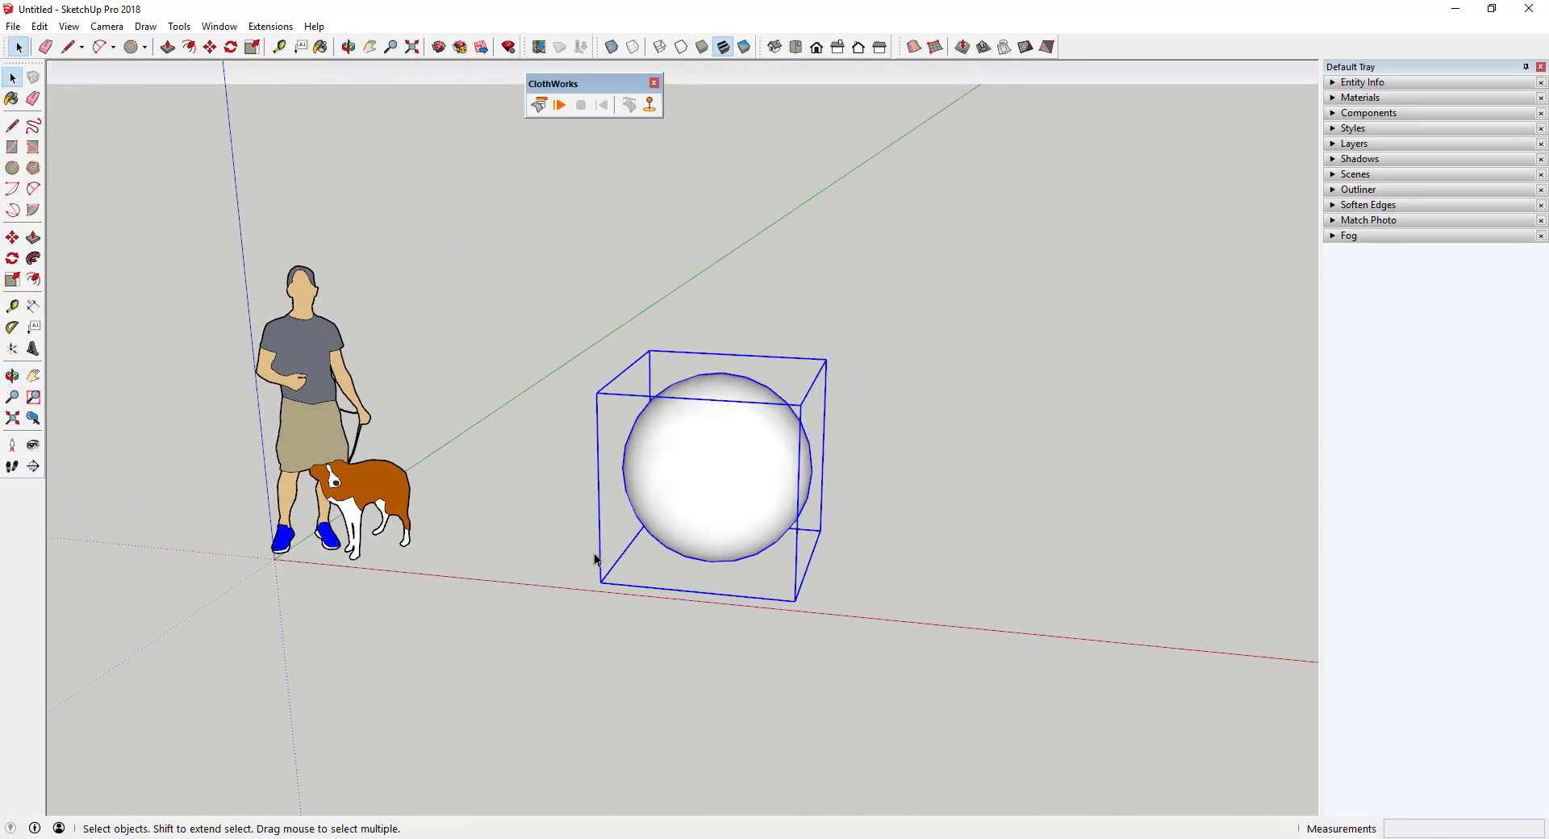
pyautogui.press('r')
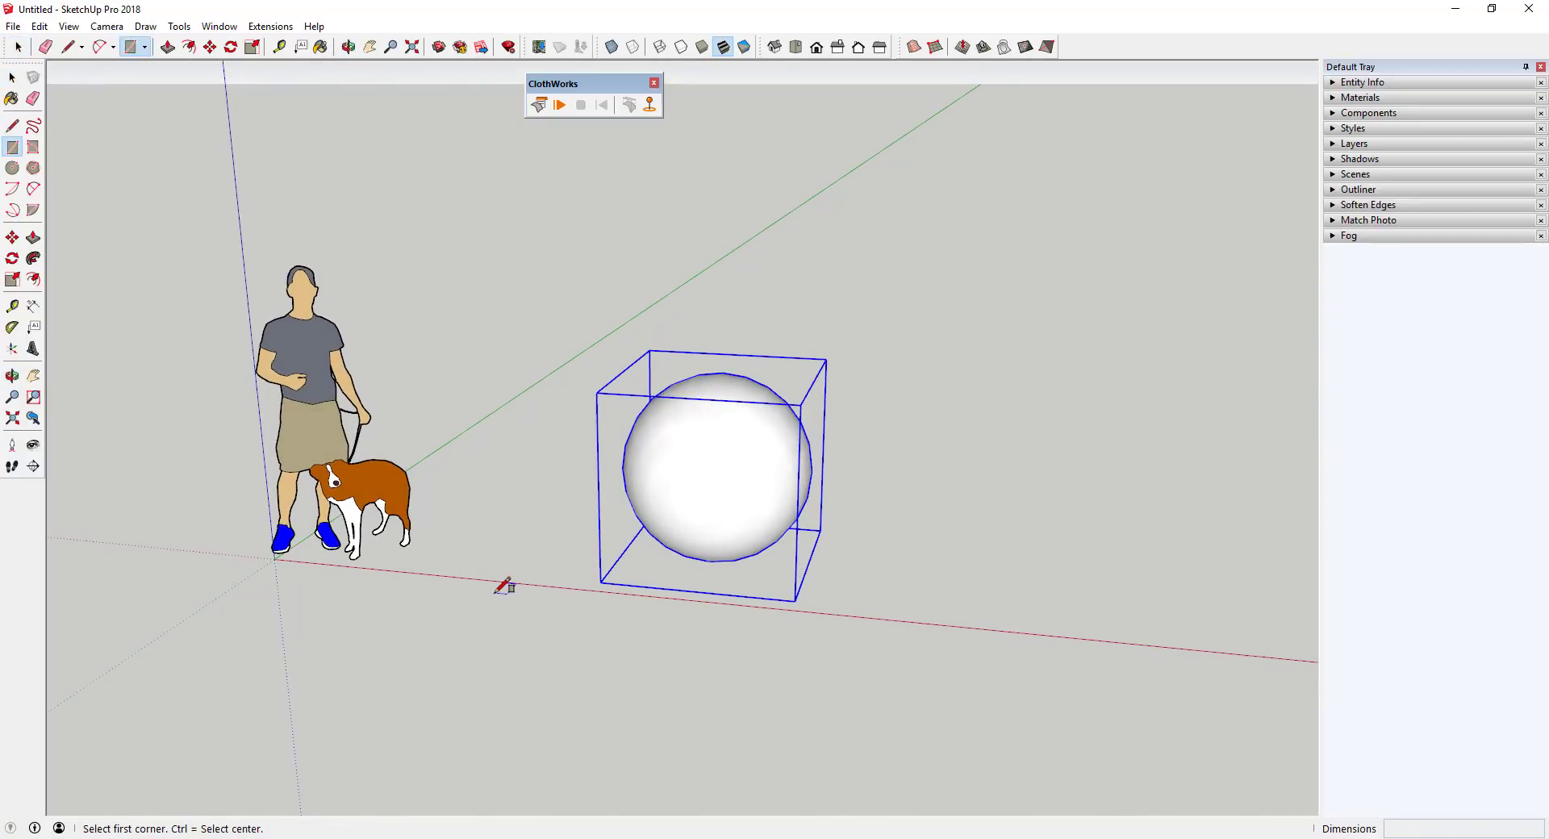
pyautogui.click(494, 591)
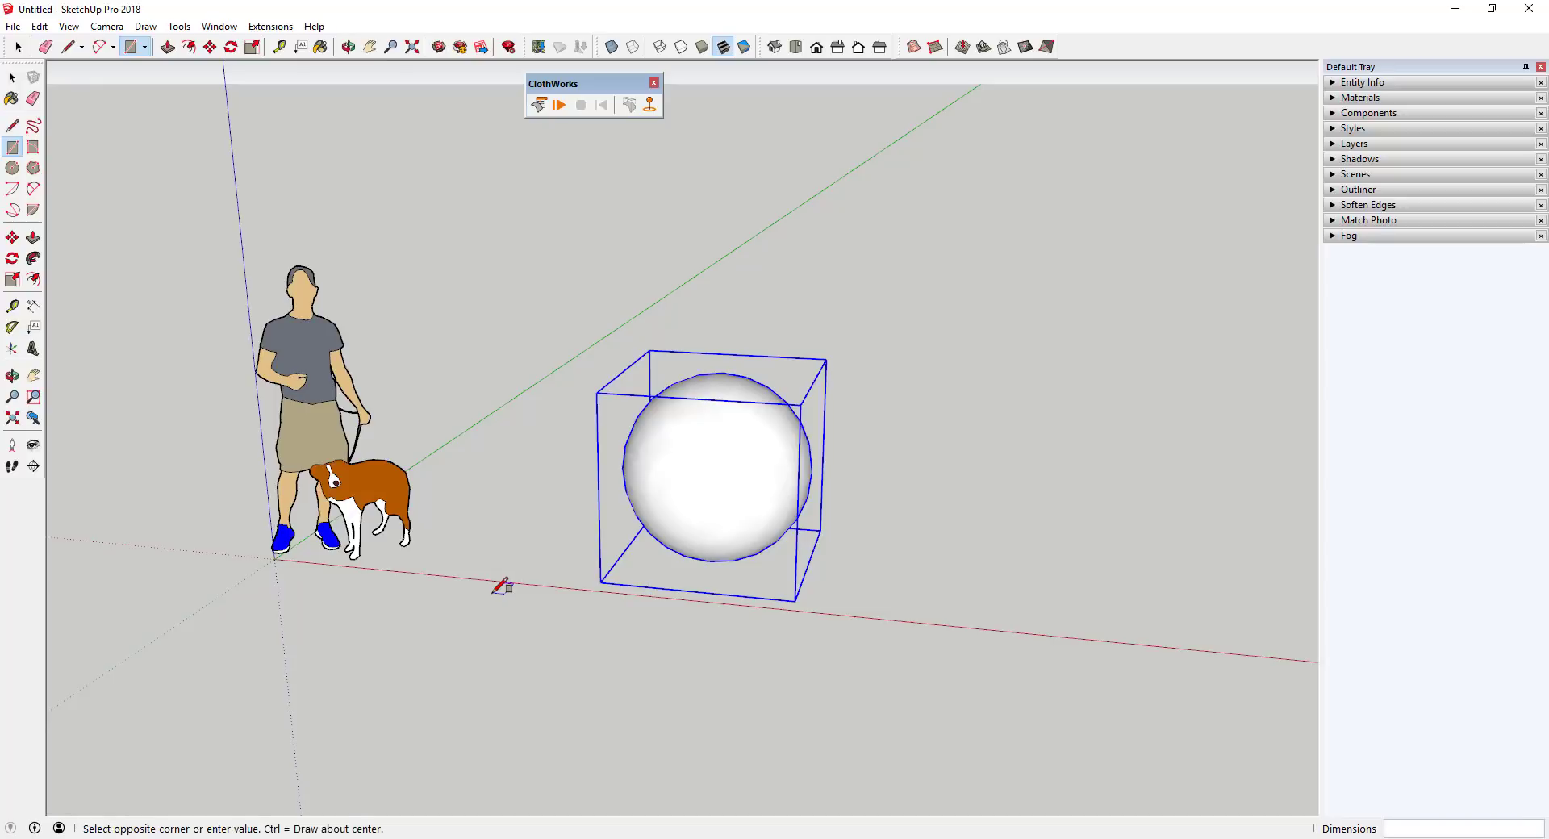
pyautogui.click(938, 482)
# Step: Scale the rectangle larger from its front corner nearest the man and dog
pyautogui.press('space')
pyautogui.click(868, 560)
pyautogui.press('s')
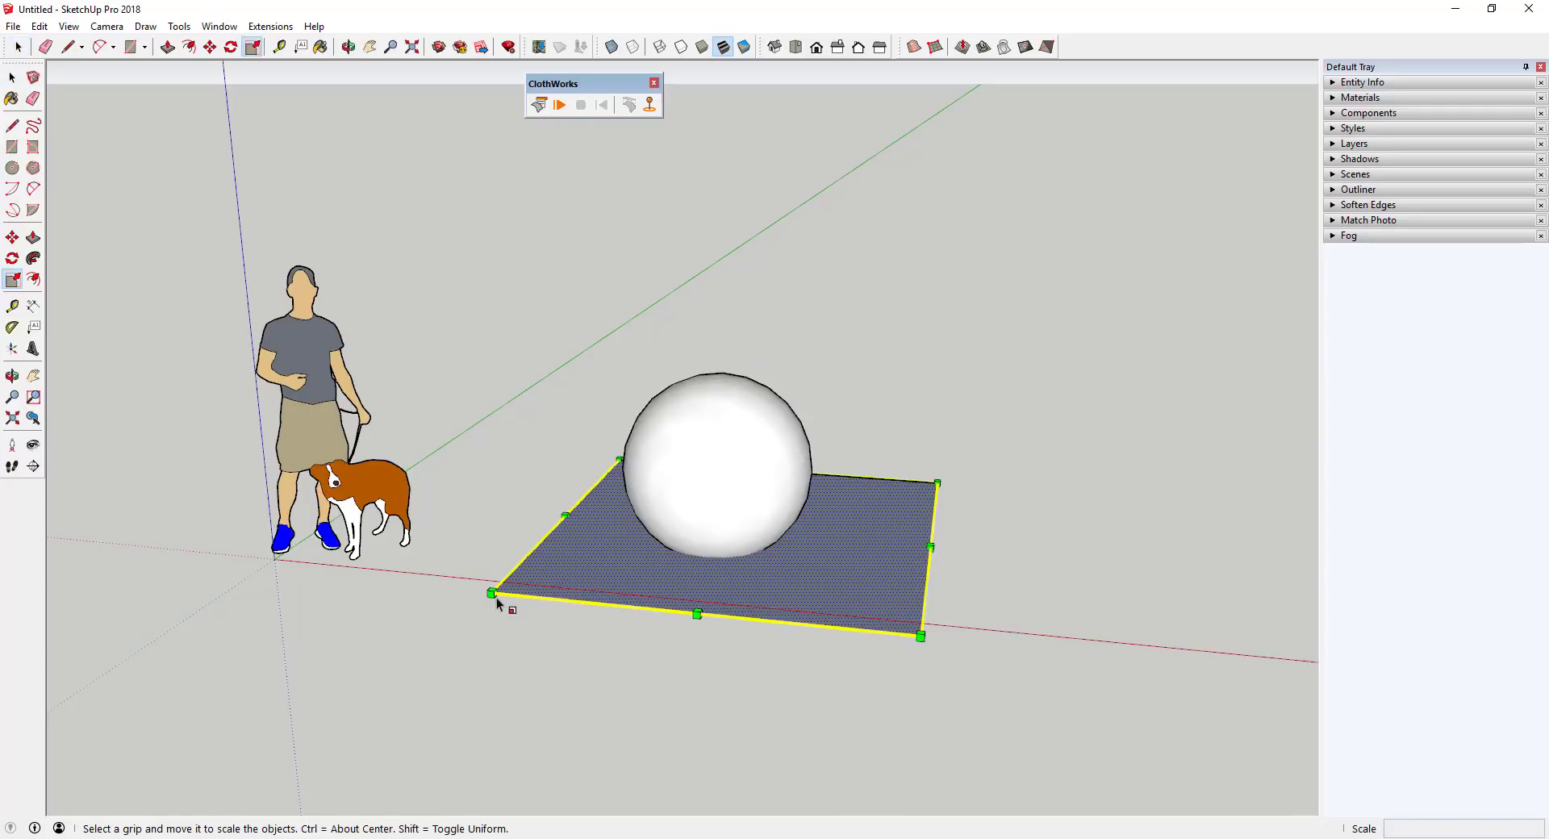
pyautogui.moveTo(489, 594); pyautogui.dragTo(416, 611)
pyautogui.press('space')
# Step: Group the rectangle's face and edges, and move the group straight up along the blue axis to above the sphere
pyautogui.doubleClick(606, 556)
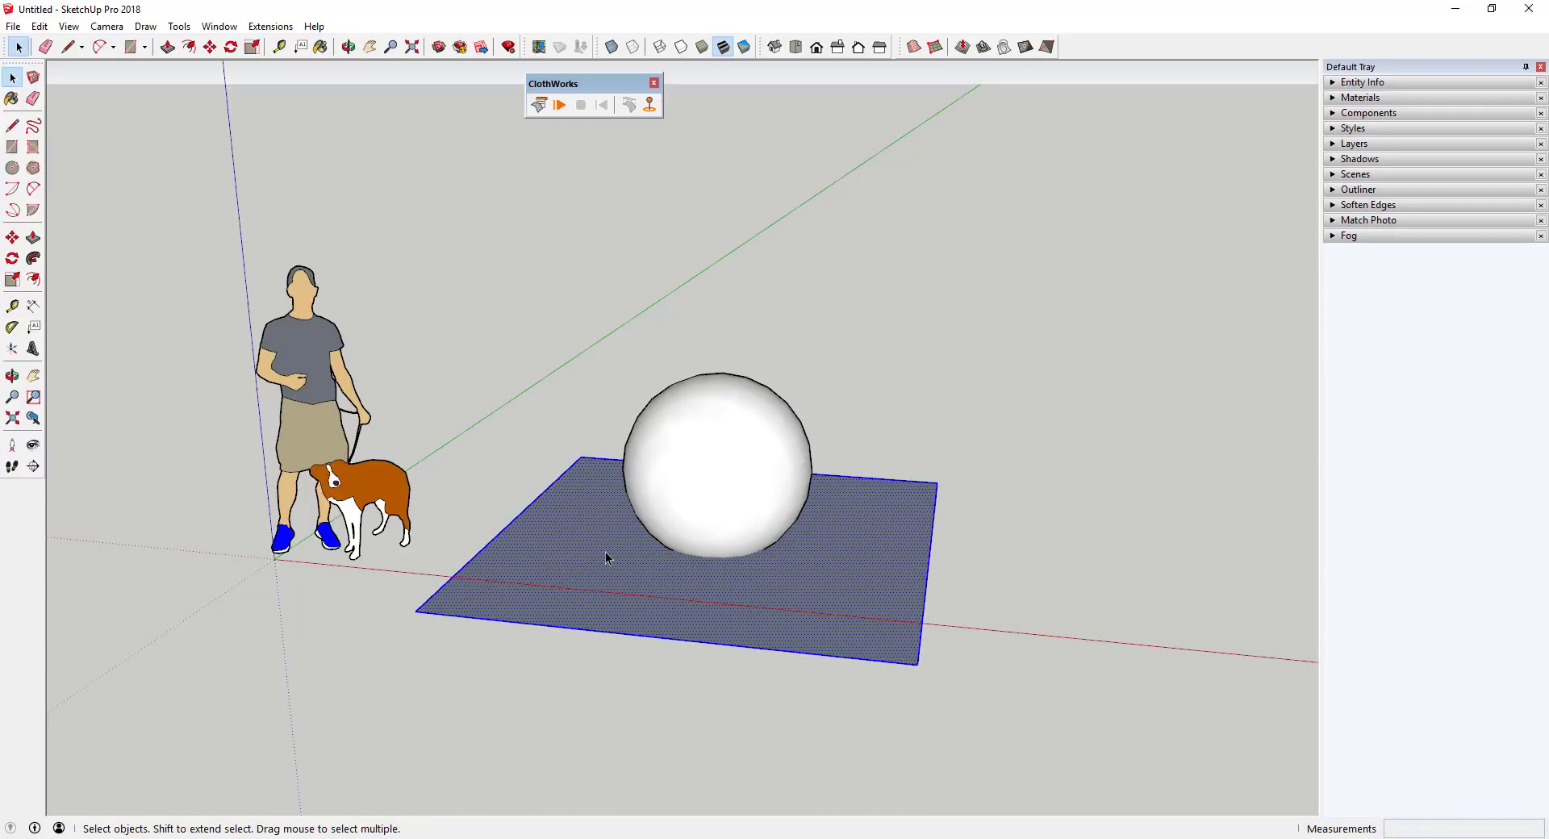
pyautogui.rightClick(606, 557)
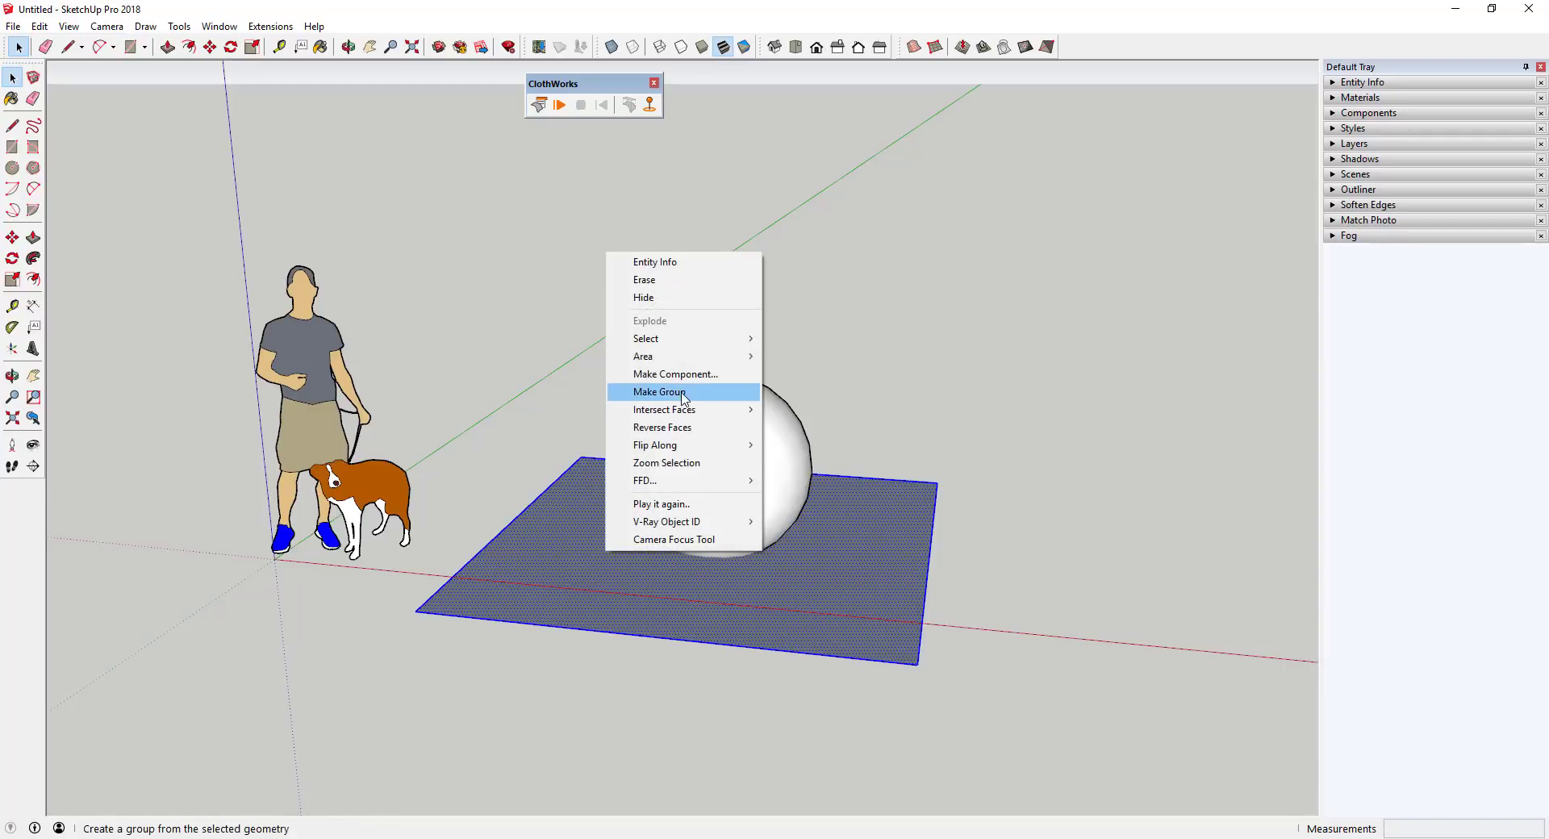
pyautogui.click(650, 393)
pyautogui.press('m')
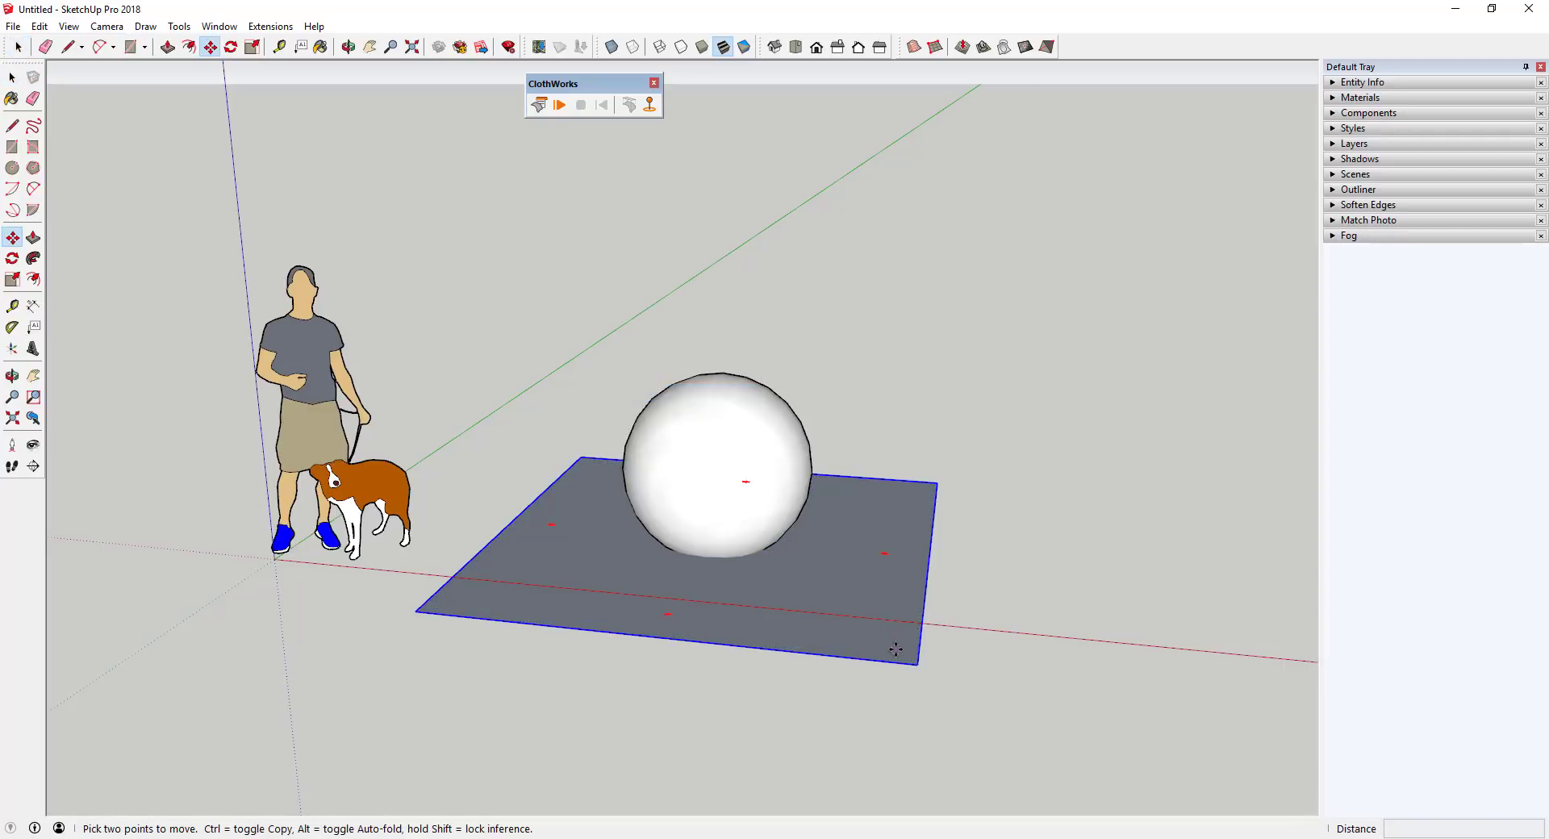
pyautogui.click(896, 646)
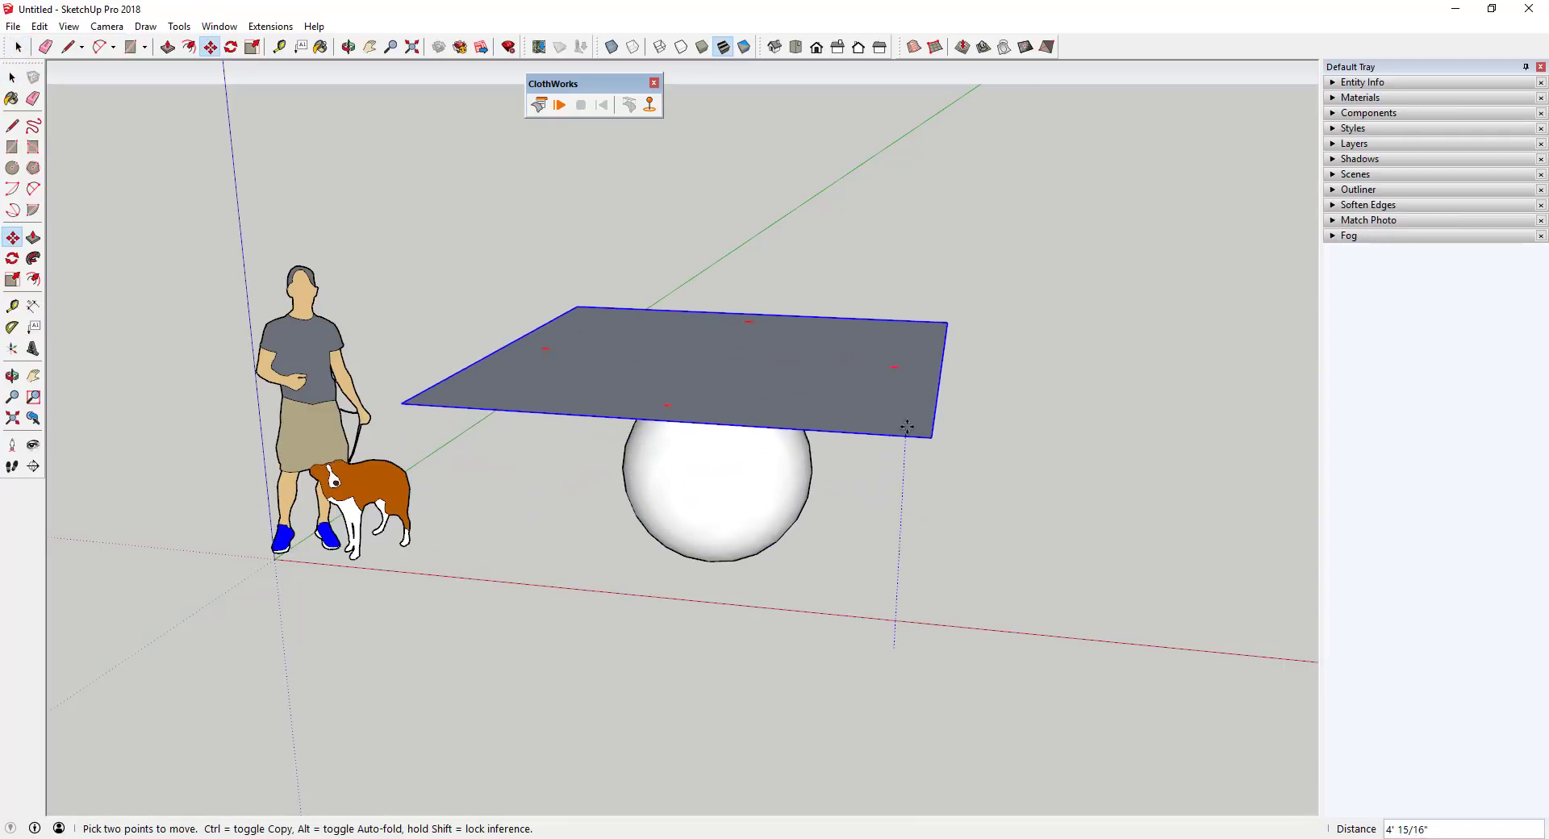
pyautogui.click(914, 395)
pyautogui.press('space')
# Step: Reverse the rectangle's face inside its group and leave group editing
pyautogui.doubleClick(853, 347)
pyautogui.rightClick(854, 347)
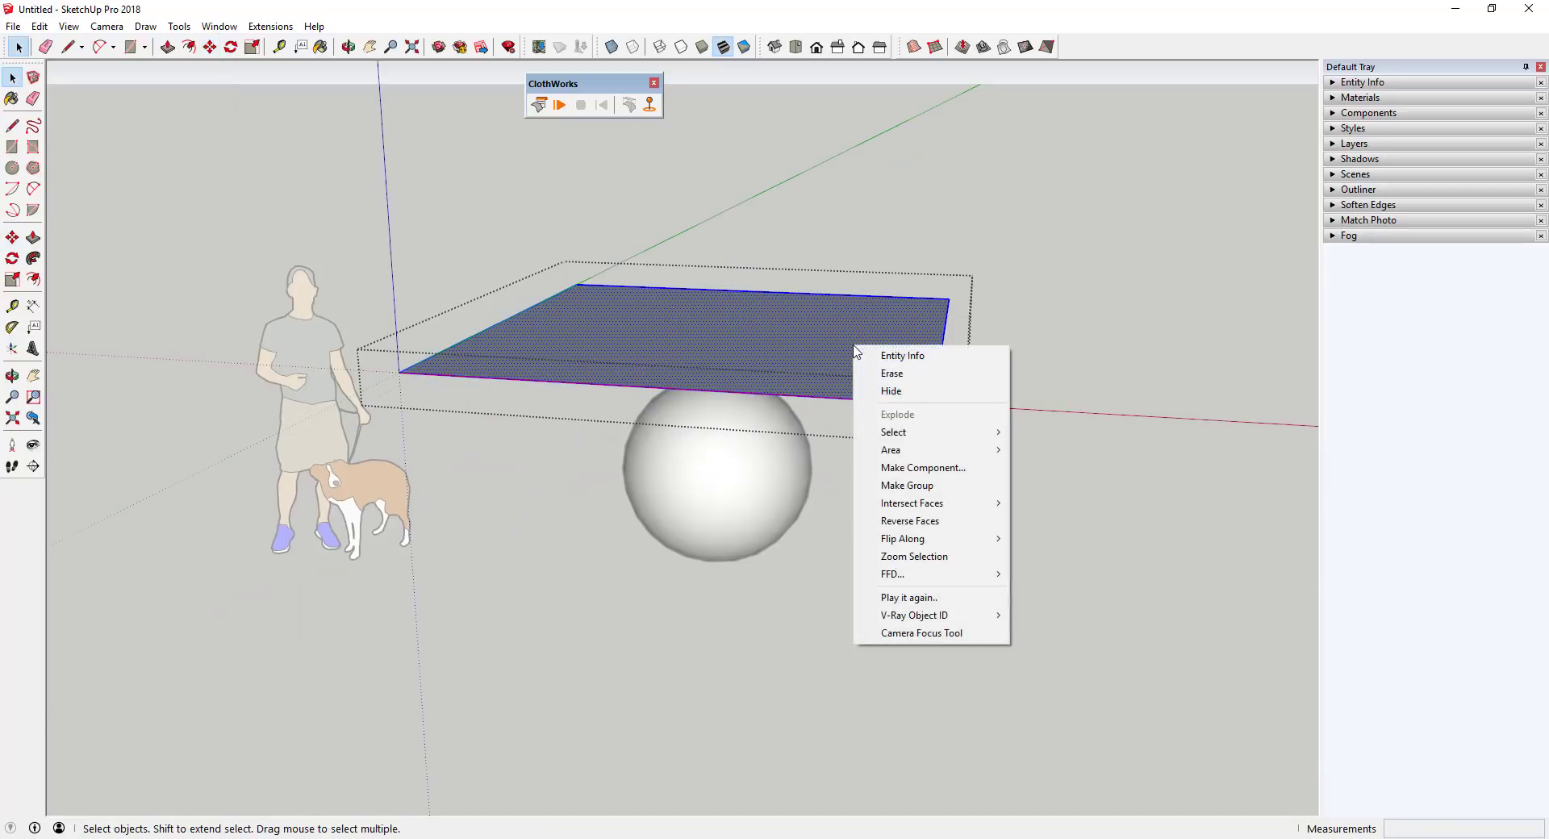
pyautogui.click(916, 522)
pyautogui.click(939, 442)
pyautogui.moveTo(939, 443); pyautogui.dragTo(893, 369, button='middle')
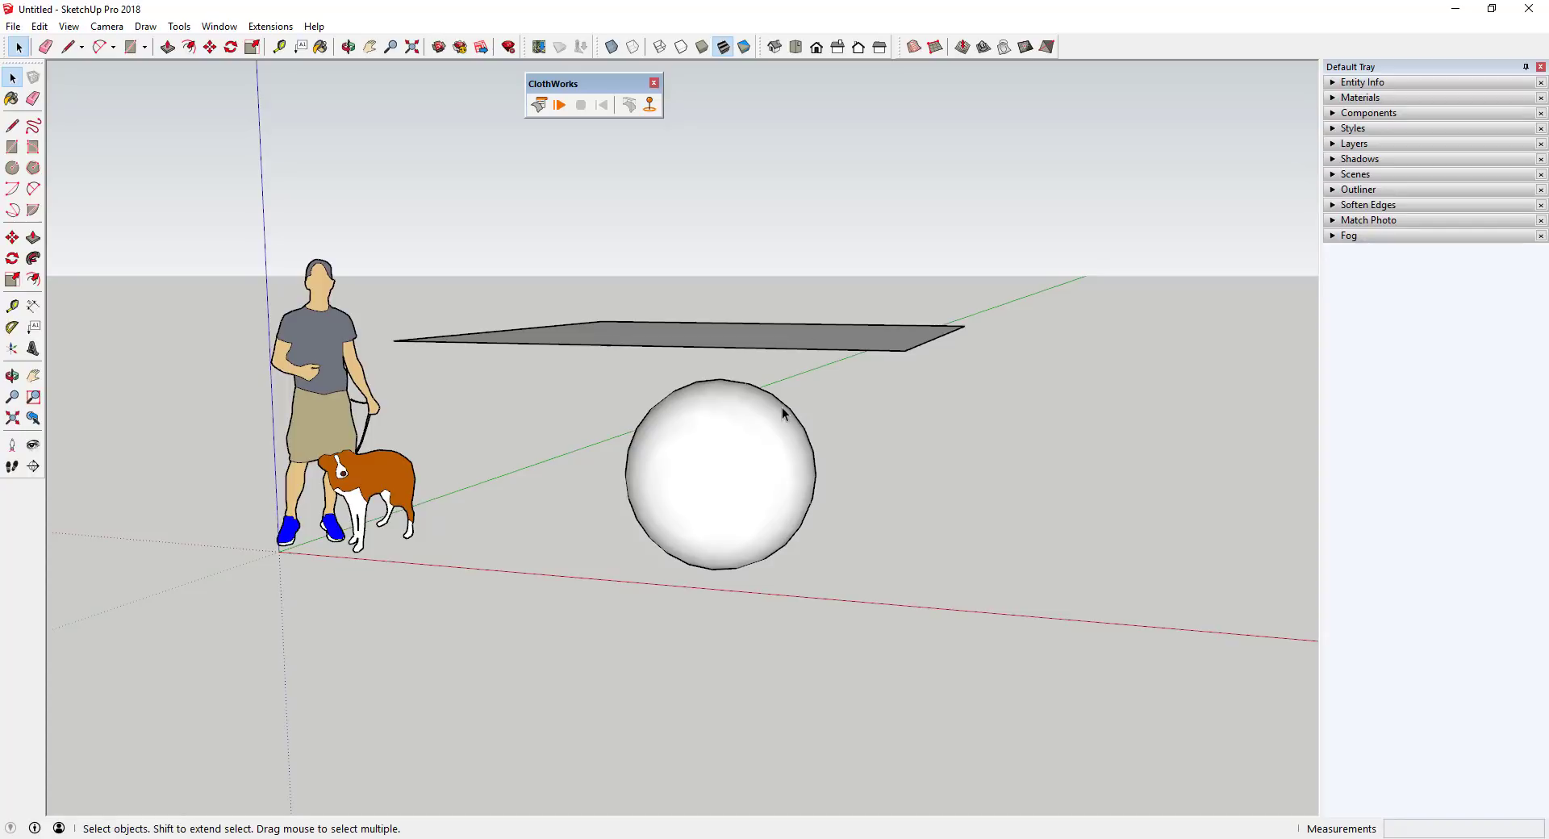
pyautogui.moveTo(782, 407); pyautogui.dragTo(807, 425, button='middle')
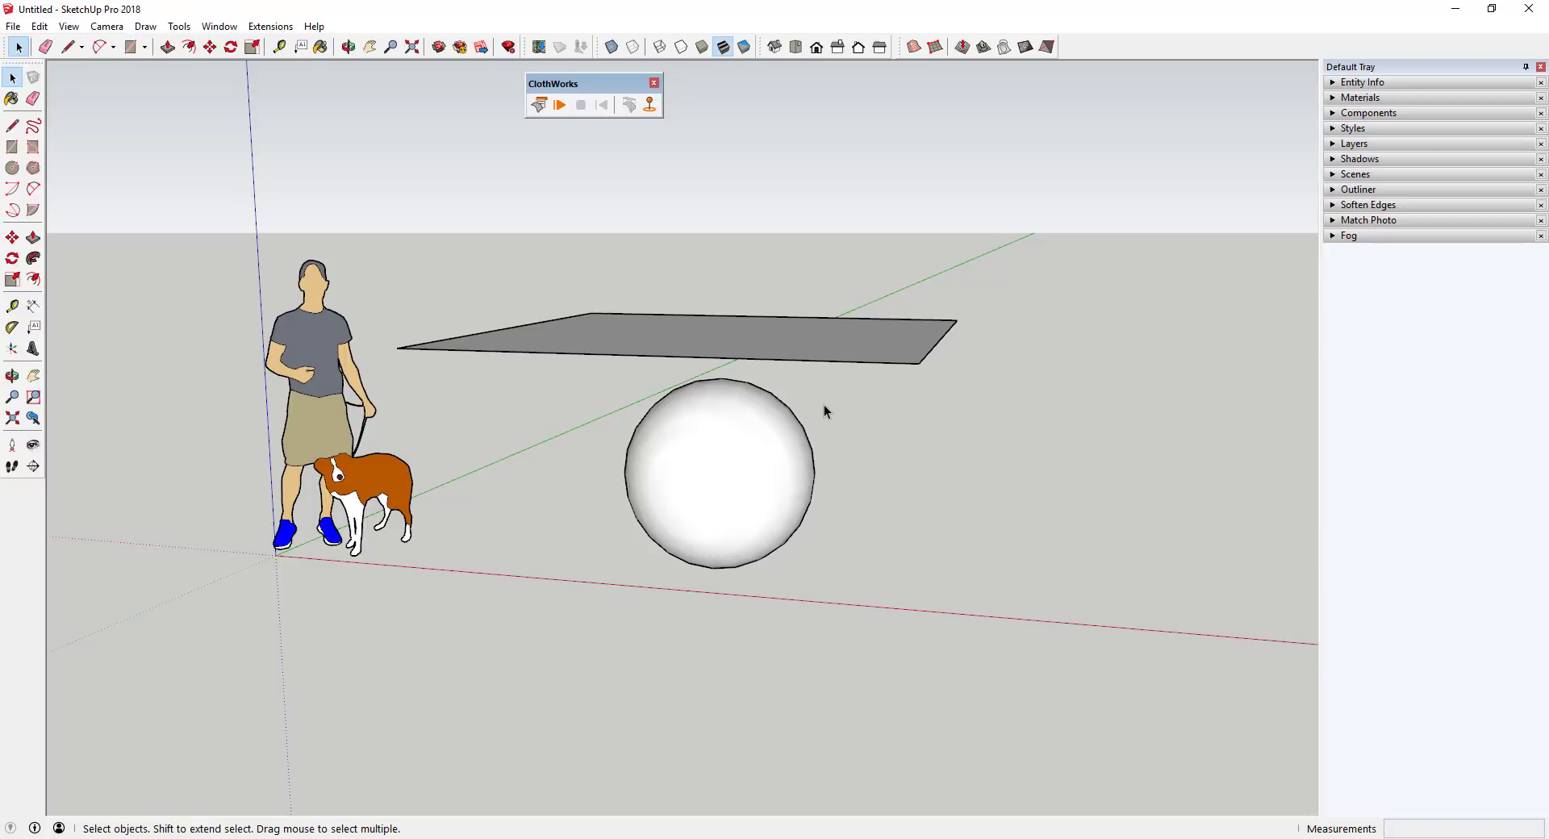
pyautogui.moveTo(829, 374); pyautogui.dragTo(660, 312, button='middle')
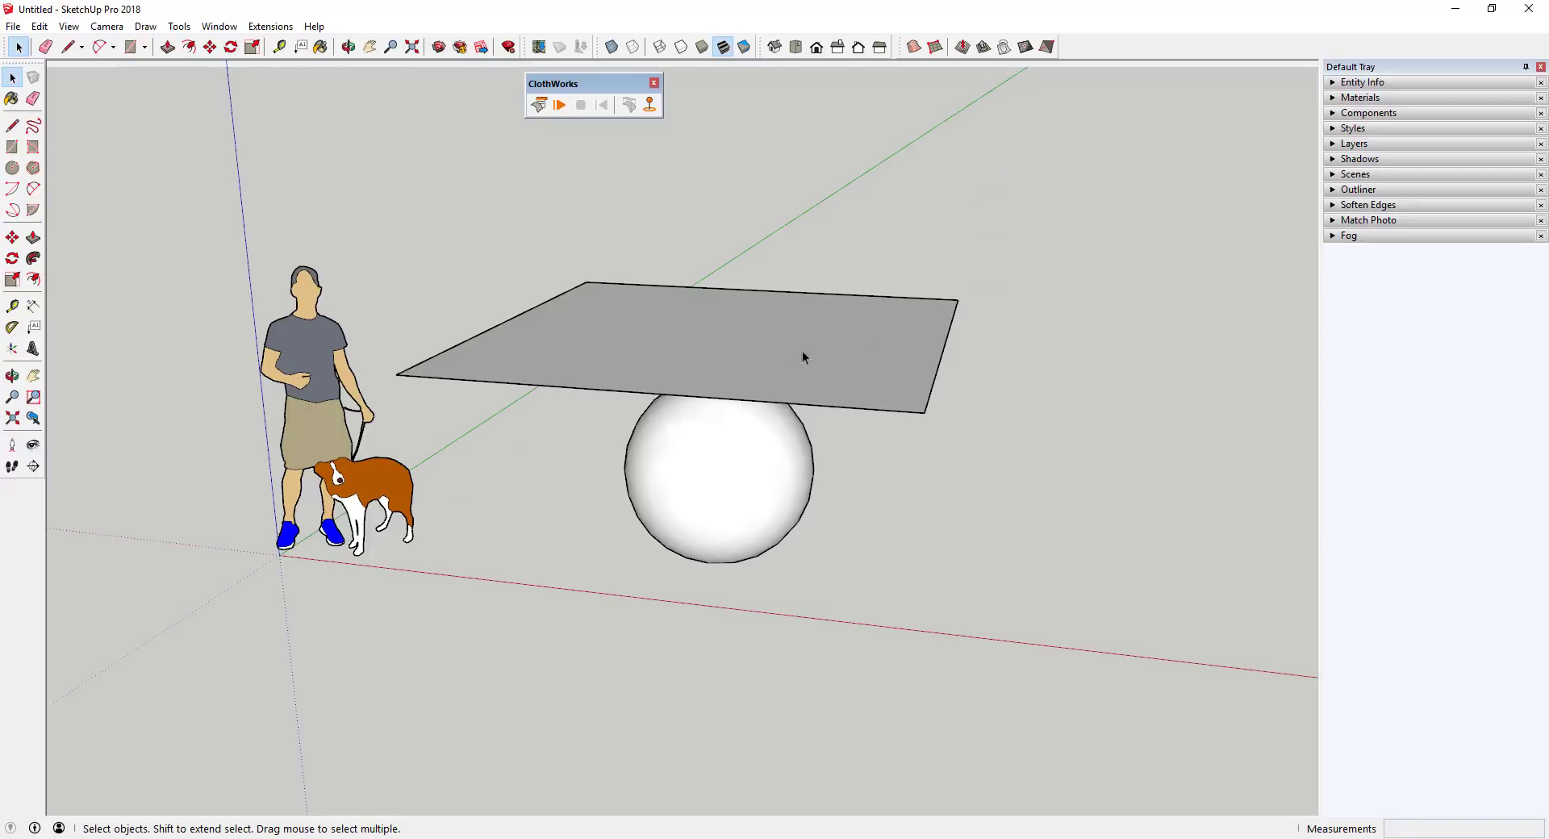
pyautogui.moveTo(762, 398); pyautogui.dragTo(757, 346, button='middle')
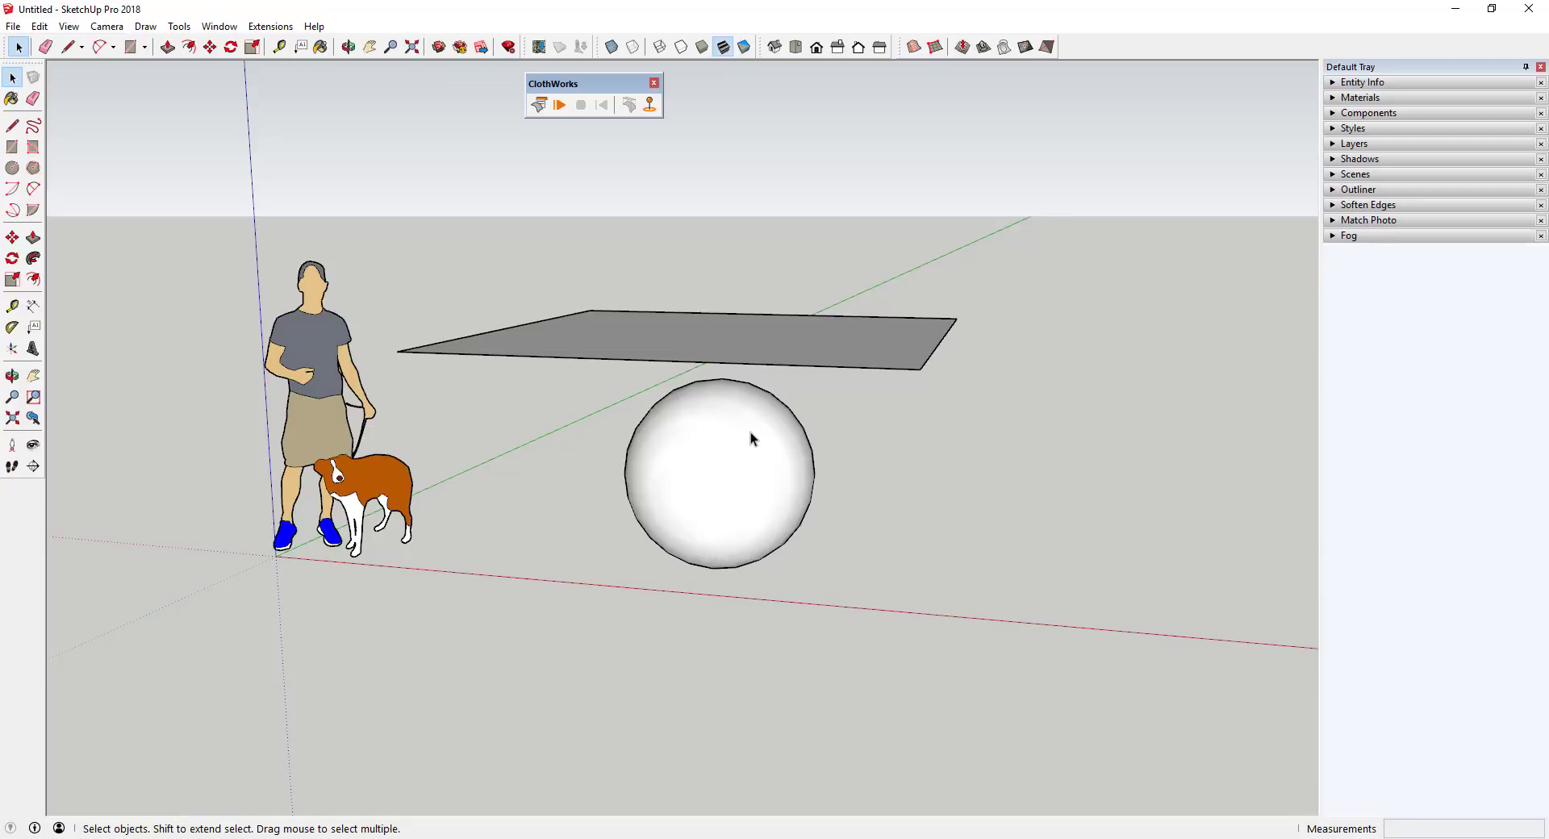
pyautogui.moveTo(750, 432); pyautogui.dragTo(739, 433, button='middle')
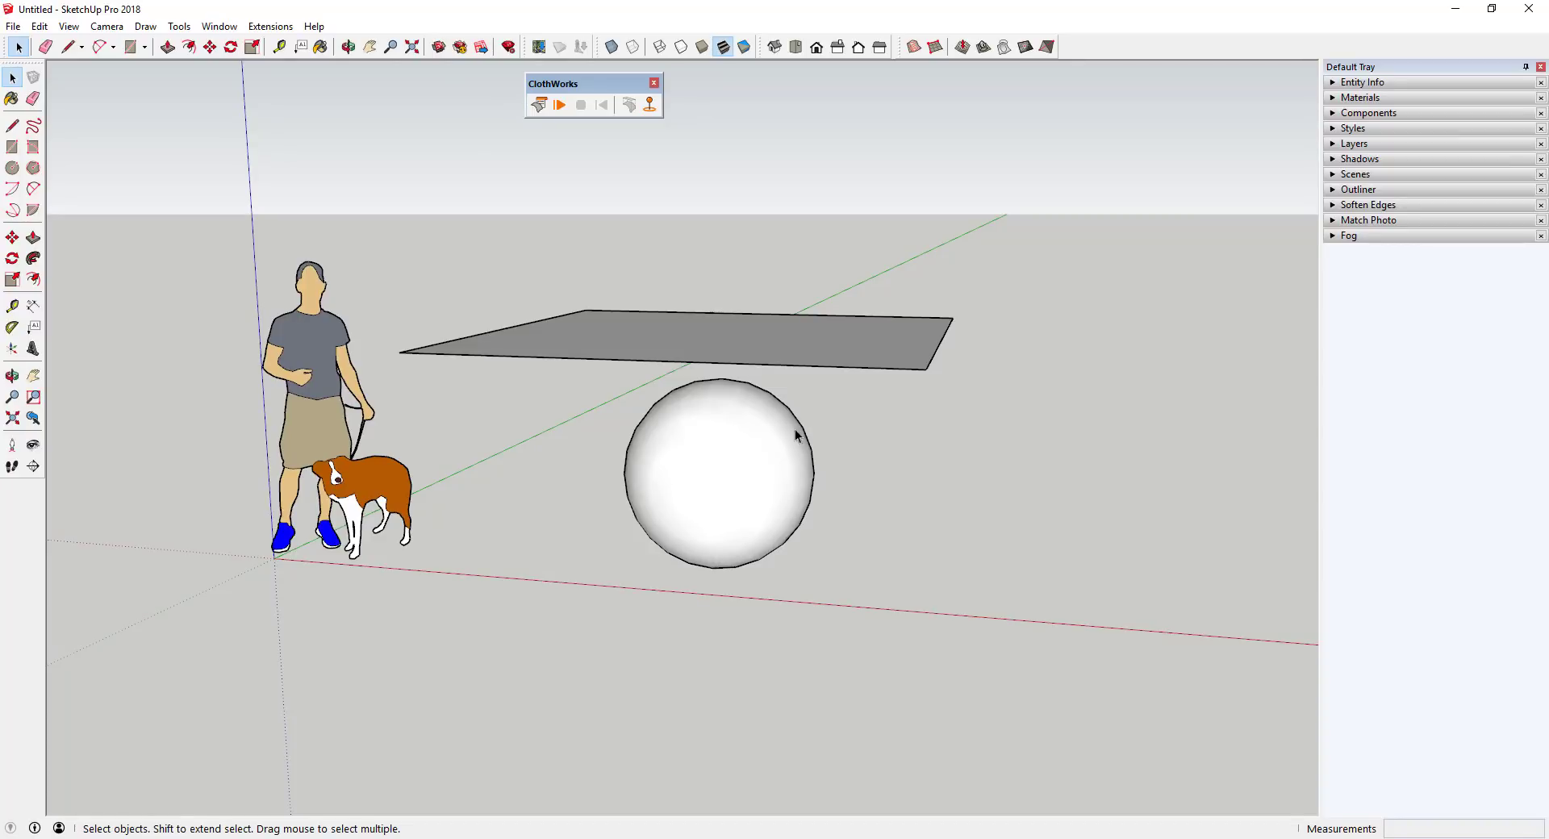
# Step: Make the sphere group a ClothWorks collider and check its collider options
pyautogui.rightClick(713, 455)
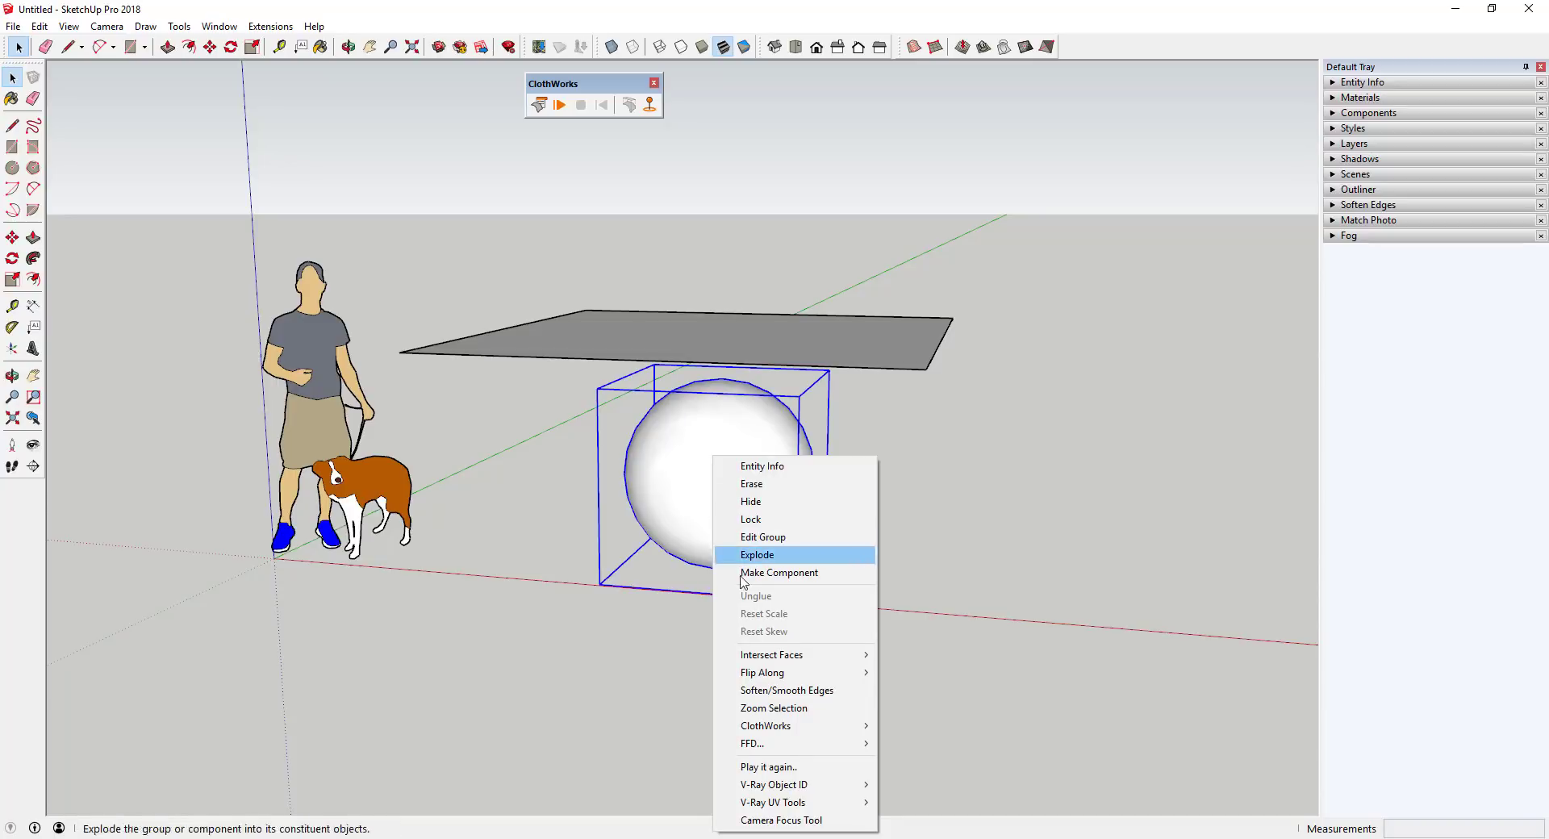
pyautogui.moveTo(781, 729)
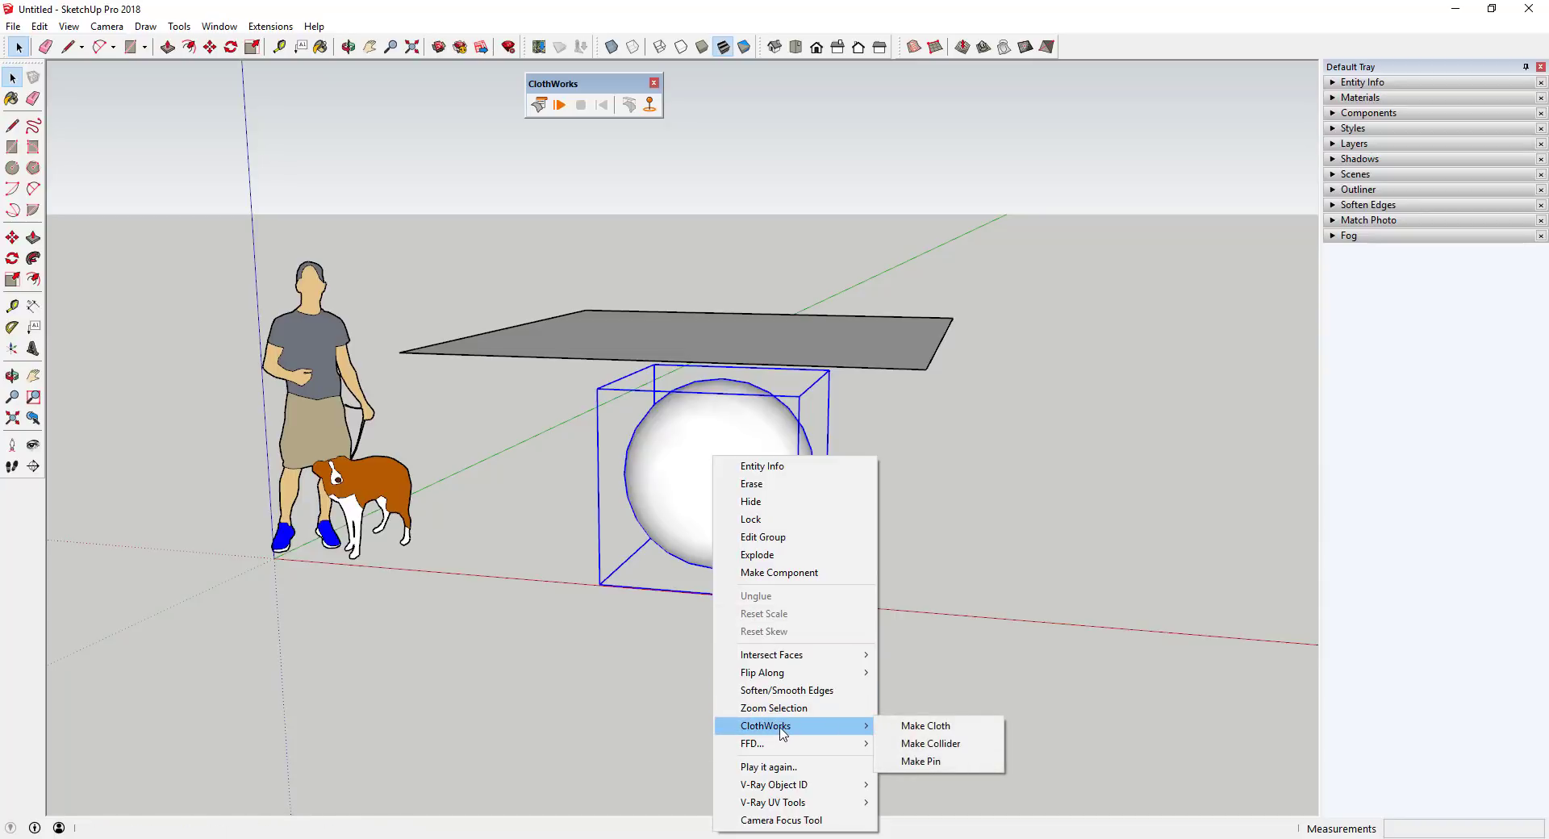
pyautogui.click(957, 746)
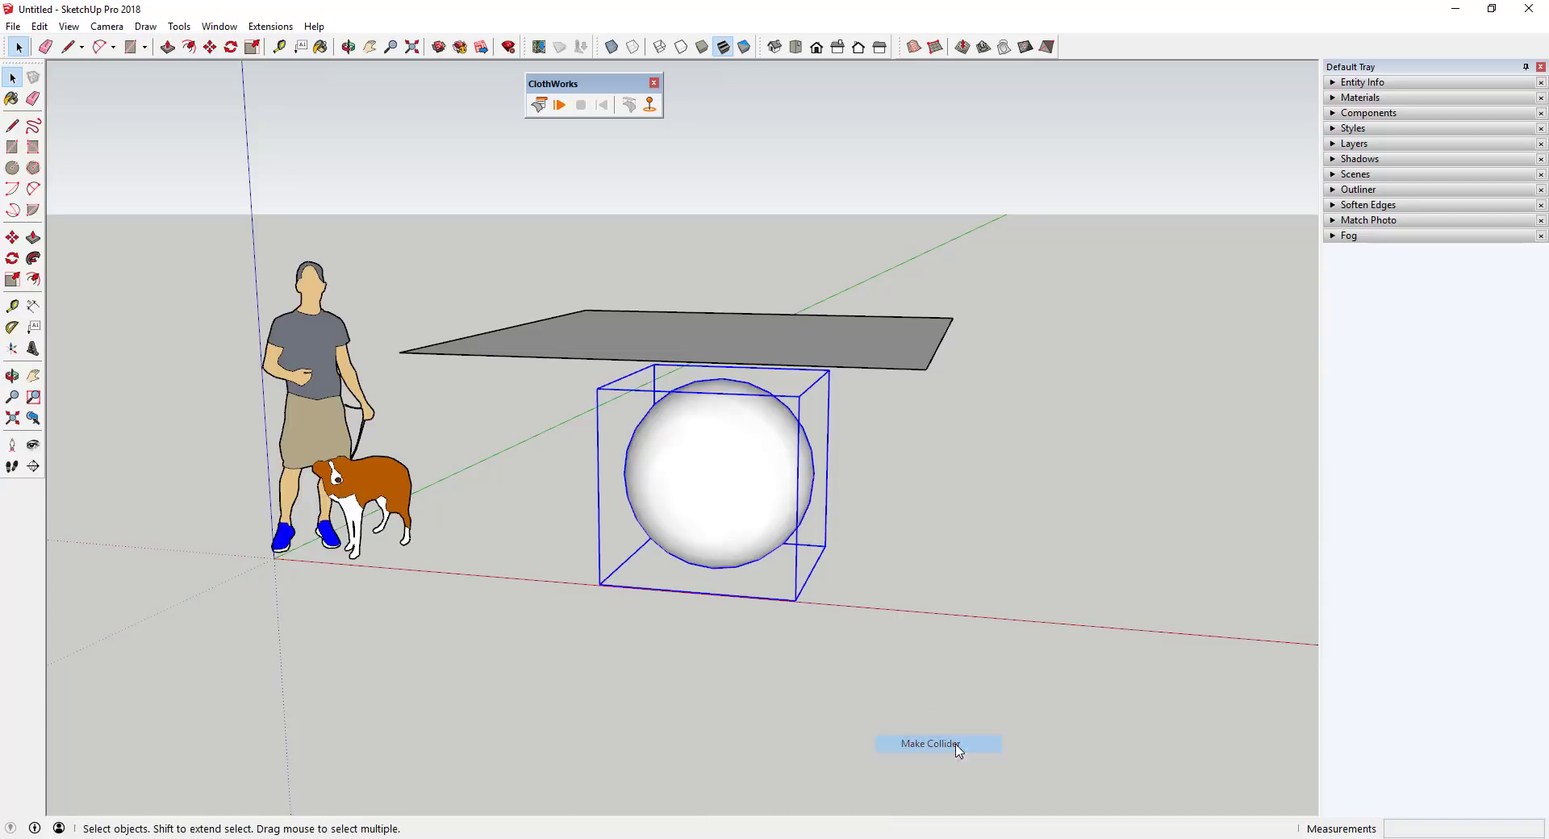
pyautogui.rightClick(715, 438)
pyautogui.moveTo(791, 709)
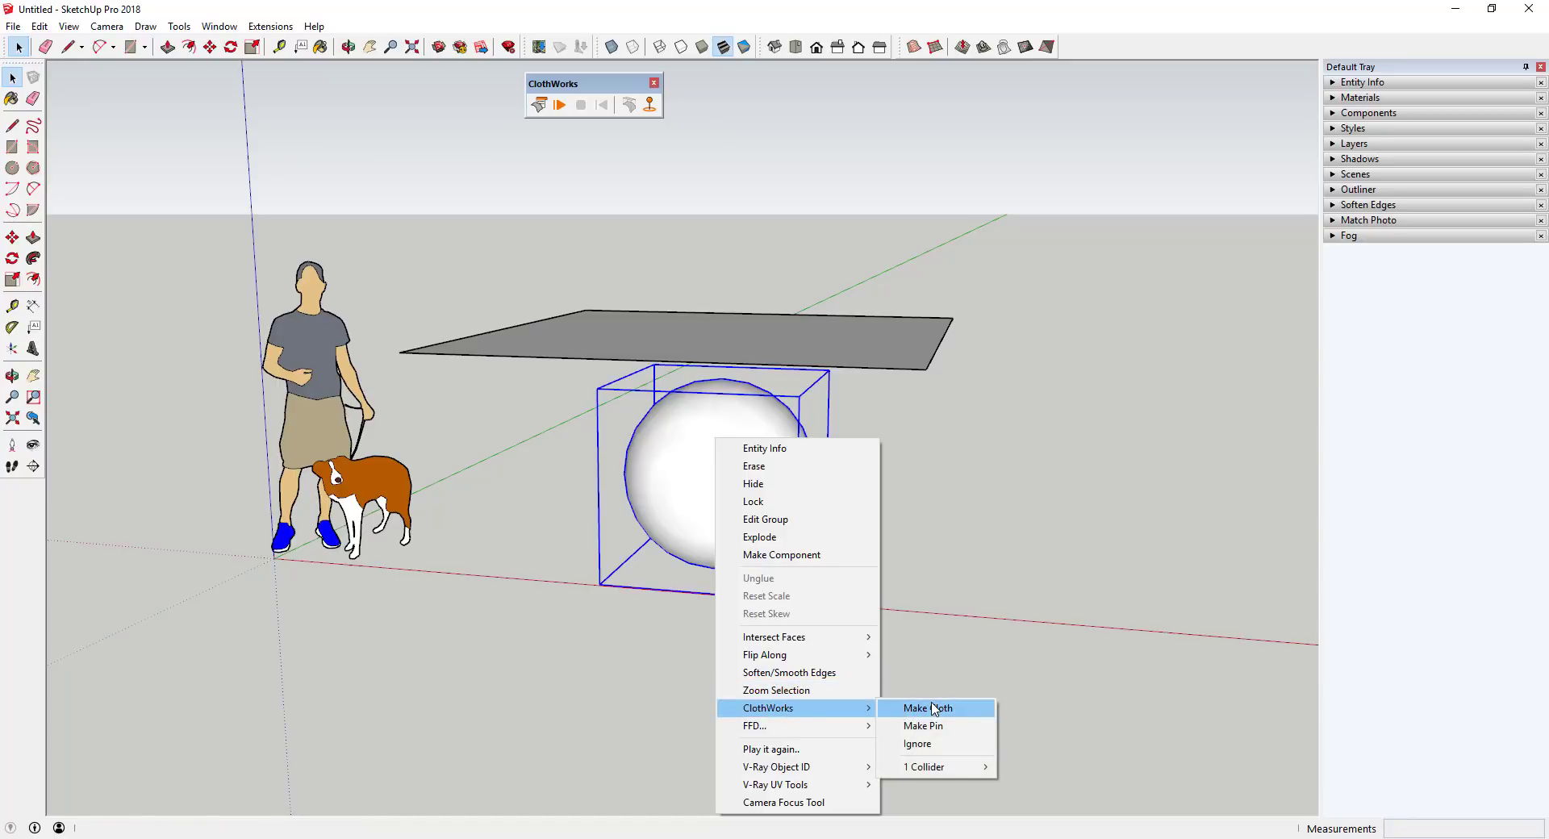
pyautogui.moveTo(934, 771)
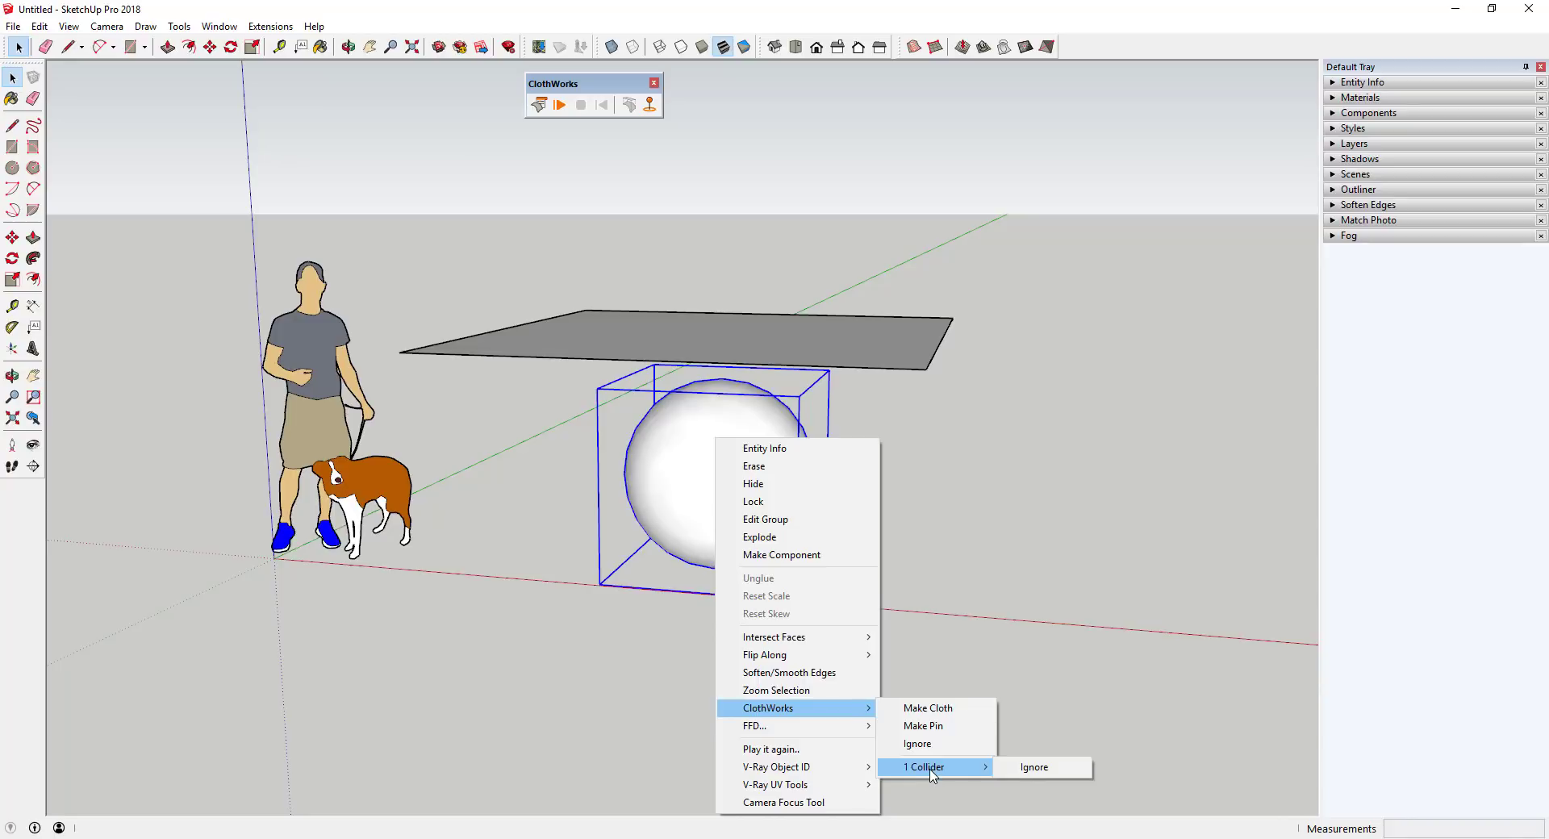
pyautogui.click(1004, 505)
pyautogui.click(1004, 505)
# Step: Make the rectangular plane group above the sphere a ClothWorks cloth
pyautogui.moveTo(1003, 504); pyautogui.dragTo(972, 501, button='middle')
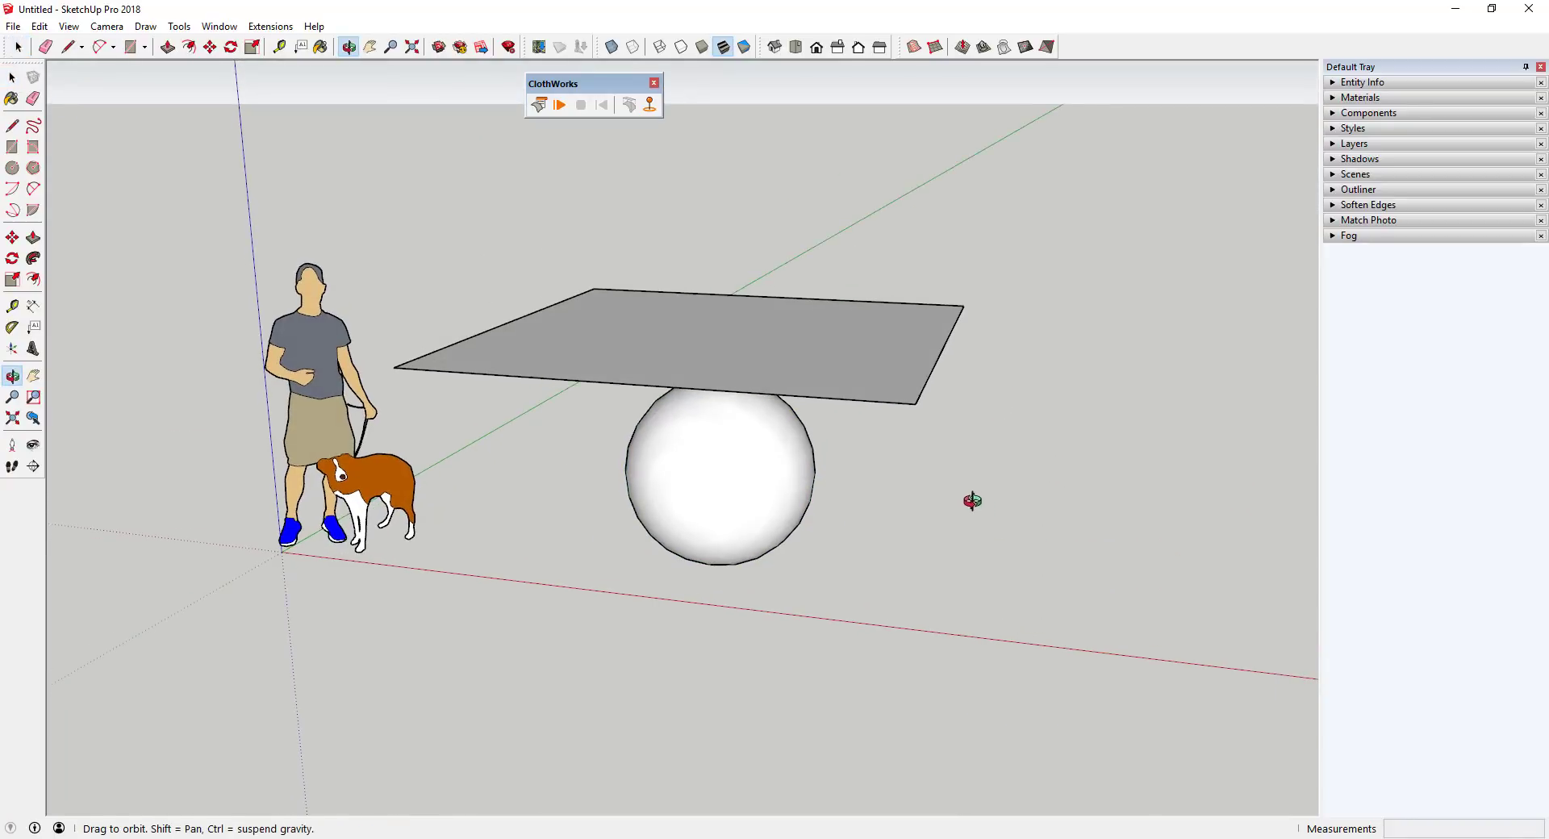
pyautogui.click(729, 319)
pyautogui.rightClick(731, 321)
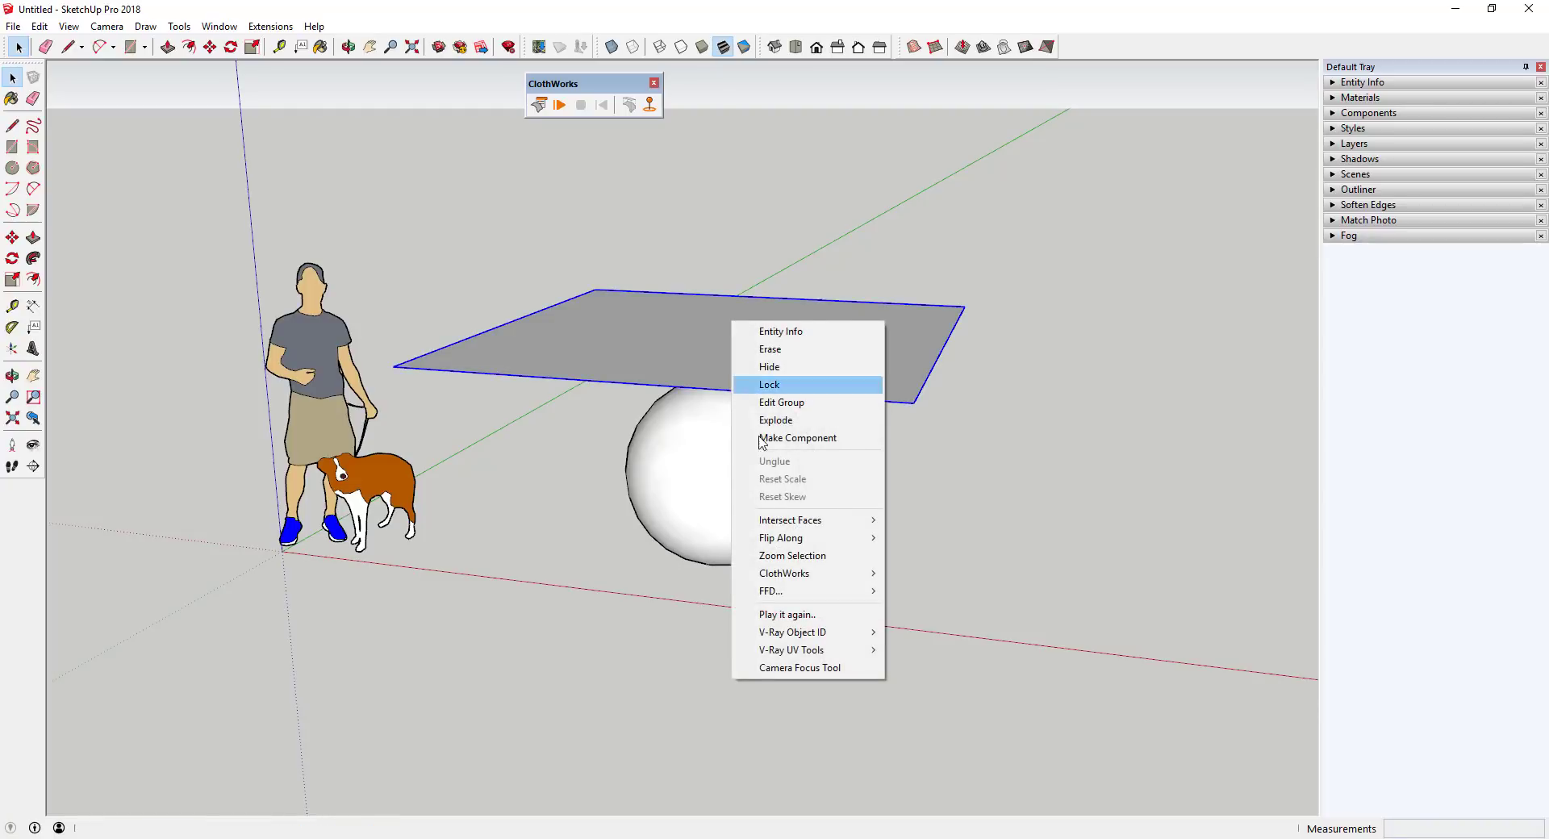
pyautogui.moveTo(815, 576)
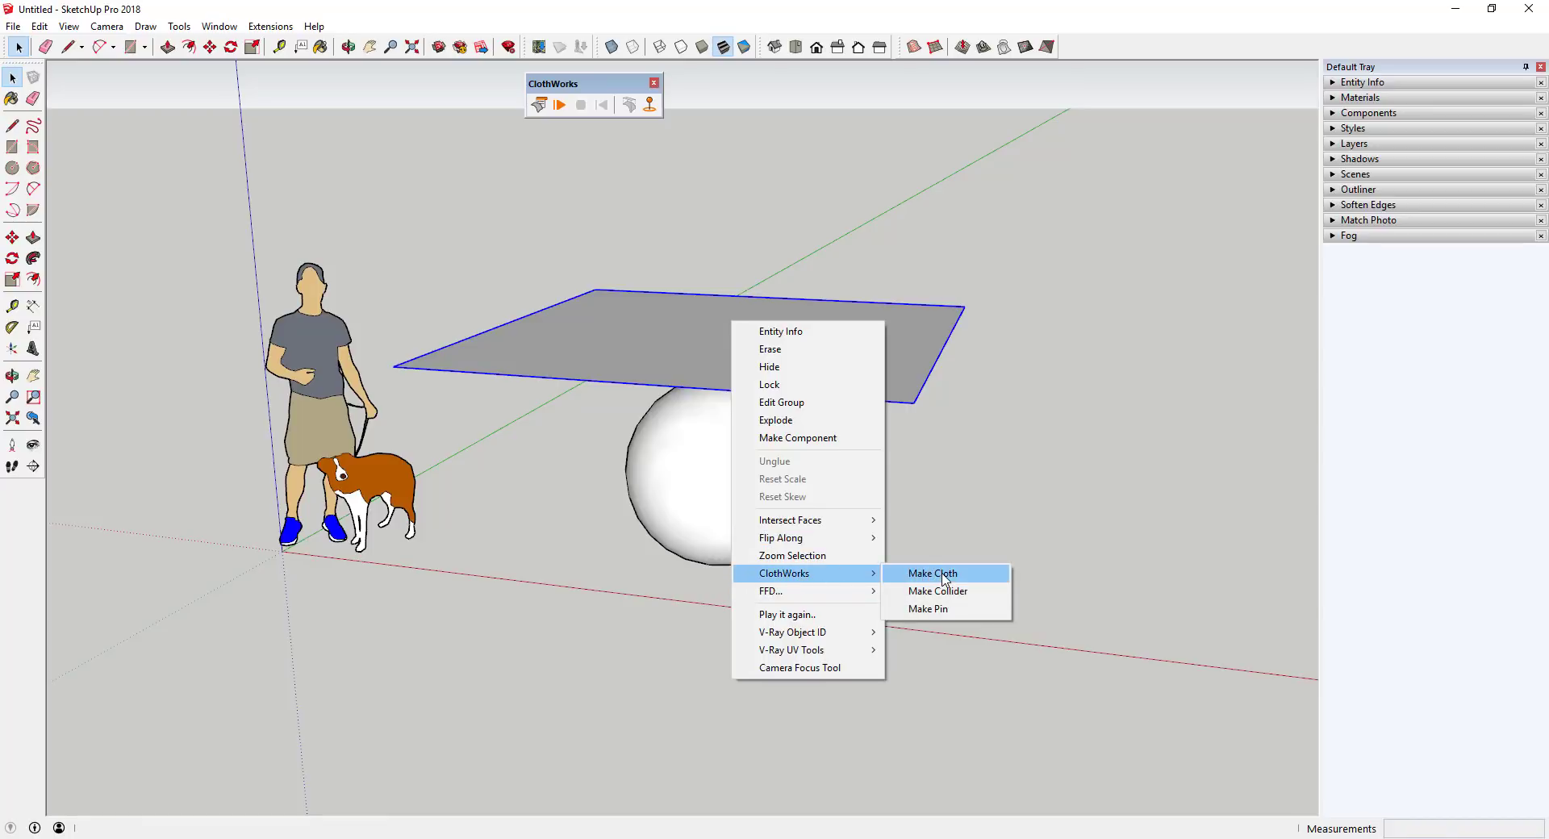
pyautogui.click(959, 578)
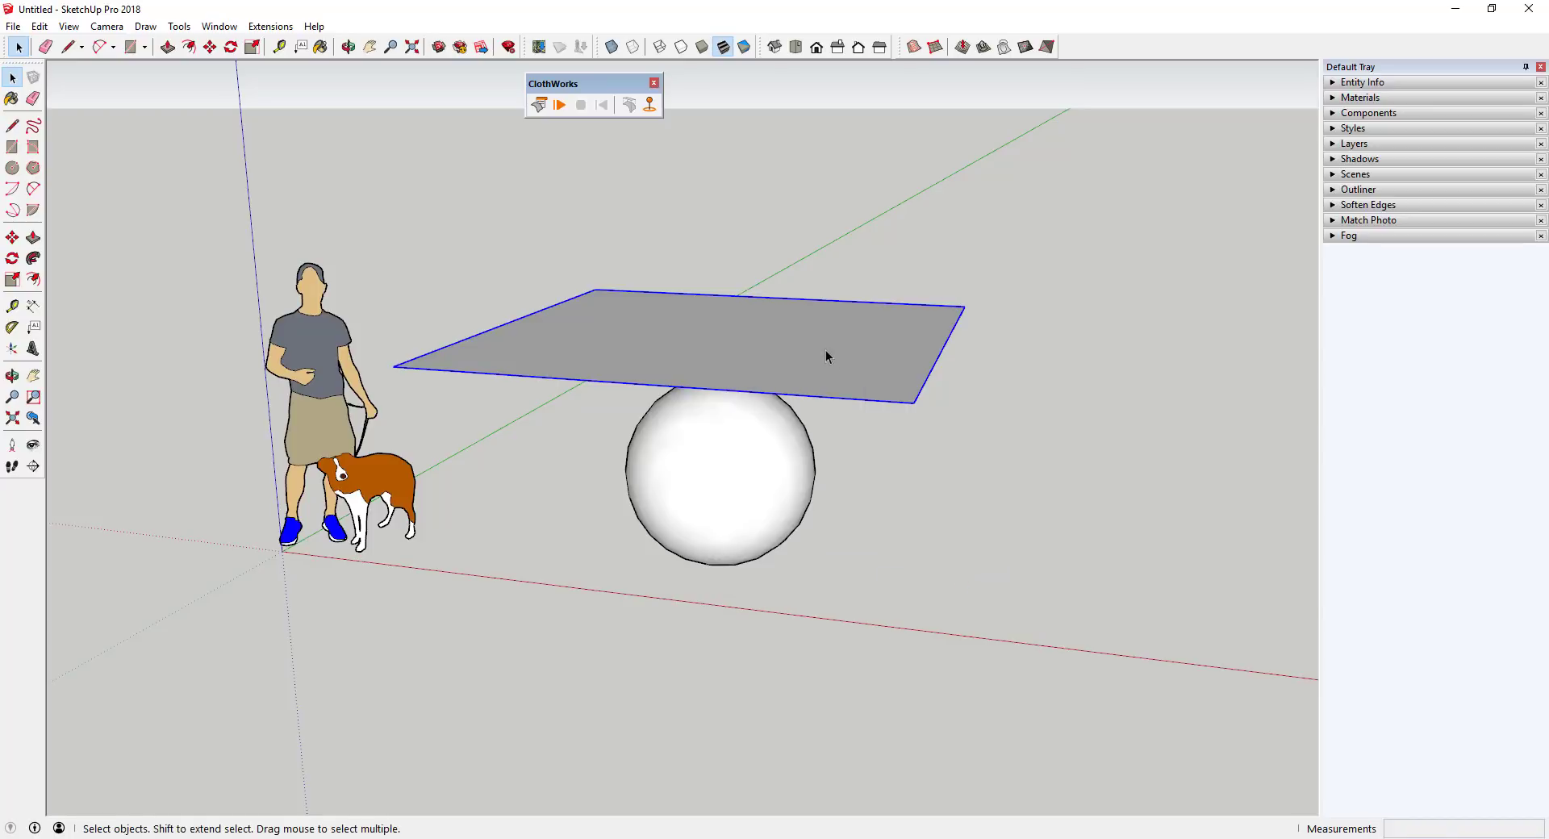
# Step: Run the ClothWorks simulation on the undivided plane and reset the cloth to its starting layout
pyautogui.moveTo(827, 352); pyautogui.dragTo(723, 471, button='middle')
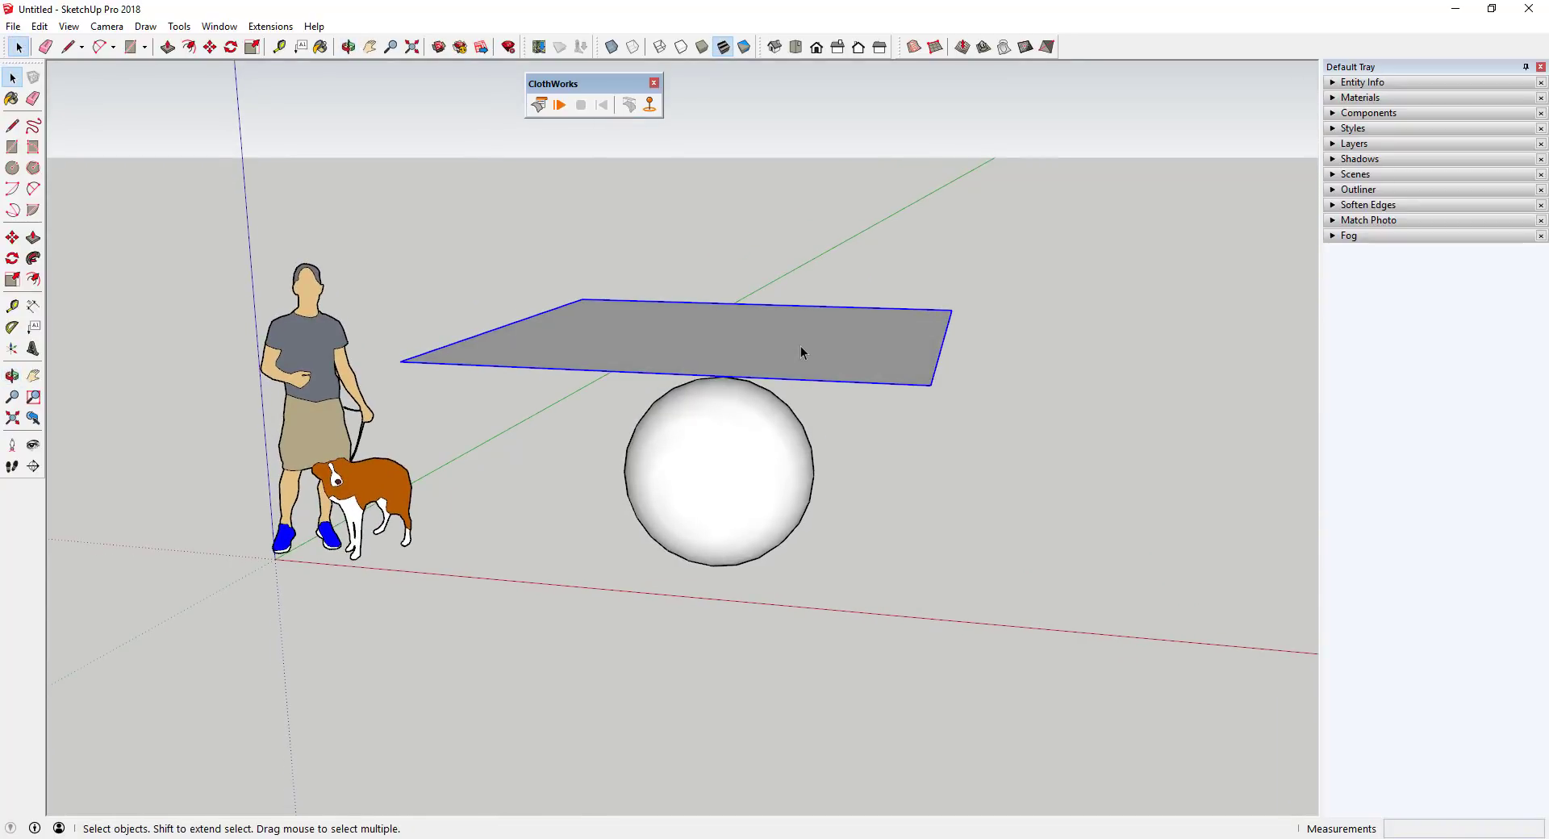
pyautogui.moveTo(801, 348); pyautogui.dragTo(776, 315, button='middle')
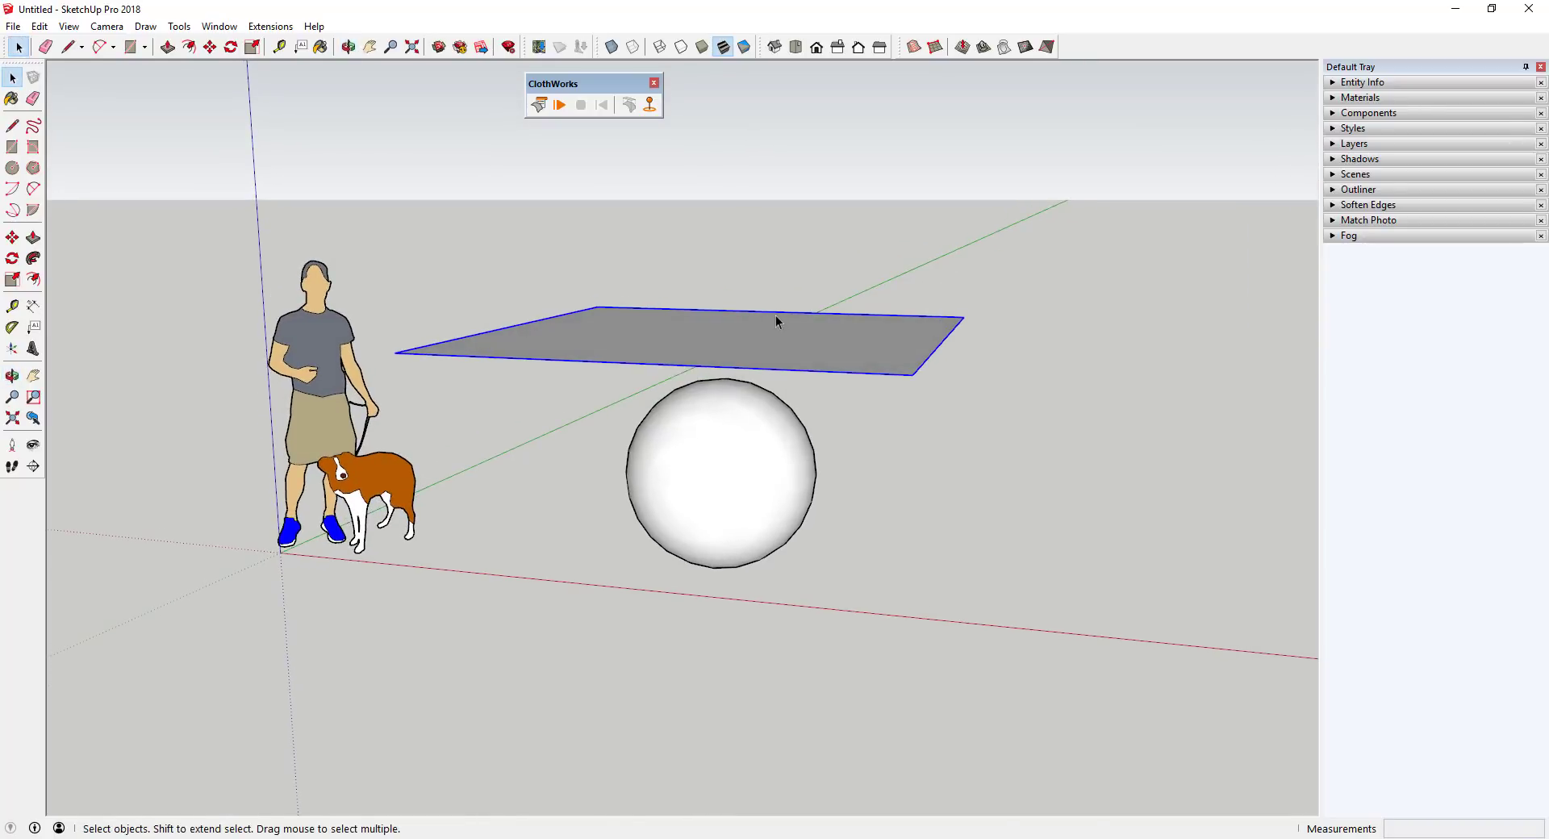
pyautogui.click(564, 105)
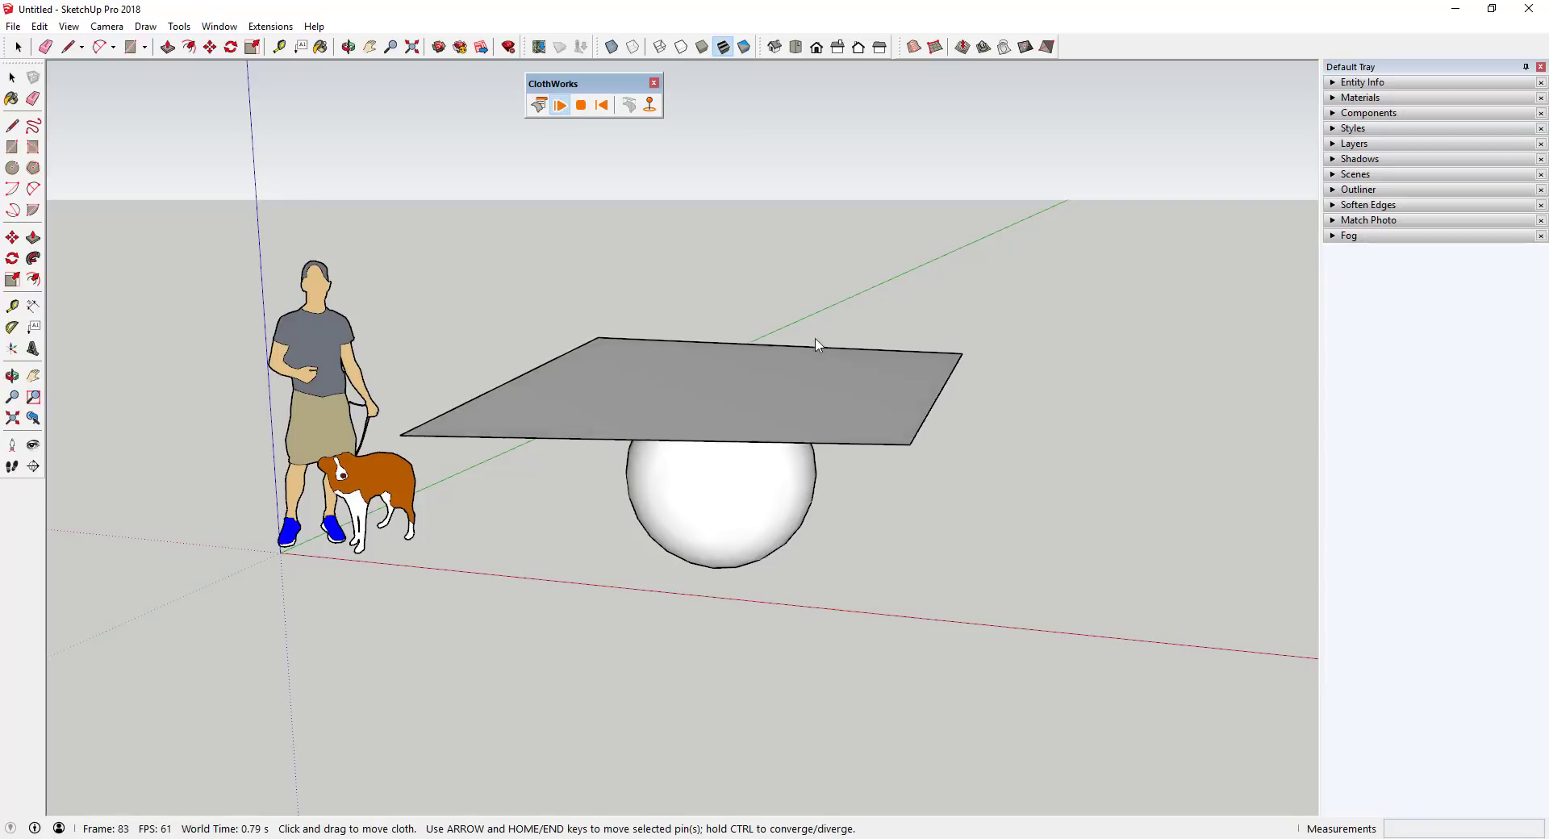
pyautogui.moveTo(767, 371); pyautogui.dragTo(924, 335, button='middle')
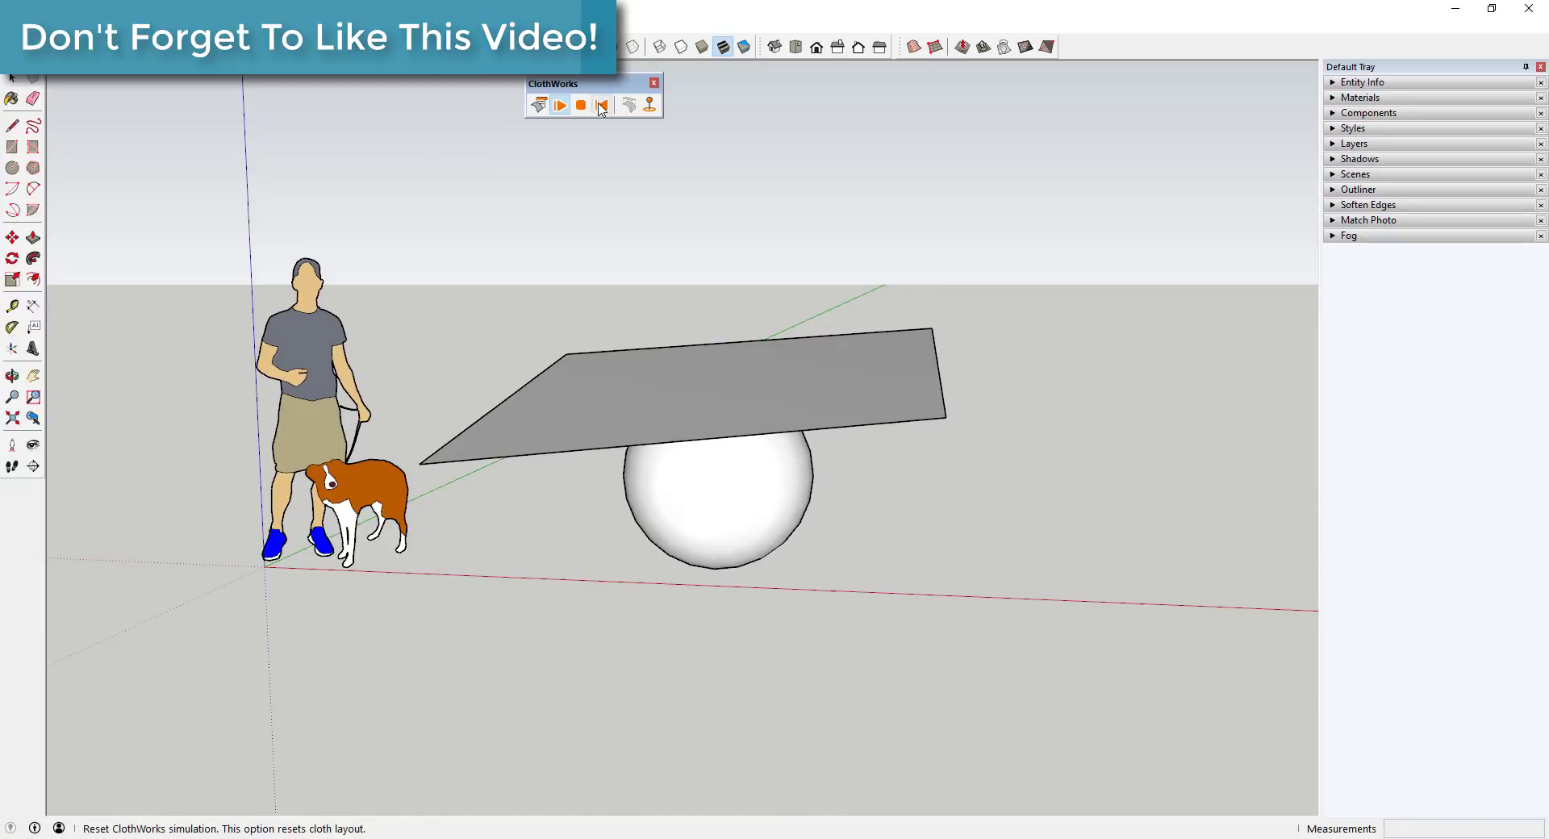
pyautogui.moveTo(734, 315); pyautogui.dragTo(709, 411, button='middle')
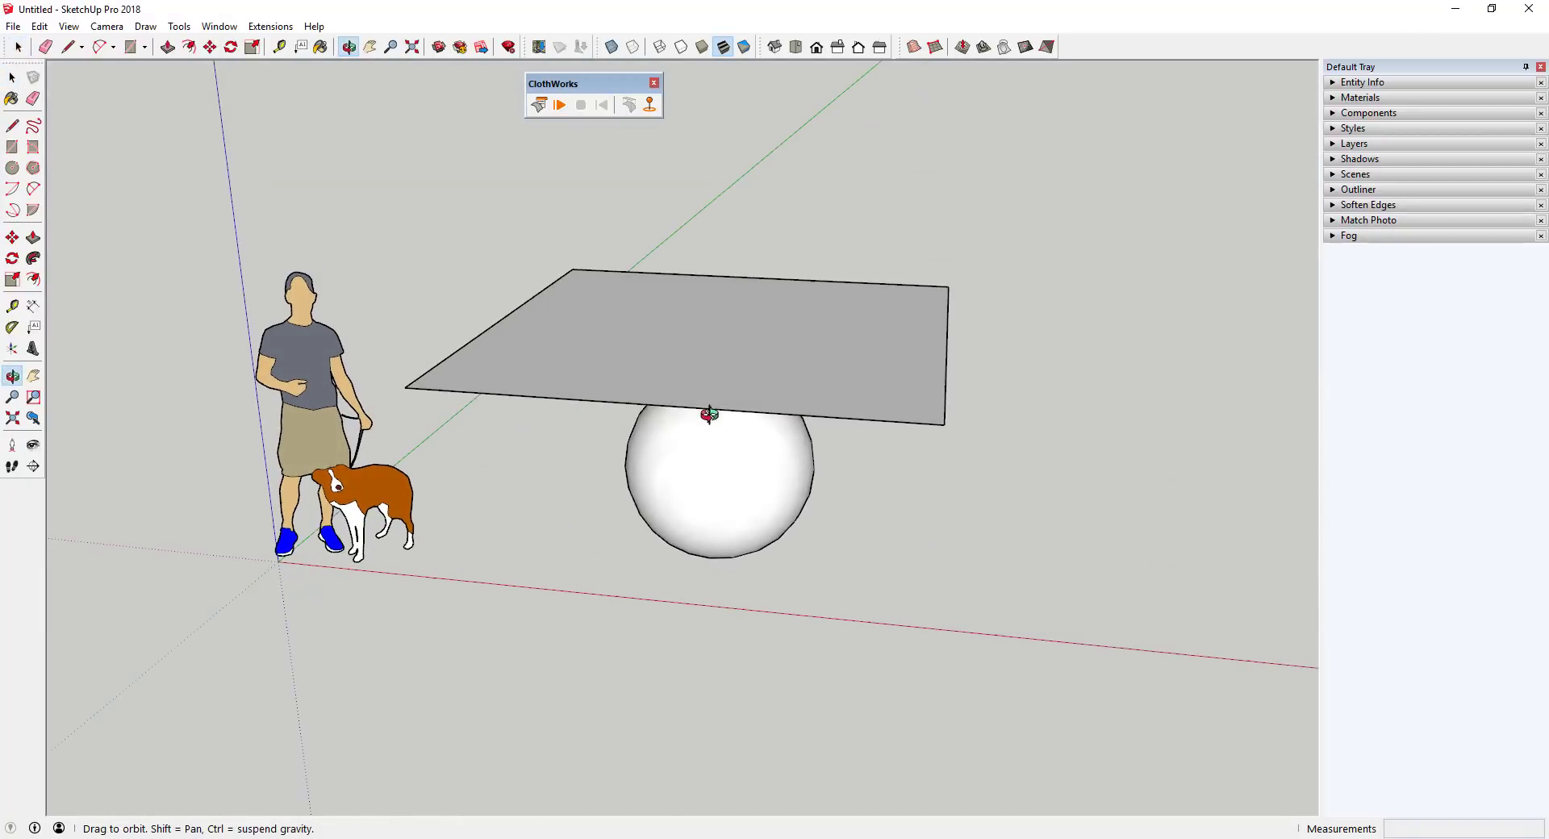
# Step: Copy the cloth plane to a spot beside the original along the red axis
pyautogui.click(708, 314)
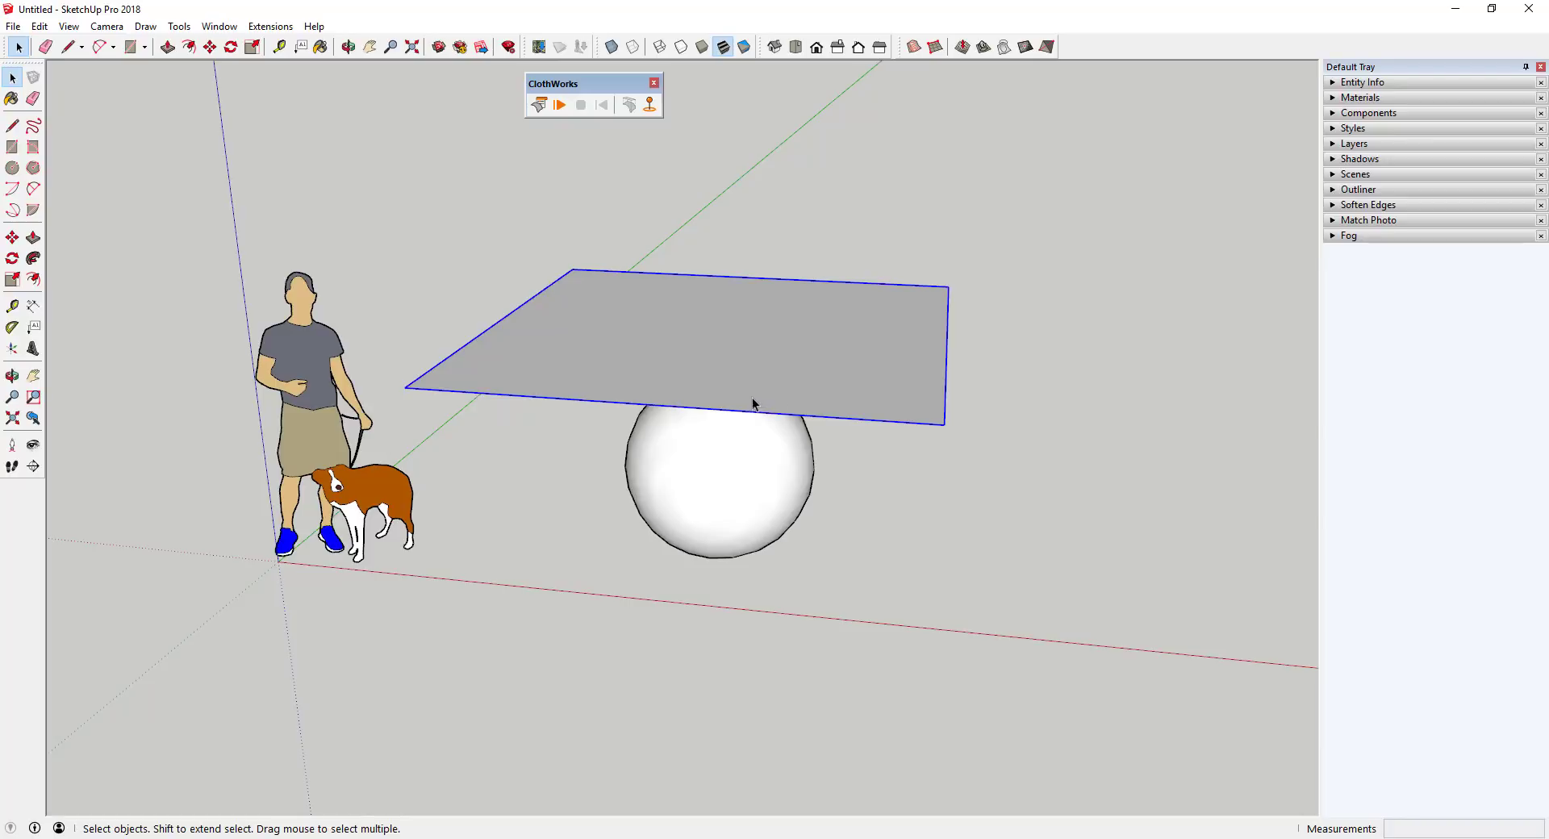
pyautogui.moveTo(878, 388)
pyautogui.mouseDown(button='middle')
pyautogui.moveTo(810, 350)
pyautogui.moveTo(1018, 458)
pyautogui.moveTo(869, 371)
pyautogui.mouseUp(button='middle')
pyautogui.click(1018, 457)
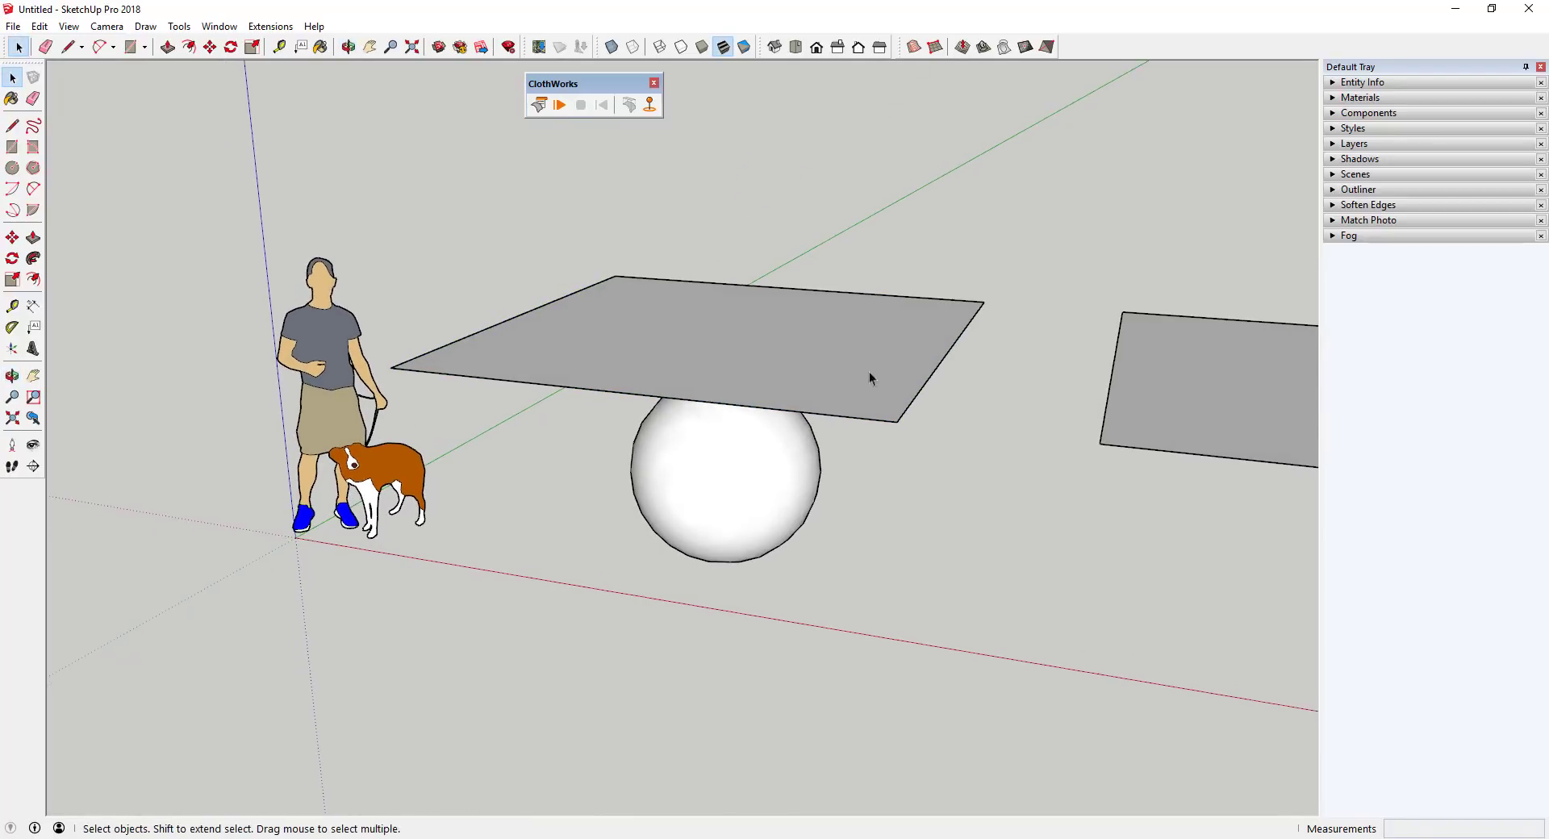
# Step: Divide the original plane into four quadrants inside its group with two lines crossing between opposite edges, and leave group editing
pyautogui.click(841, 348)
pyautogui.doubleClick(844, 348)
pyautogui.click(836, 347)
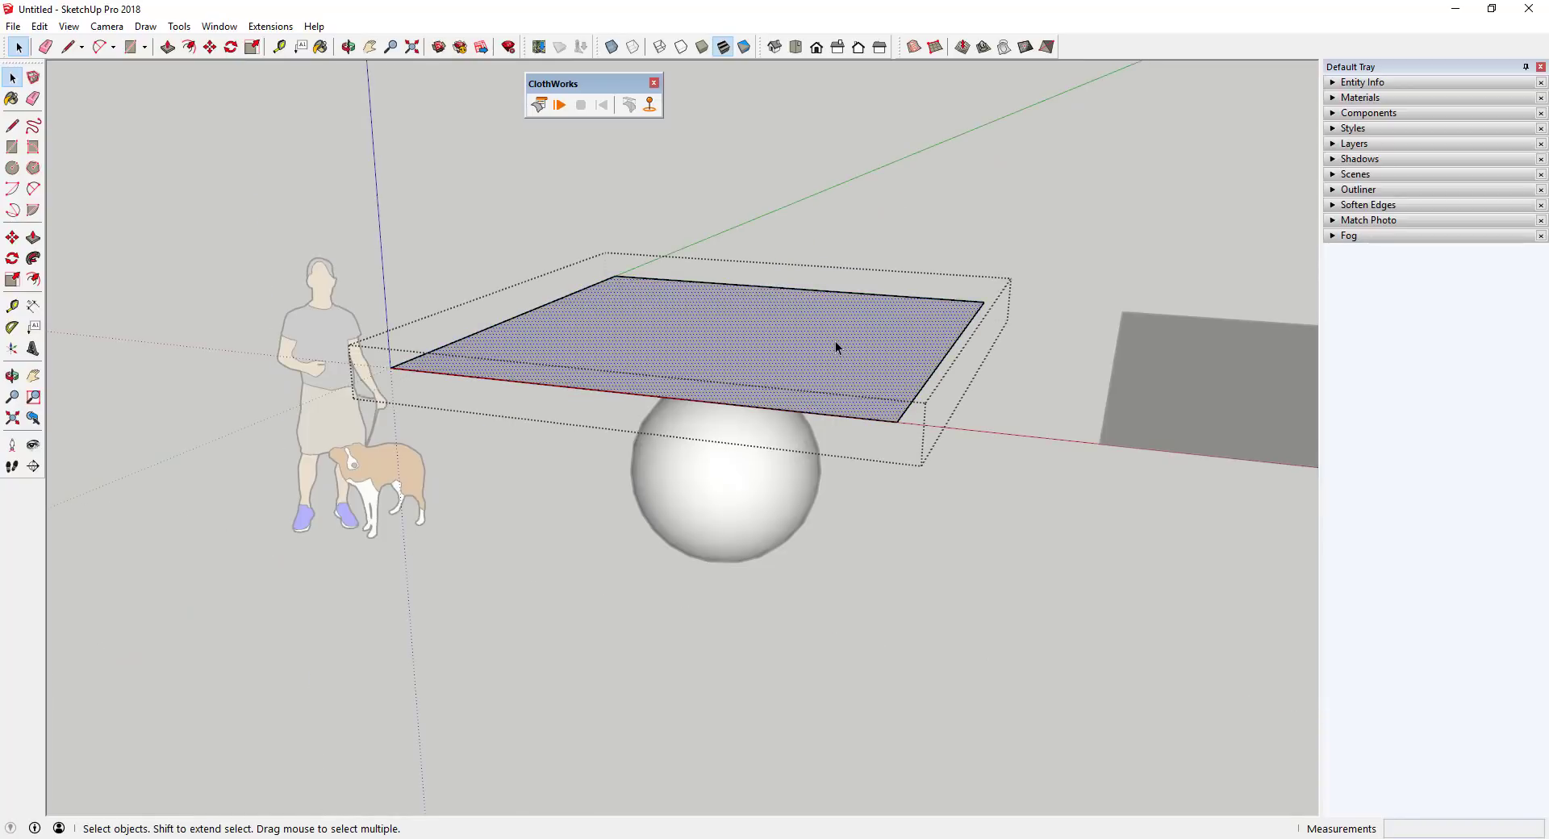
pyautogui.press('l')
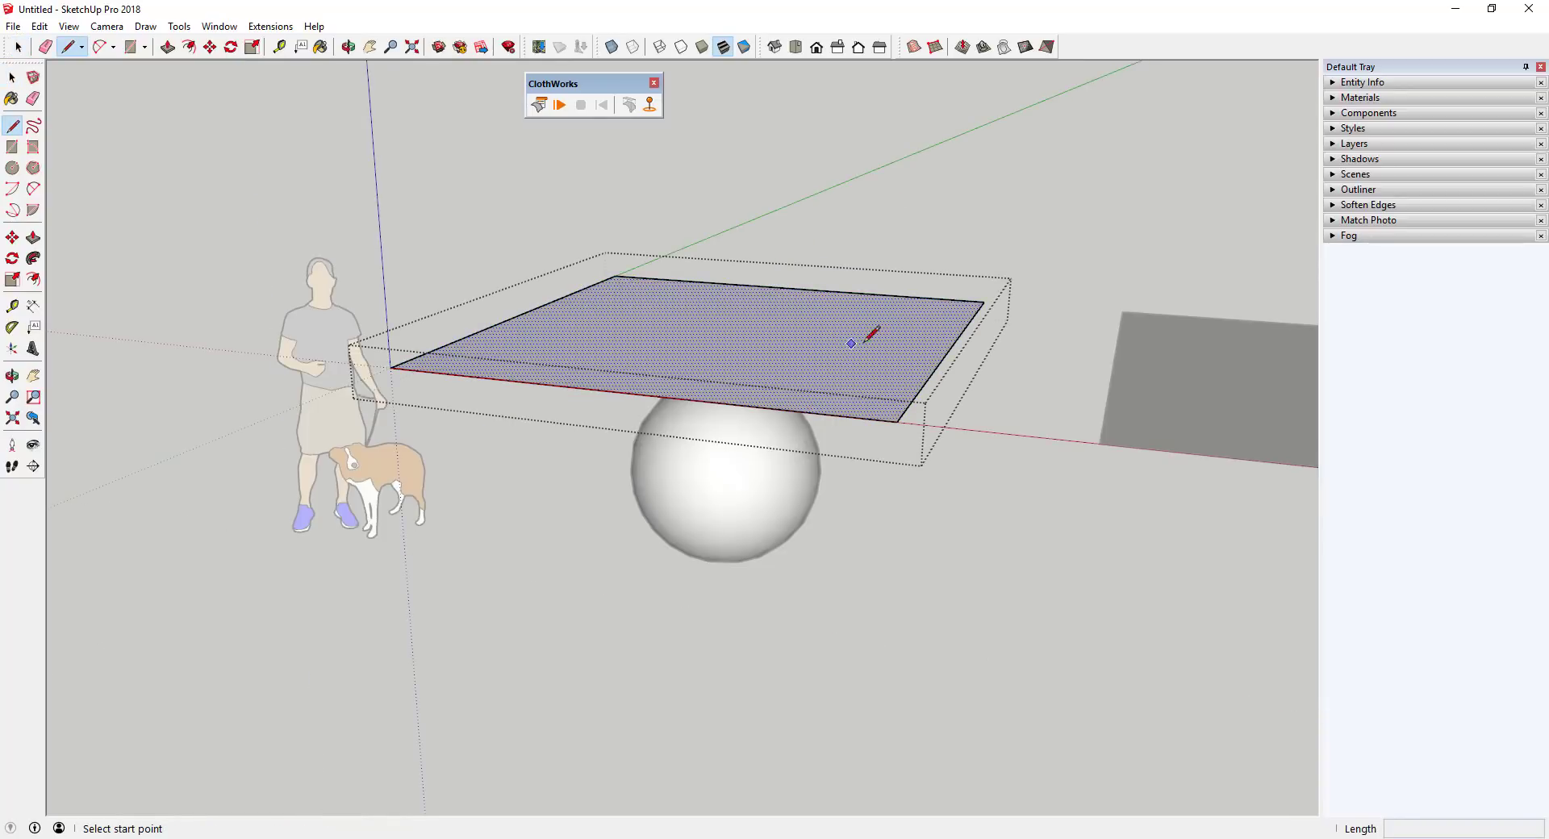
pyautogui.click(949, 350)
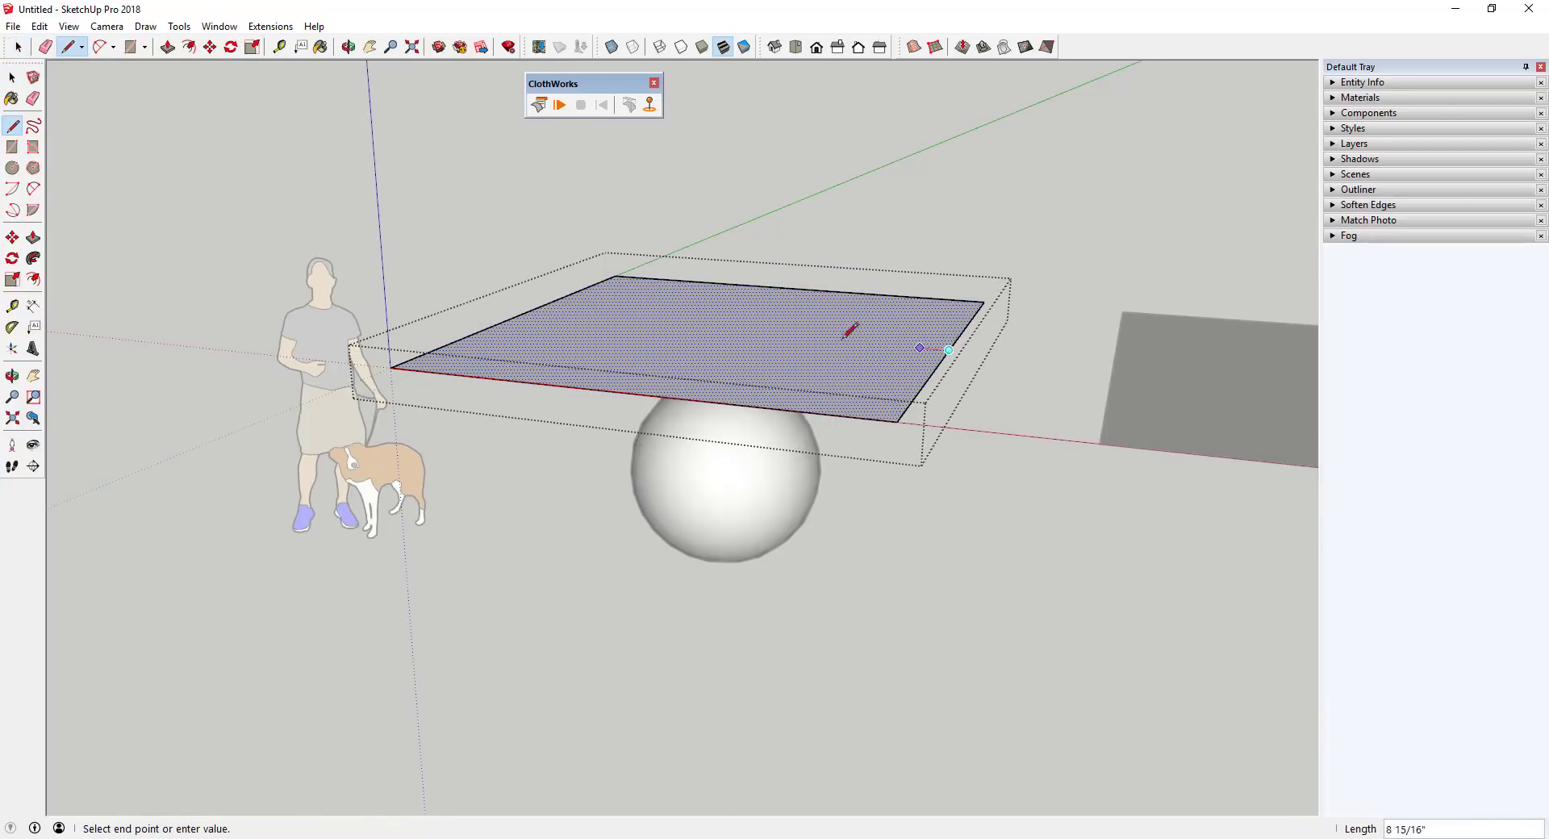
pyautogui.click(529, 312)
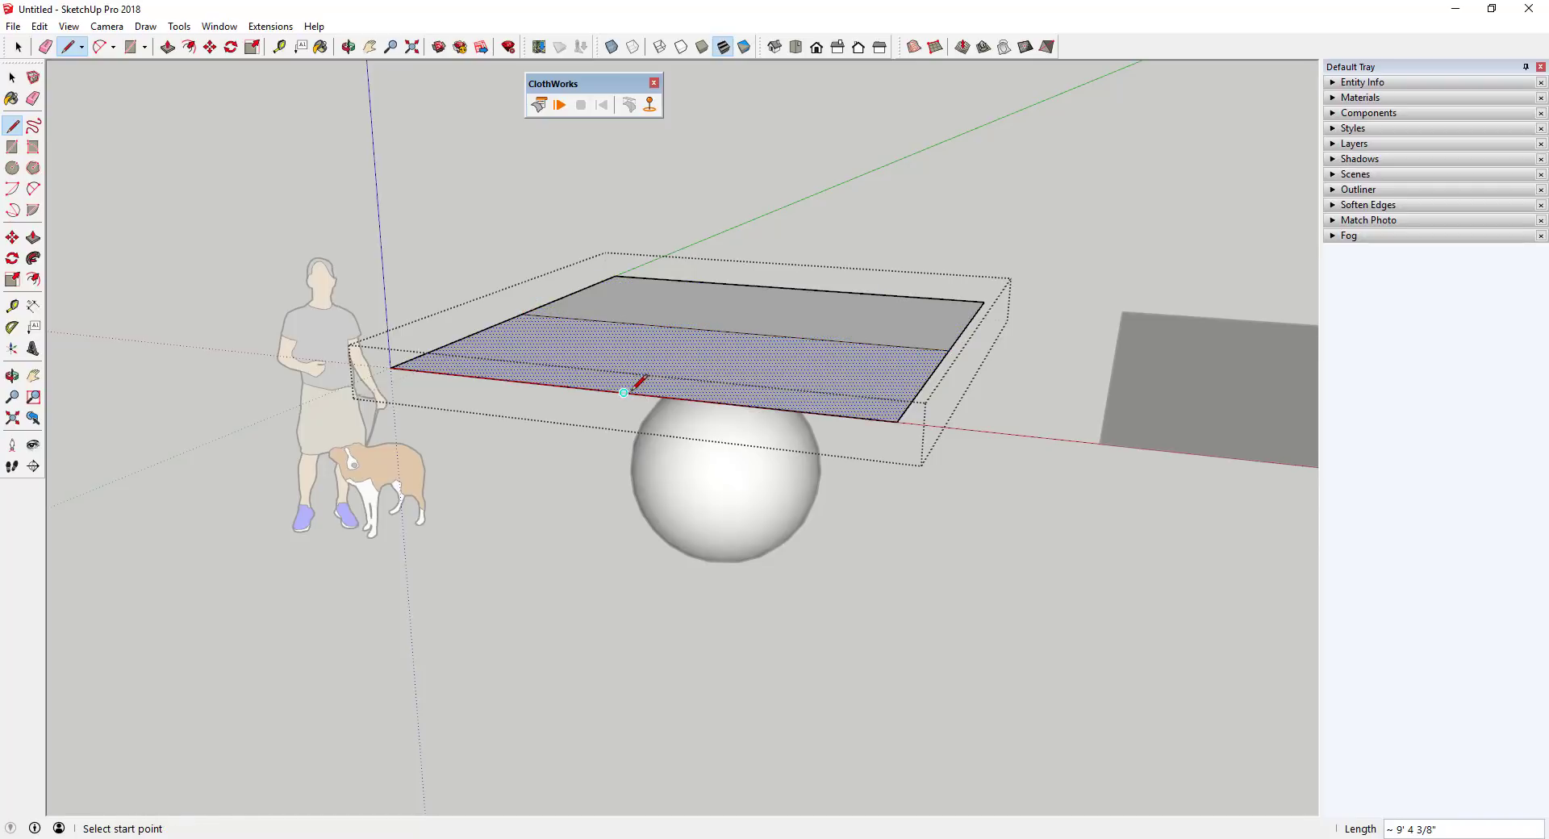
pyautogui.click(789, 288)
pyautogui.press('space')
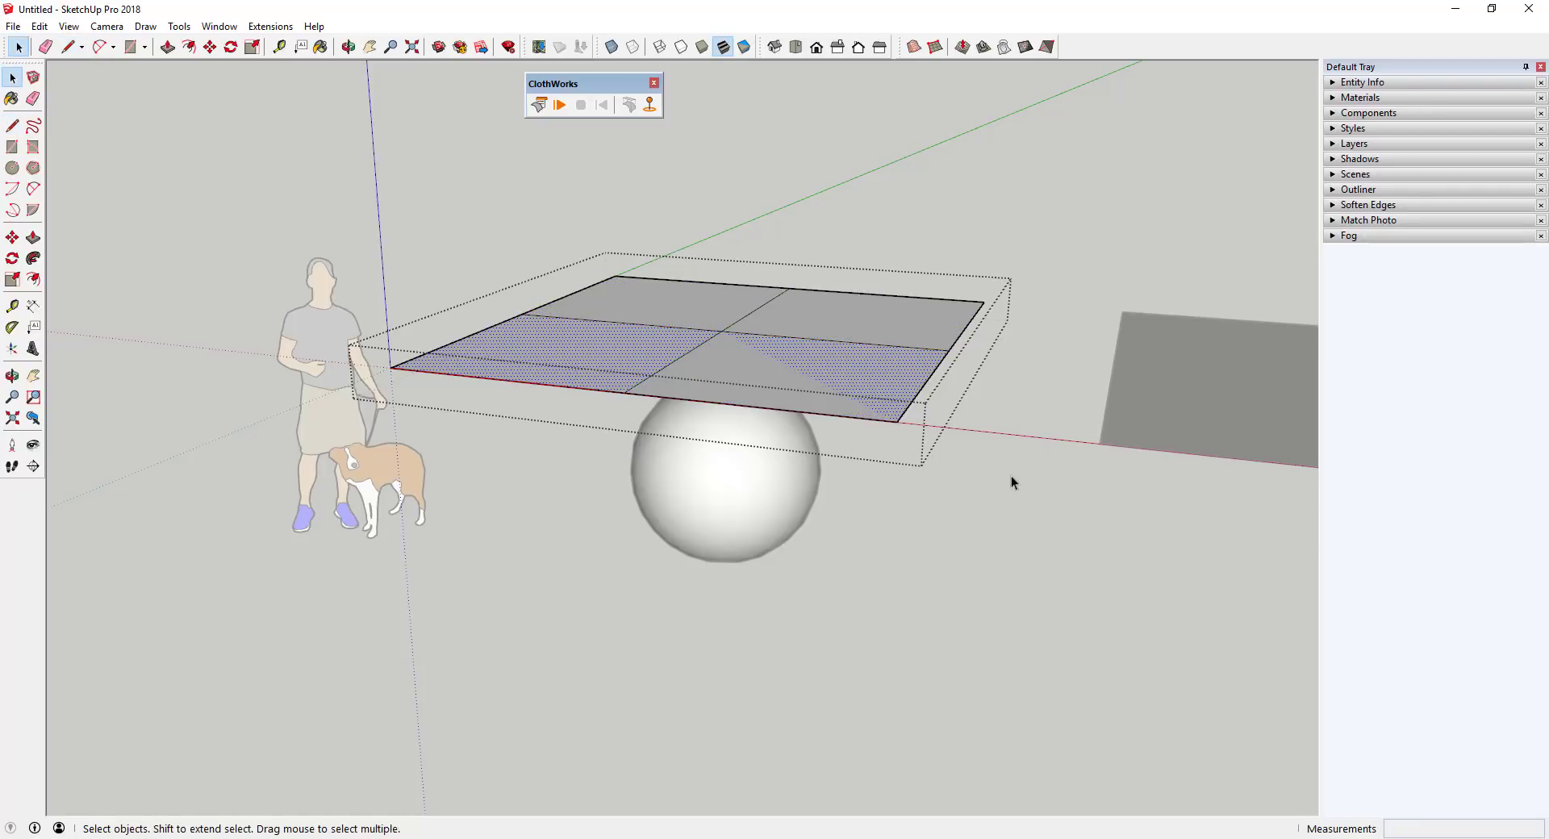
pyautogui.click(923, 399)
# Step: Examine the four separate faces inside the divided plane's group, then leave the group and select it
pyautogui.click(726, 356)
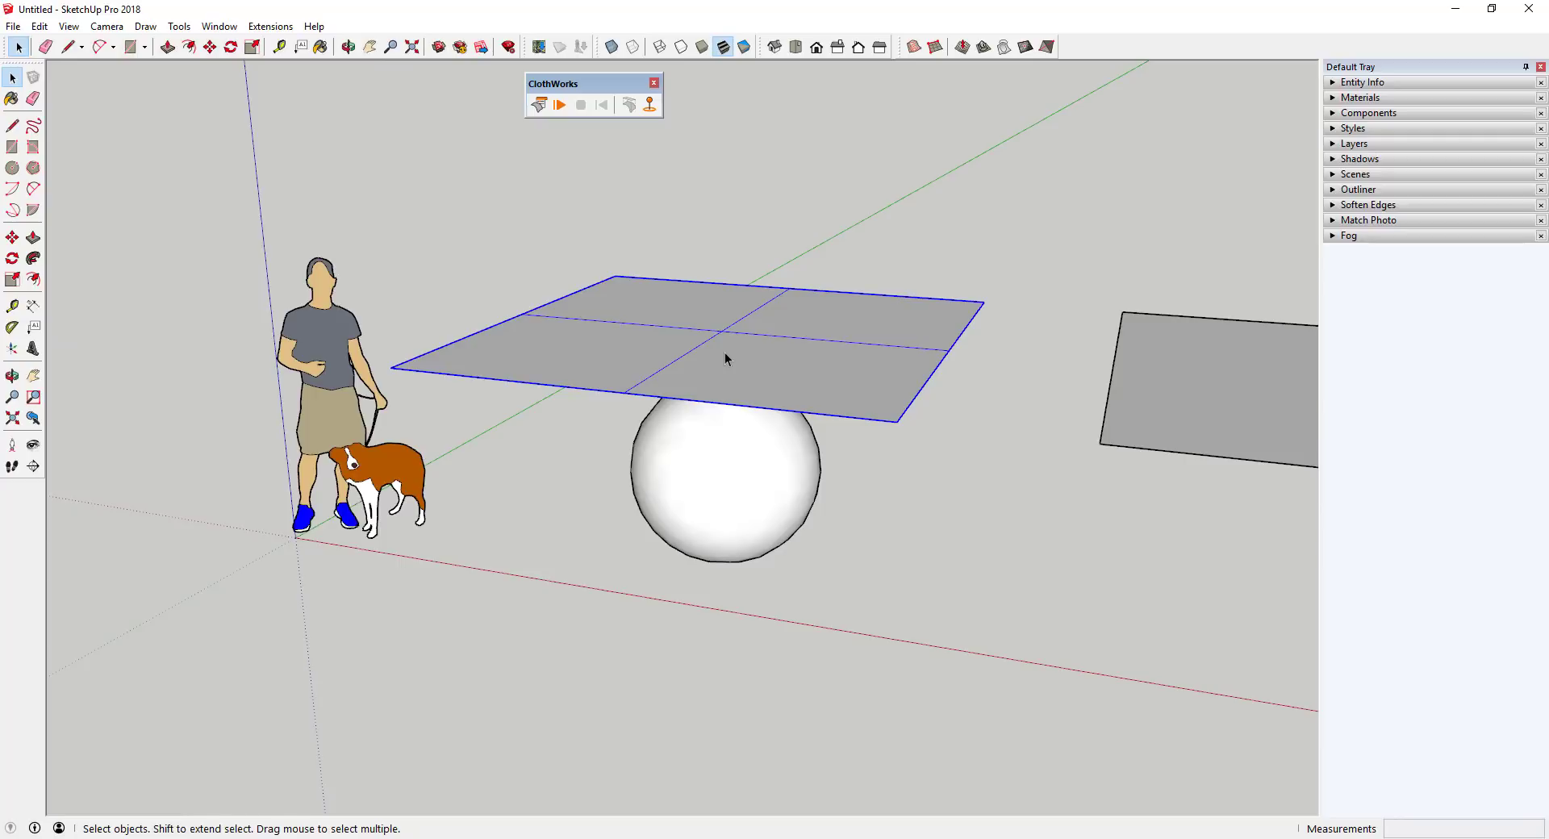
pyautogui.doubleClick(726, 356)
pyautogui.tripleClick(743, 373)
pyautogui.click(743, 367)
pyautogui.click(570, 345)
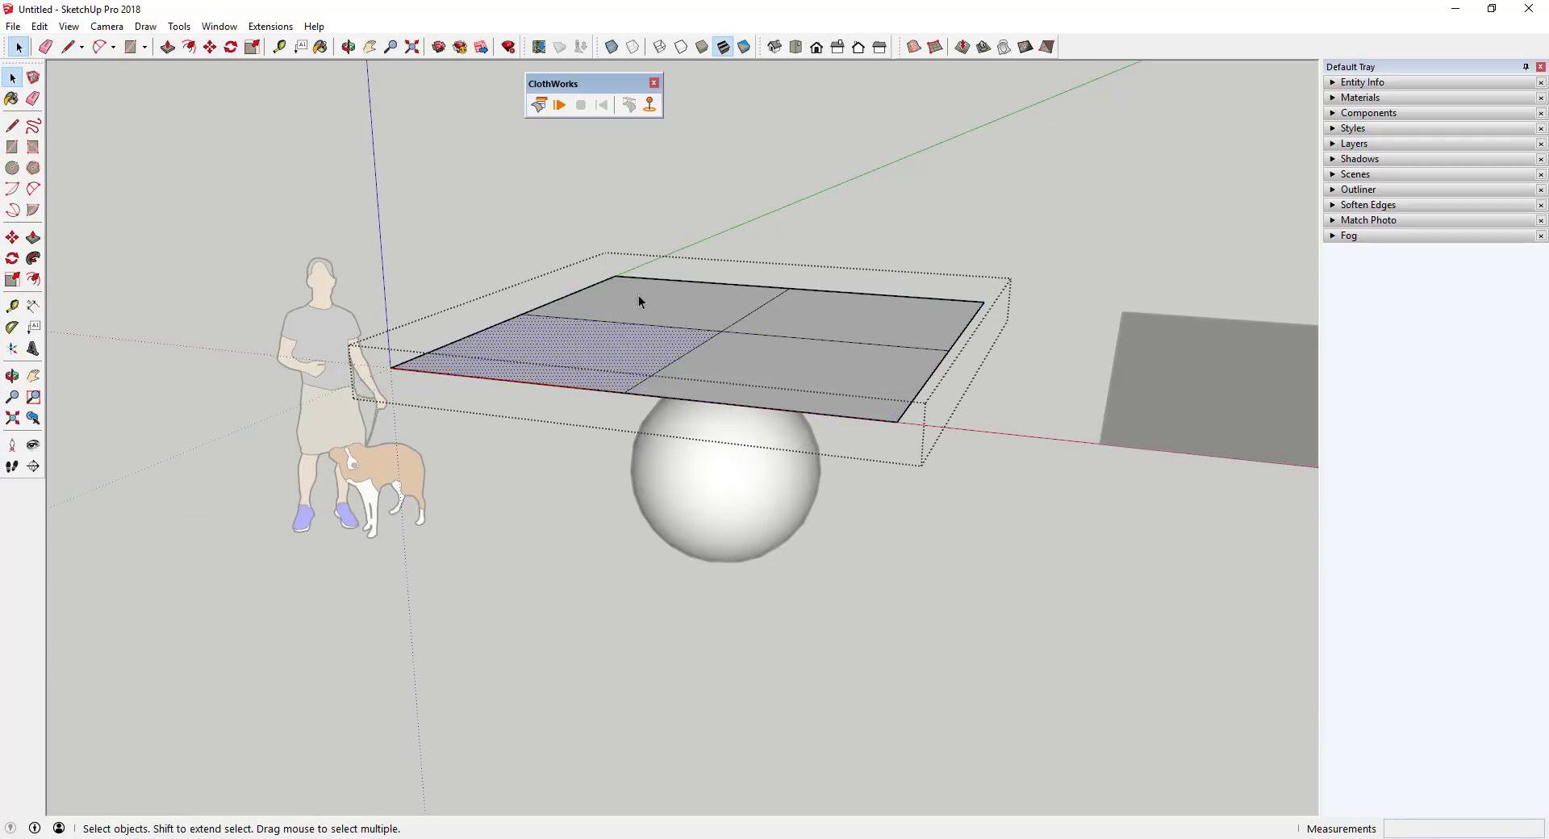
pyautogui.click(640, 300)
pyautogui.click(820, 328)
pyautogui.click(839, 391)
pyautogui.click(955, 488)
pyautogui.click(789, 365)
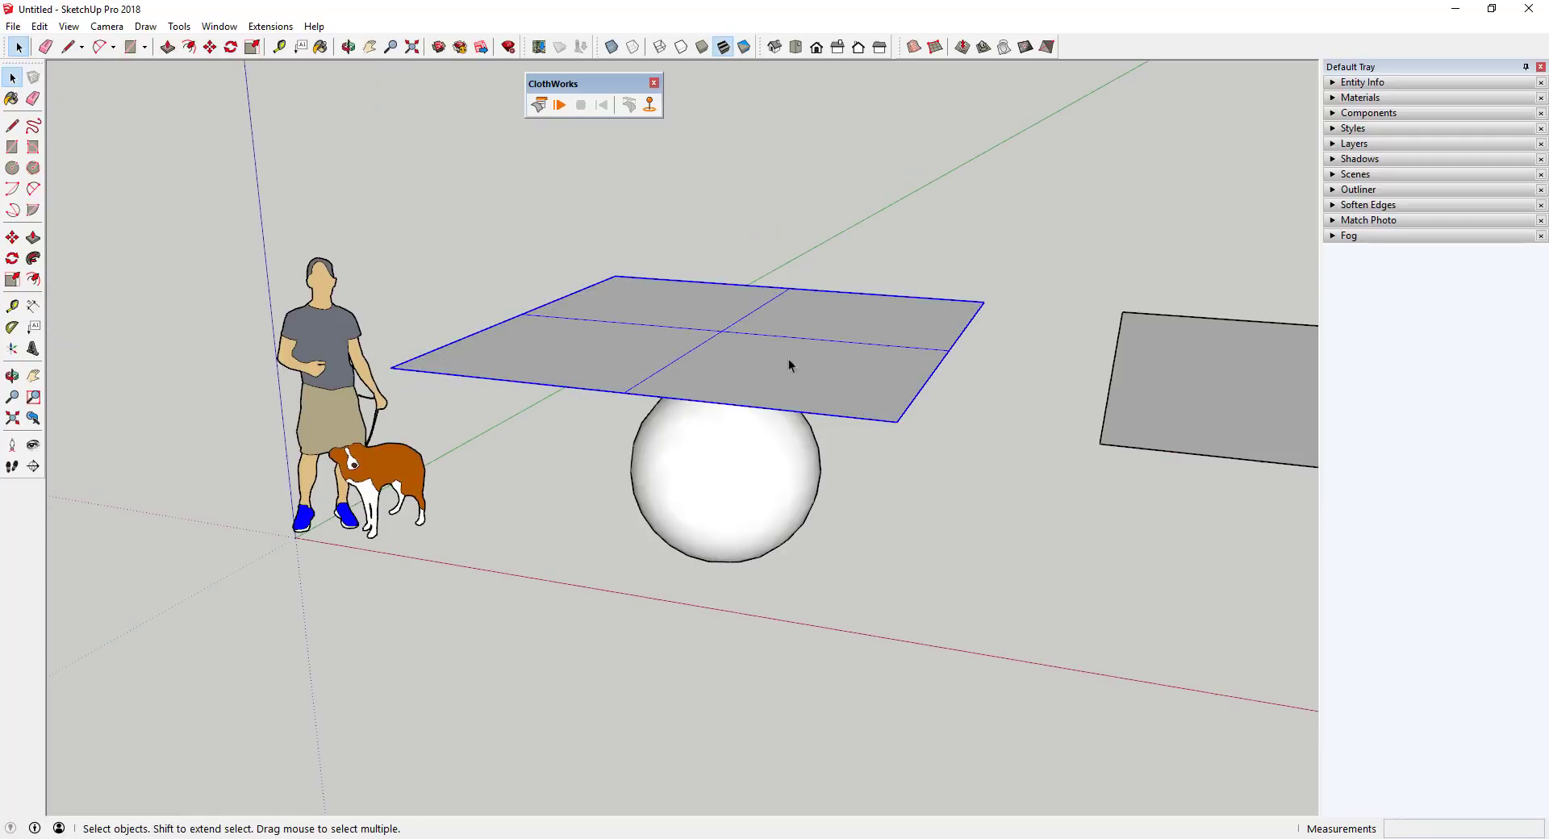
# Step: Simulate the divided cloth over the sphere, pull on the cloth, and end the simulation
pyautogui.click(559, 104)
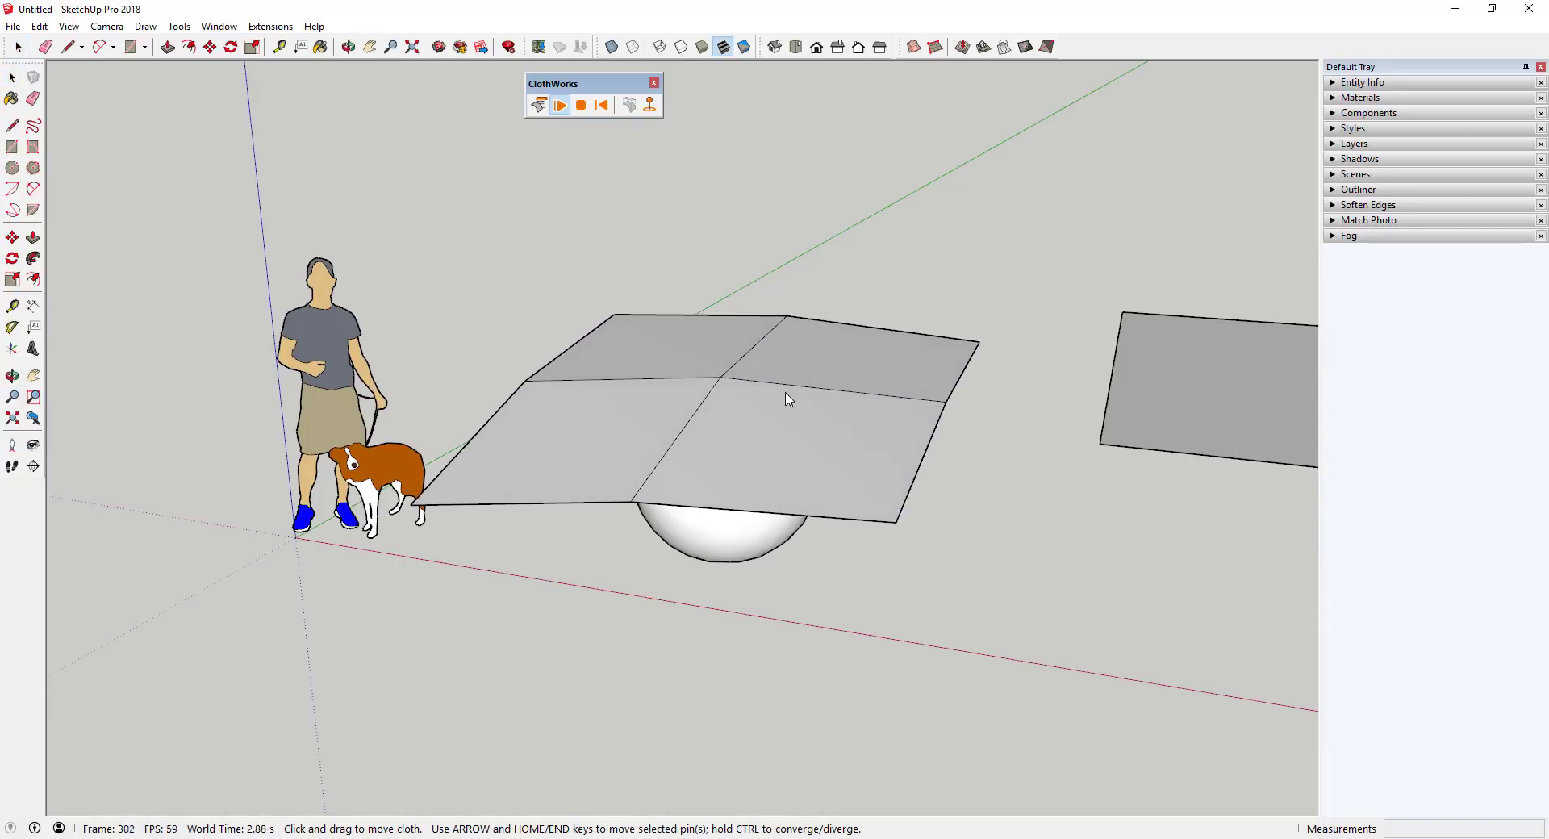
pyautogui.moveTo(782, 449); pyautogui.dragTo(709, 276)
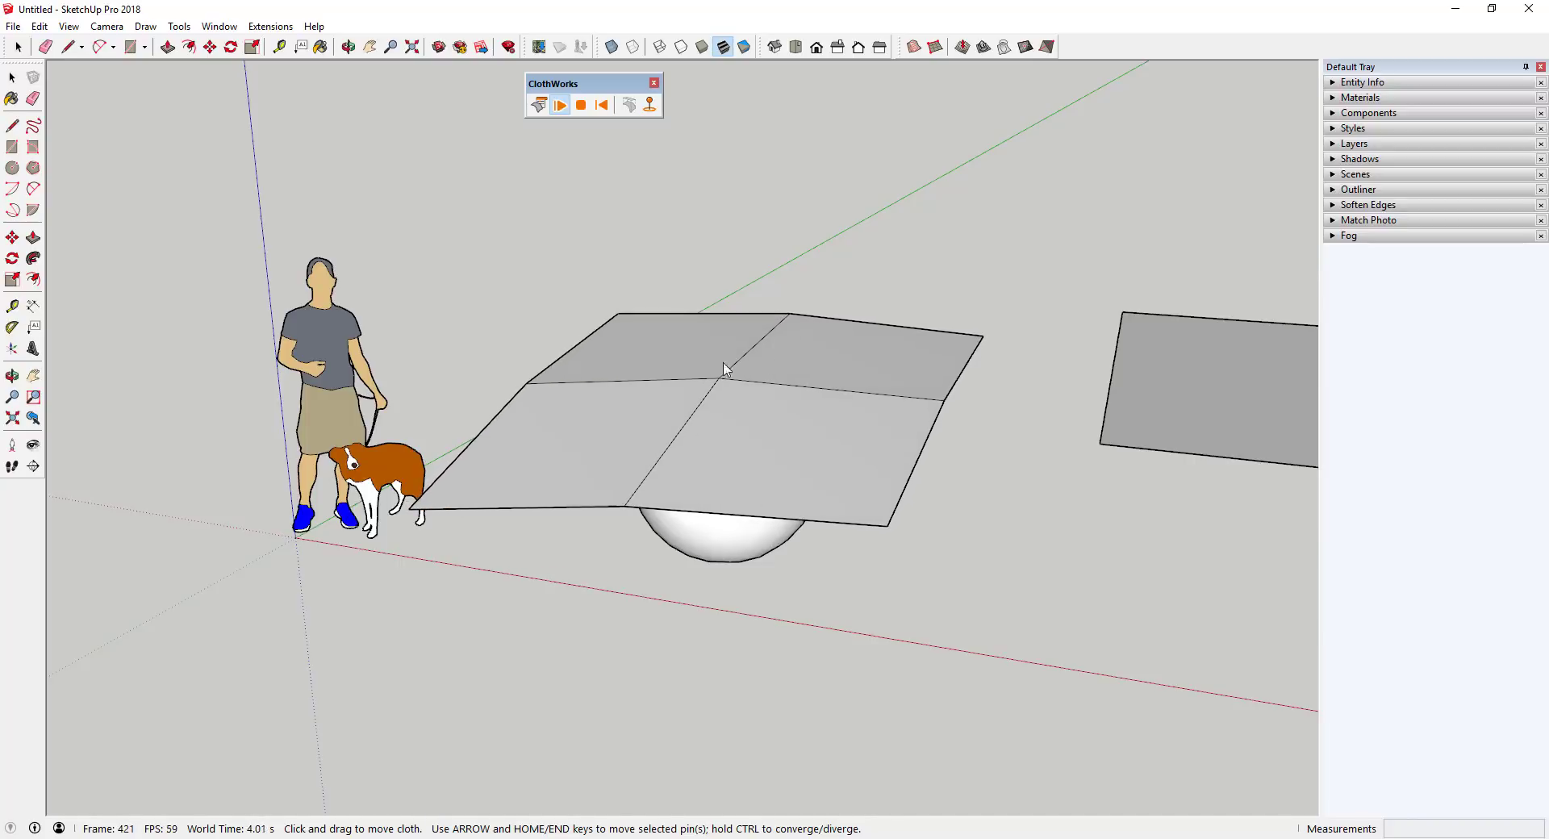
pyautogui.moveTo(823, 491); pyautogui.dragTo(830, 418, button='middle')
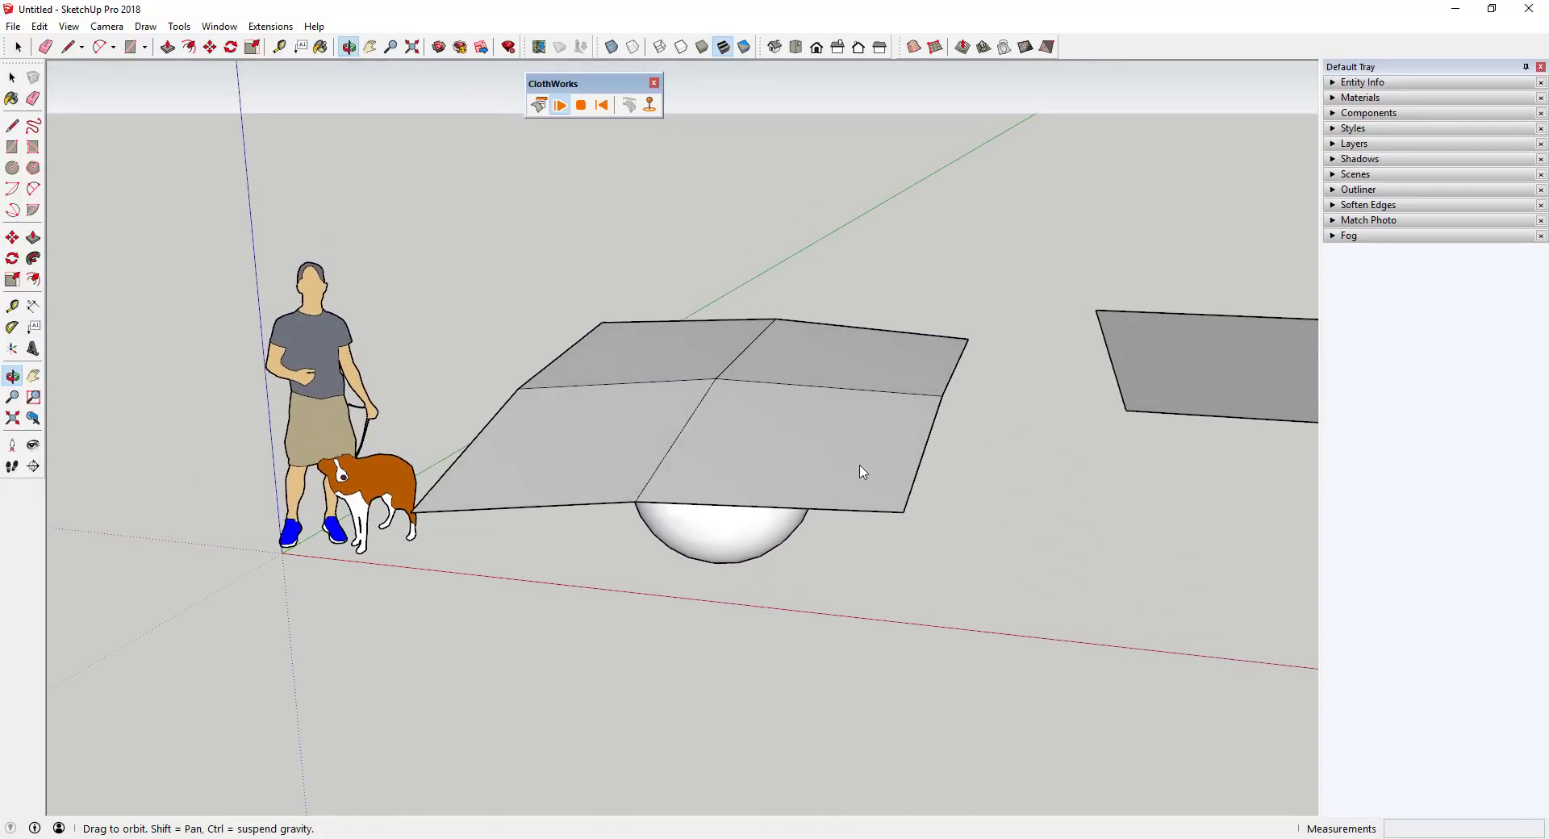
pyautogui.click(581, 105)
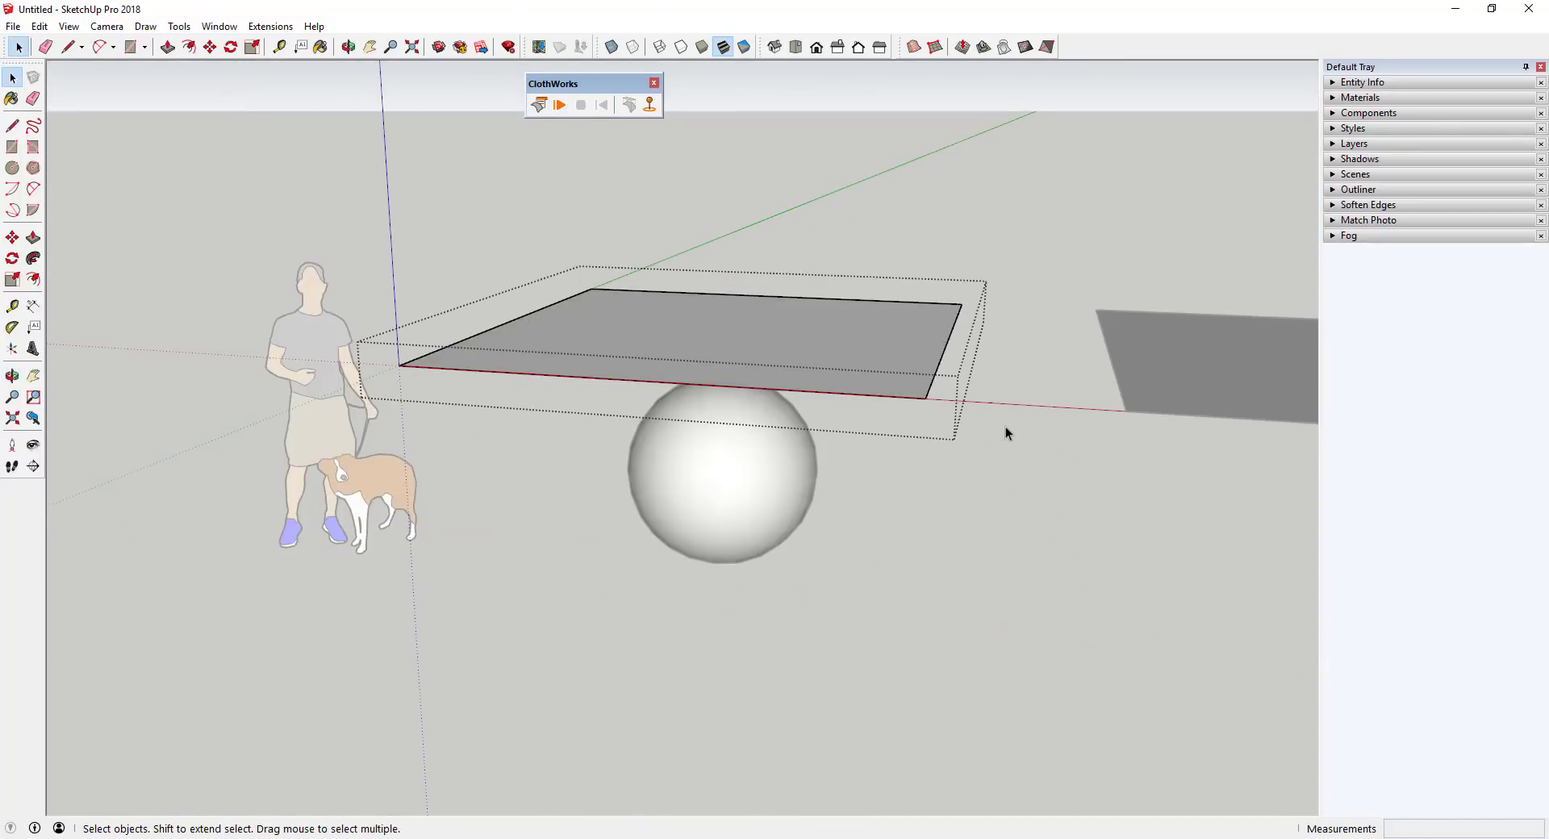
# Step: Leave group editing and undo the test edits back to a single undivided plane without its copy
pyautogui.press('Escape')
pyautogui.click(926, 513)
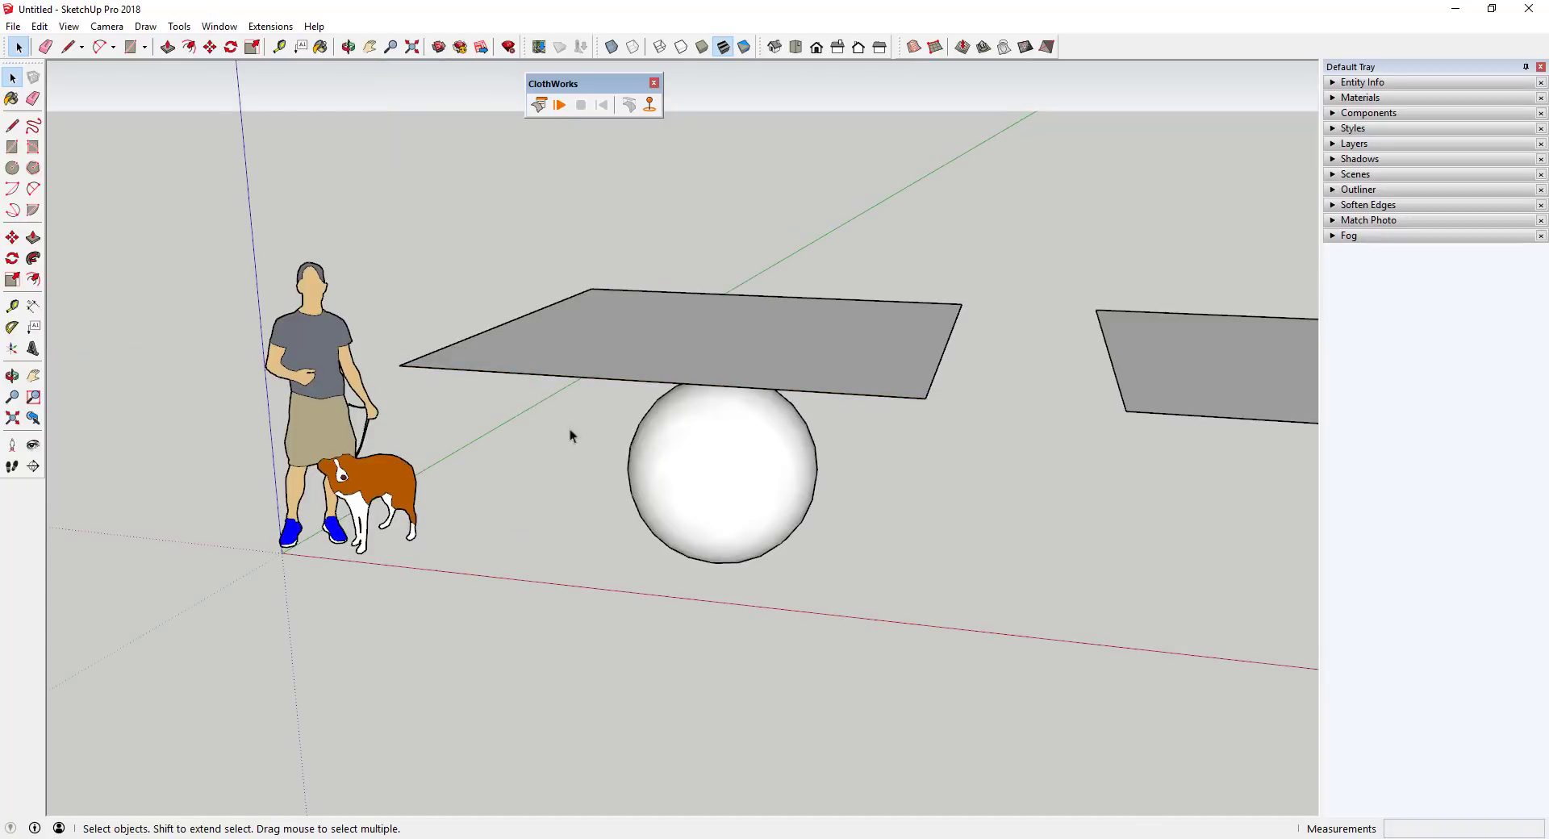
pyautogui.moveTo(773, 365); pyautogui.dragTo(757, 367, button='middle')
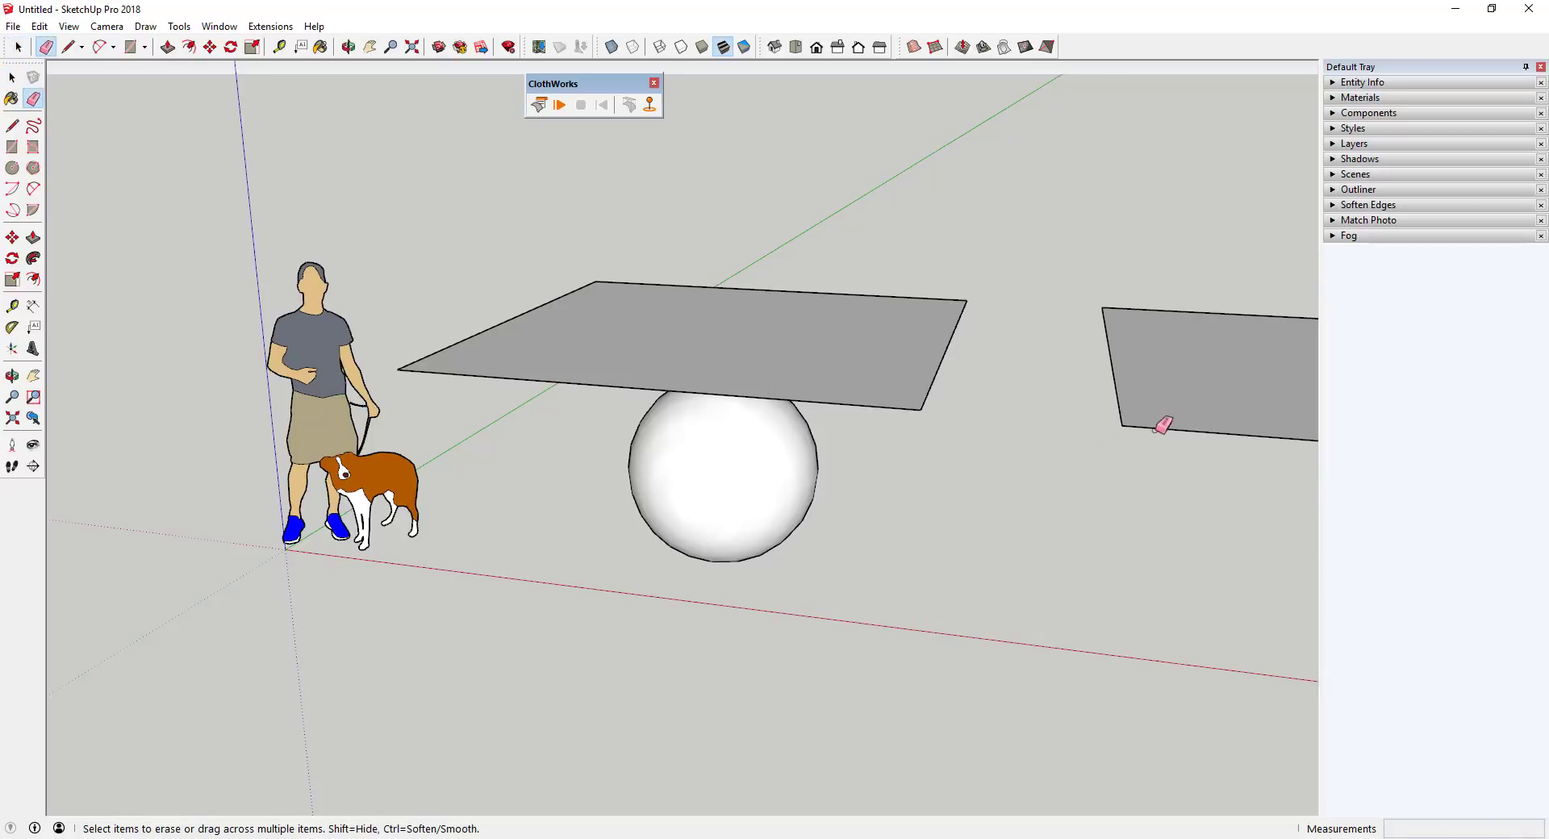
pyautogui.hotkey('ctrl', 'z')
# Step: Turn the restored undivided plane into a ClothWorks cloth again
pyautogui.moveTo(849, 405); pyautogui.dragTo(801, 332, button='middle')
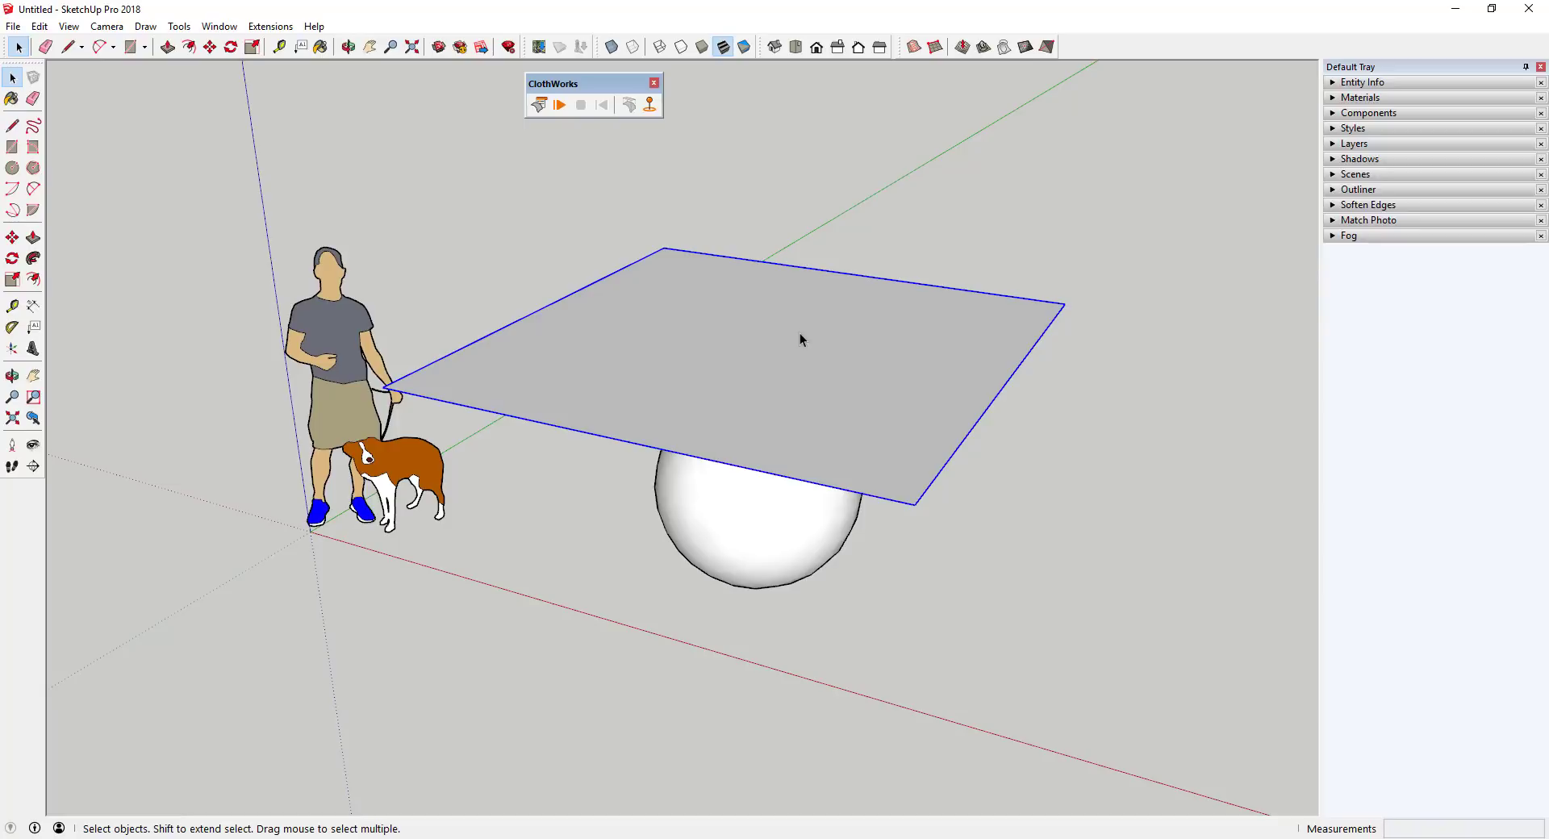
pyautogui.rightClick(850, 365)
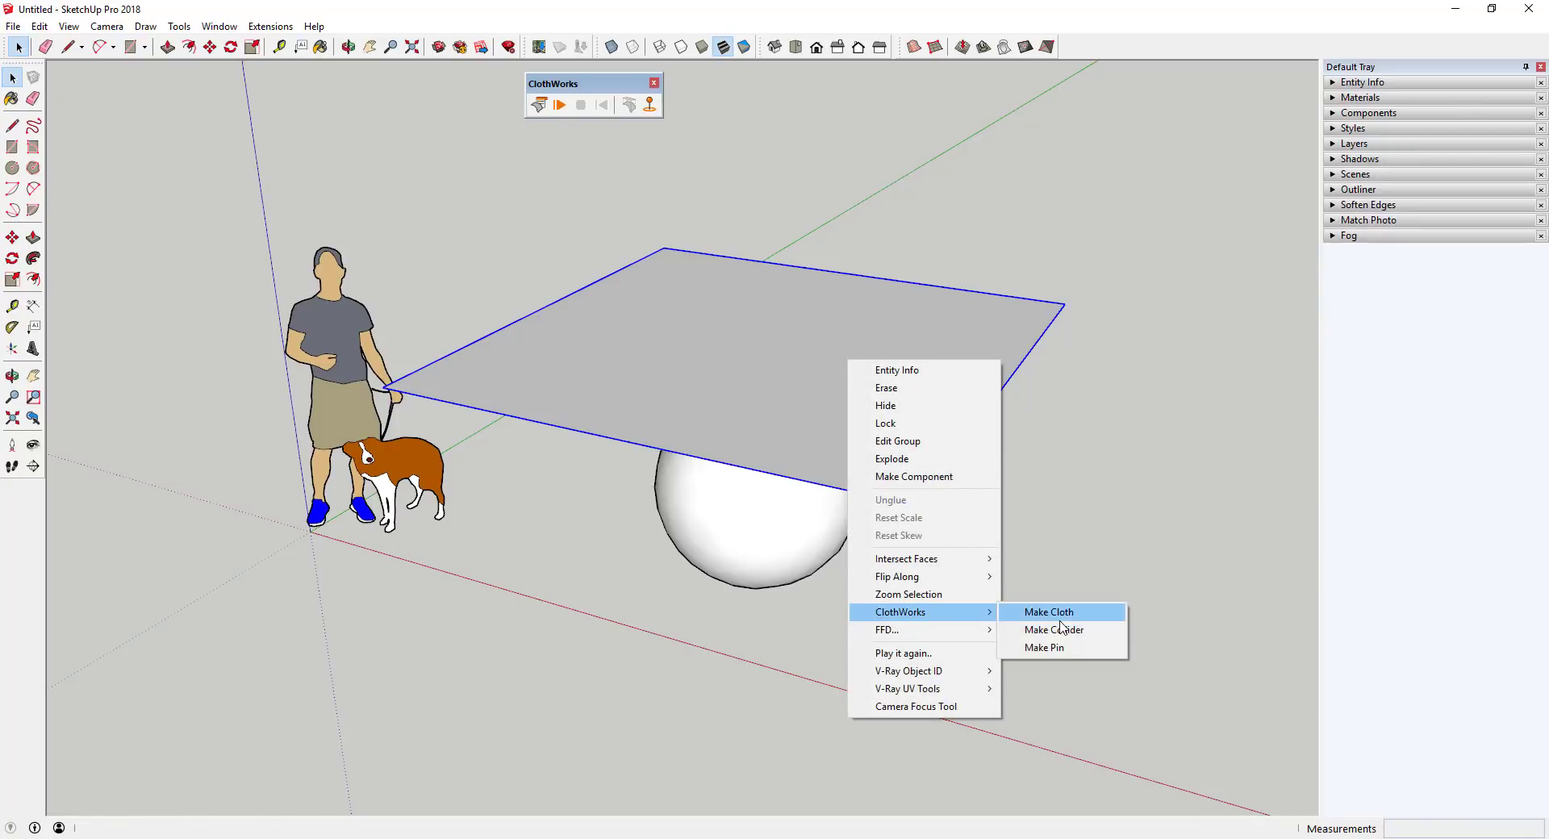
pyautogui.click(1063, 628)
# Step: Subdivide the cloth plane with the ClothWorks Simple Grid, using a padding of 2
pyautogui.rightClick(831, 399)
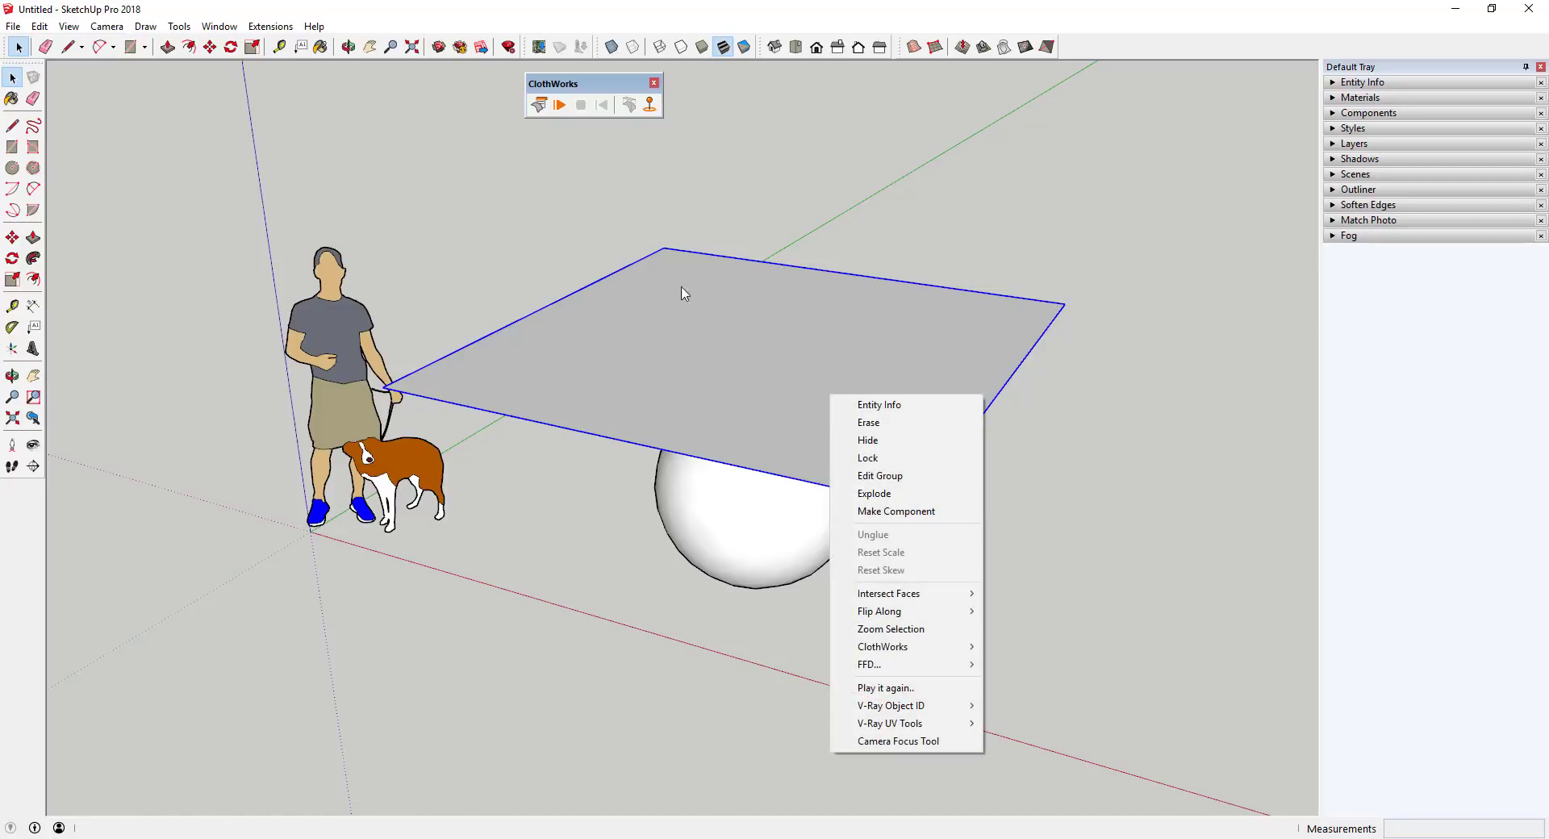
pyautogui.rightClick(744, 354)
pyautogui.moveTo(812, 611)
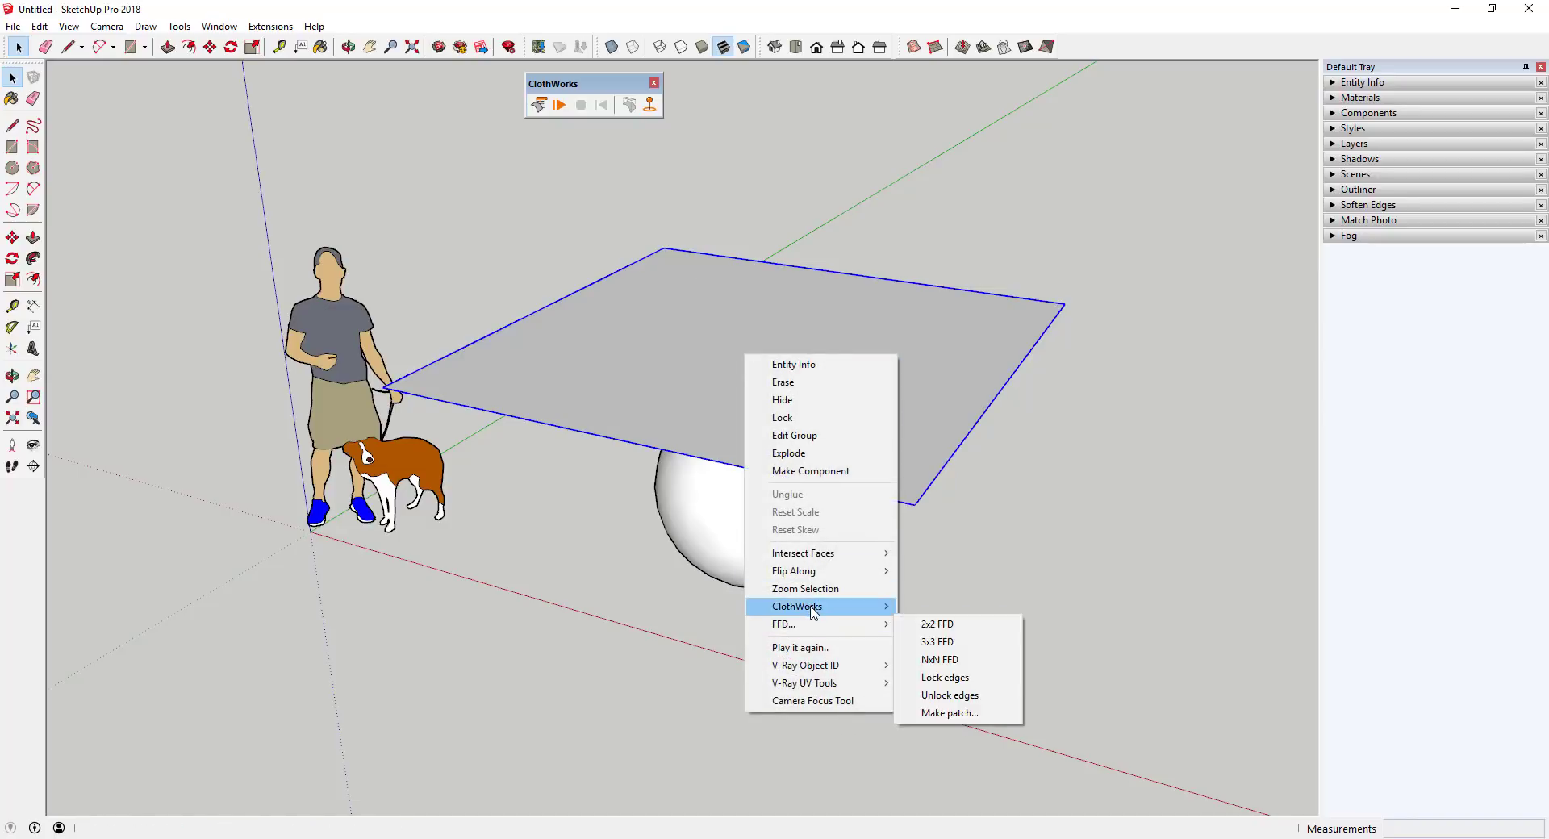
pyautogui.moveTo(936, 668)
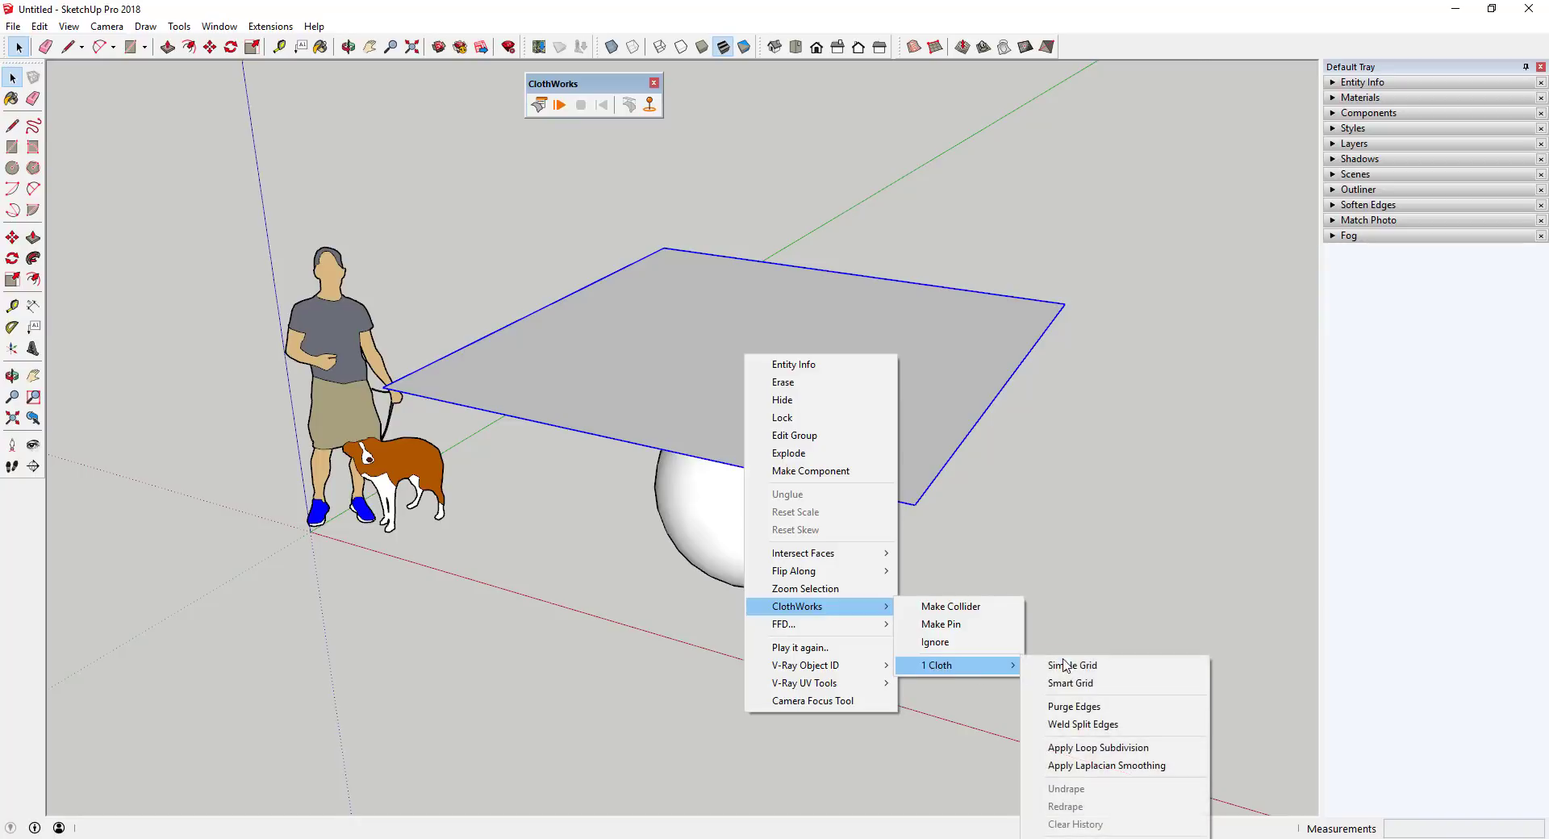
pyautogui.click(1111, 669)
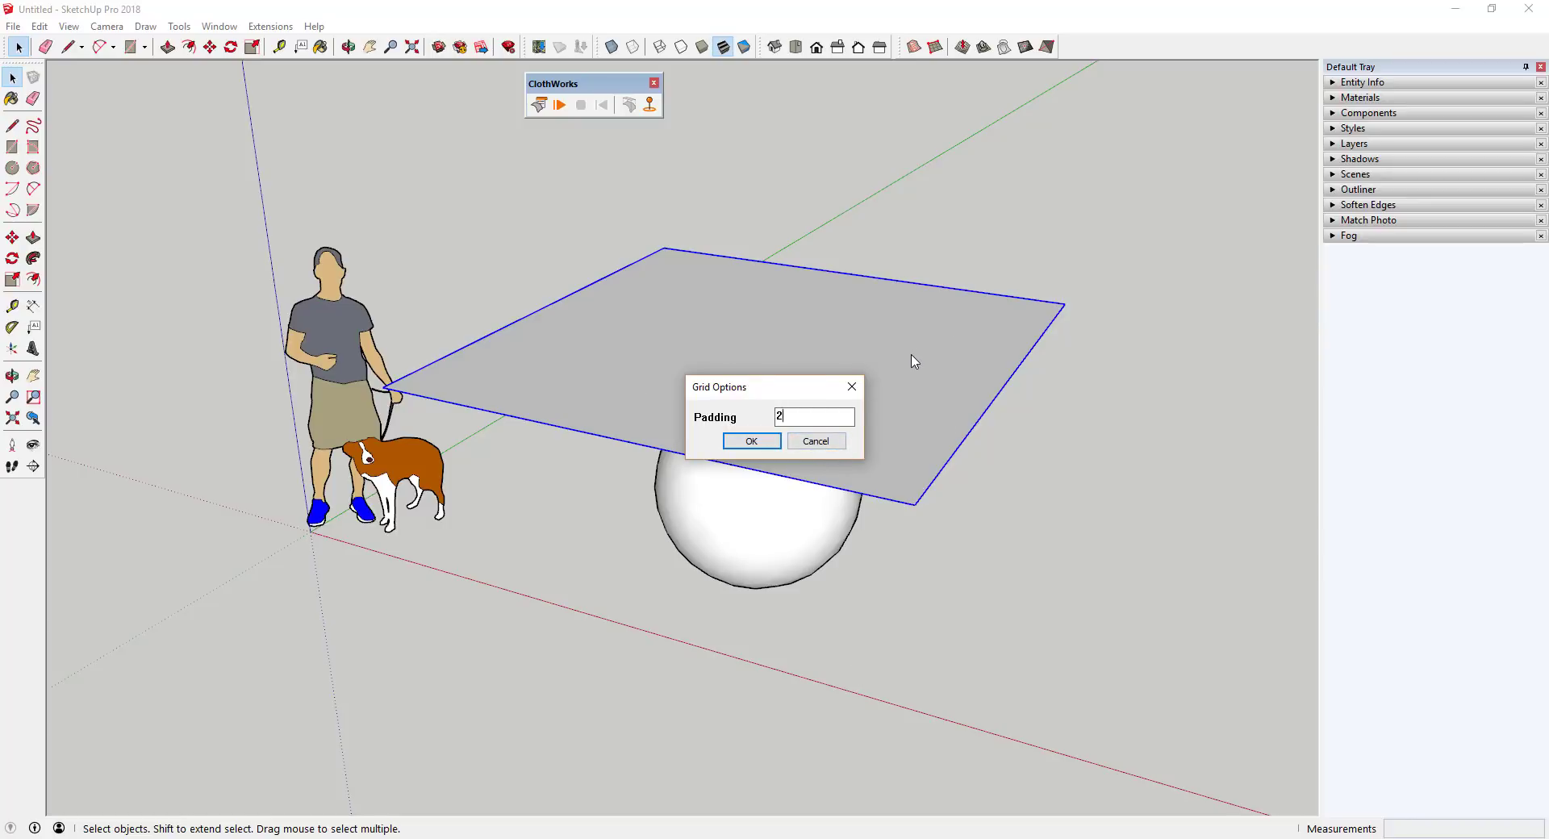
pyautogui.click(748, 443)
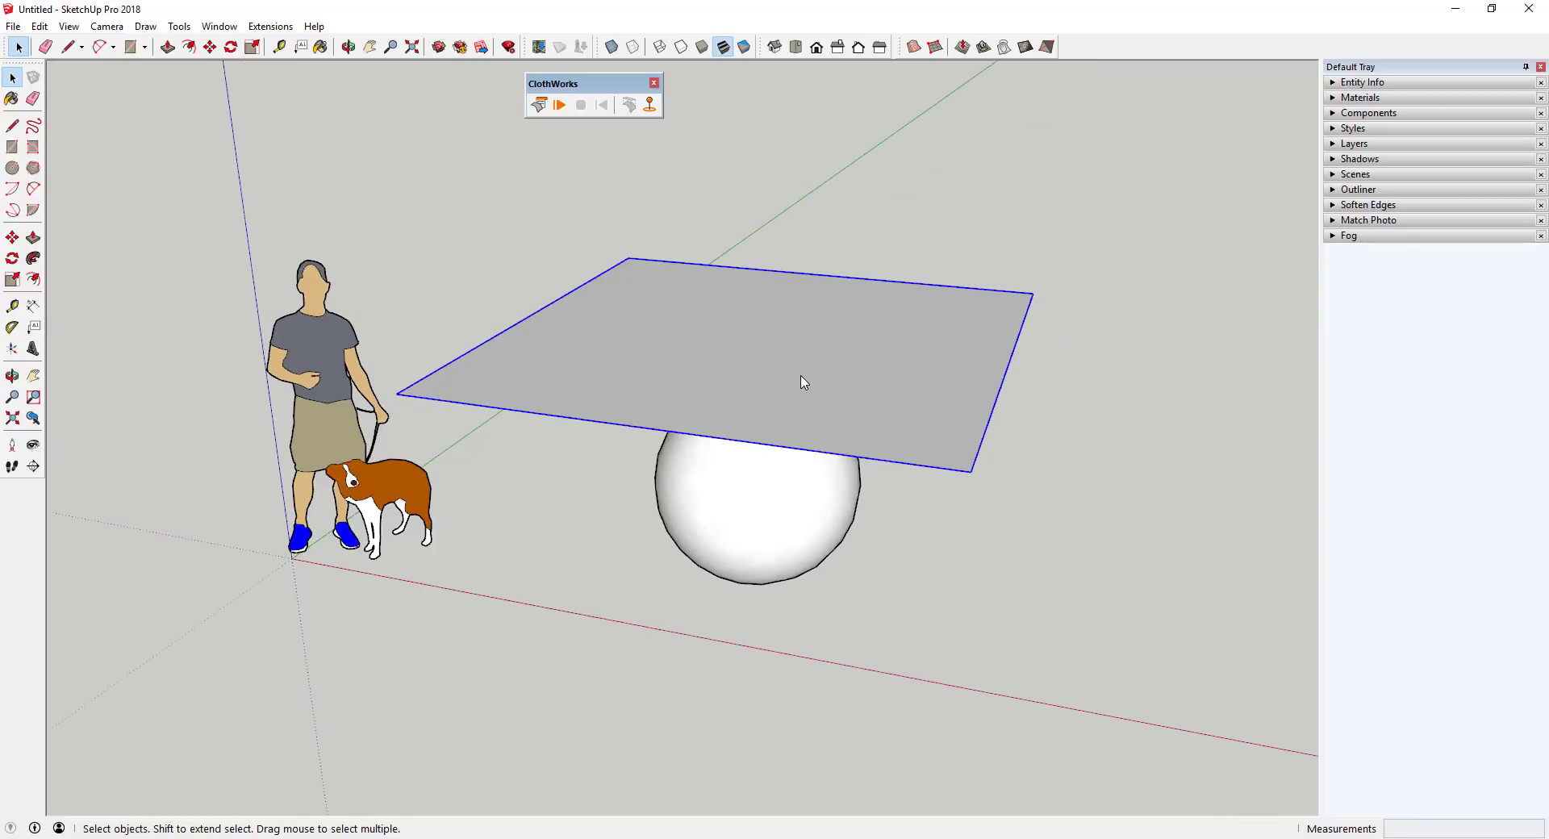
# Step: Examine the subdivided face inside the plane's group, then leave the group and select it
pyautogui.doubleClick(800, 375)
pyautogui.click(754, 265)
pyautogui.scroll(3, 777, 316)
pyautogui.moveTo(778, 323); pyautogui.dragTo(835, 404, button='middle')
pyautogui.scroll(-3, 819, 407)
pyautogui.click(829, 343)
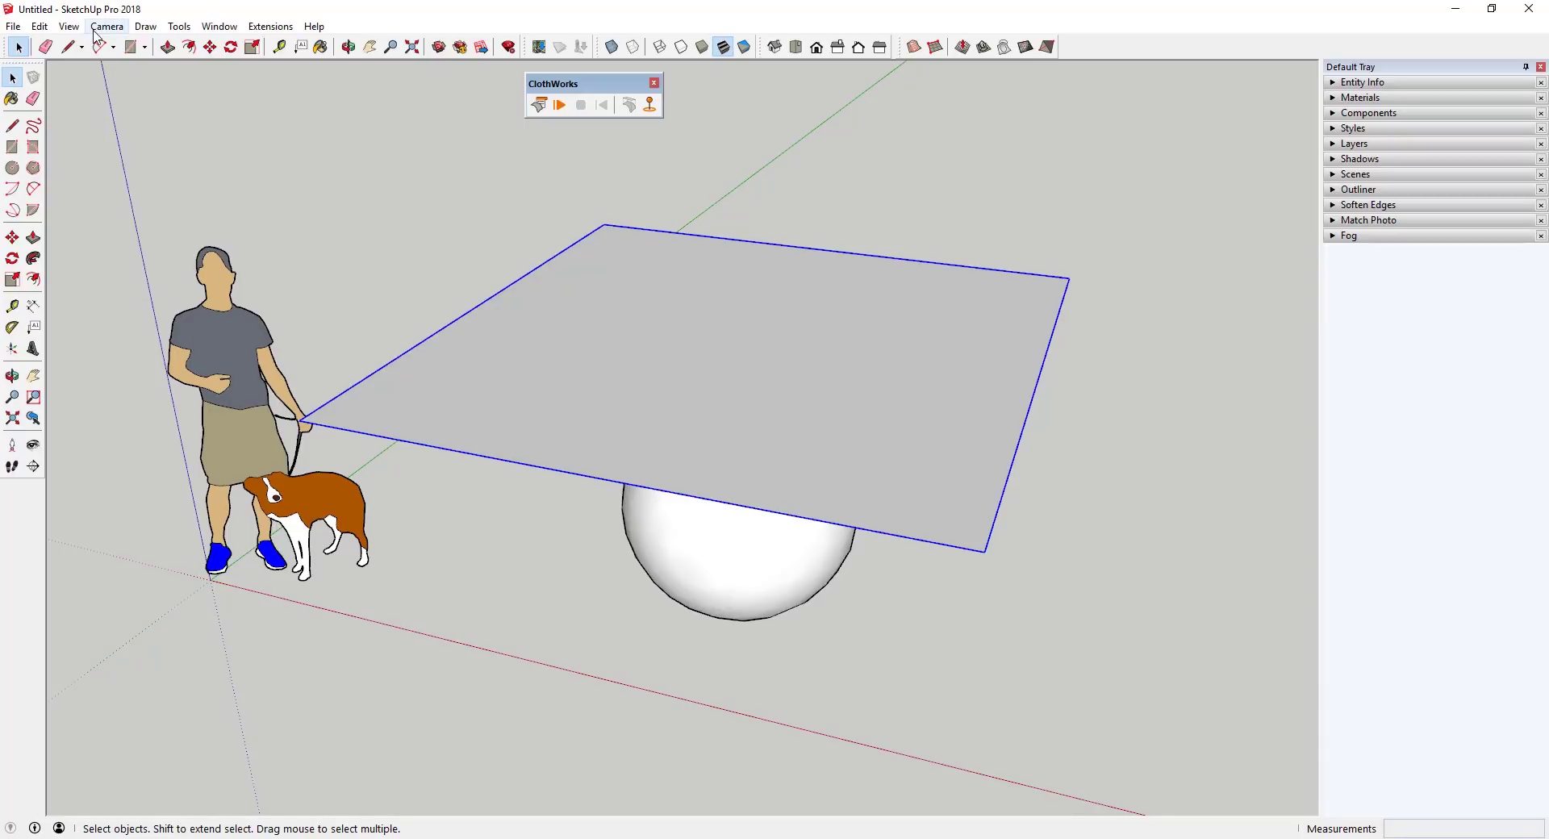
# Step: Show hidden geometry to inspect the triangular grid on the cloth plane, then hide it again
pyautogui.click(68, 25)
pyautogui.click(121, 84)
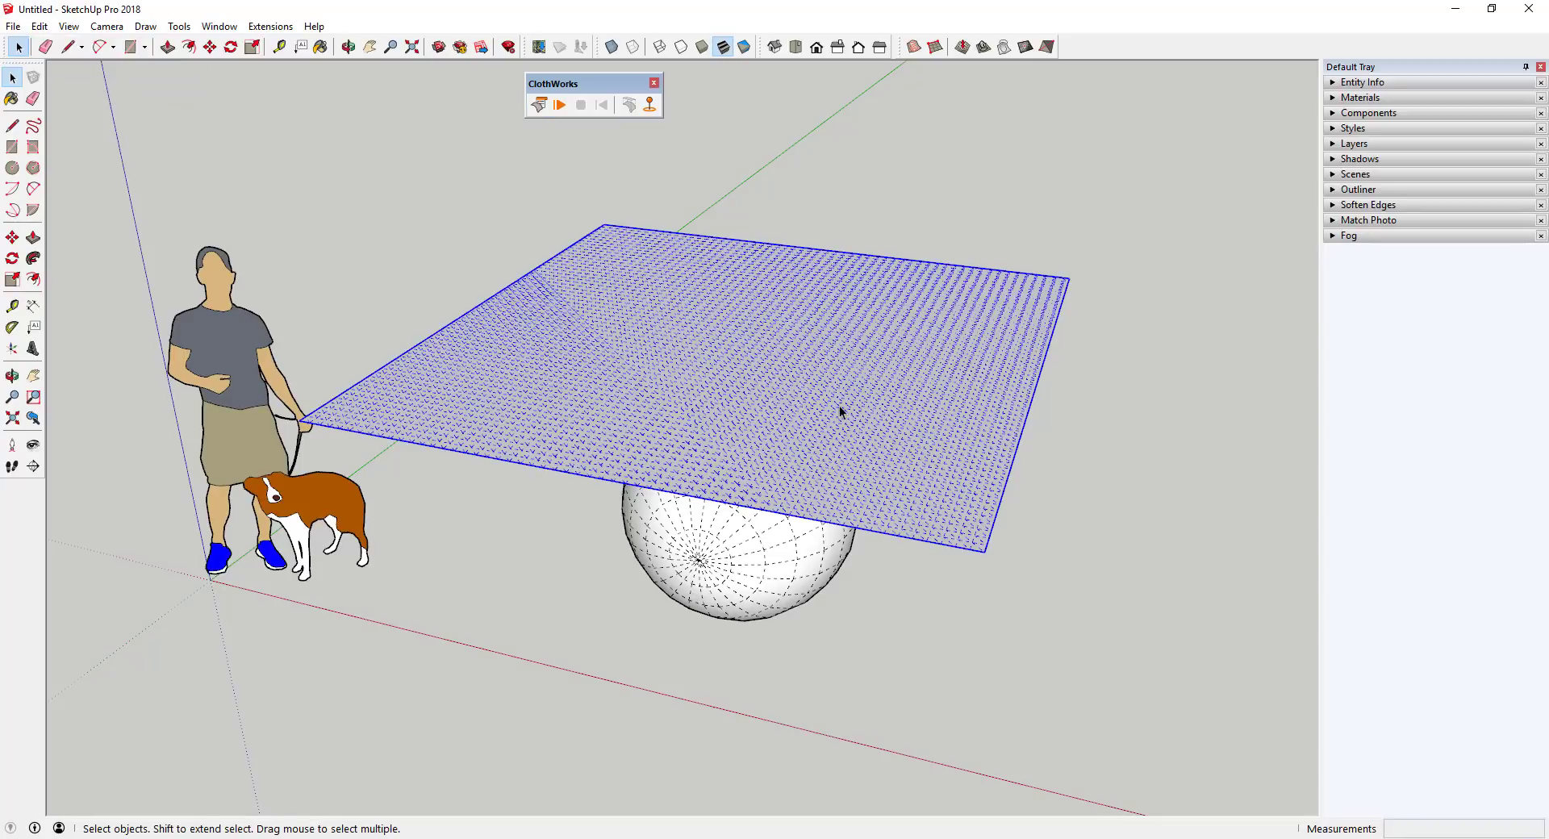
pyautogui.scroll(10, 839, 411)
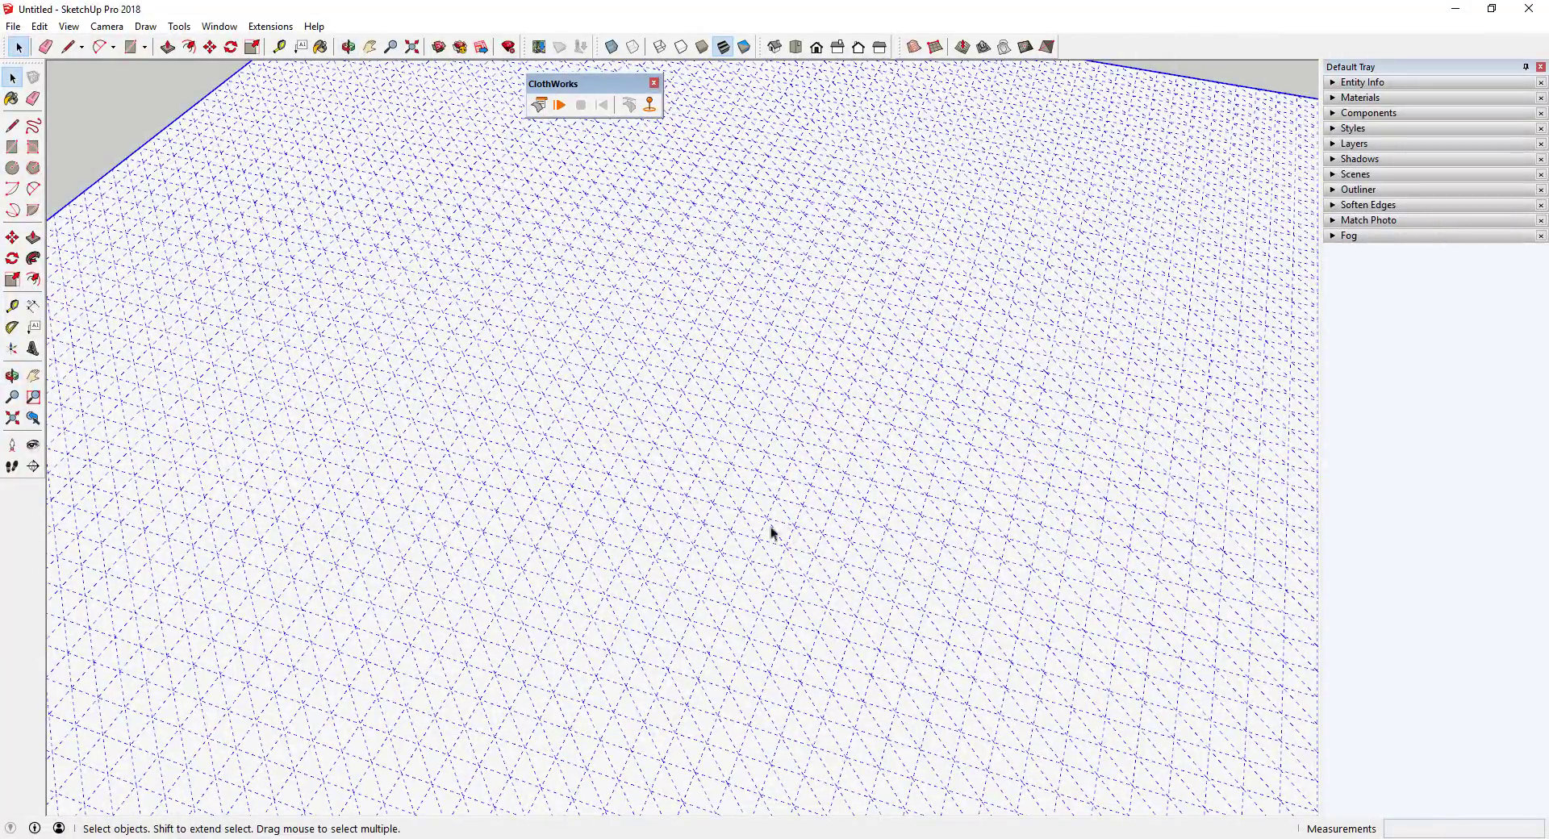
pyautogui.scroll(-10, 828, 411)
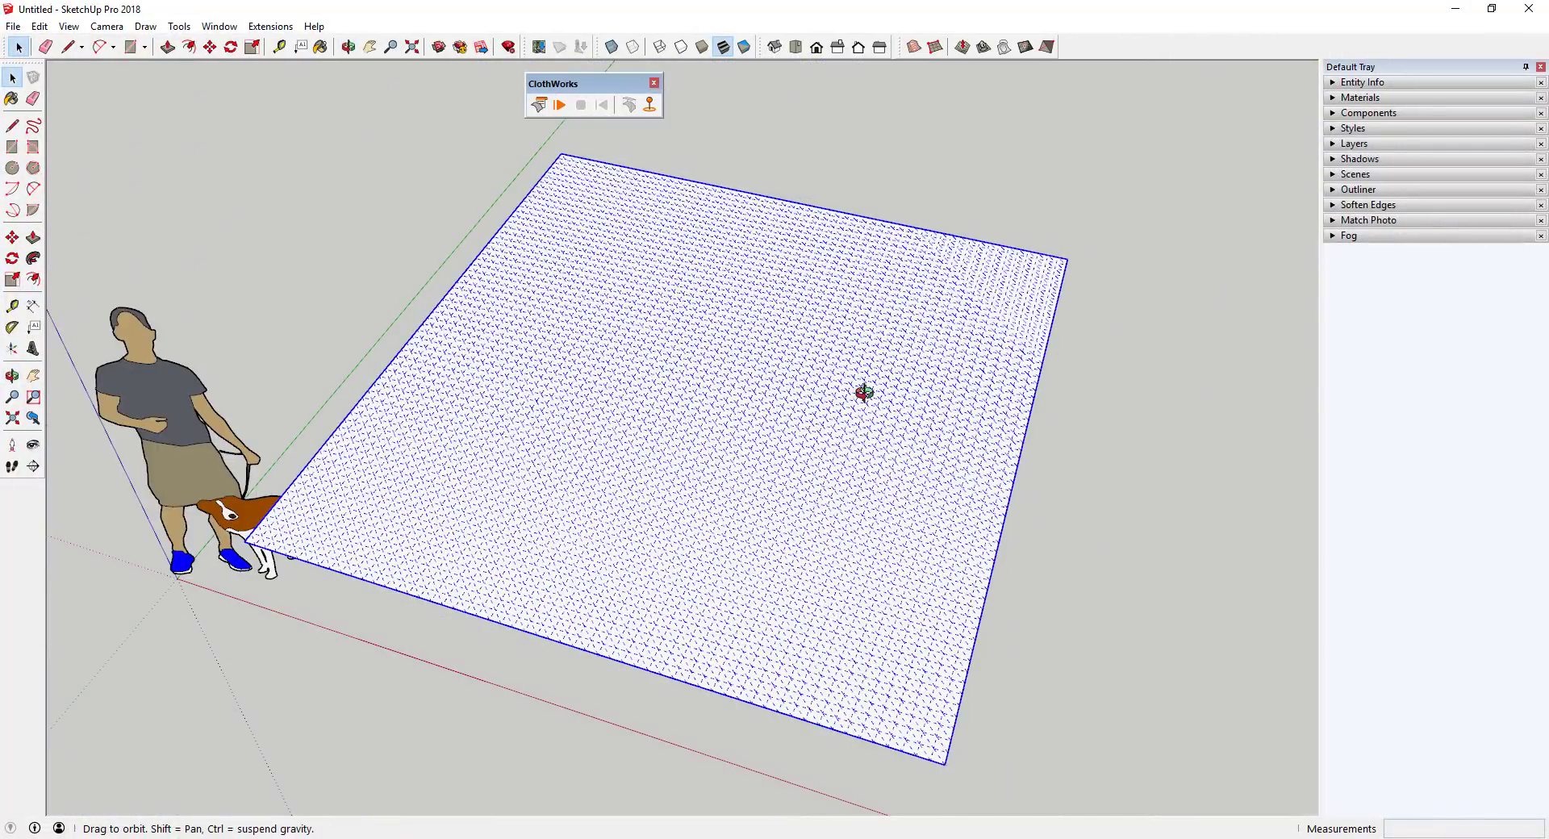
pyautogui.moveTo(828, 406); pyautogui.dragTo(629, 420, button='middle')
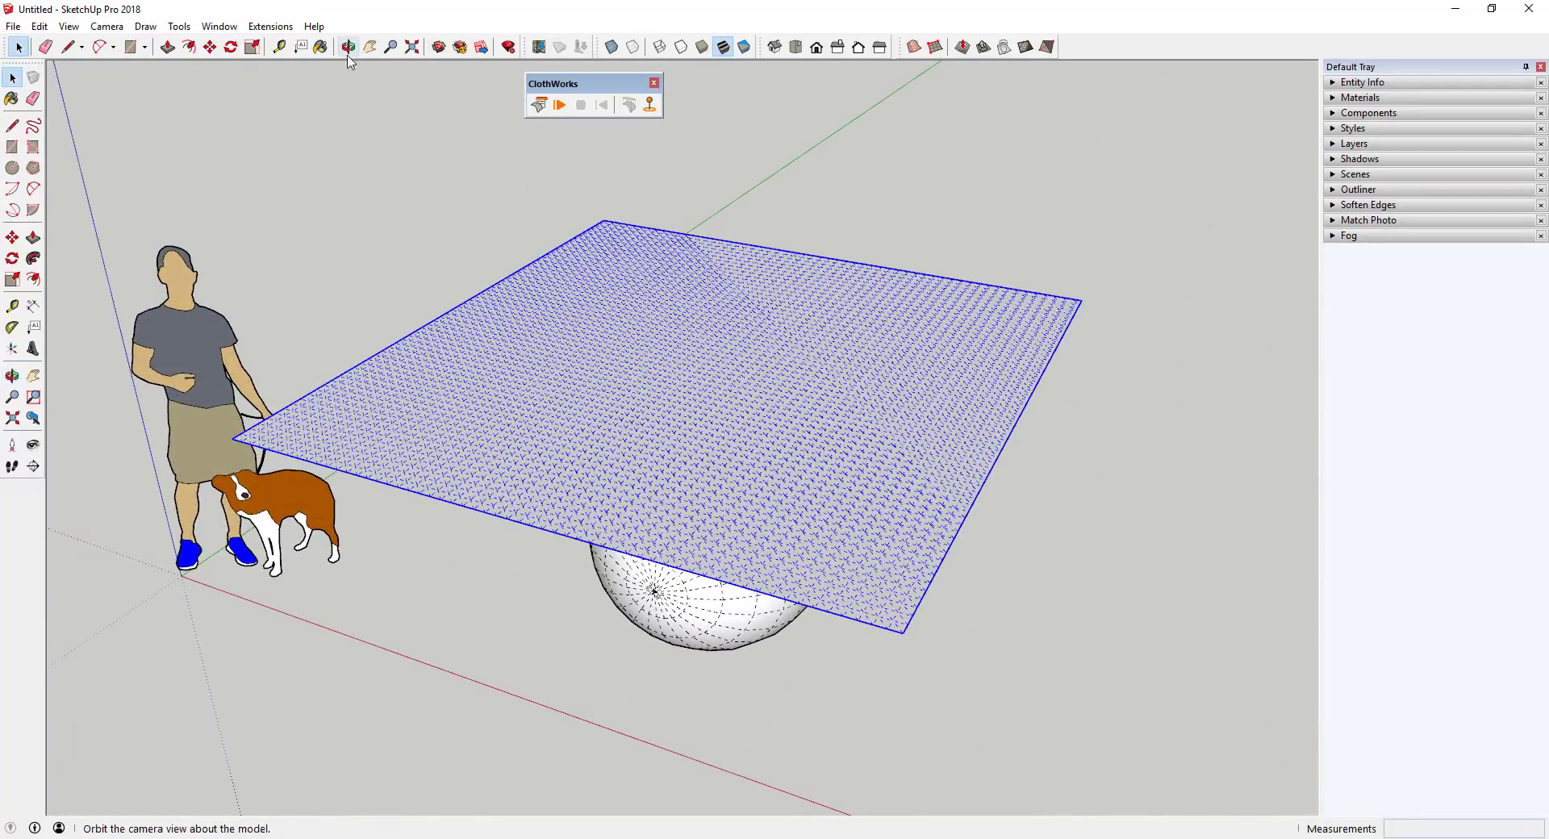
pyautogui.click(68, 26)
pyautogui.click(93, 86)
# Step: Move the cloth plane straight down closer to the top of the sphere
pyautogui.moveTo(846, 382); pyautogui.dragTo(771, 349, button='middle')
pyautogui.press('m')
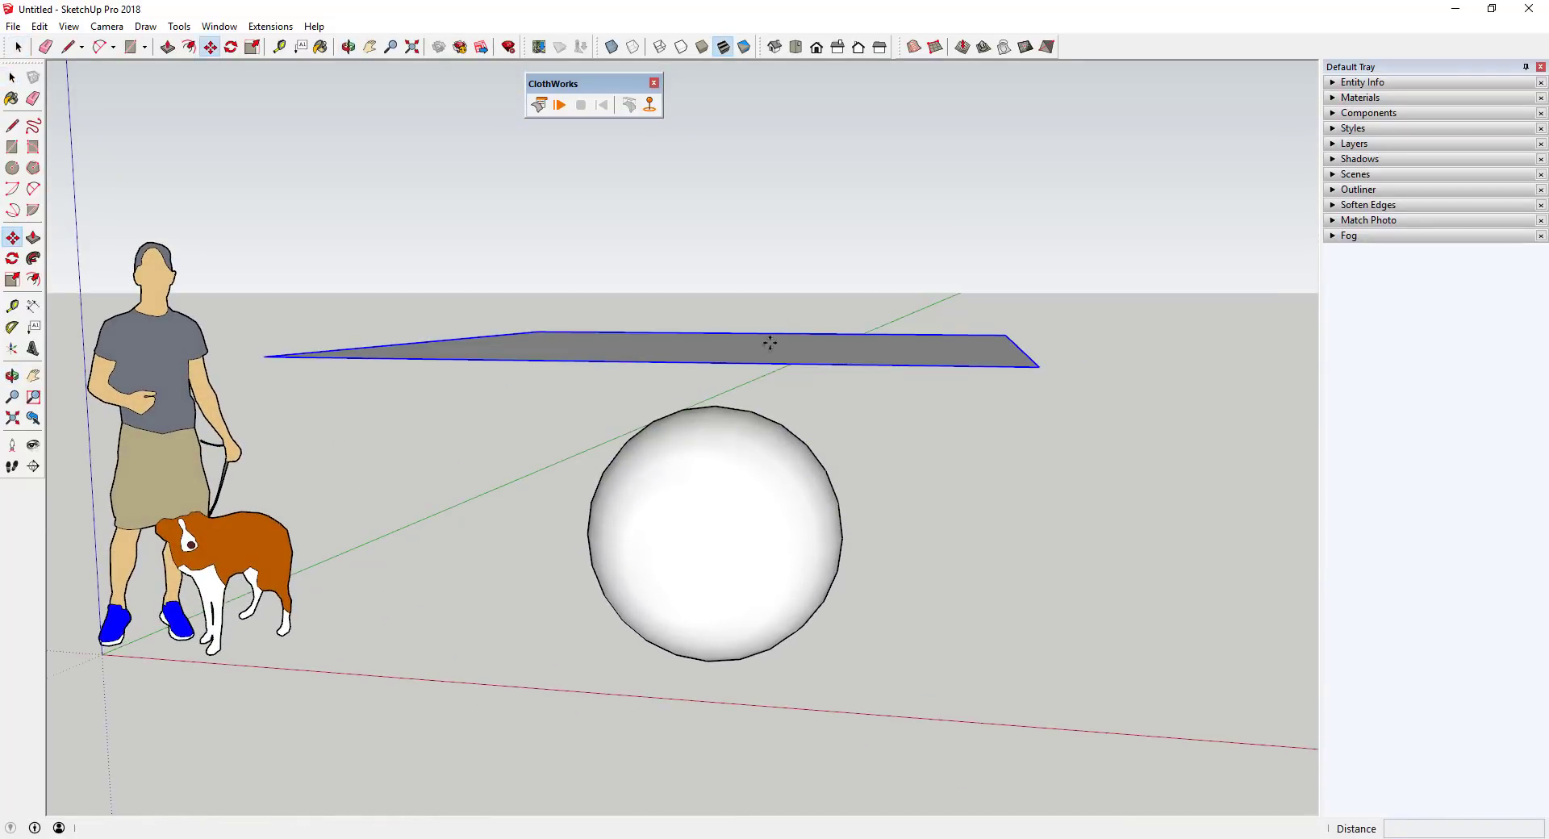
pyautogui.click(770, 350)
pyautogui.click(769, 394)
pyautogui.press('space')
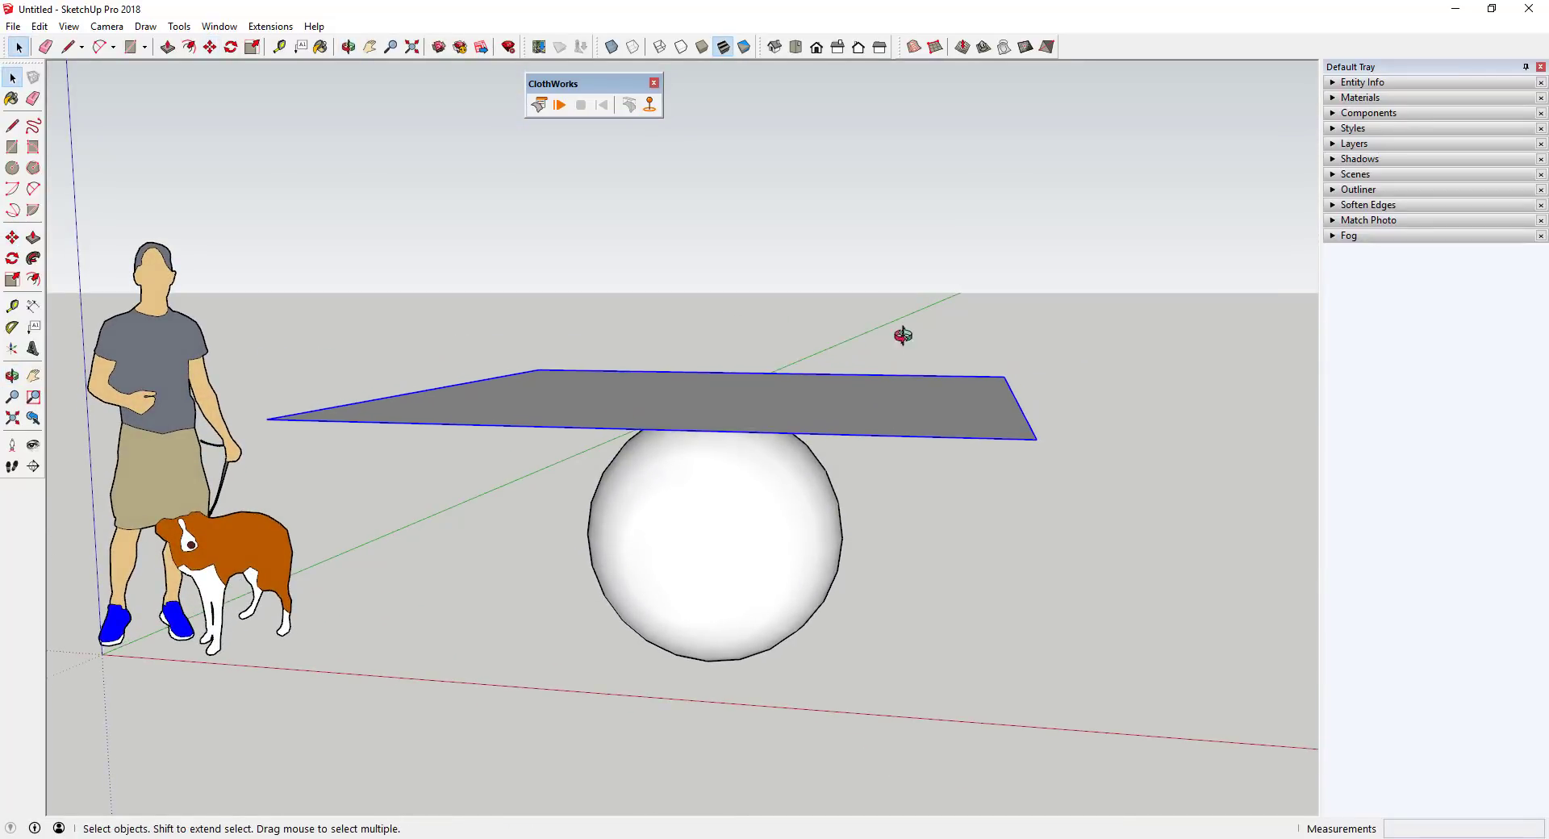
# Step: Simulate the gridded cloth draping over the sphere and stop the simulation once it hangs down around it
pyautogui.moveTo(899, 335); pyautogui.dragTo(864, 460, button='middle')
pyautogui.scroll(-4, 860, 381)
pyautogui.scroll(2, 751, 424)
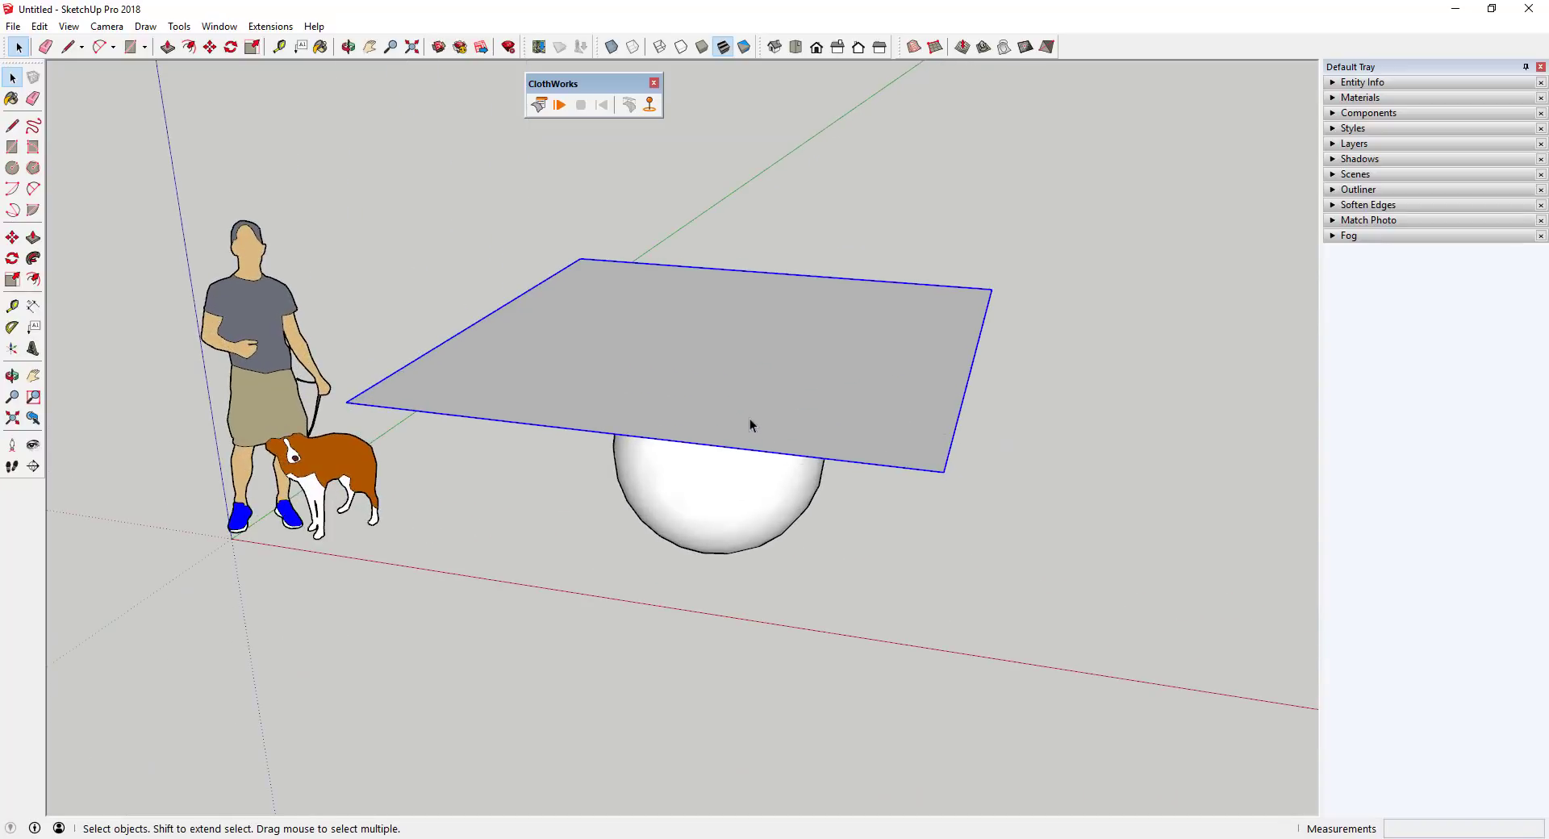
pyautogui.click(725, 494)
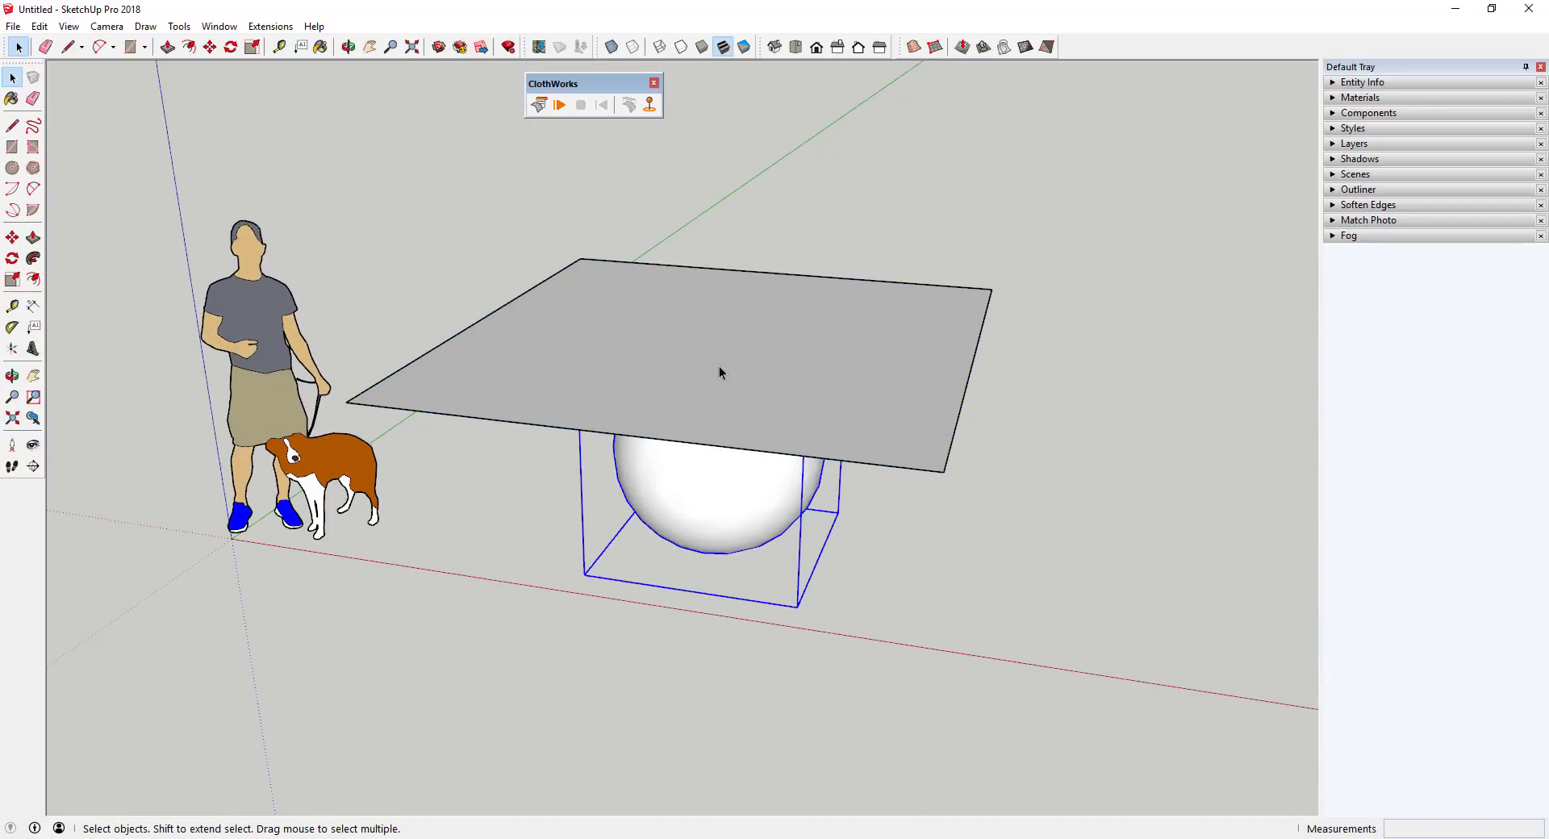
pyautogui.click(560, 106)
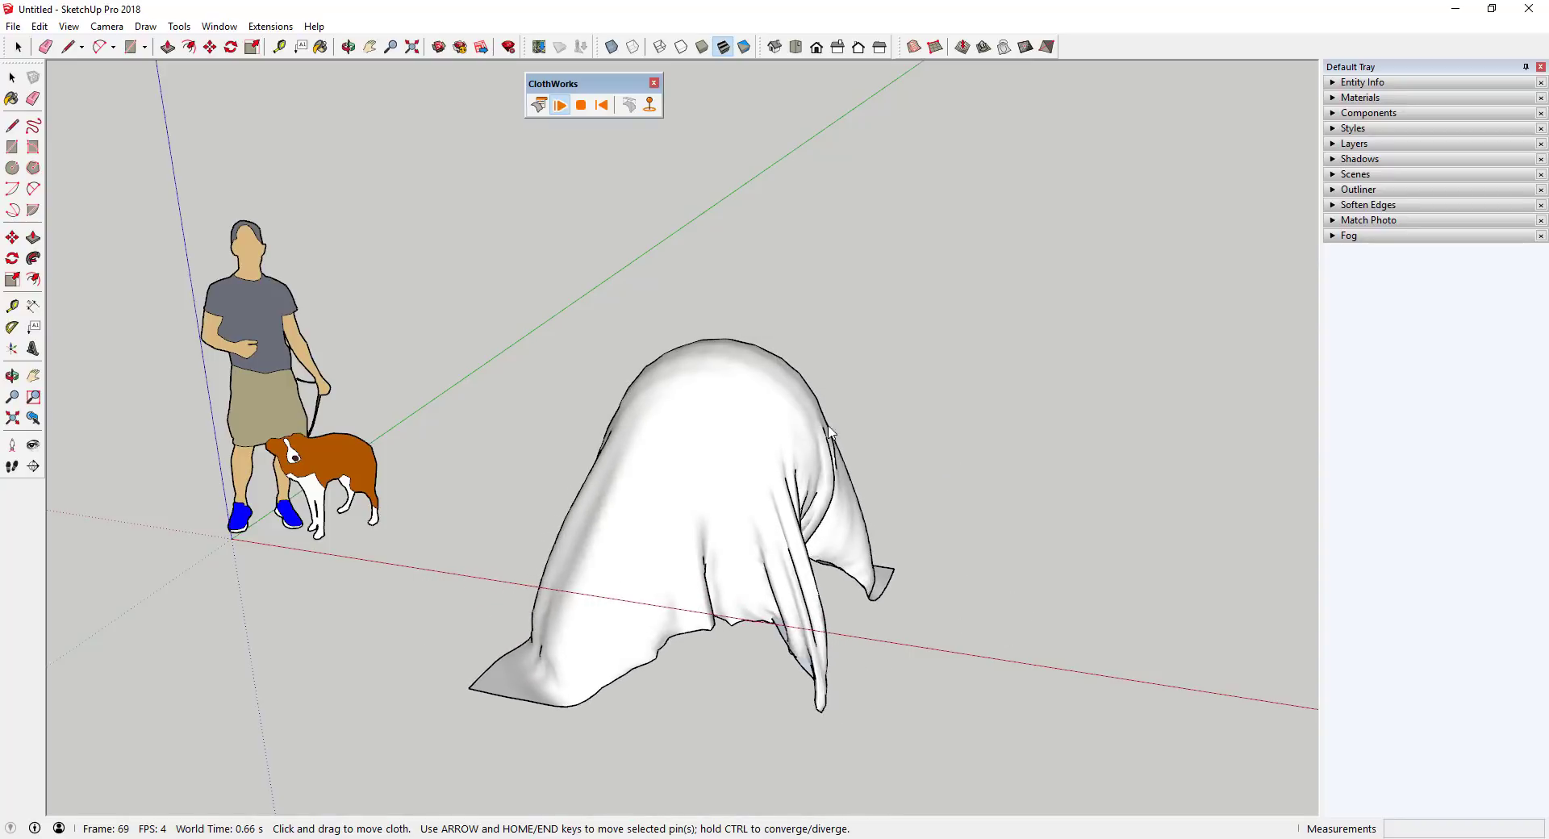
pyautogui.moveTo(961, 657); pyautogui.dragTo(686, 428, button='middle')
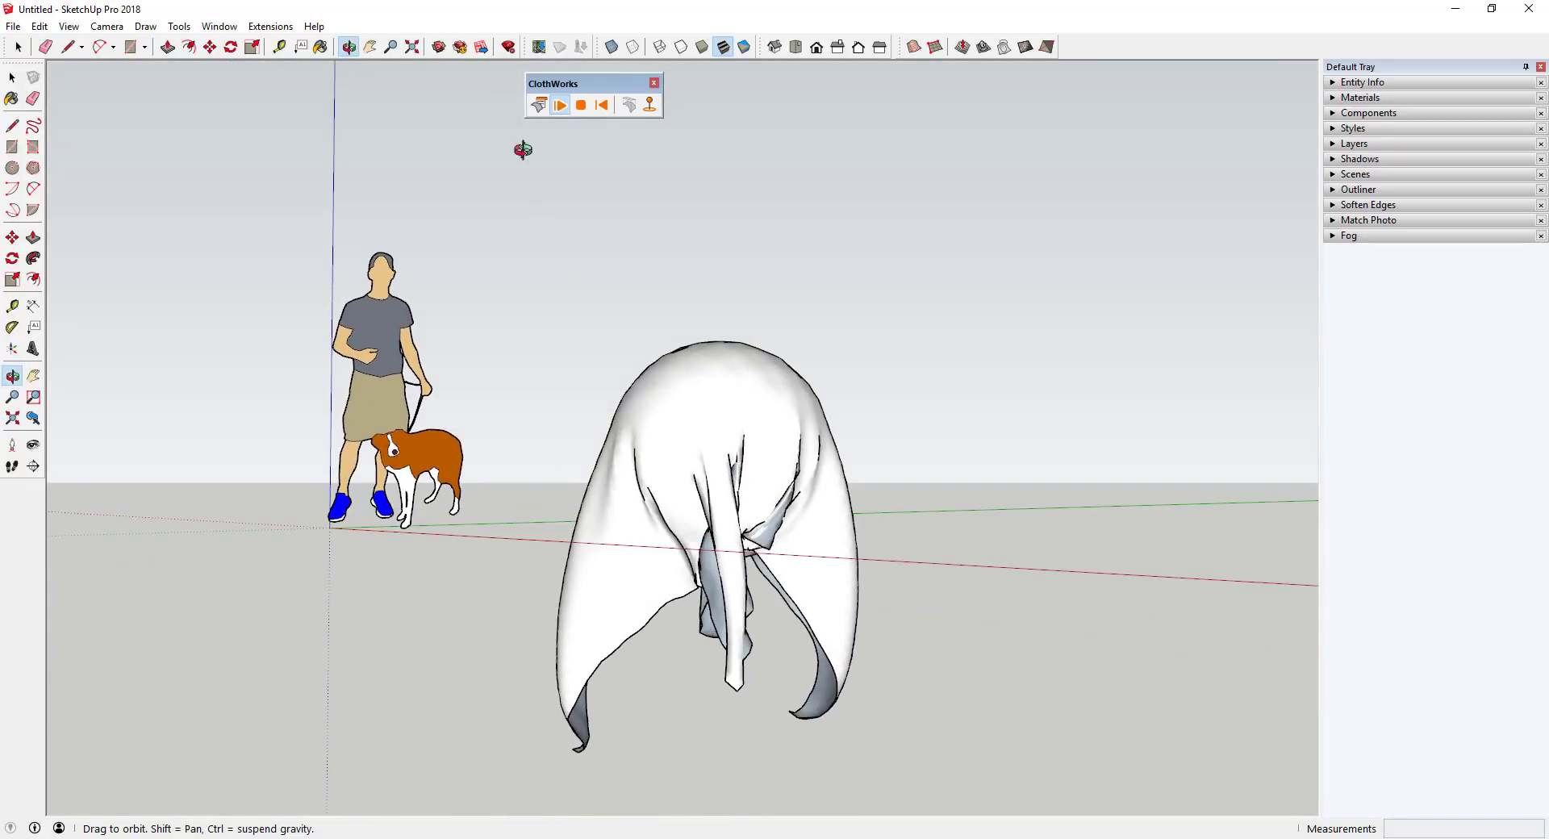
pyautogui.click(580, 107)
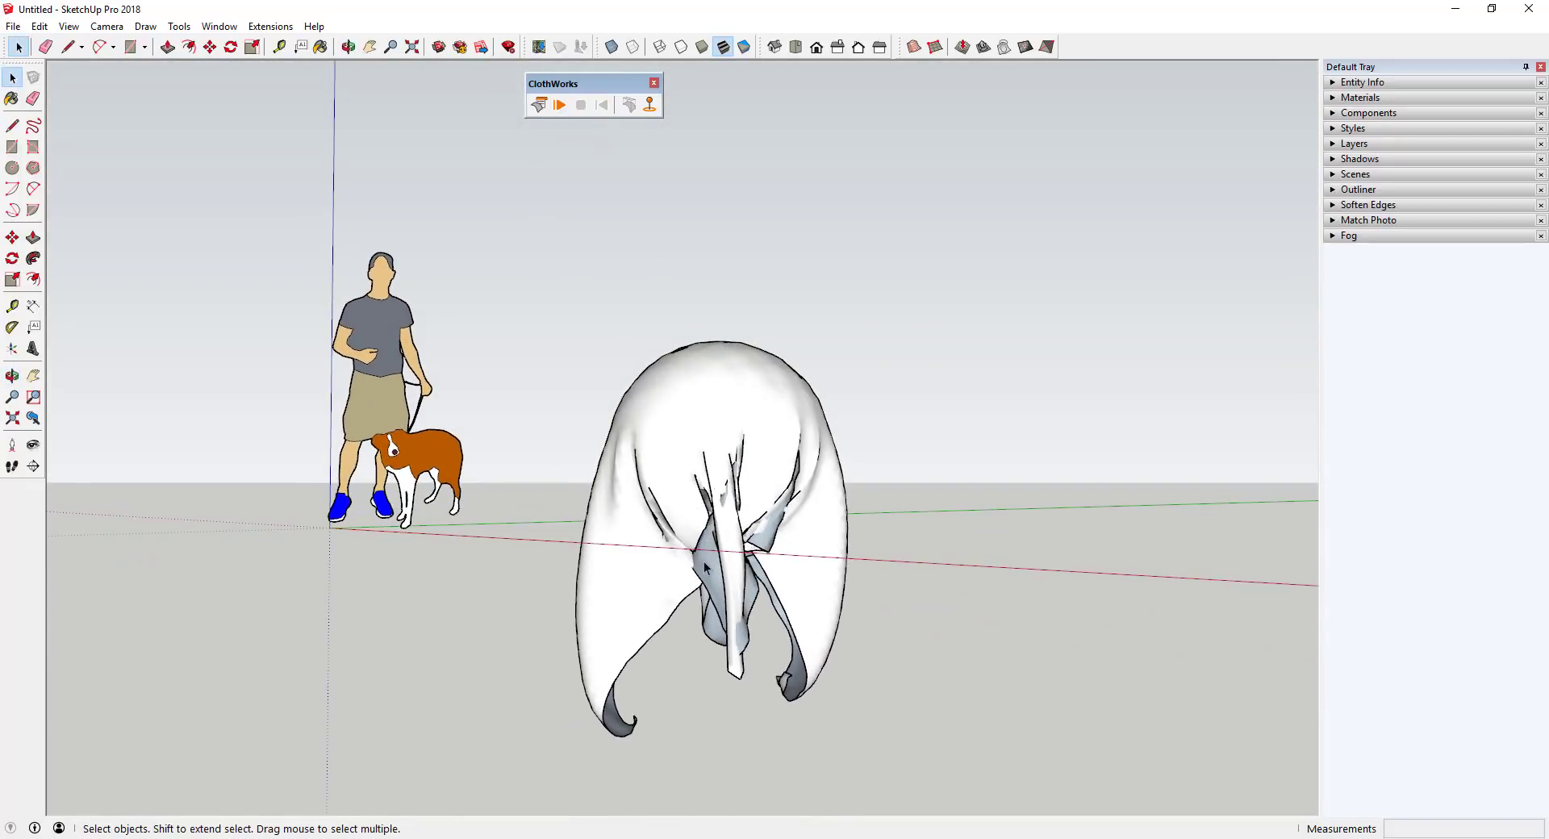
# Step: Examine the folds and underside of the draped cloth from several angles
pyautogui.scroll(5, 718, 583)
pyautogui.moveTo(718, 582); pyautogui.dragTo(806, 183, button='middle')
pyautogui.scroll(3, 811, 440)
pyautogui.scroll(-3, 983, 376)
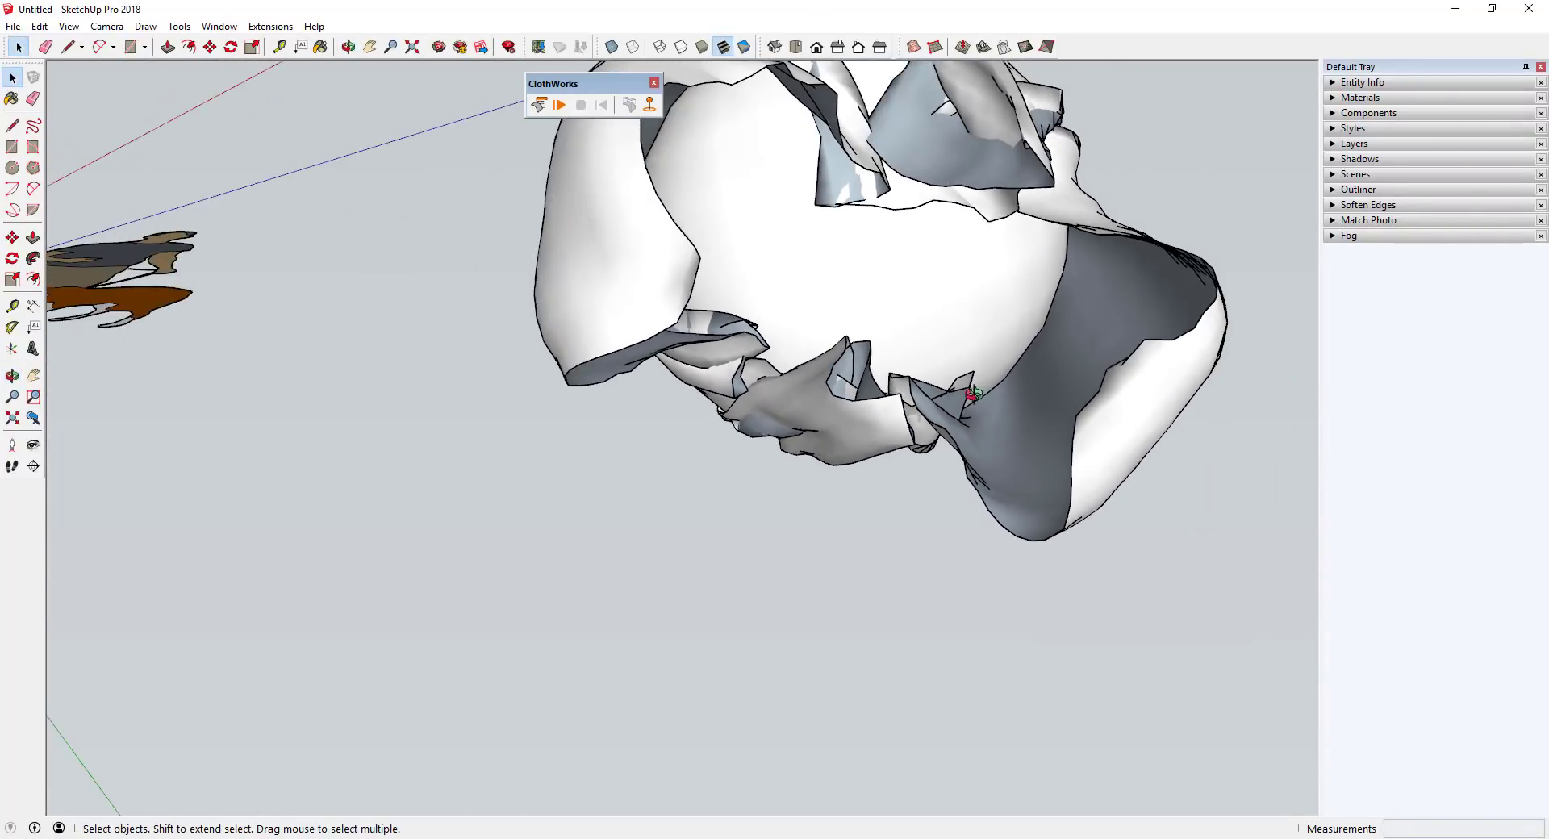
pyautogui.moveTo(972, 396); pyautogui.dragTo(1027, 487, button='middle')
pyautogui.scroll(5, 957, 344)
pyautogui.scroll(-6, 899, 473)
pyautogui.scroll(3, 979, 341)
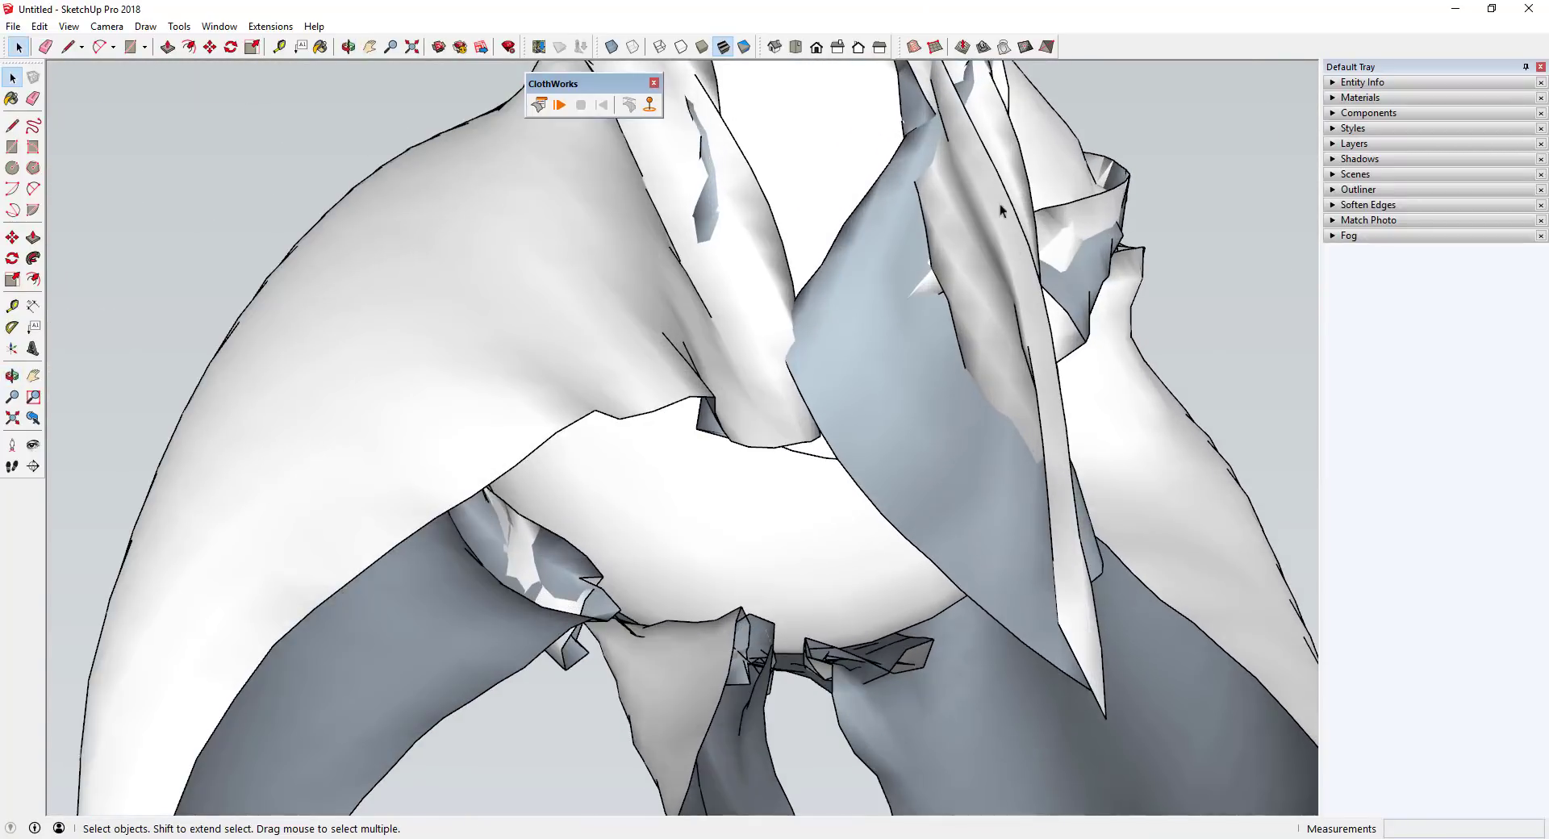
pyautogui.scroll(-8, 1000, 204)
pyautogui.moveTo(1000, 209); pyautogui.dragTo(992, 273, button='middle')
pyautogui.scroll(3, 993, 274)
# Step: Select the draped cloth and undrape and redrape it twice with Toggle Draped
pyautogui.click(790, 226)
pyautogui.scroll(-3, 791, 227)
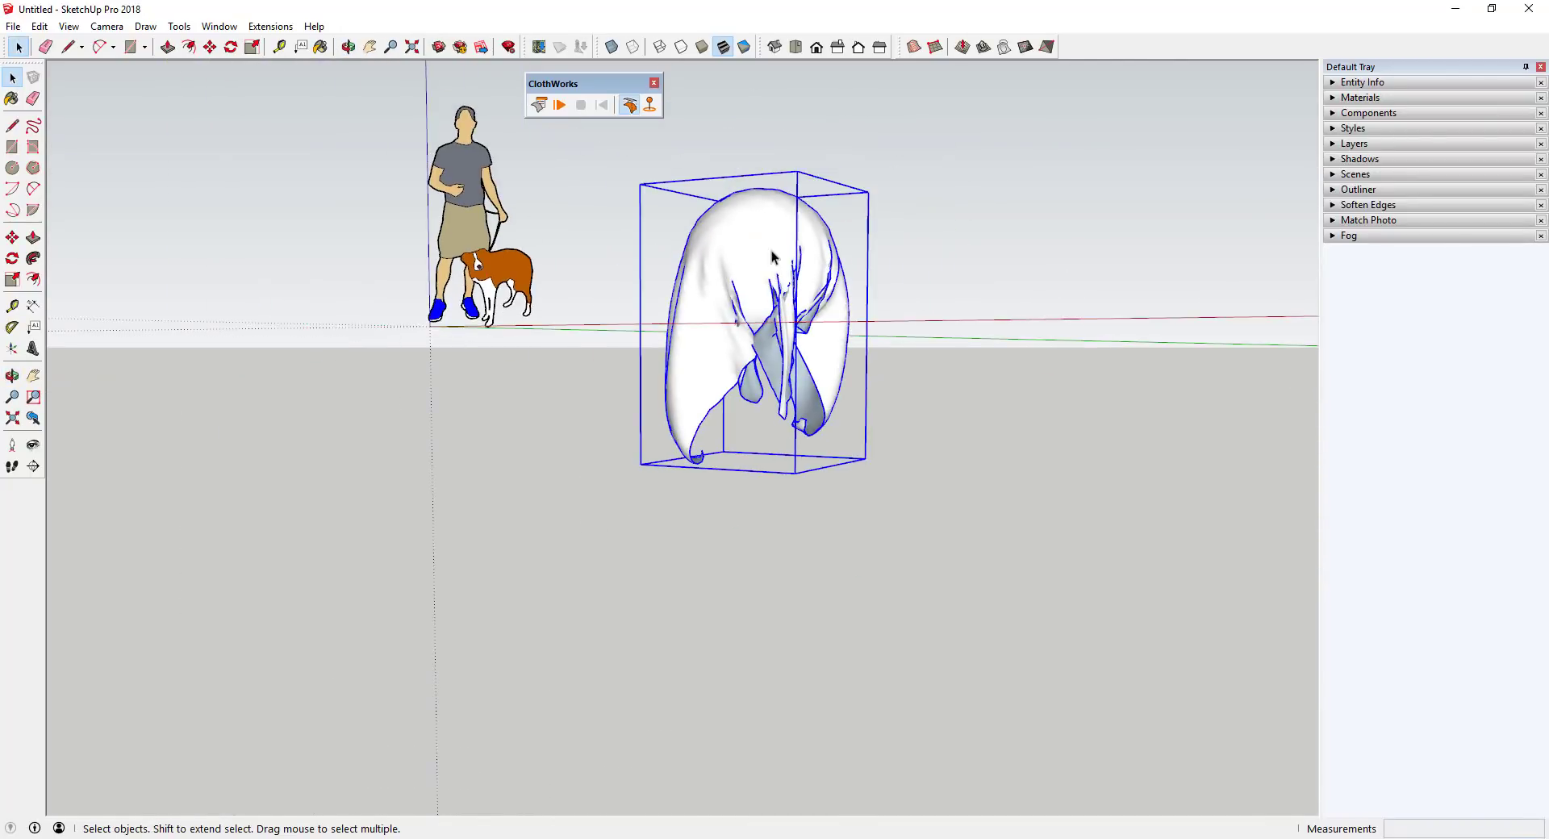
pyautogui.moveTo(790, 227); pyautogui.dragTo(770, 435, button='middle')
pyautogui.scroll(-1, 930, 235)
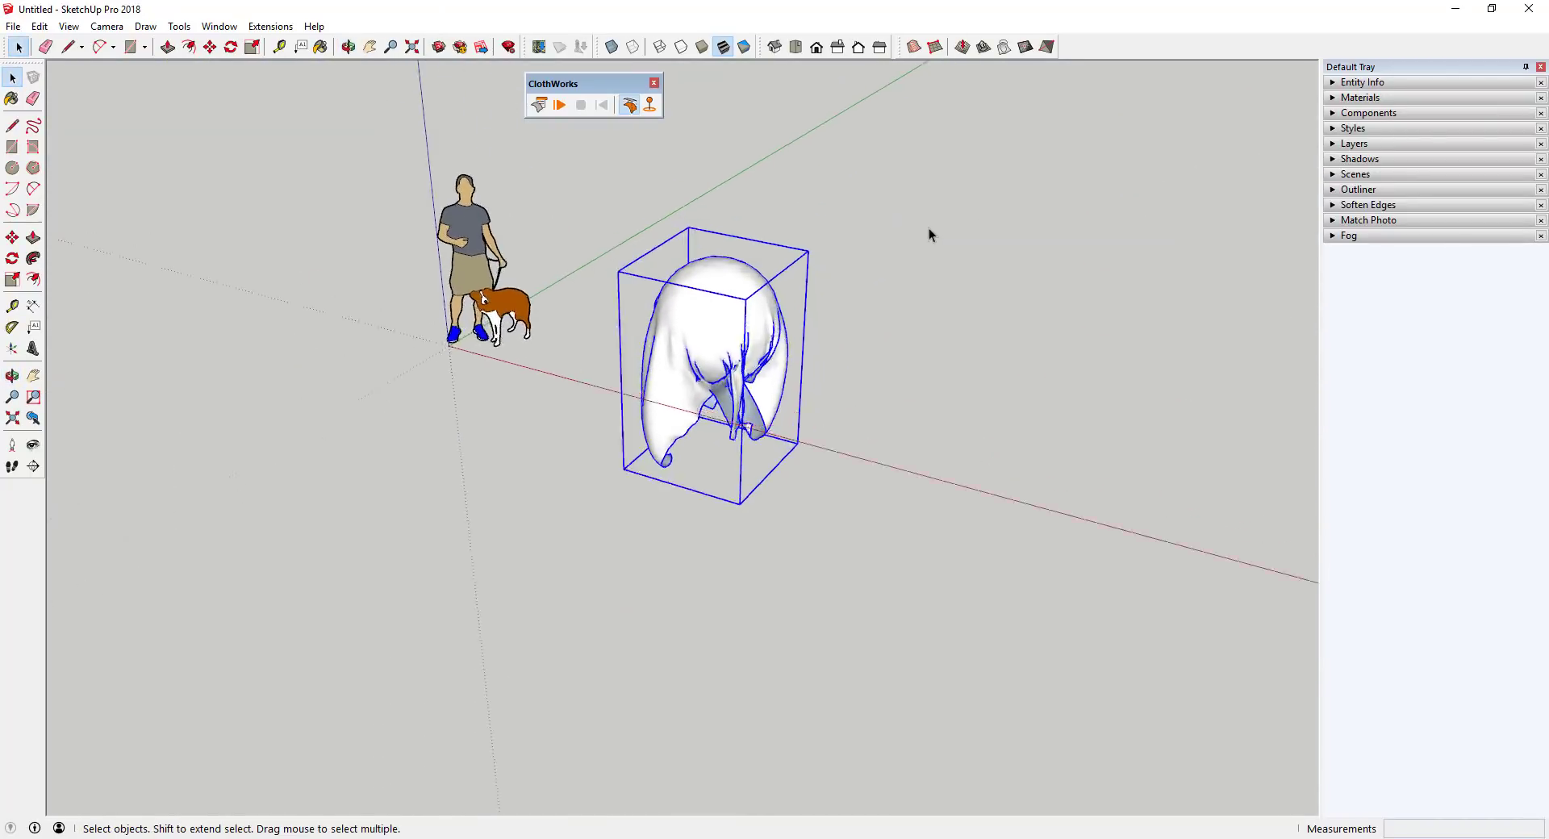
pyautogui.scroll(3, 670, 348)
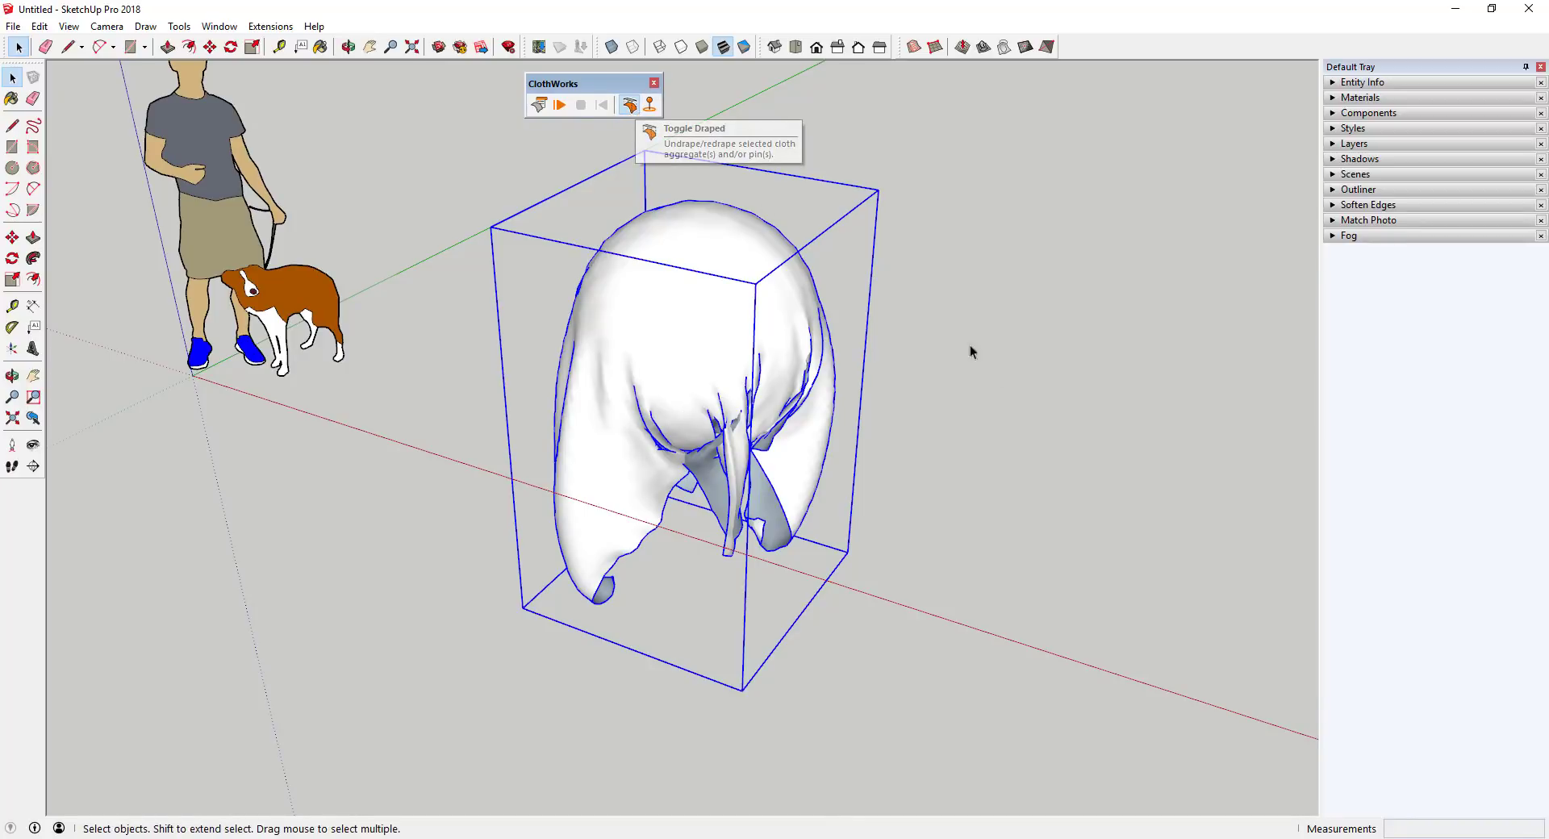
pyautogui.click(1064, 425)
pyautogui.click(731, 310)
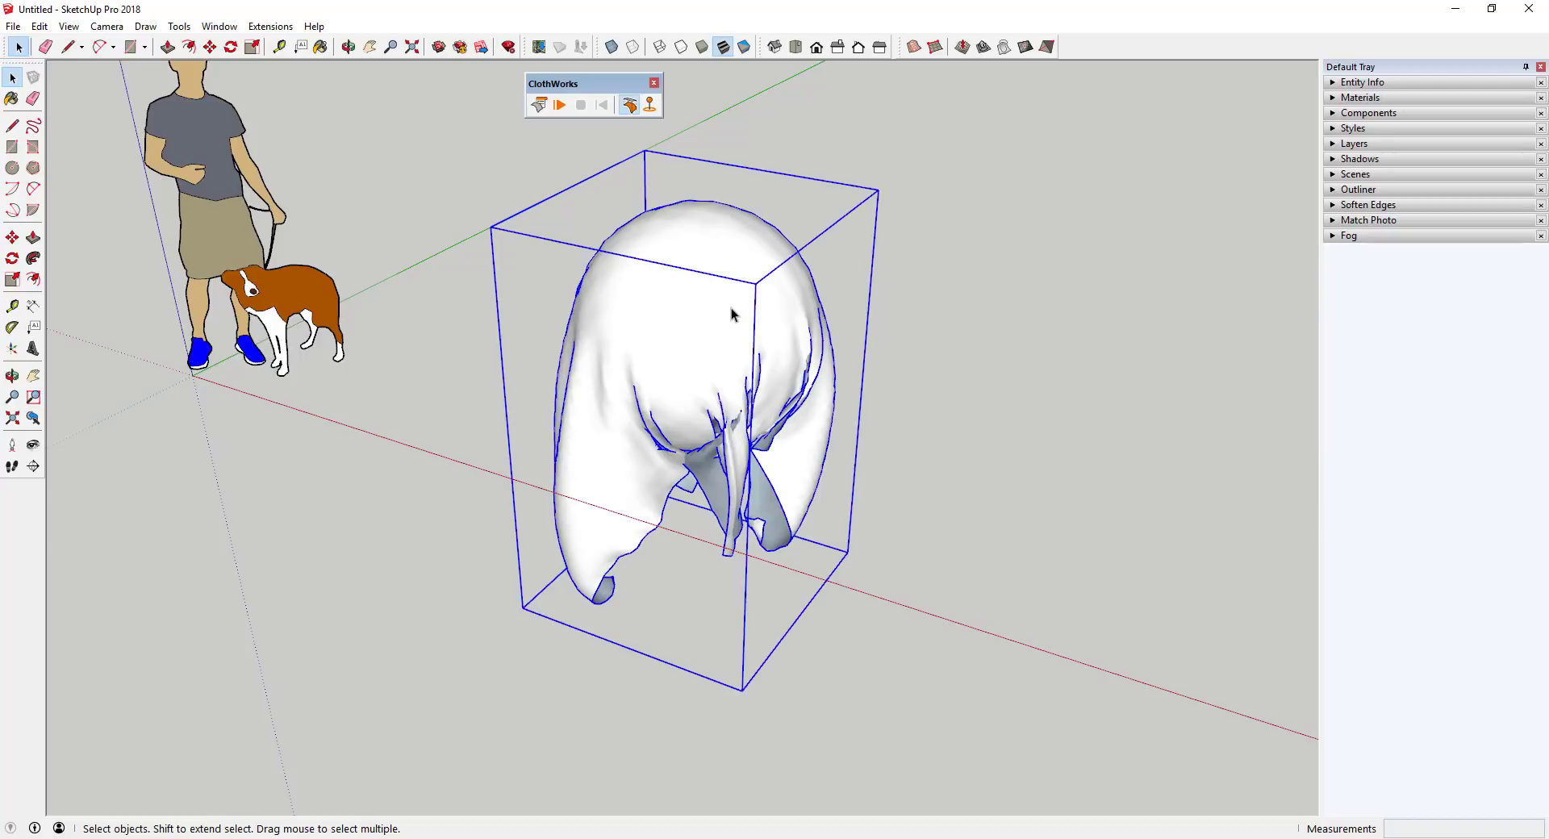
pyautogui.click(629, 105)
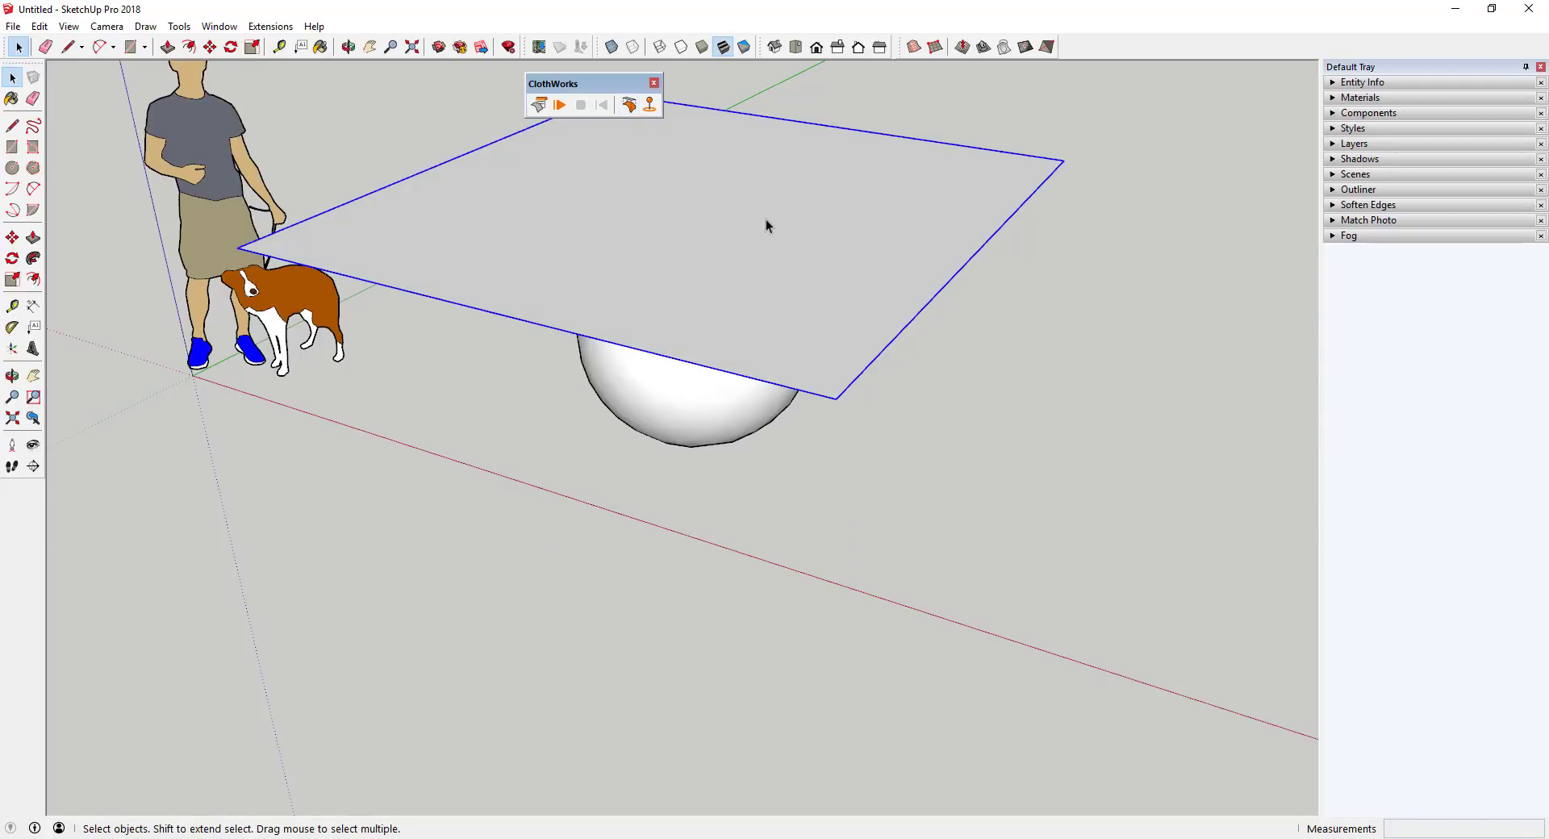
pyautogui.click(629, 105)
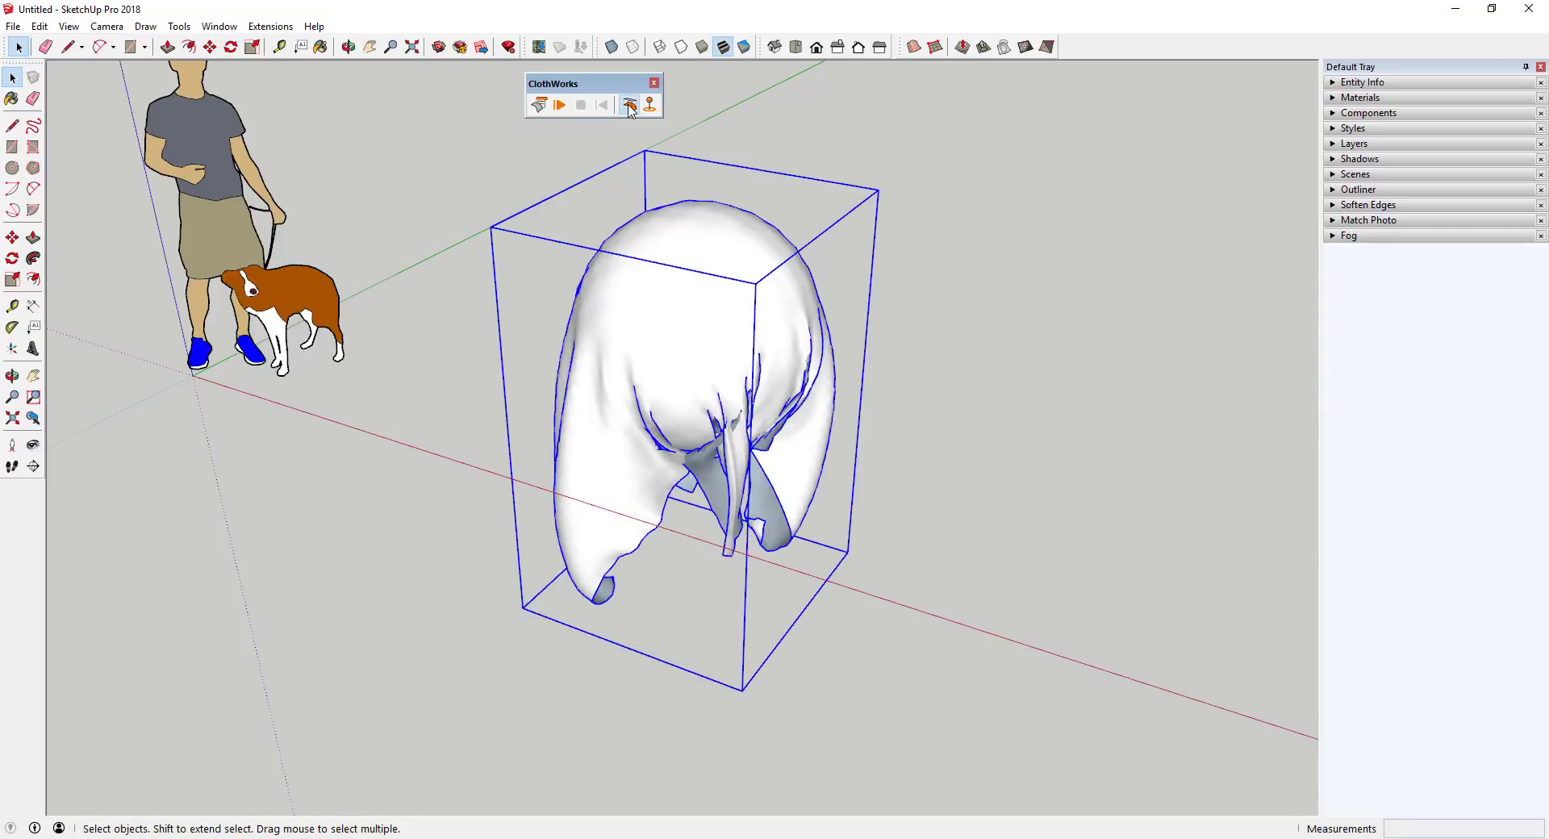
pyautogui.click(630, 105)
pyautogui.click(630, 105)
# Step: Paint the draped cloth inside its group with Upholstery Striped Multi-Colored from the carpet and fabrics materials
pyautogui.moveTo(662, 295); pyautogui.dragTo(809, 278, button='middle')
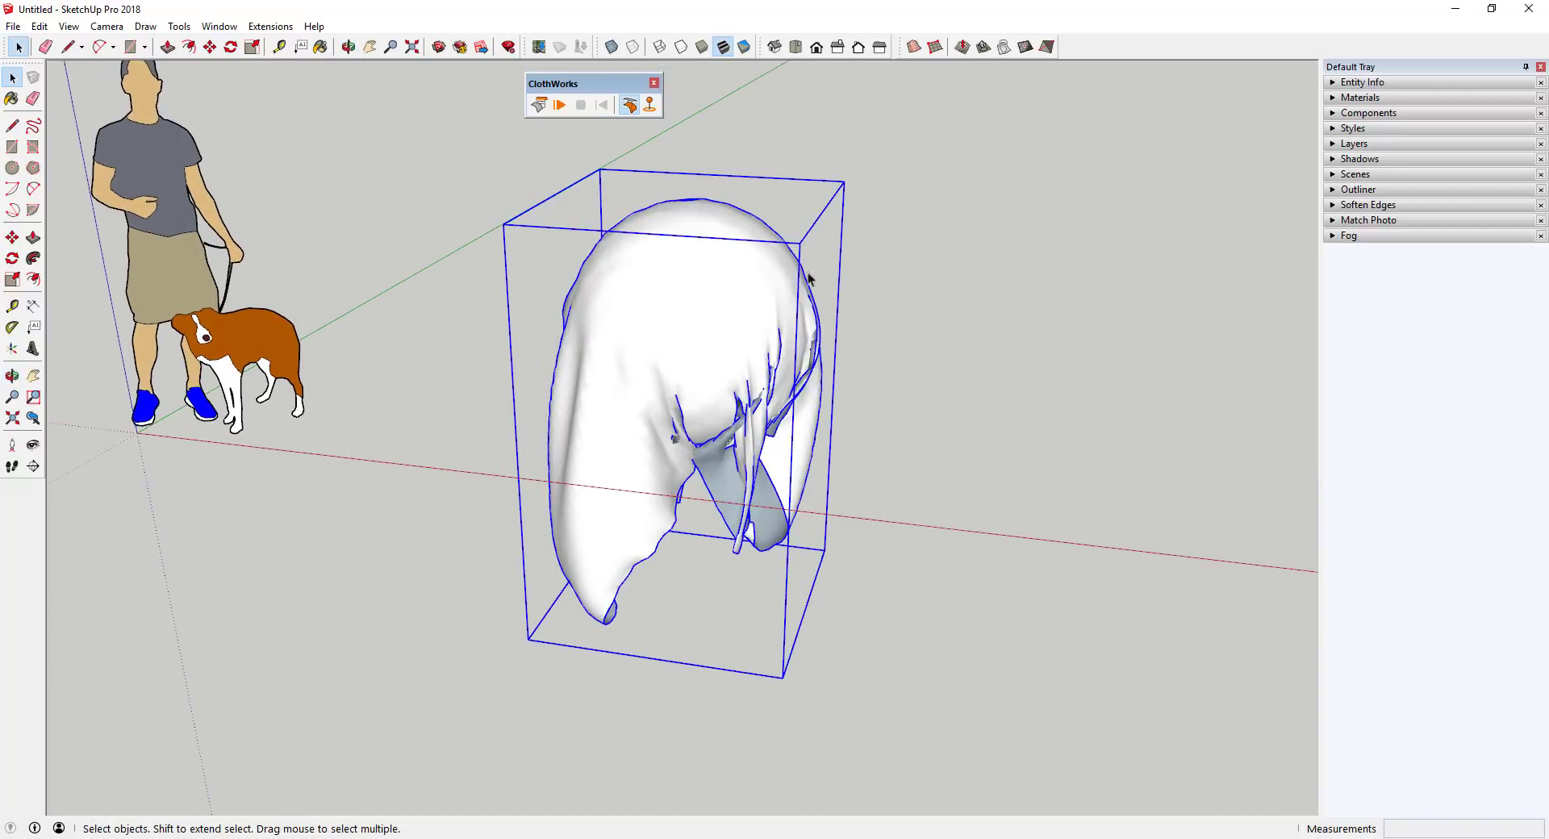
pyautogui.click(1333, 100)
pyautogui.click(1414, 202)
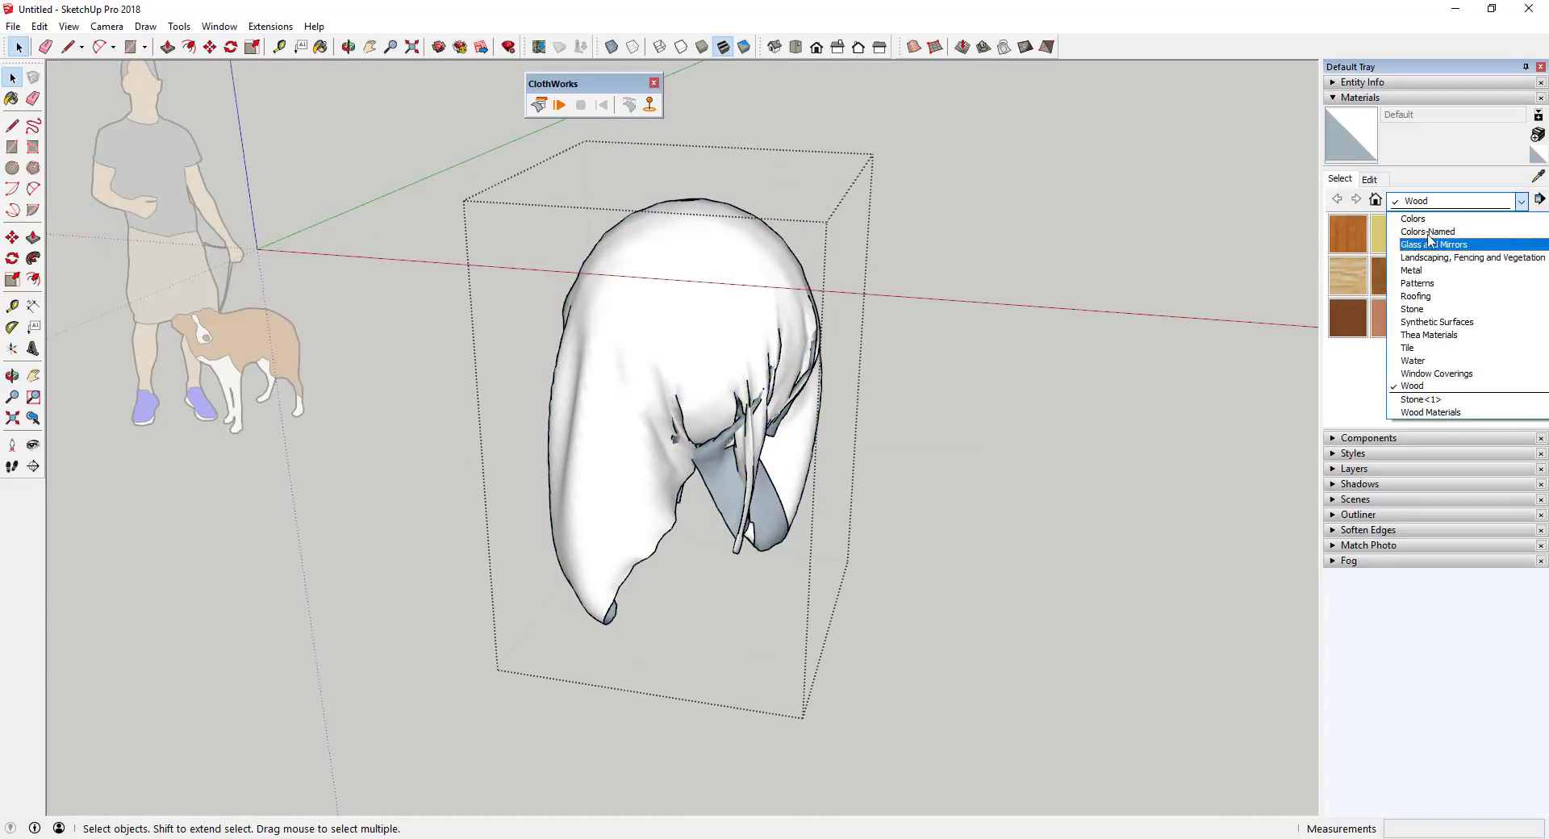
pyautogui.scroll(3, 1436, 267)
pyautogui.click(1441, 283)
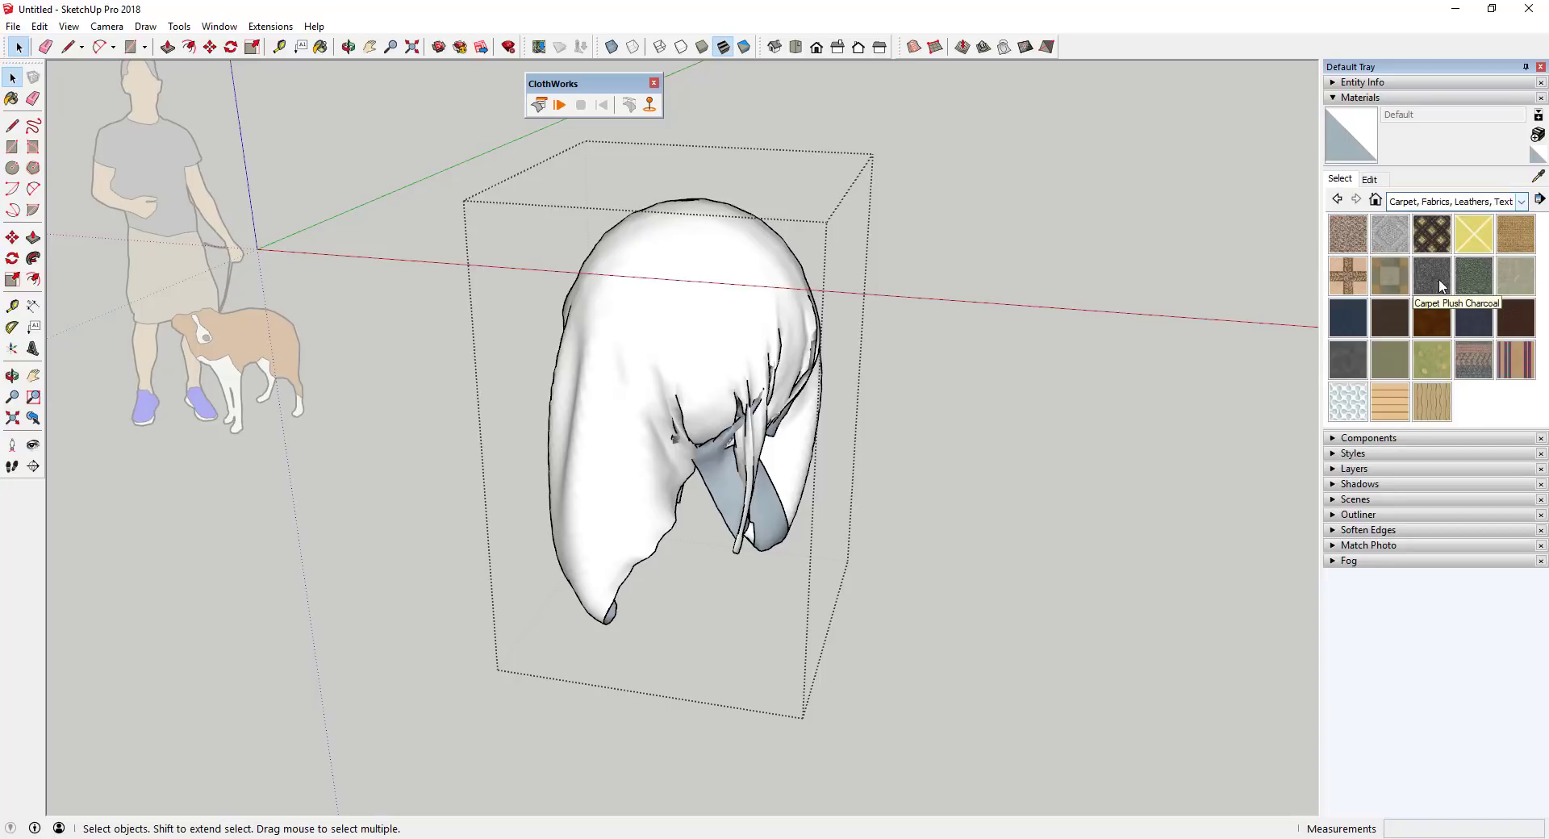
pyautogui.click(1521, 366)
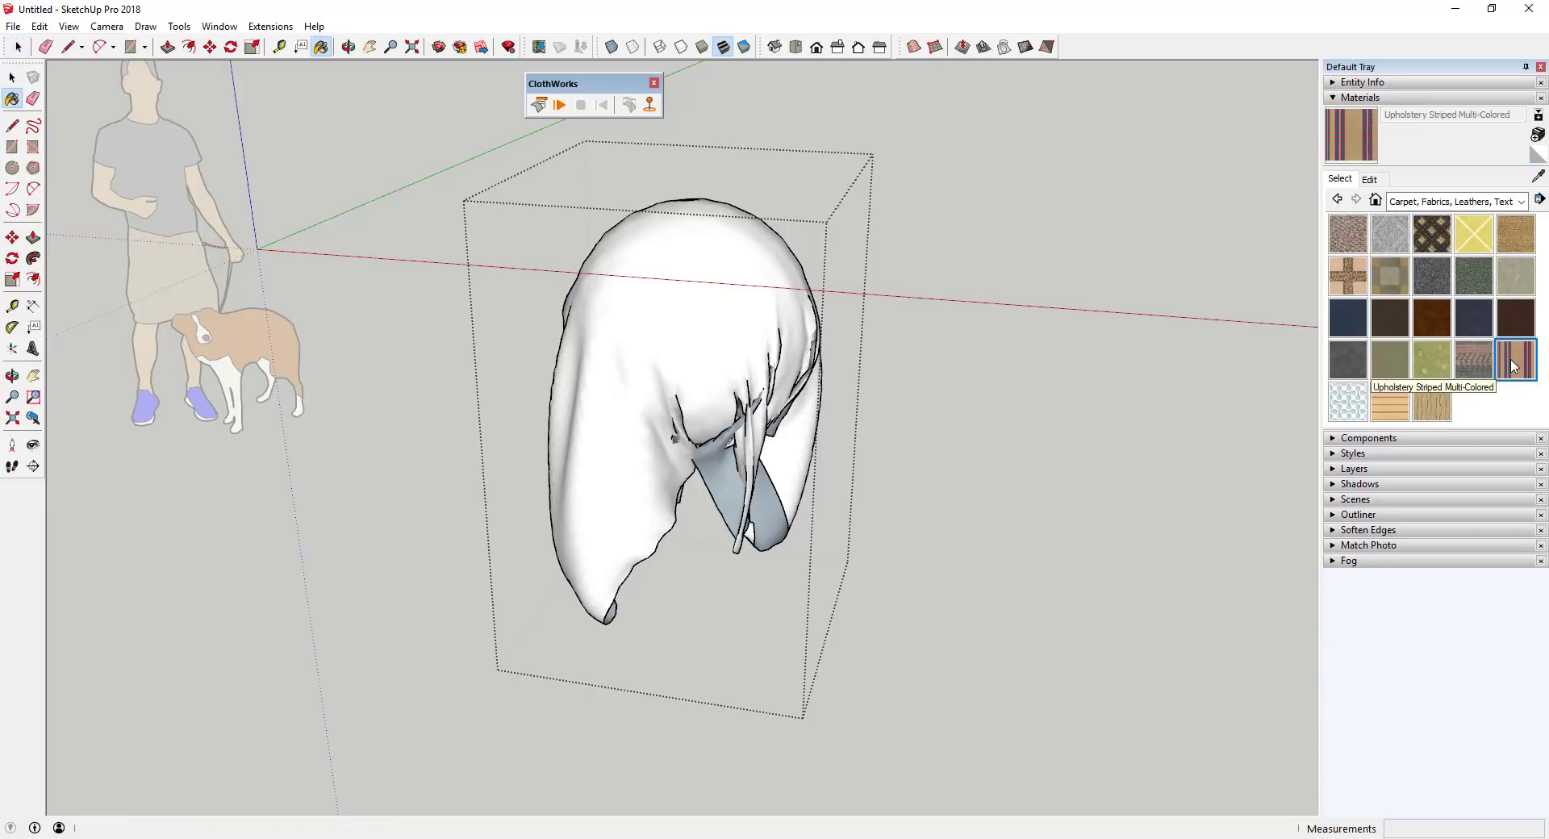
pyautogui.click(685, 278)
# Step: Inspect the painted stripes around the cloth, restore its default material, and leave the group
pyautogui.scroll(8, 726, 274)
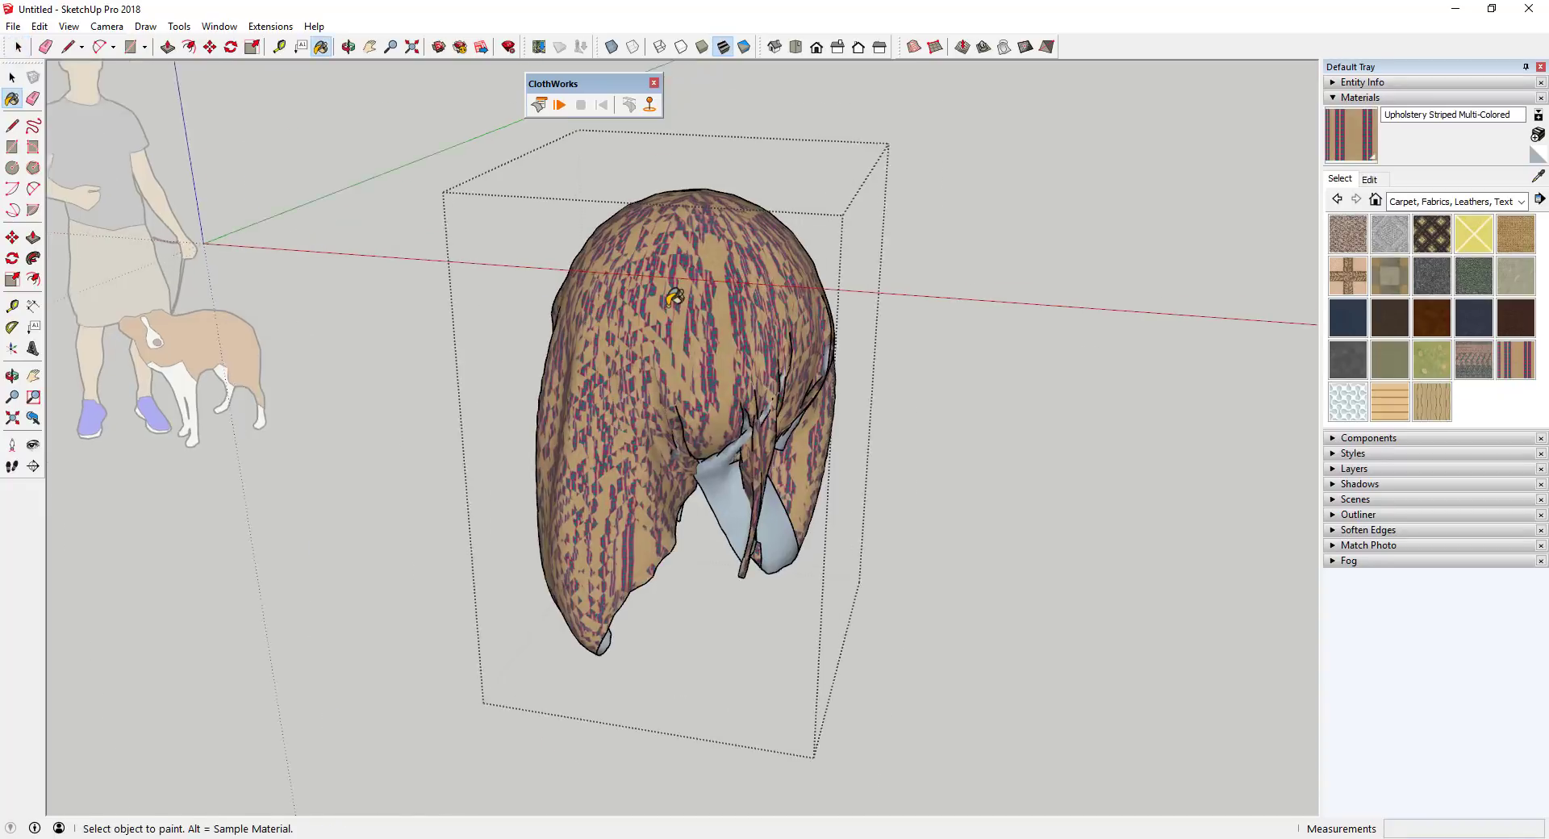
pyautogui.moveTo(807, 275)
pyautogui.mouseDown(button='middle')
pyautogui.moveTo(1172, 232)
pyautogui.moveTo(474, 231)
pyautogui.moveTo(460, 254)
pyautogui.moveTo(391, 263)
pyautogui.moveTo(201, 250)
pyautogui.moveTo(242, 242)
pyautogui.mouseUp(button='middle')
pyautogui.scroll(-3, 242, 242)
pyautogui.scroll(3, 896, 212)
pyautogui.scroll(-5, 895, 212)
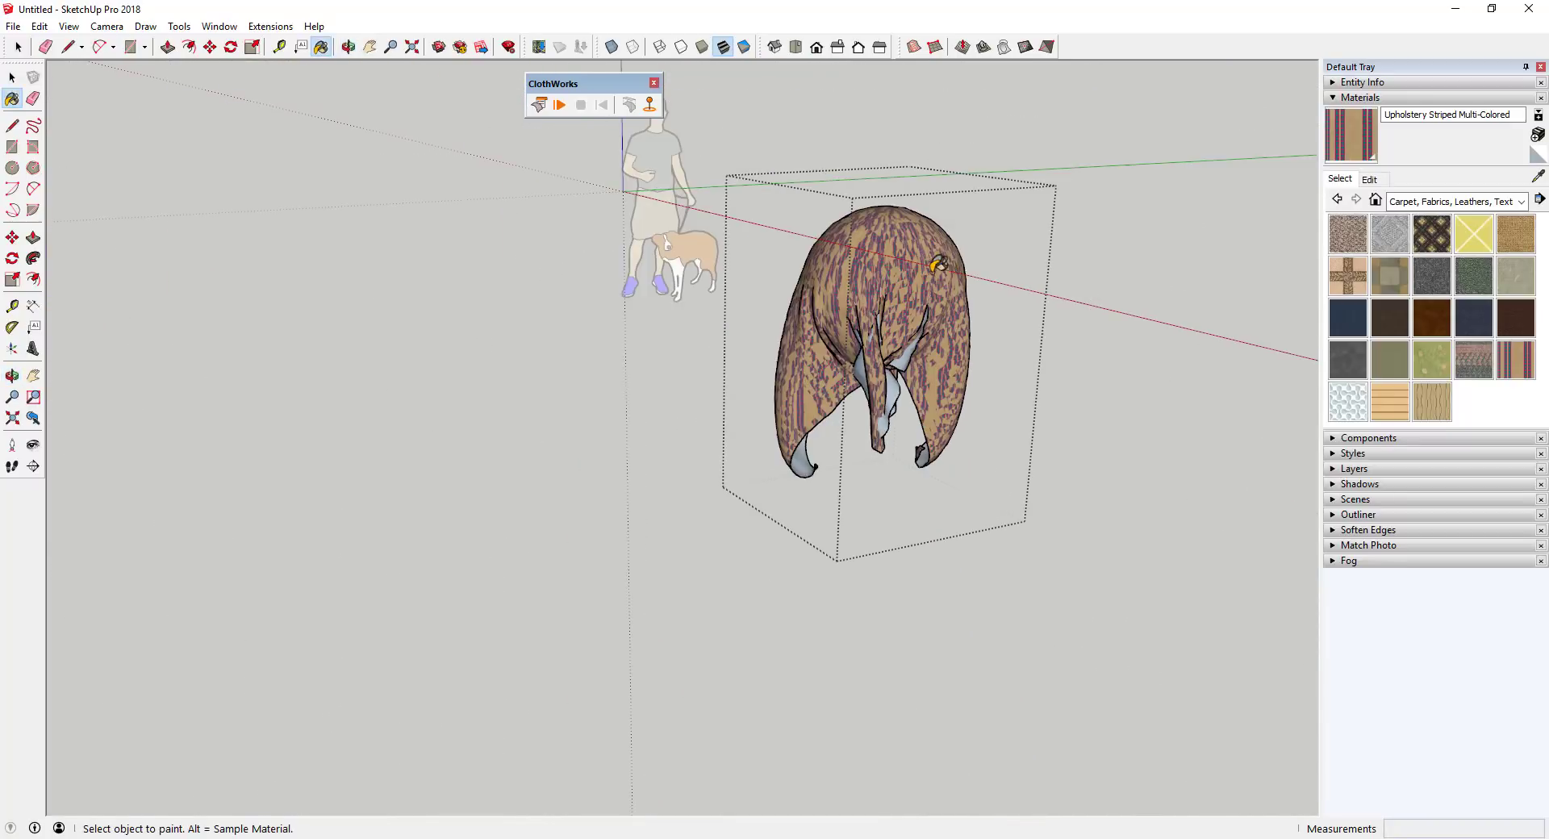
pyautogui.moveTo(1103, 312); pyautogui.dragTo(1079, 342, button='middle')
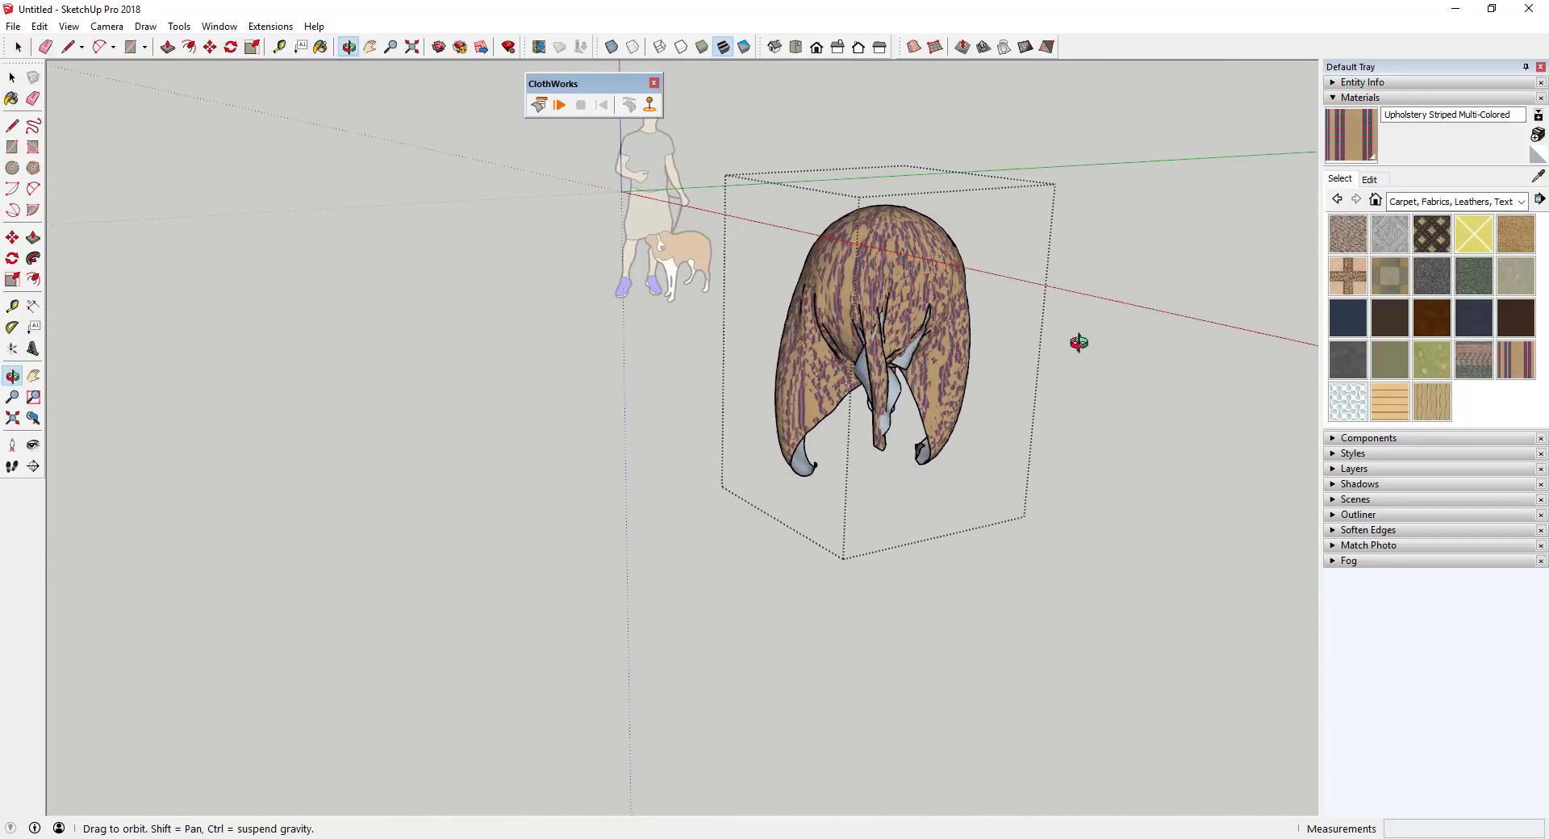
pyautogui.click(1540, 158)
pyautogui.click(894, 231)
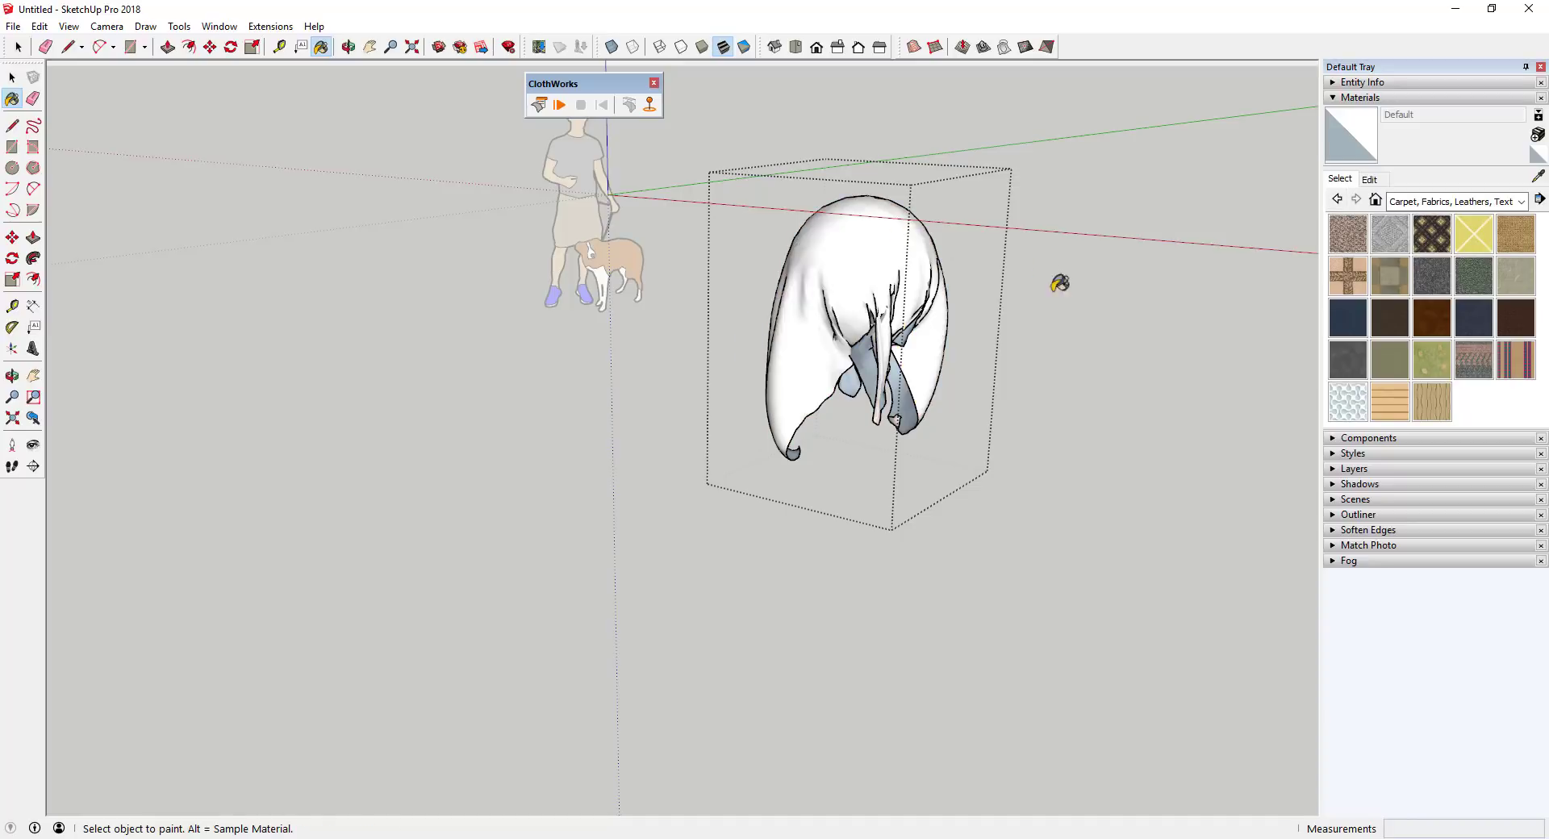
pyautogui.press('space')
pyautogui.click(985, 311)
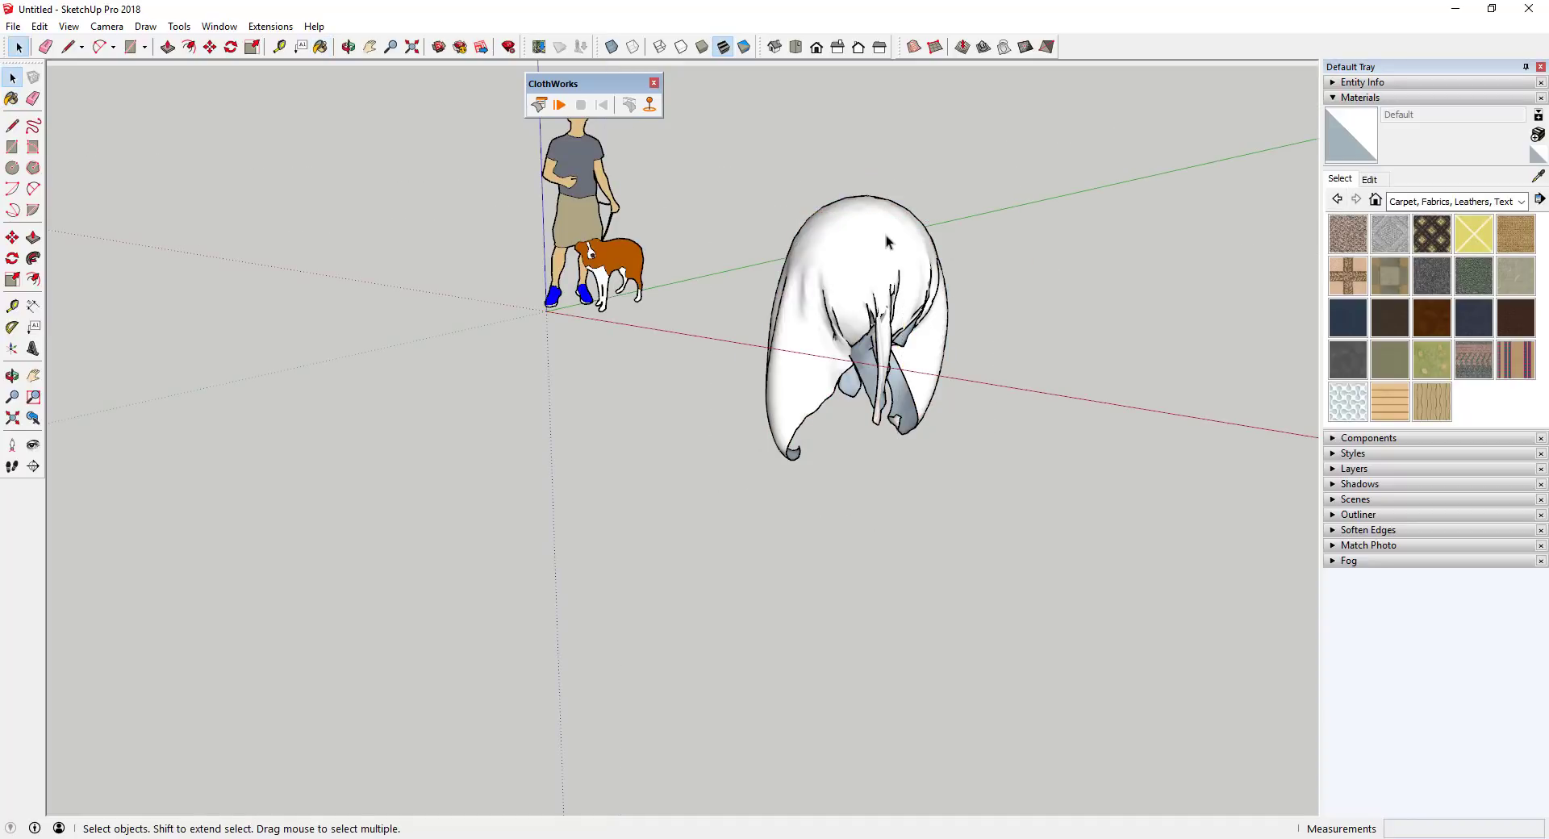
# Step: Select the unpainted draped cloth and return it to its flat state with Toggle Draped
pyautogui.click(888, 241)
pyautogui.click(631, 108)
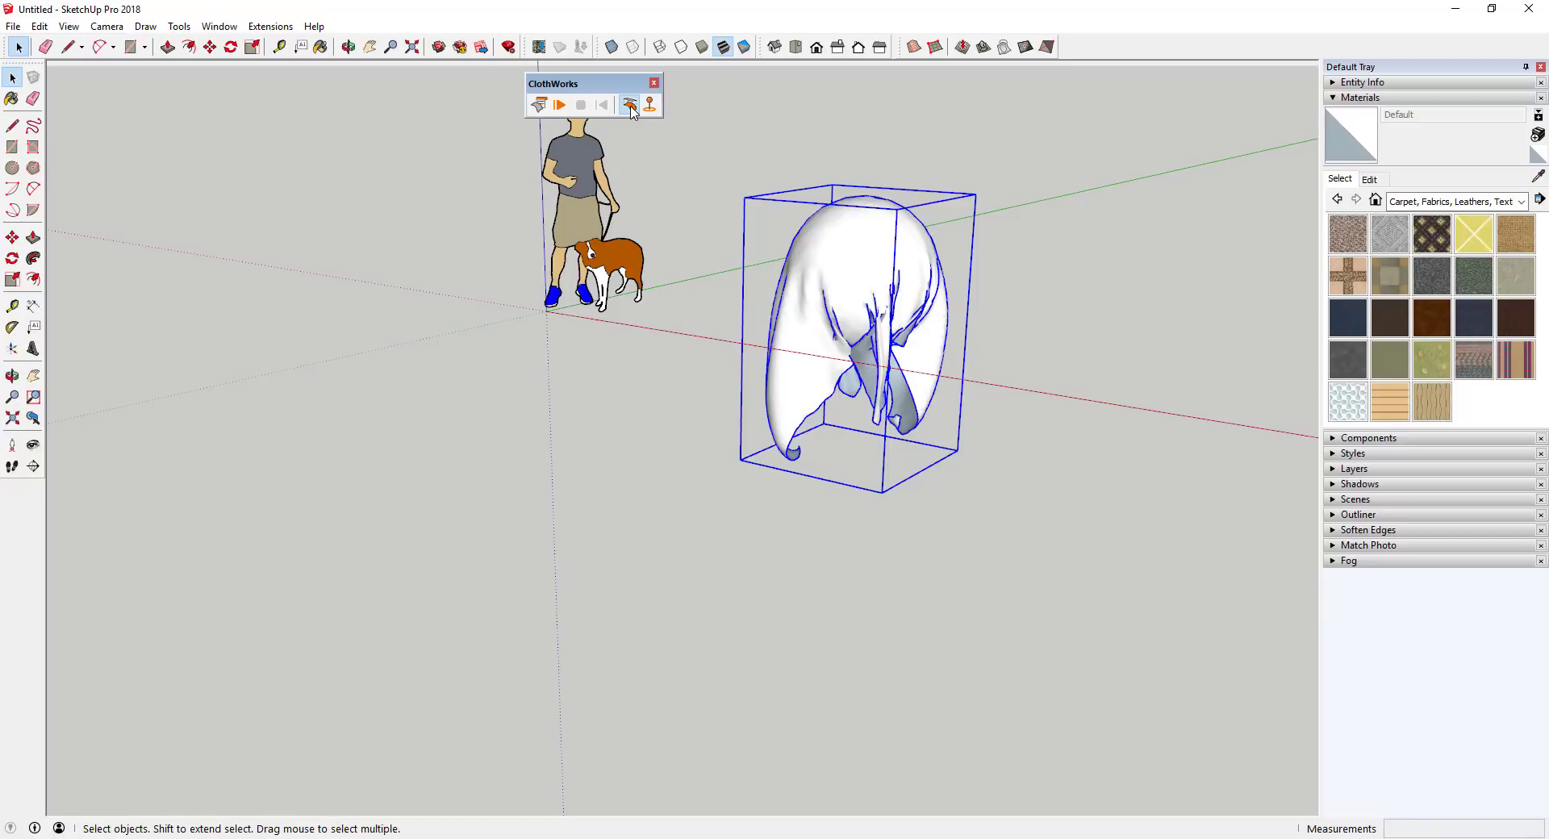
pyautogui.moveTo(910, 197); pyautogui.dragTo(900, 167, button='middle')
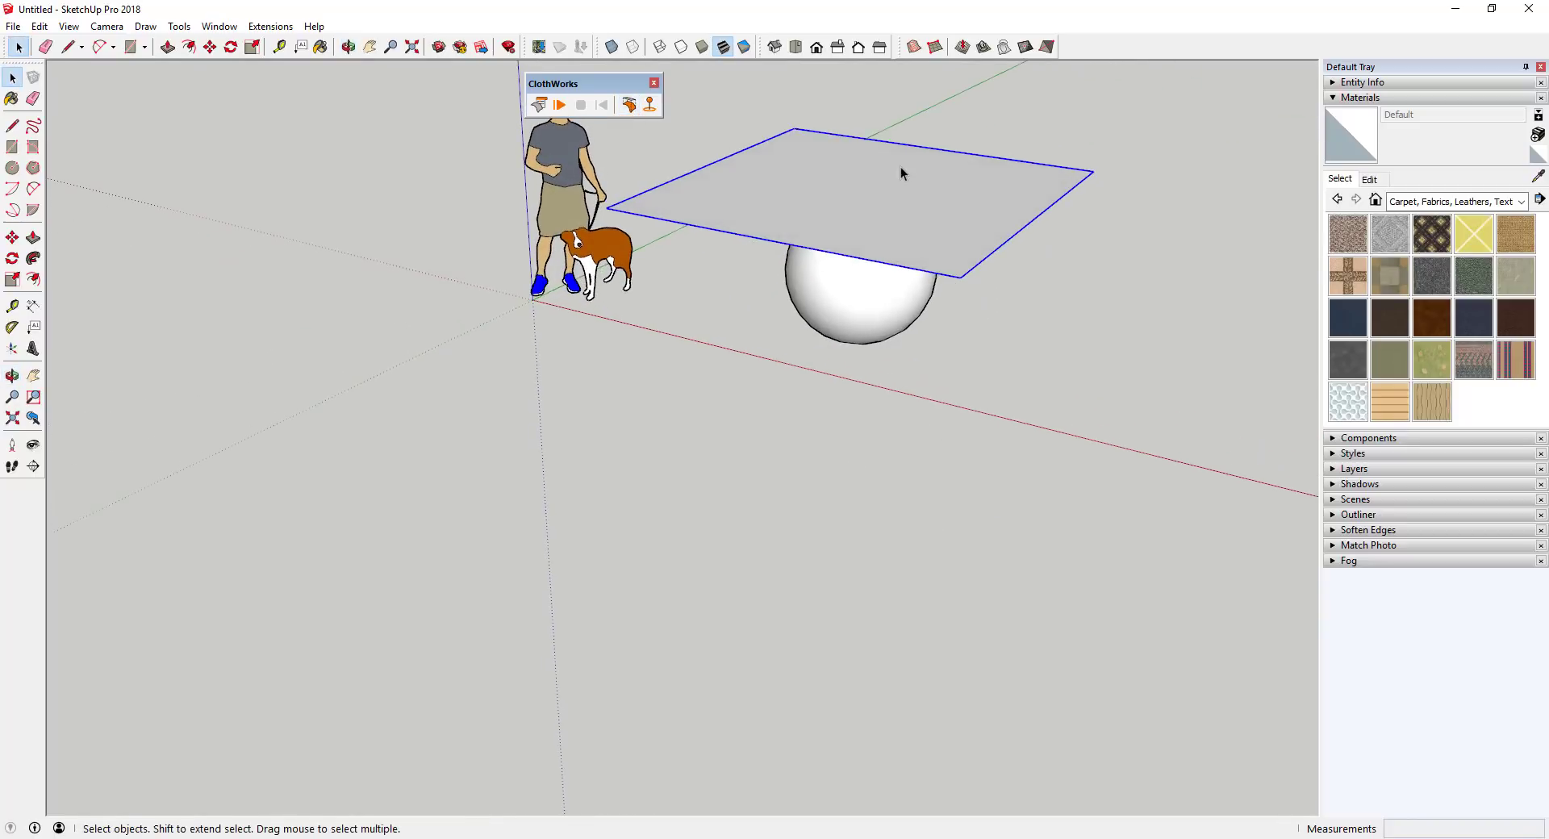
pyautogui.scroll(2, 900, 166)
pyautogui.scroll(2, 907, 192)
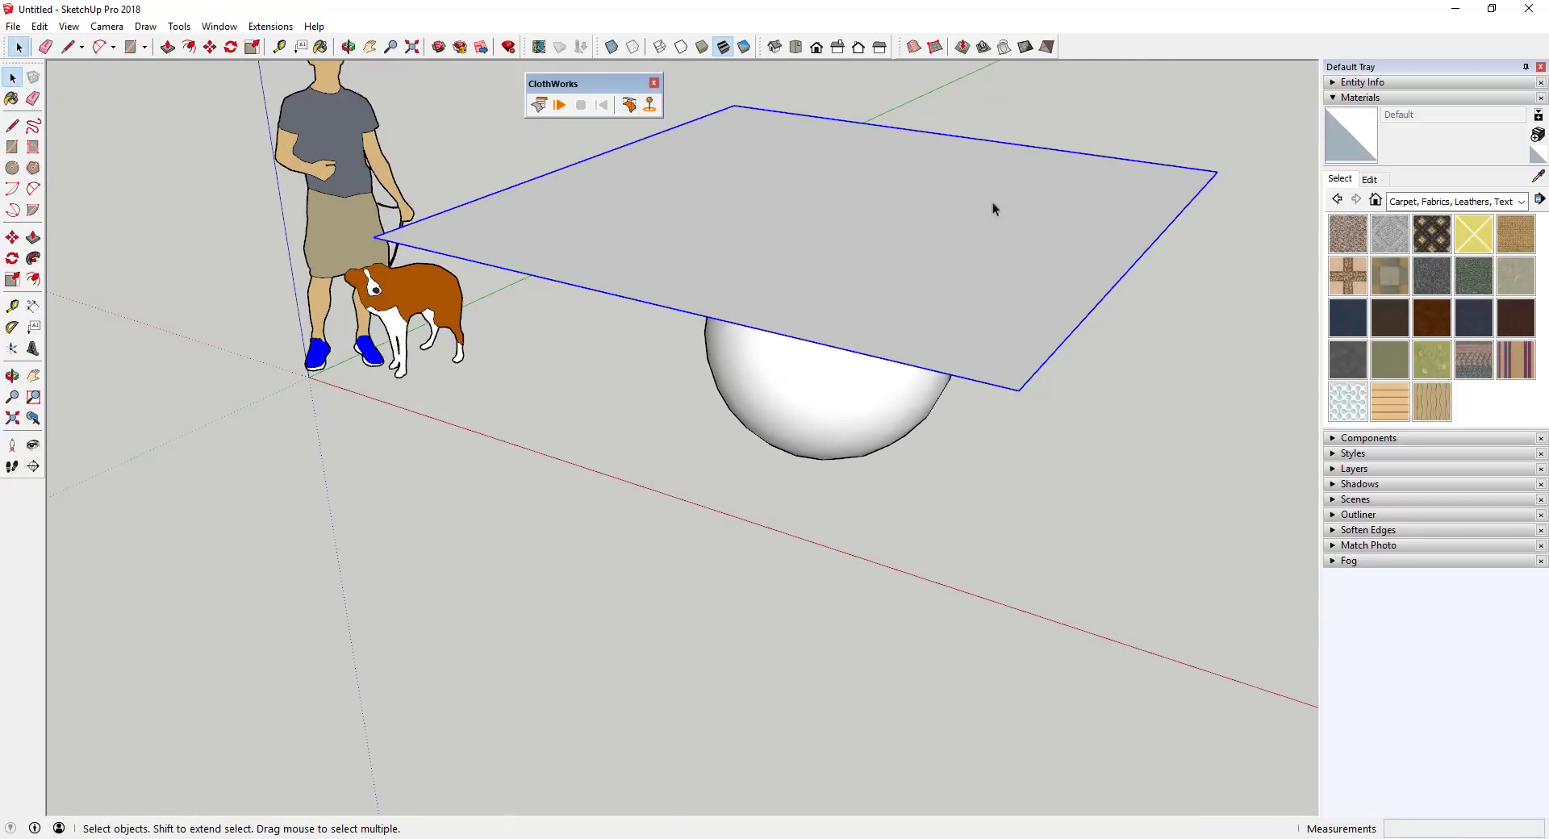
# Step: Try Upholstery Striped Multi-Colored on the flat cloth group from outside, preview it draped, and restore the default material
pyautogui.click(1516, 361)
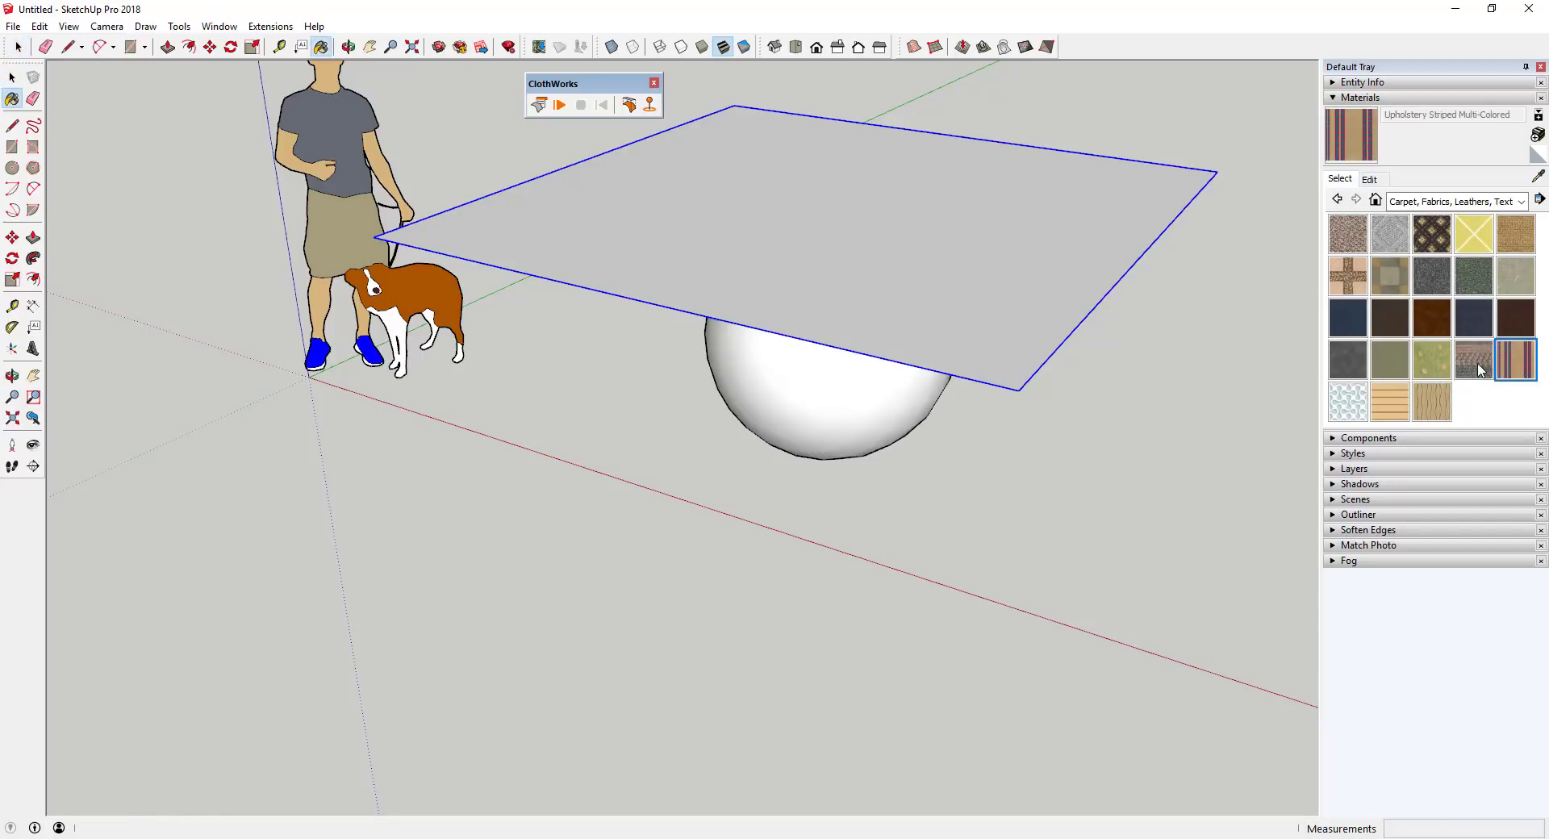
pyautogui.click(845, 192)
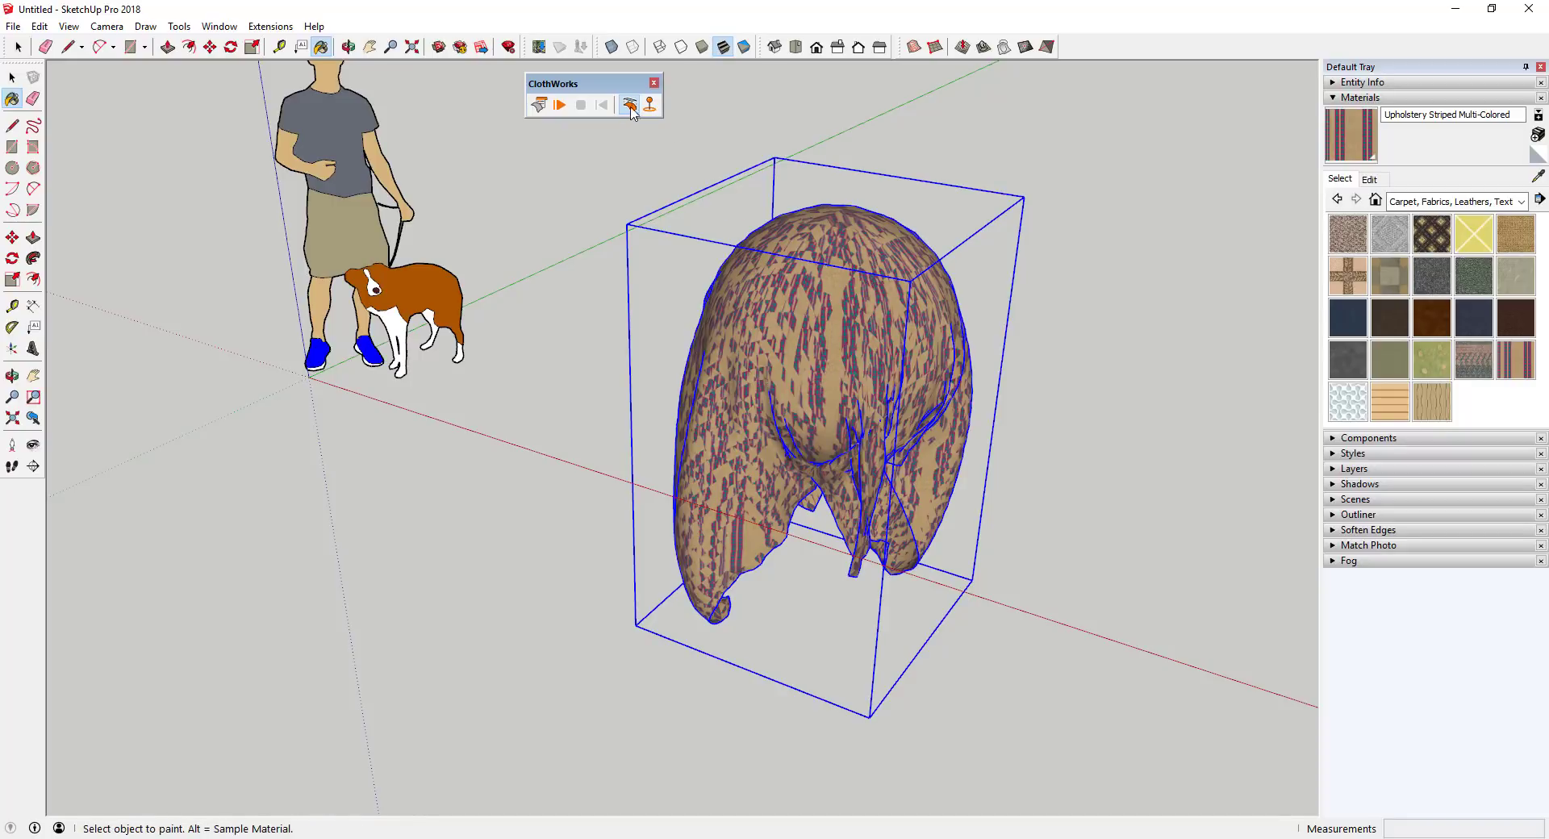
pyautogui.hotkey('ctrl', 'z')
pyautogui.press('space')
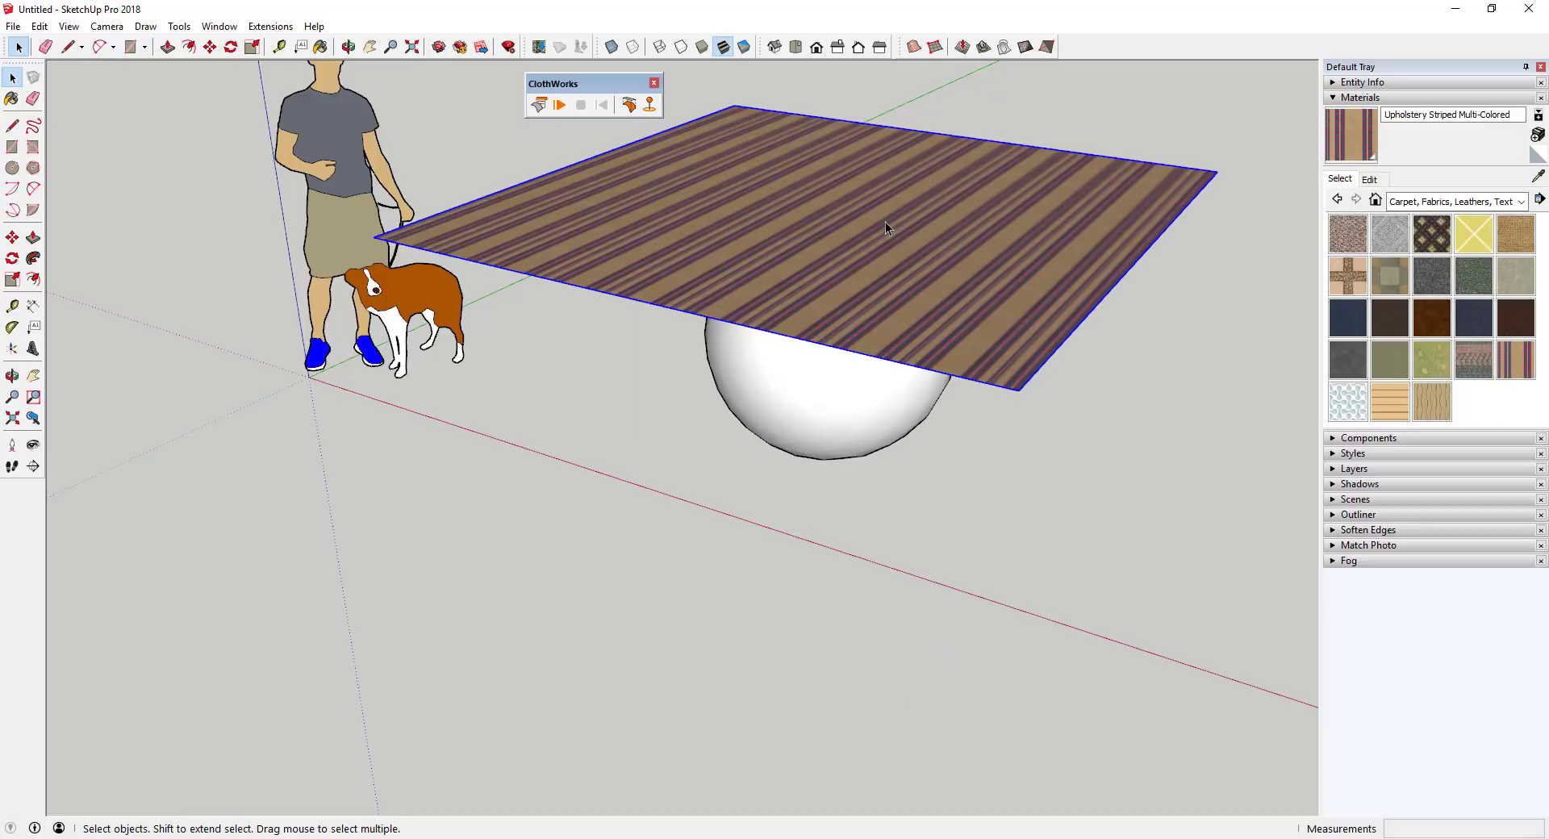
pyautogui.click(1538, 153)
pyautogui.click(1001, 182)
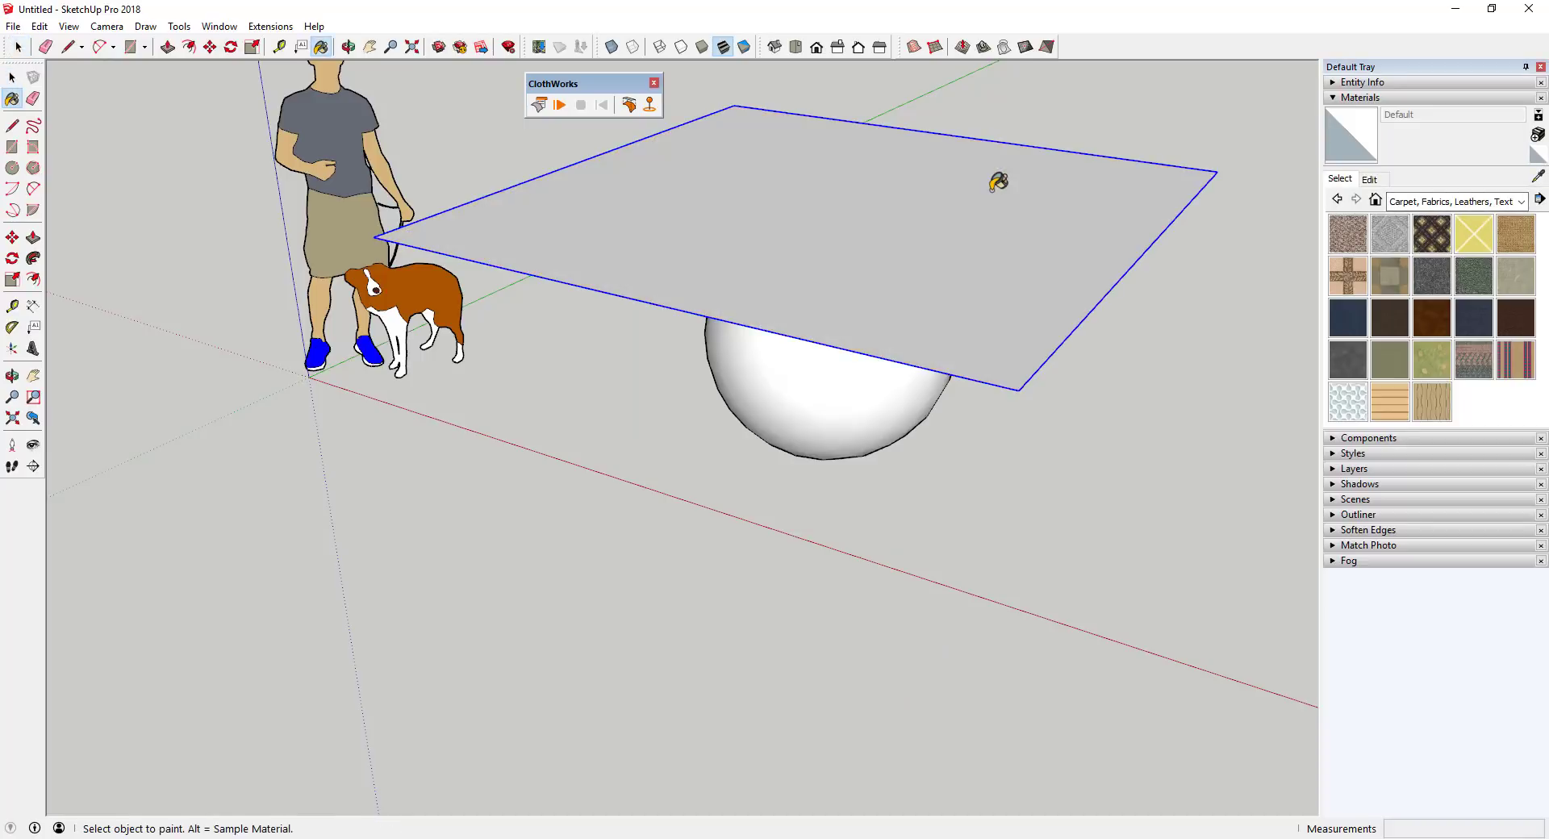
pyautogui.press('space')
# Step: Paint the flat cloth's faces inside its group with Upholstery Striped Multi-Colored and leave the group
pyautogui.doubleClick(1009, 239)
pyautogui.click(1516, 360)
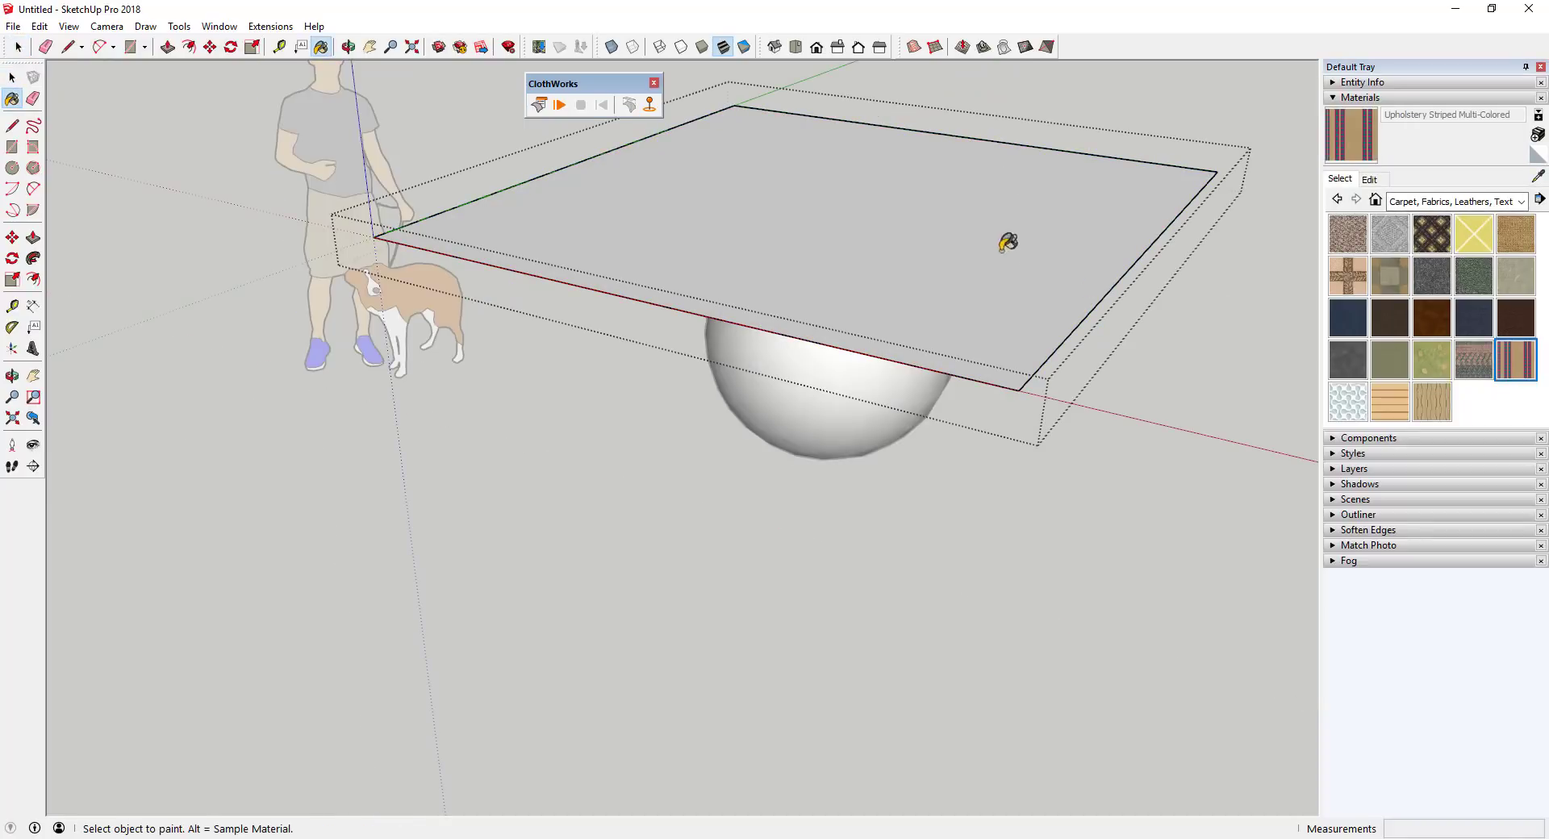
pyautogui.click(986, 245)
pyautogui.press('space')
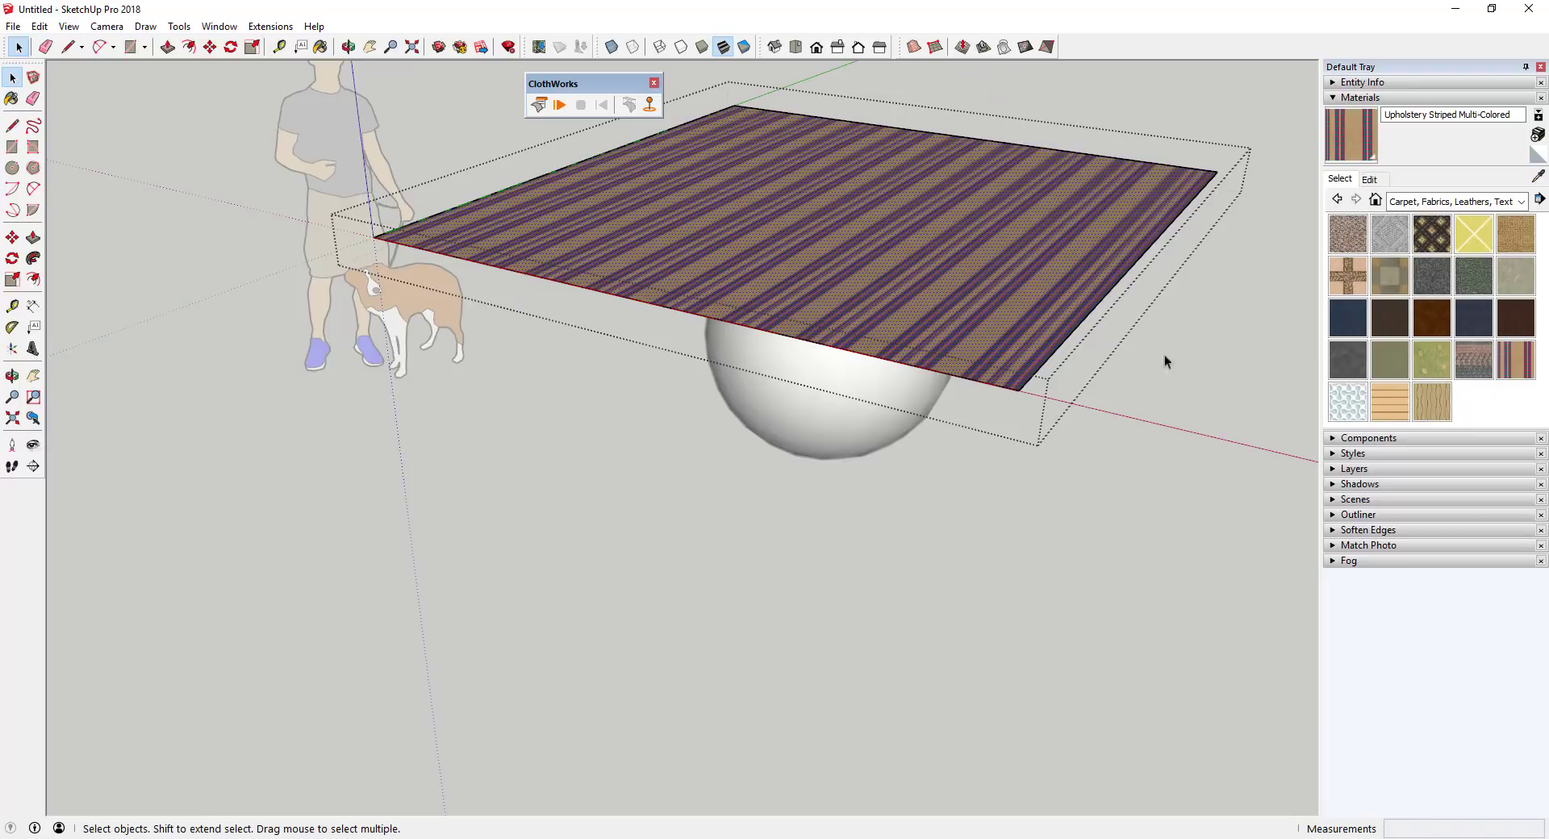
pyautogui.click(1164, 355)
# Step: Redrape the striped cloth, examine how the stripes follow its folds, and flatten it again with Toggle Draped
pyautogui.moveTo(1022, 463); pyautogui.dragTo(914, 248, button='middle')
pyautogui.click(913, 249)
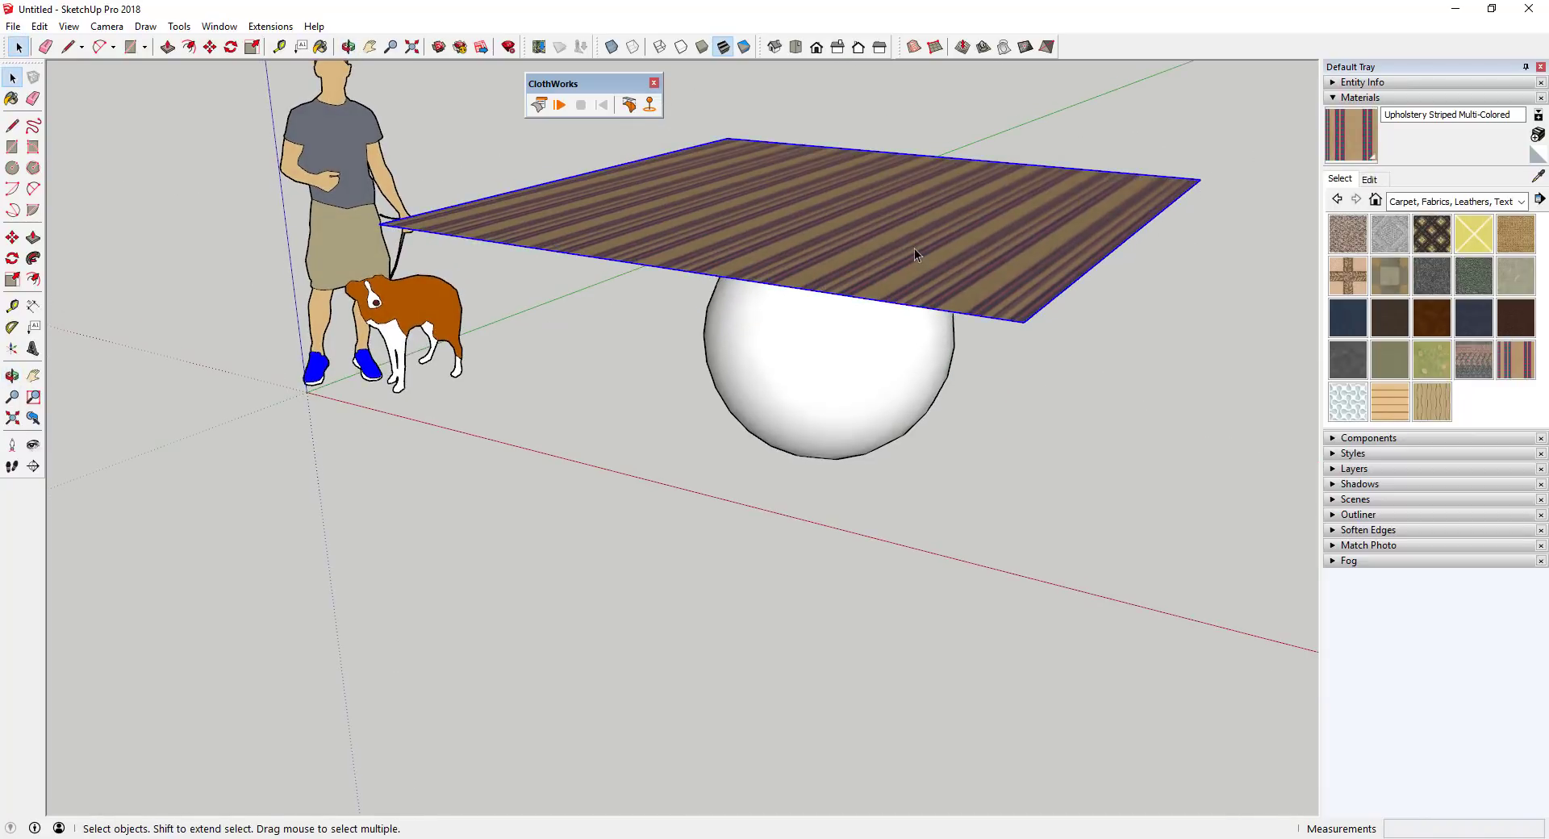
pyautogui.click(630, 115)
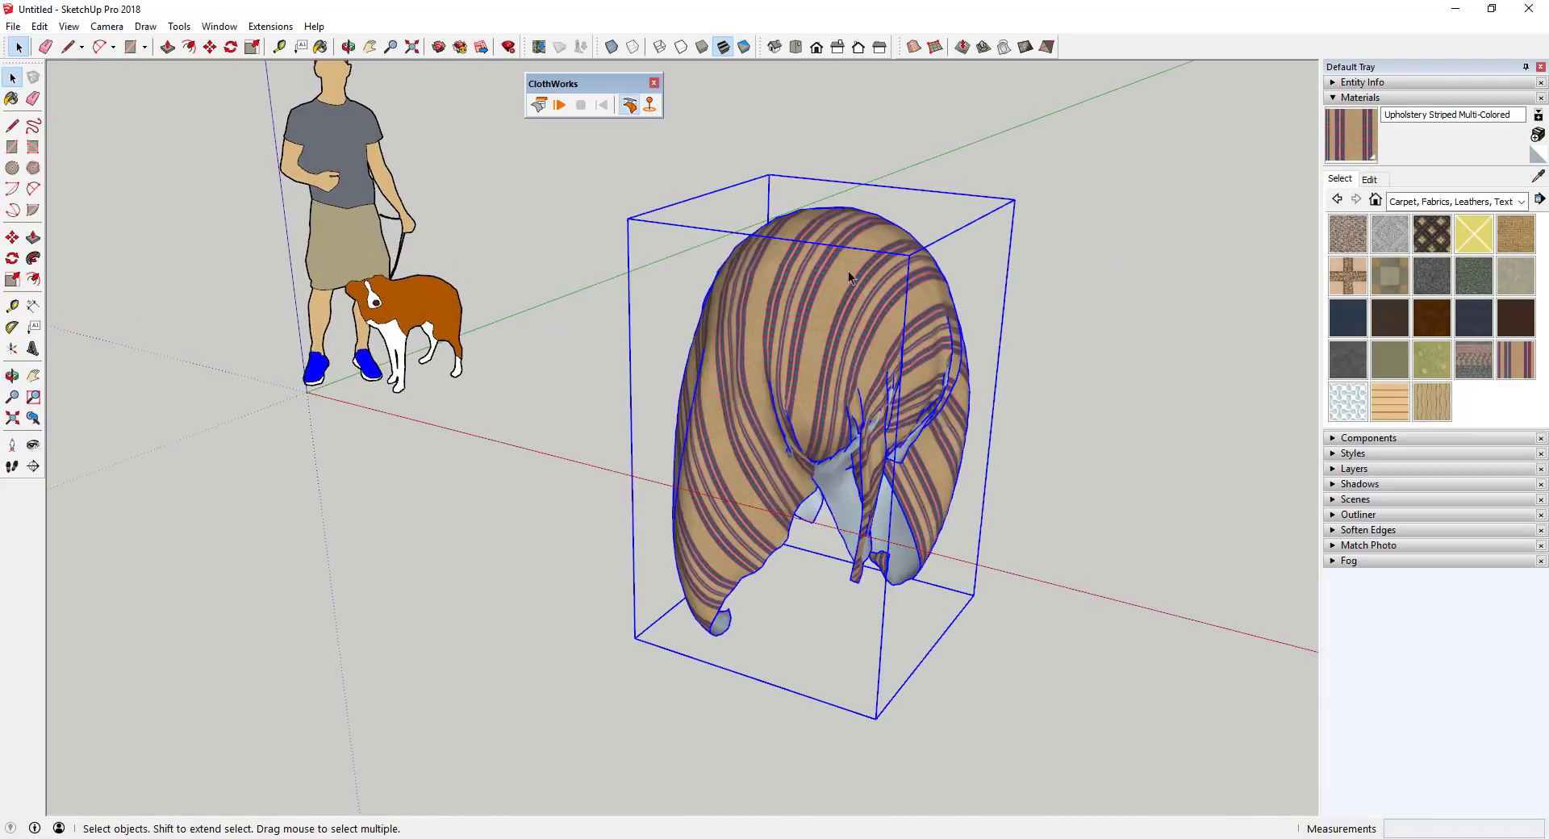
pyautogui.moveTo(888, 383); pyautogui.dragTo(662, 238, button='middle')
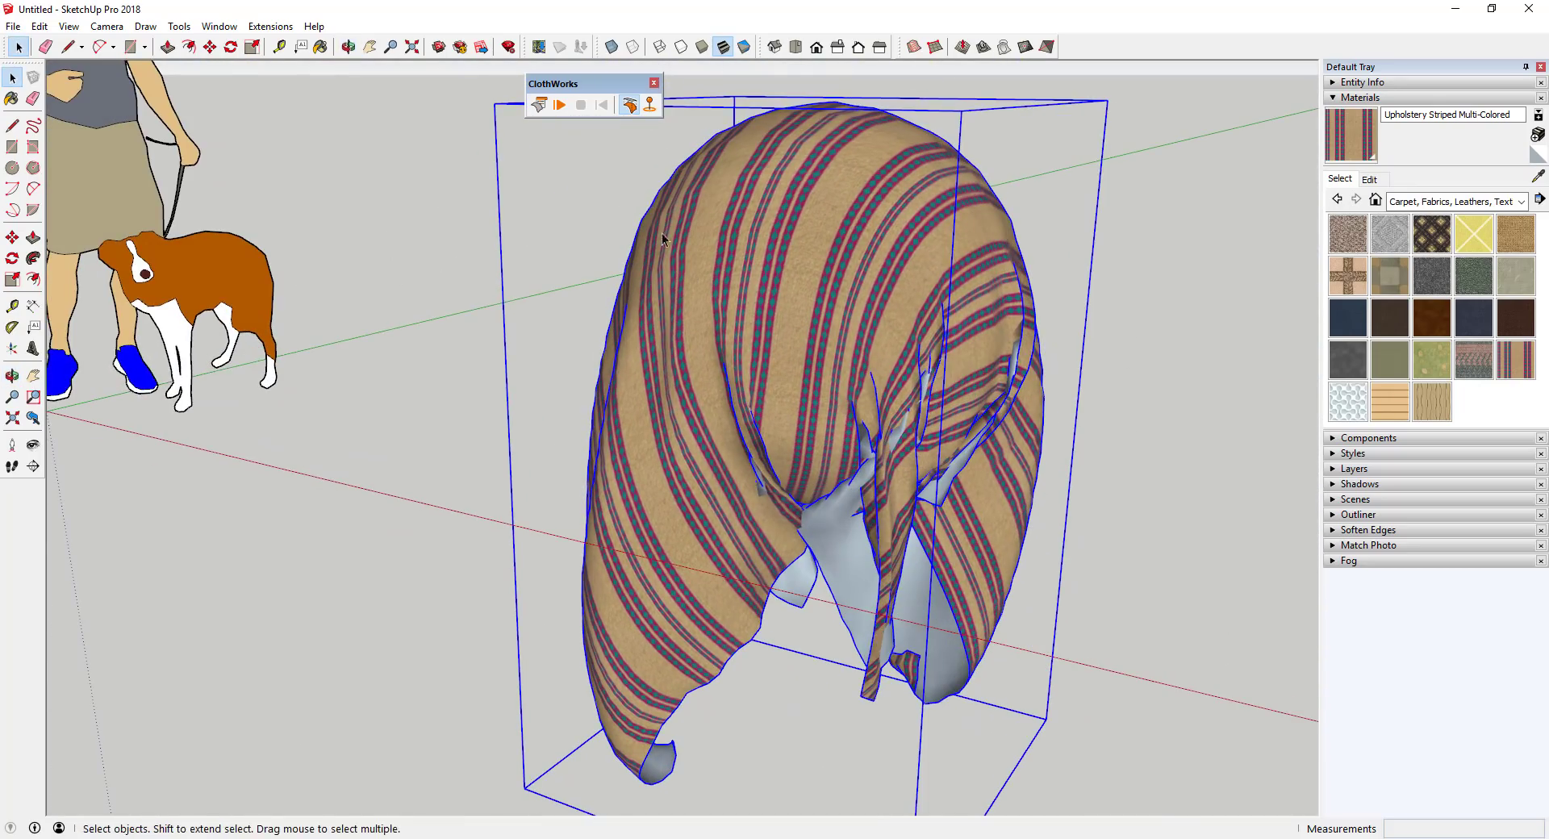
pyautogui.click(630, 110)
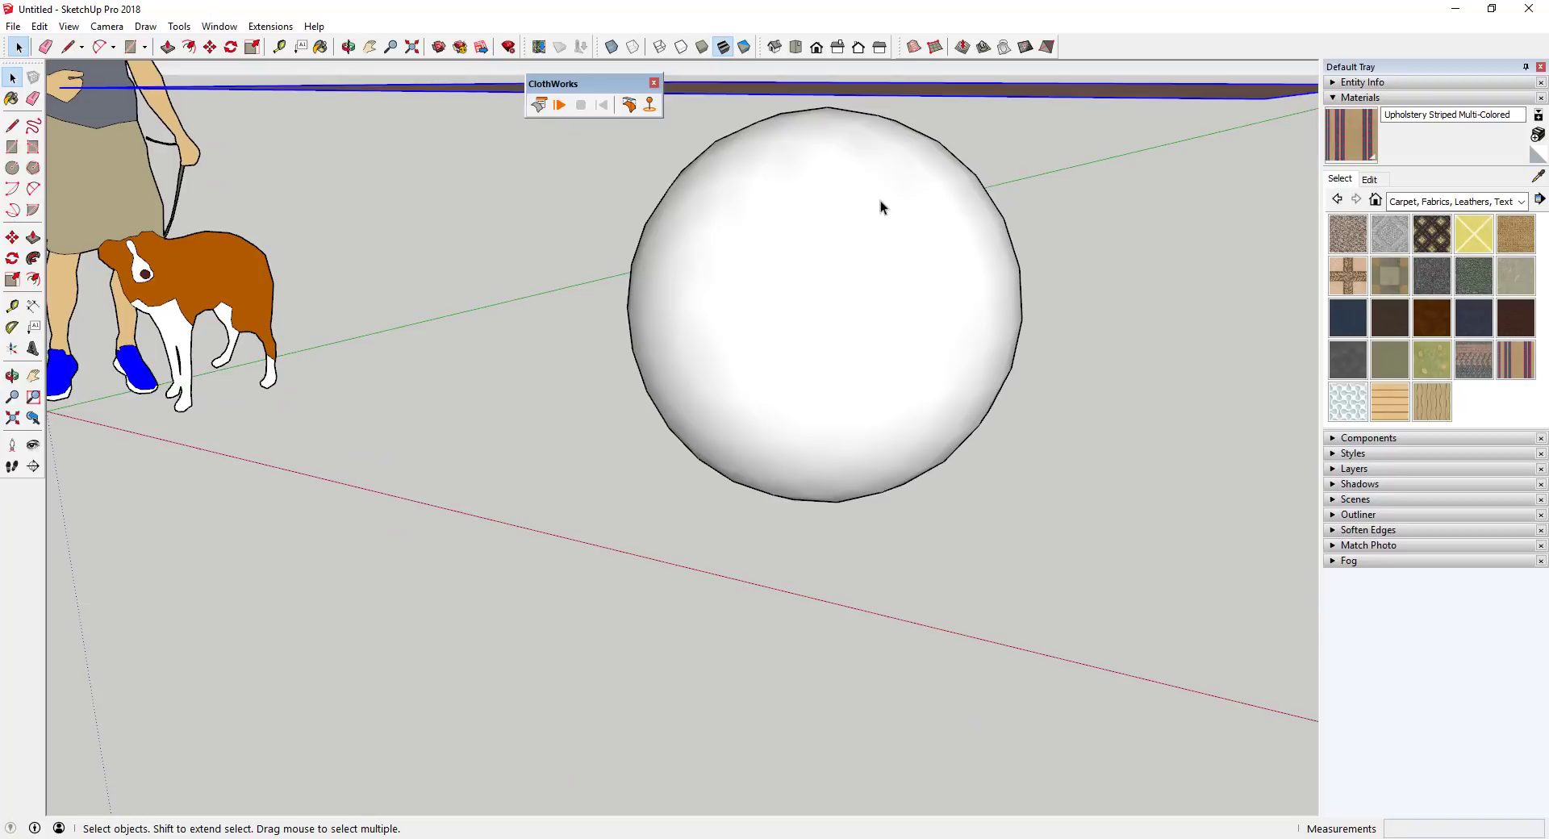
pyautogui.moveTo(883, 202); pyautogui.dragTo(884, 365, button='middle')
pyautogui.scroll(-5, 887, 246)
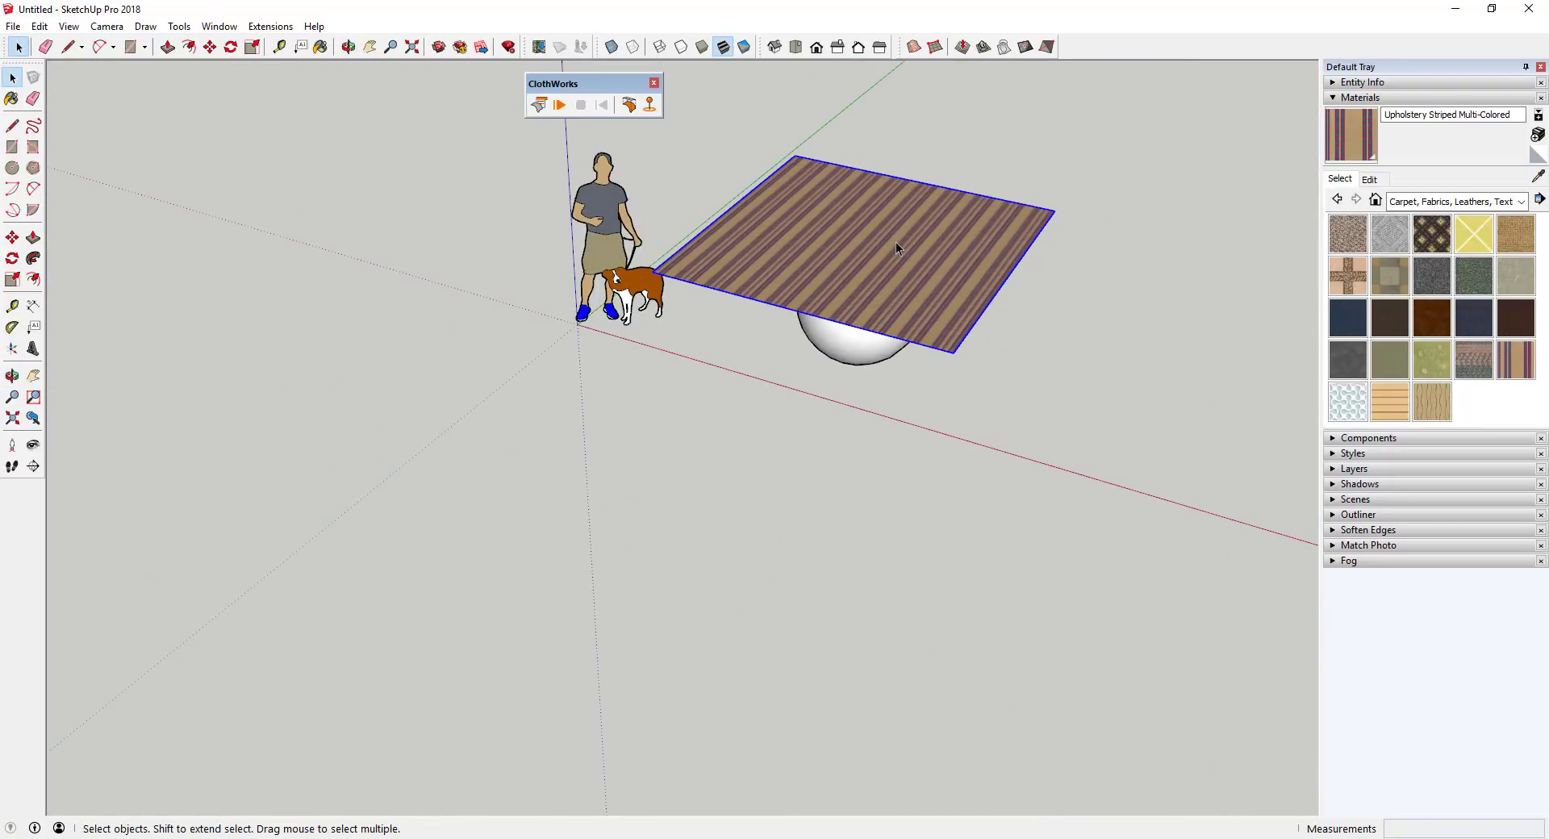
pyautogui.moveTo(917, 243); pyautogui.dragTo(892, 141, button='middle')
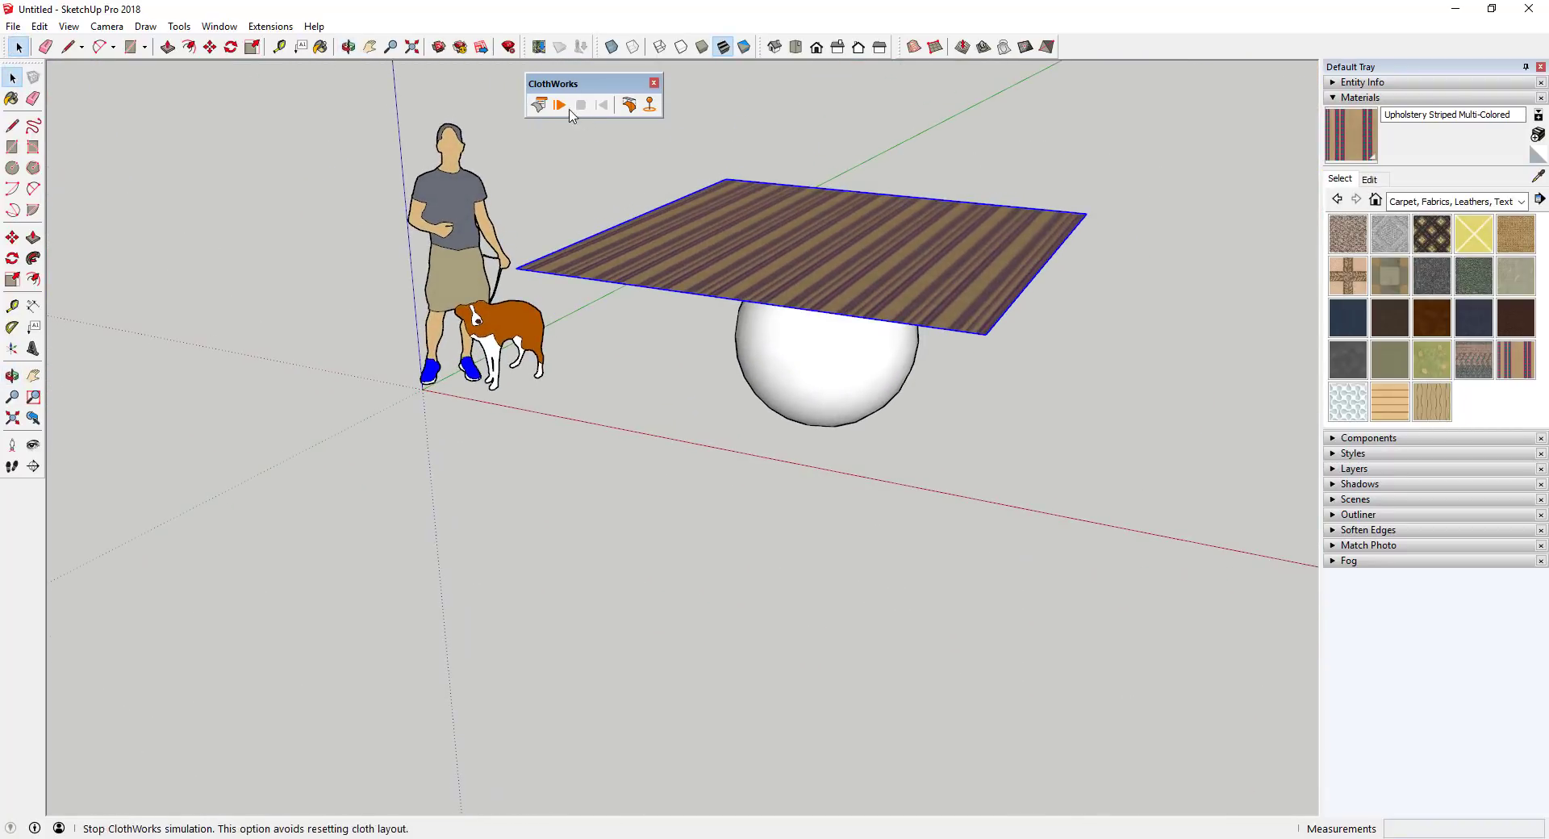
# Step: Turn on Self-Collide in the cloth's ClothWorks object settings and close the settings window
pyautogui.click(539, 107)
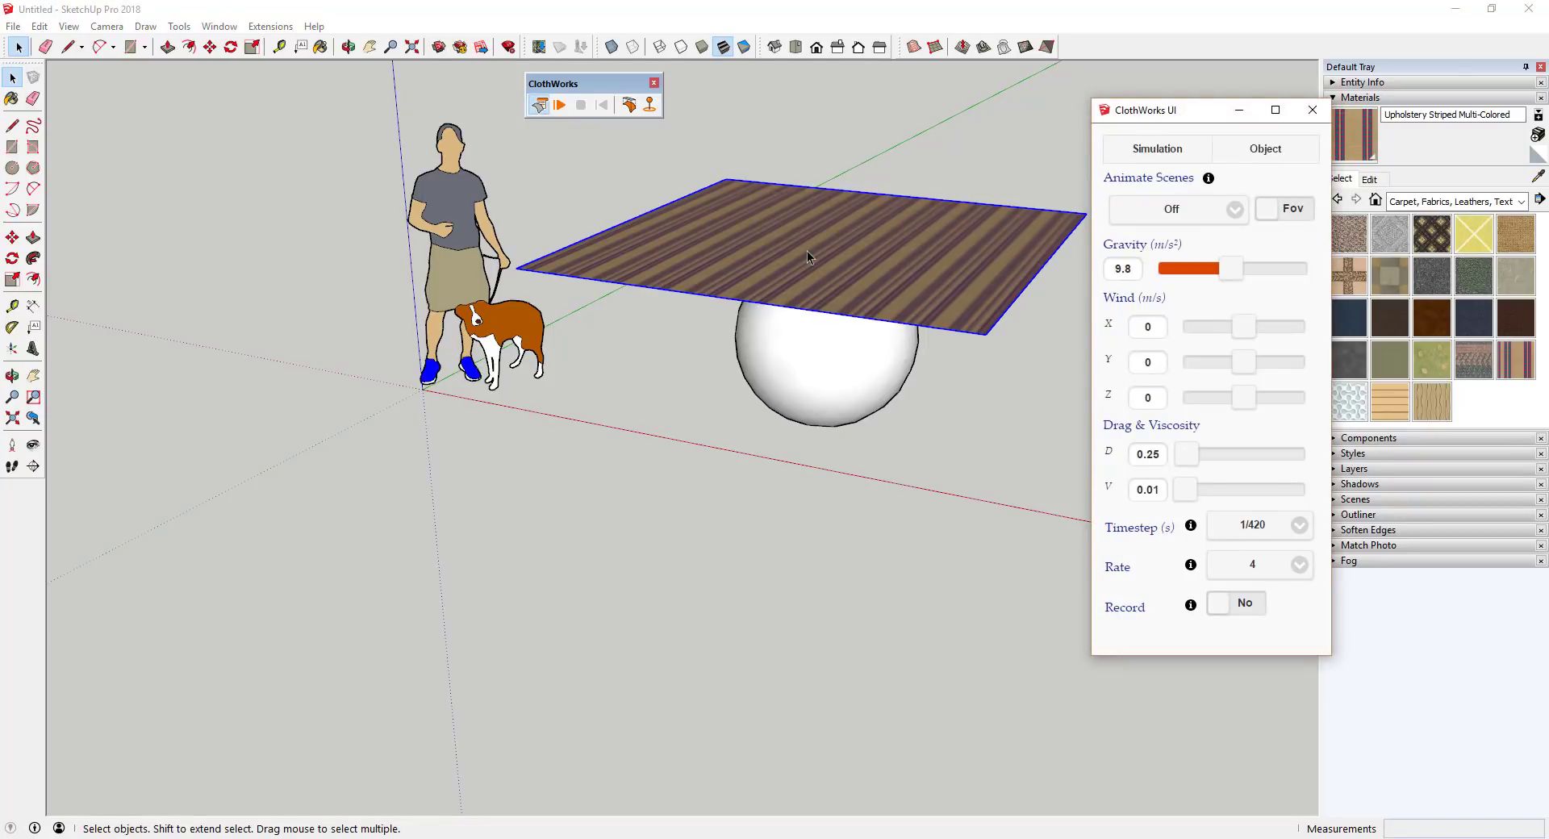
pyautogui.click(1269, 148)
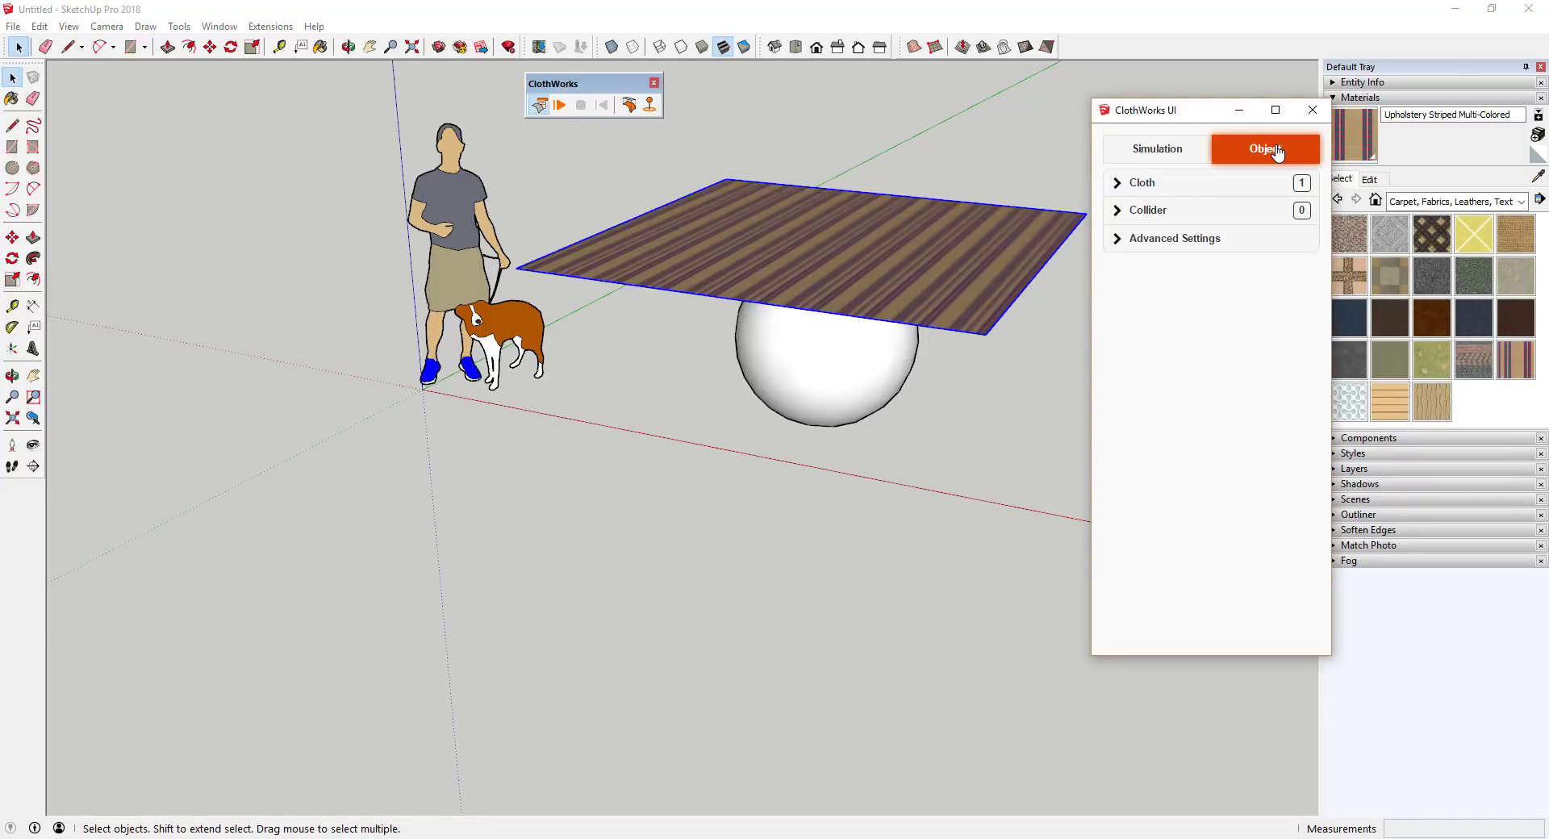
pyautogui.click(1138, 188)
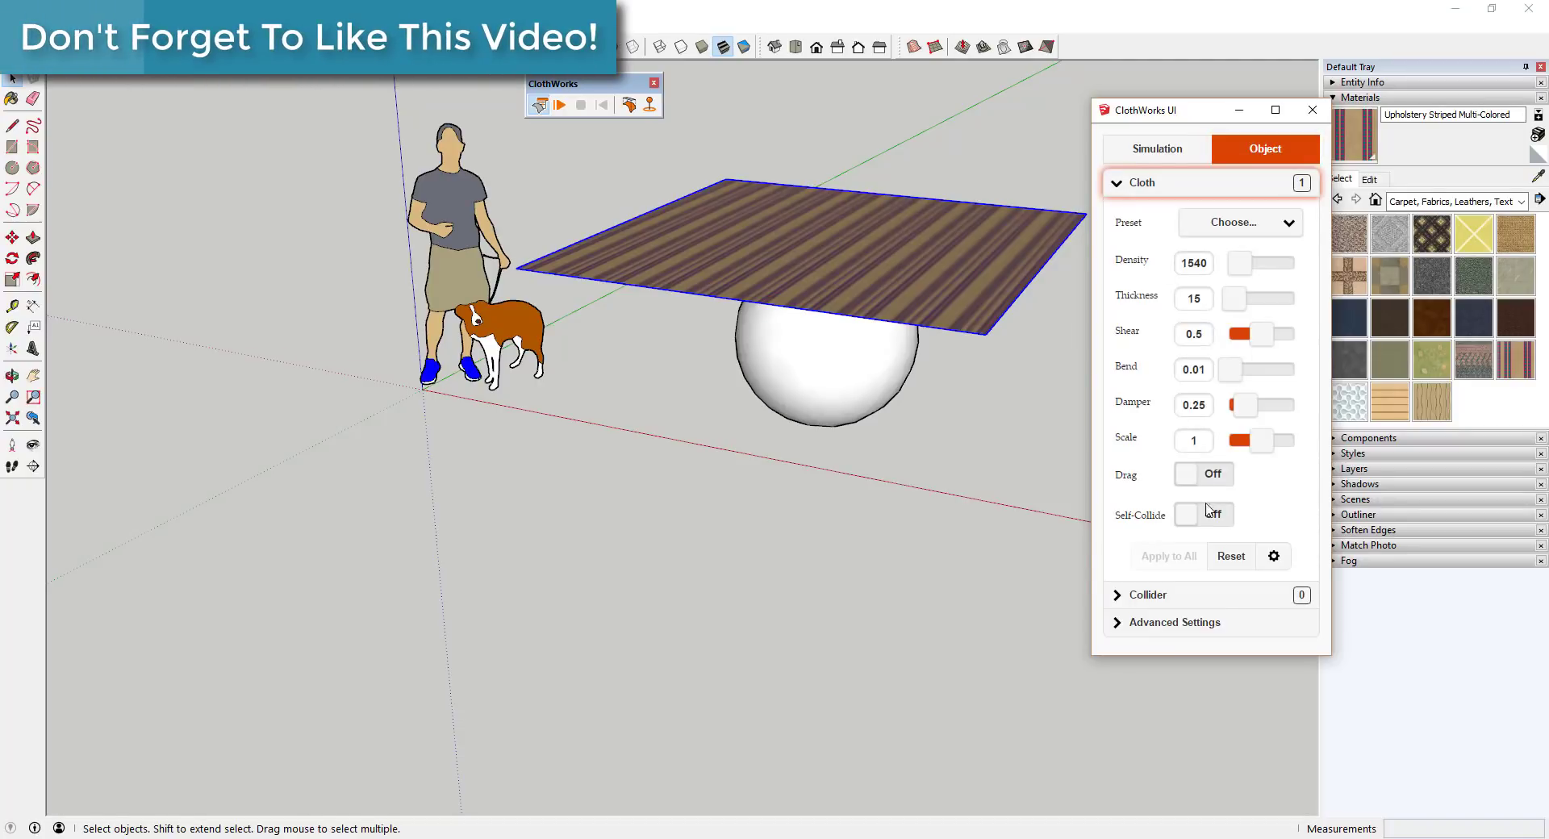
pyautogui.click(1186, 520)
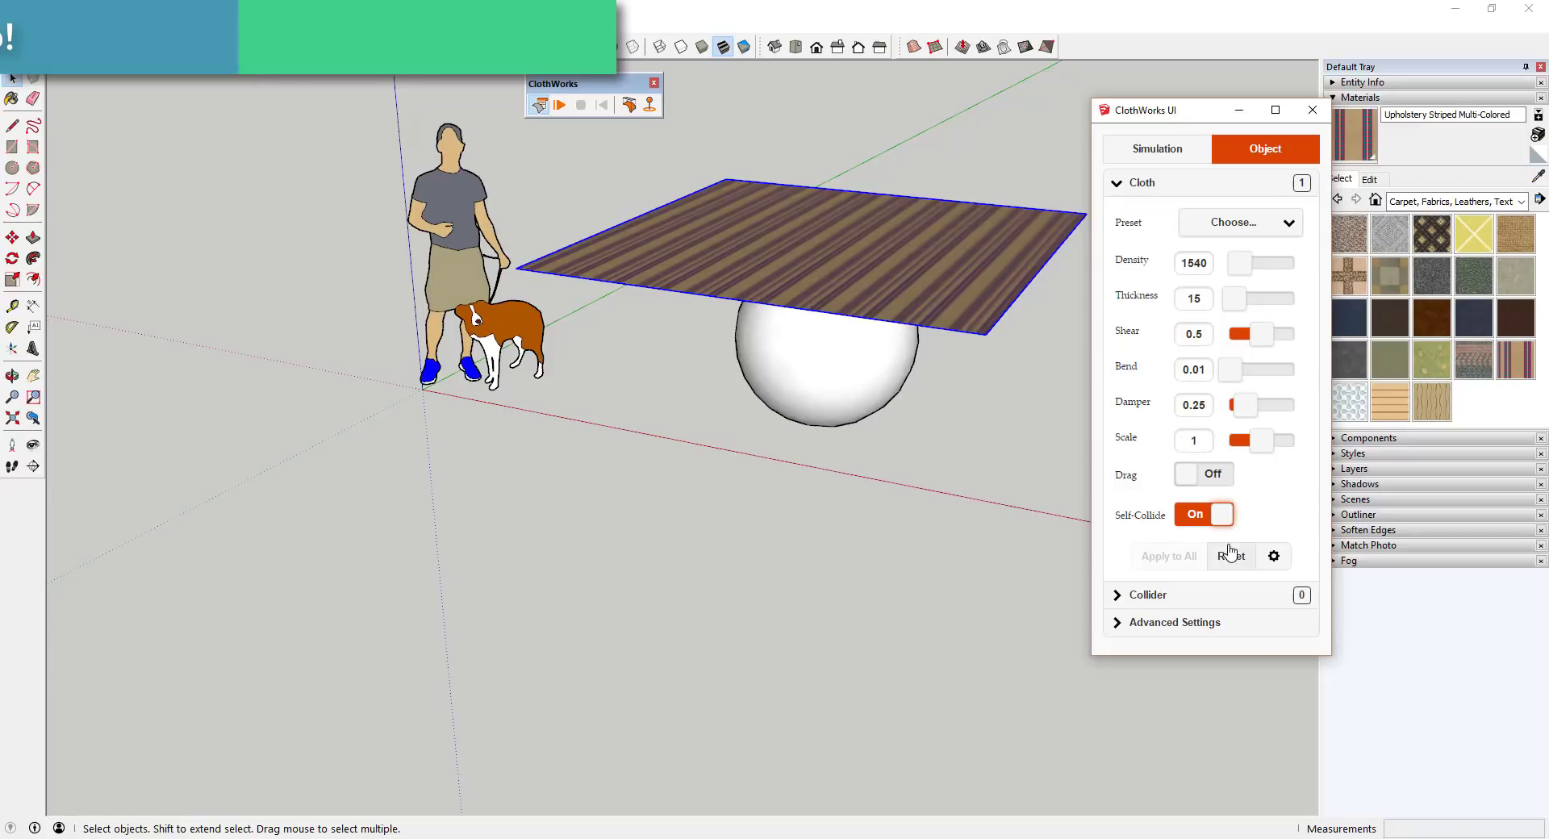
pyautogui.click(1314, 115)
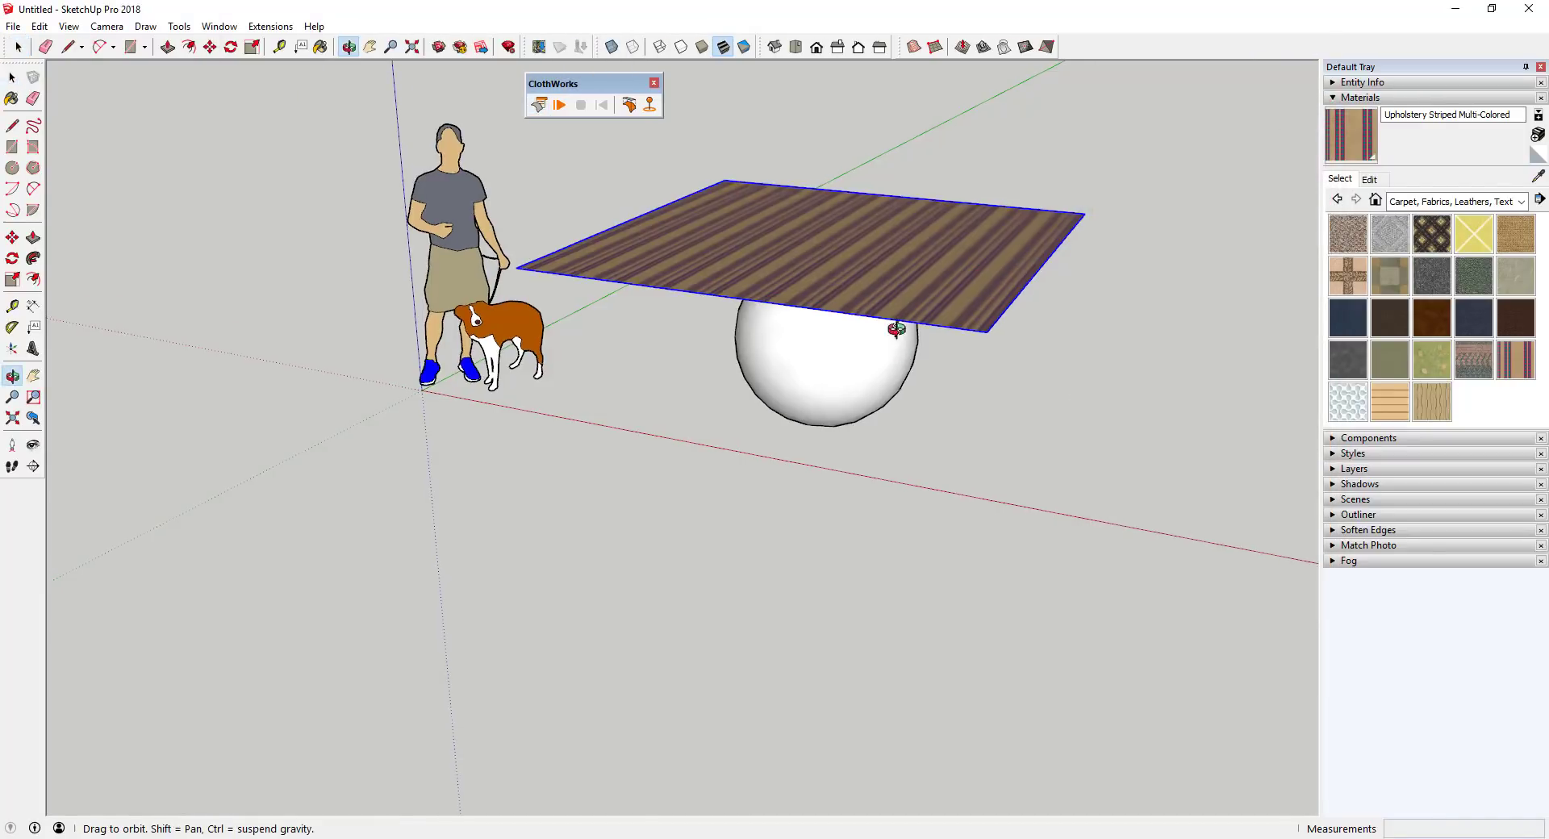
# Step: Deselect the cloth and run the ClothWorks simulation, watching the striped cloth fall over the sphere
pyautogui.moveTo(899, 329); pyautogui.dragTo(857, 376, button='middle')
pyautogui.scroll(2, 1078, 389)
pyautogui.click(1077, 389)
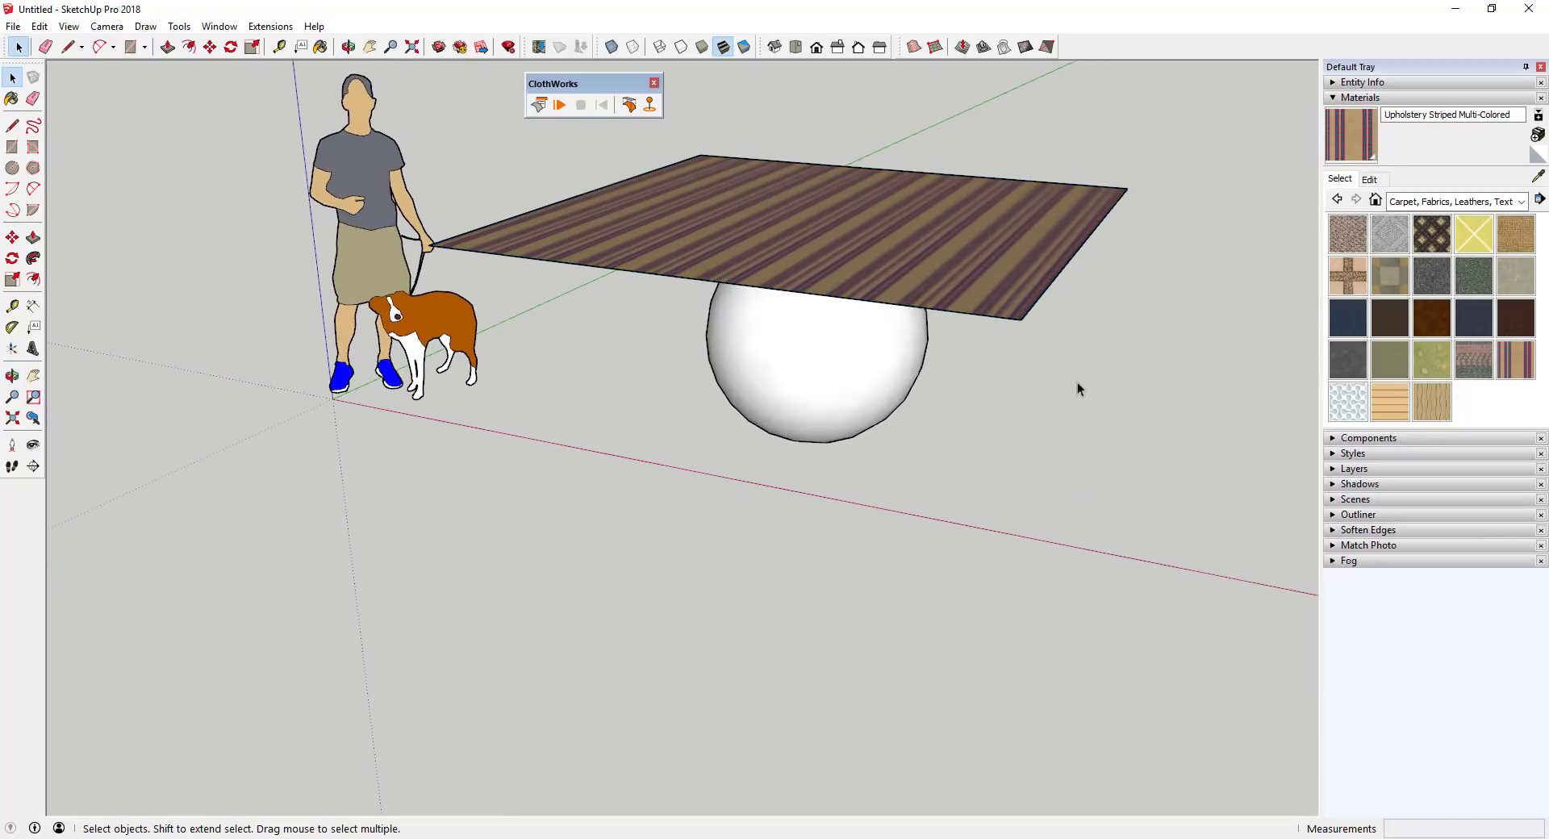
pyautogui.scroll(1, 747, 230)
pyautogui.click(559, 105)
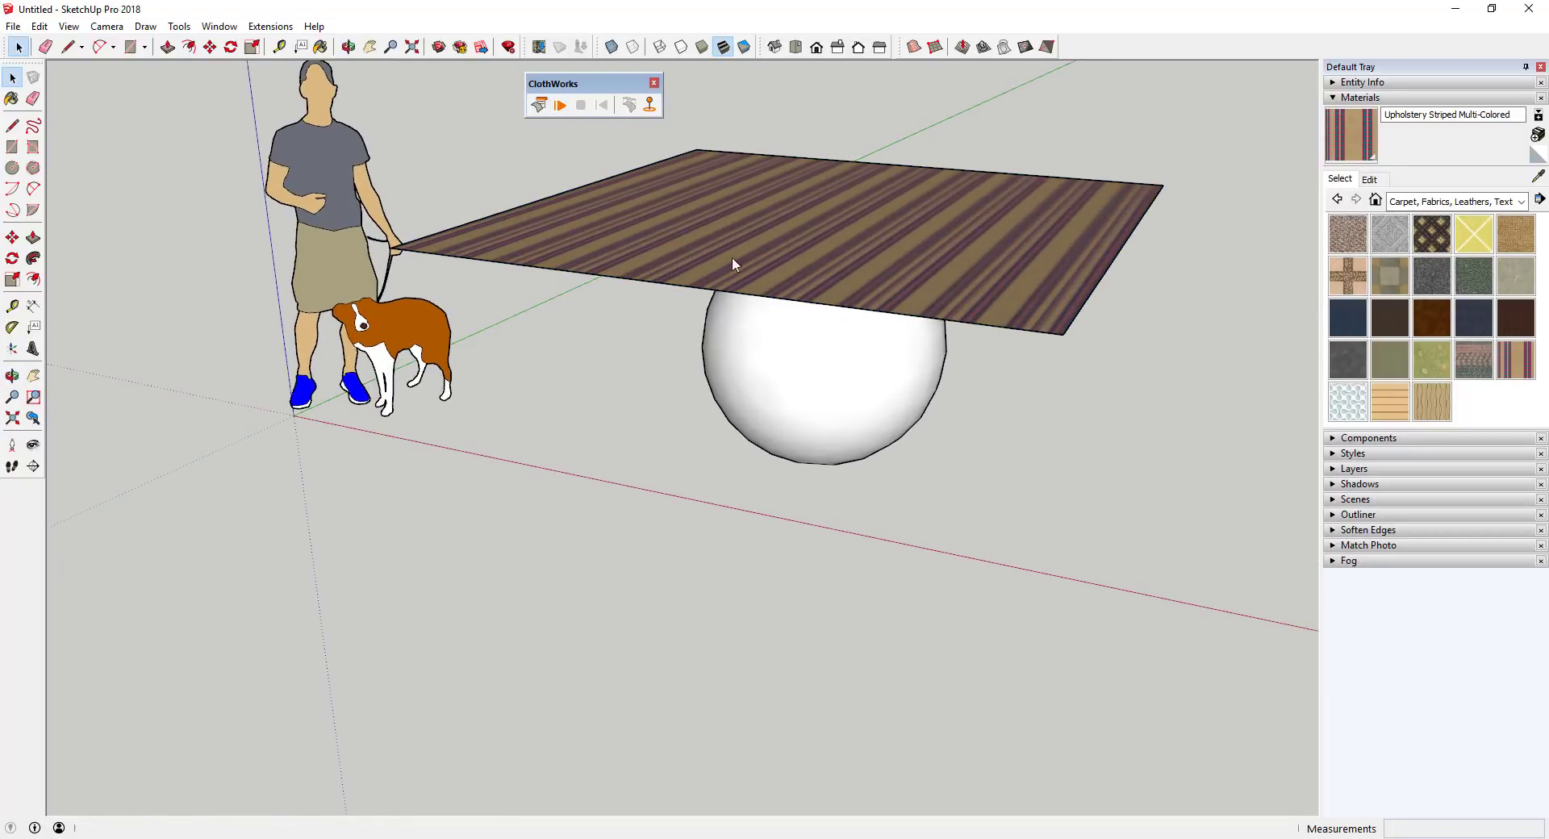
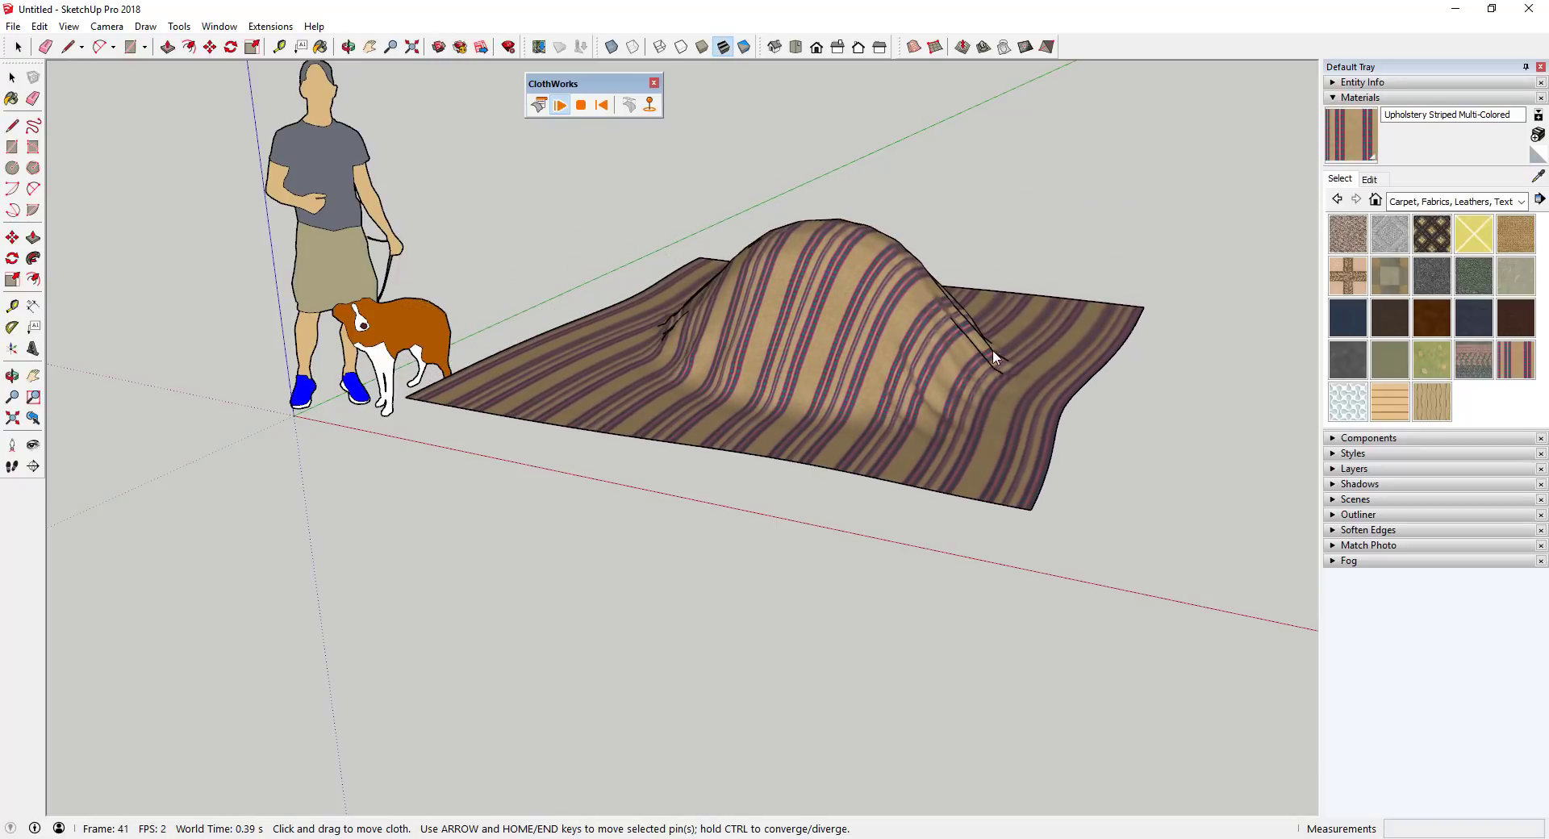
pyautogui.moveTo(781, 321); pyautogui.dragTo(868, 352, button='middle')
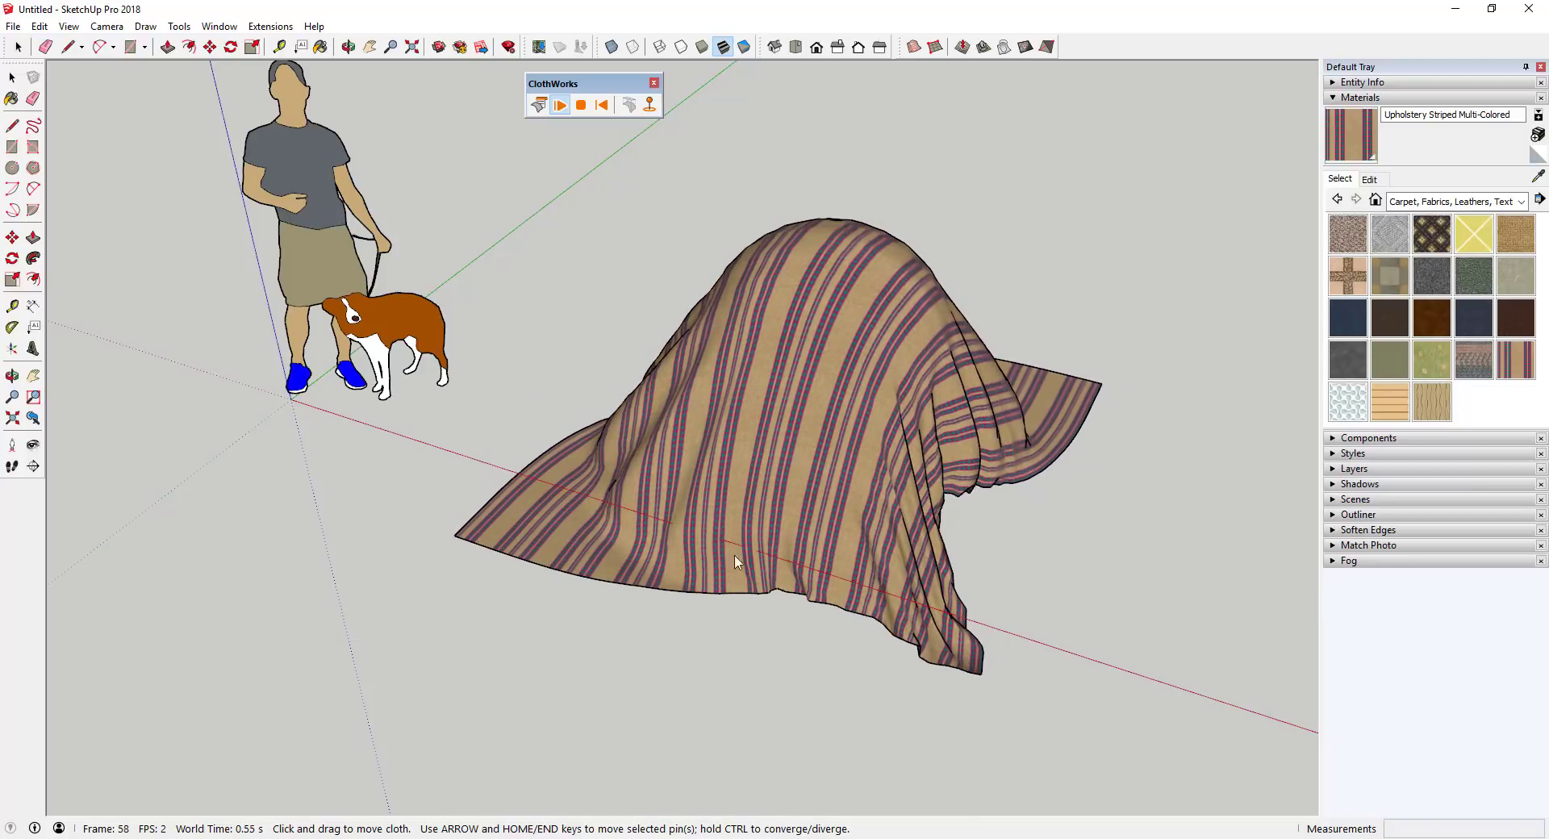
pyautogui.moveTo(733, 564); pyautogui.dragTo(733, 145, button='middle')
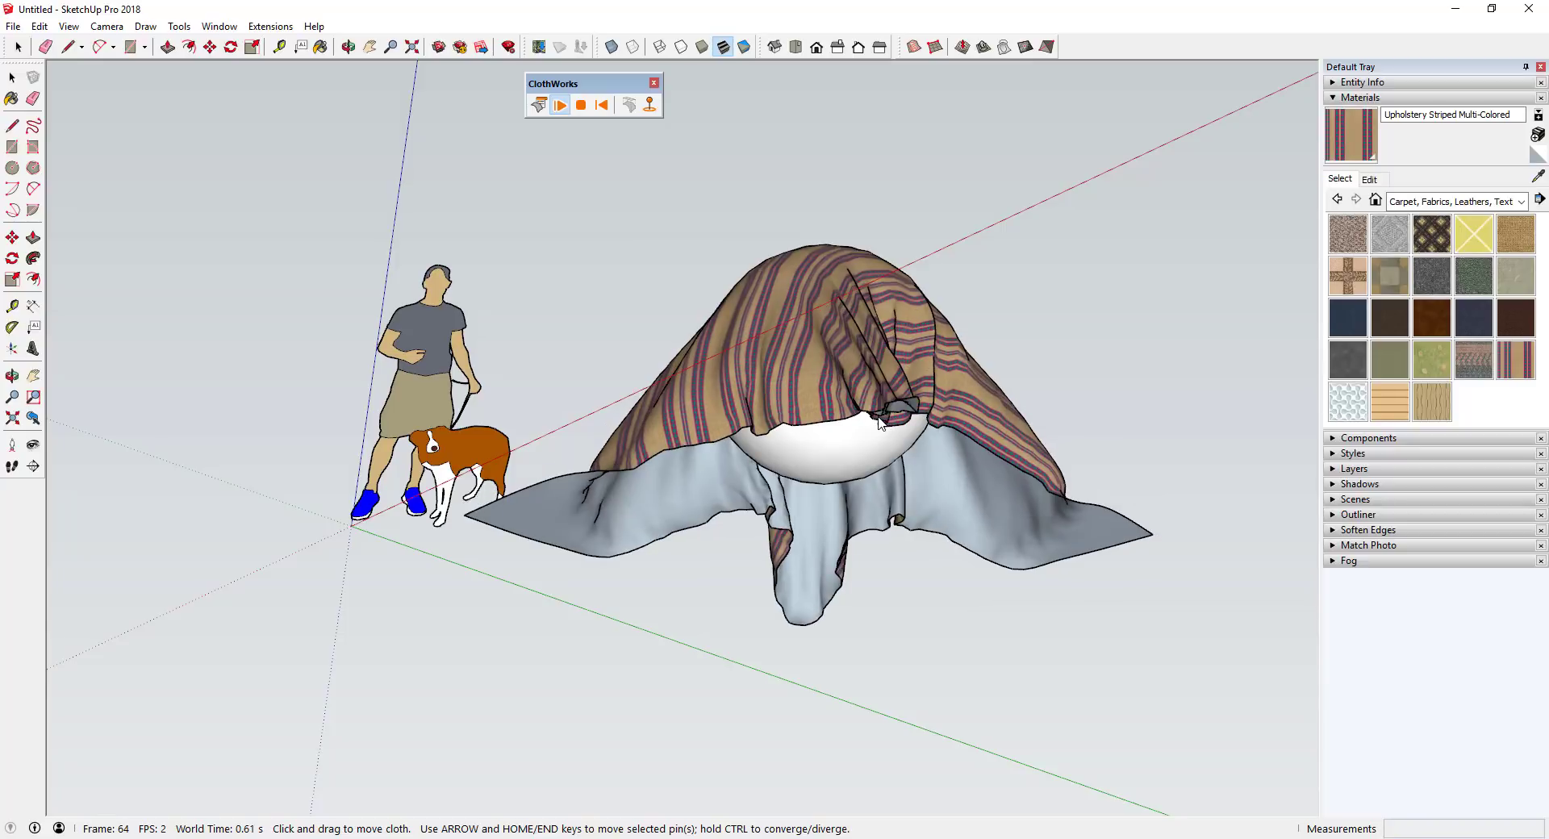
# Step: Tug the bunched cloth edge near the sphere during the simulation and check the folds from below and the side
pyautogui.moveTo(886, 421); pyautogui.dragTo(854, 415)
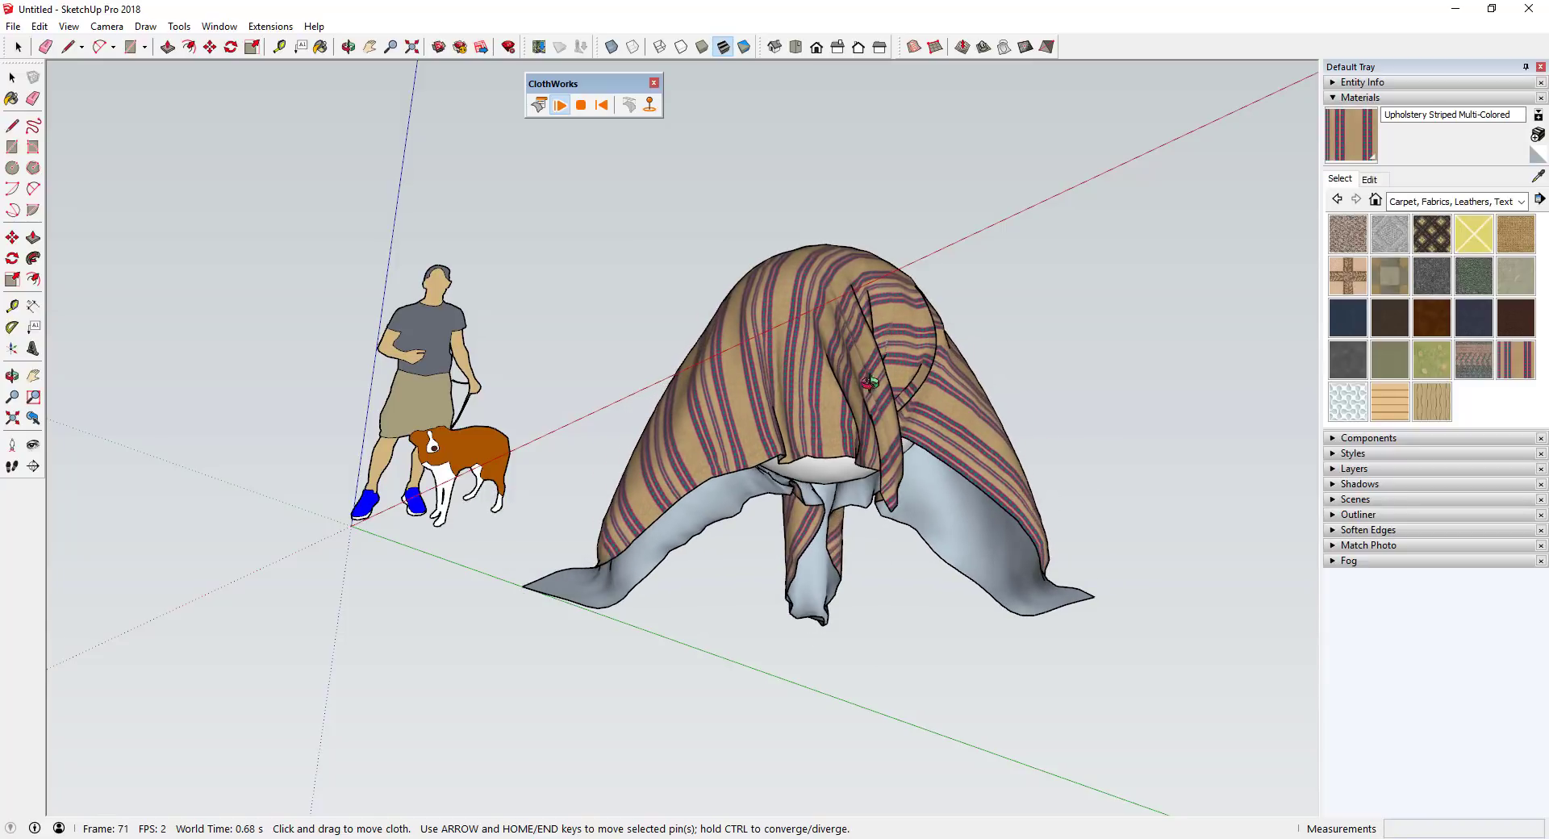
pyautogui.moveTo(886, 660); pyautogui.dragTo(835, 278, button='middle')
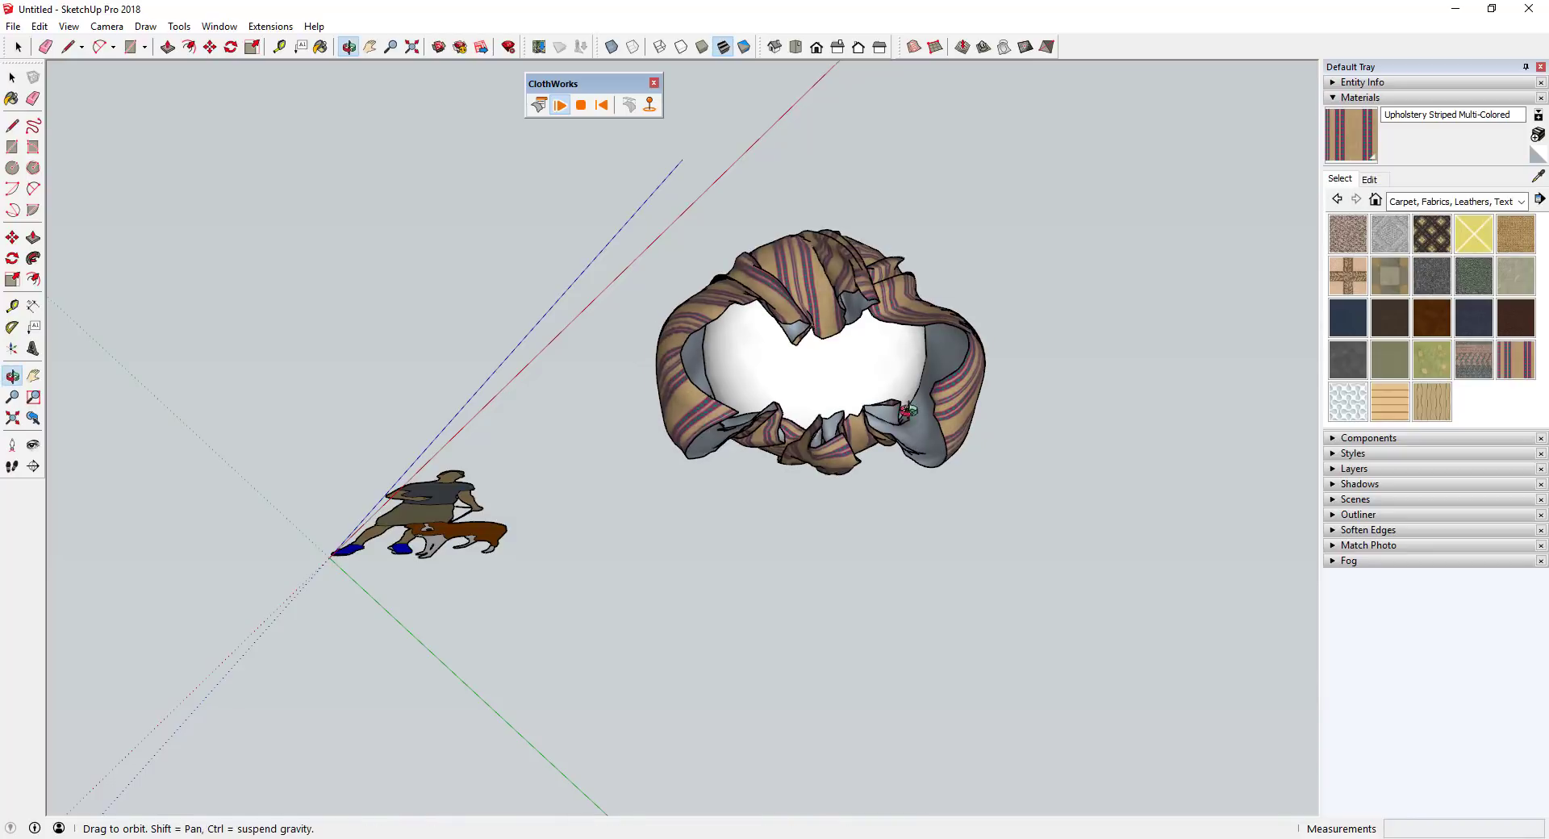
pyautogui.moveTo(908, 410); pyautogui.dragTo(915, 537, button='middle')
pyautogui.moveTo(871, 489)
pyautogui.mouseDown(button='middle')
pyautogui.moveTo(930, 575)
pyautogui.moveTo(1099, 611)
pyautogui.moveTo(970, 579)
pyautogui.moveTo(863, 462)
pyautogui.moveTo(867, 478)
pyautogui.mouseUp(button='middle')
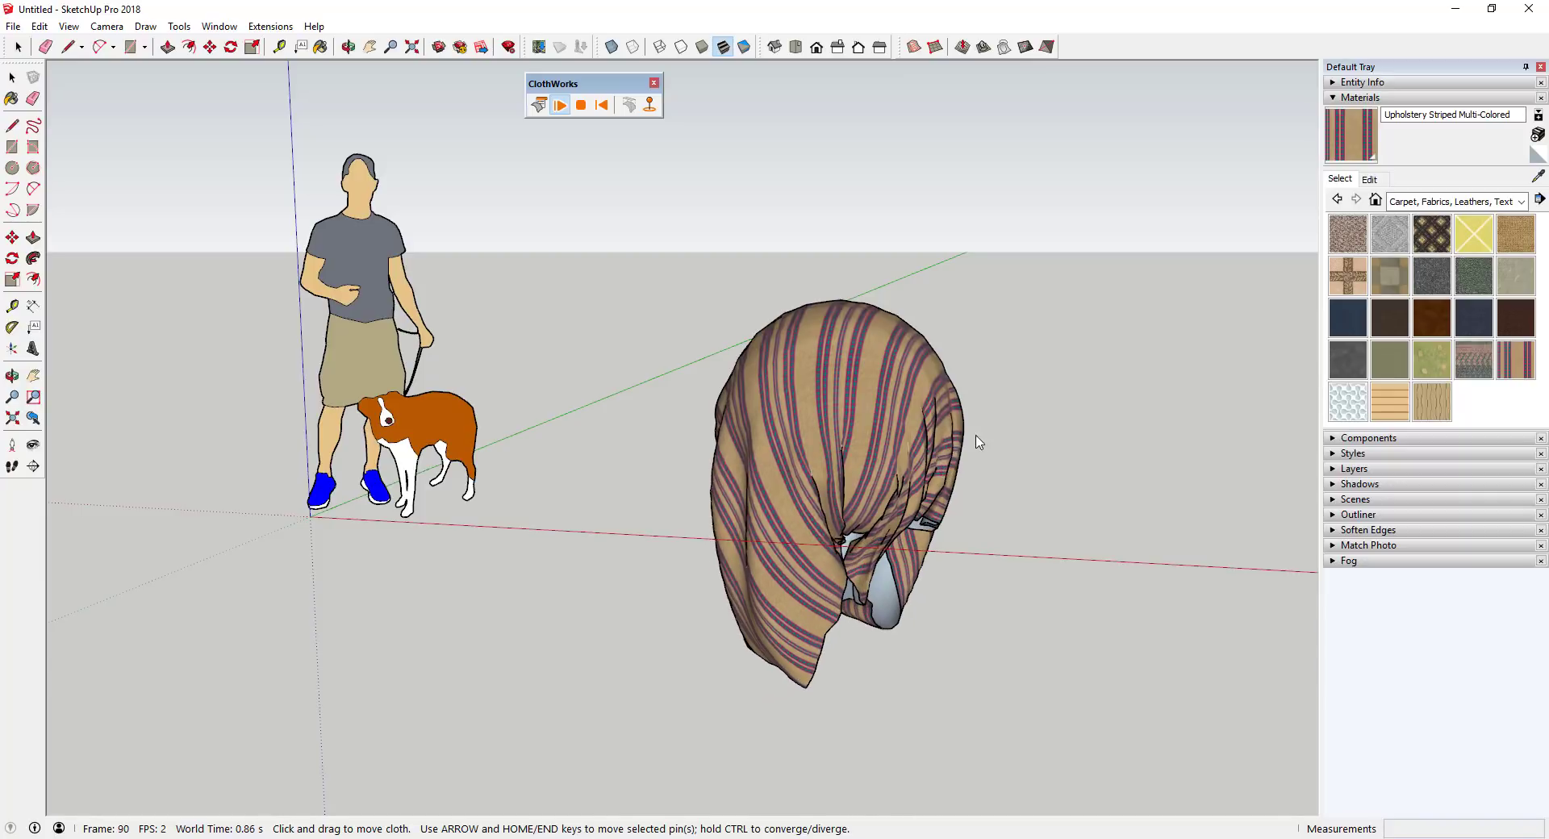
pyautogui.scroll(2, 979, 463)
pyautogui.scroll(-1, 928, 392)
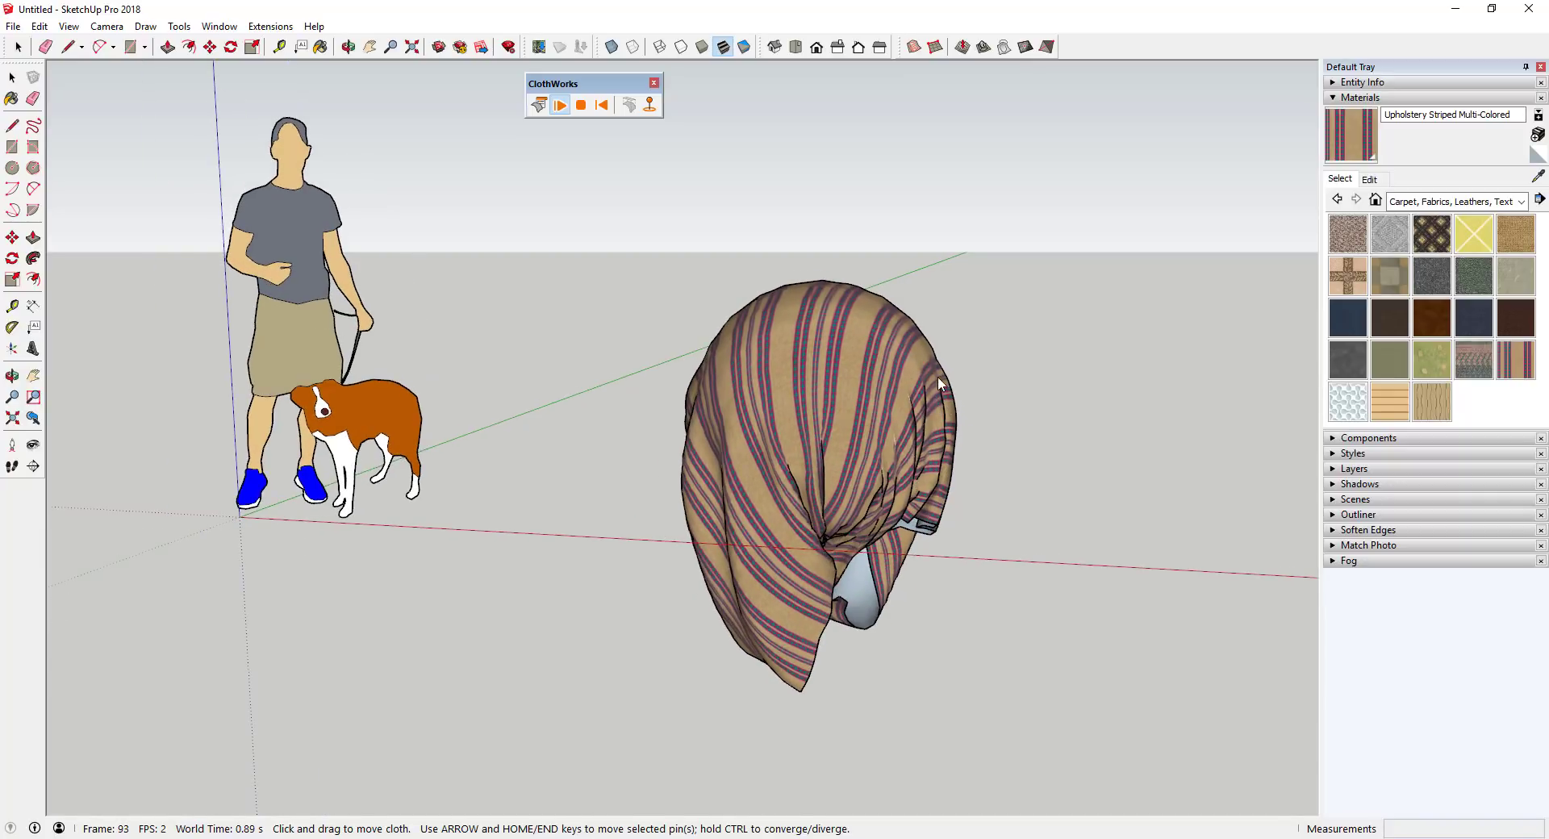
# Step: Pull the simulated cloth at several spots on the sphere to rearrange its folds
pyautogui.moveTo(936, 368); pyautogui.dragTo(942, 331)
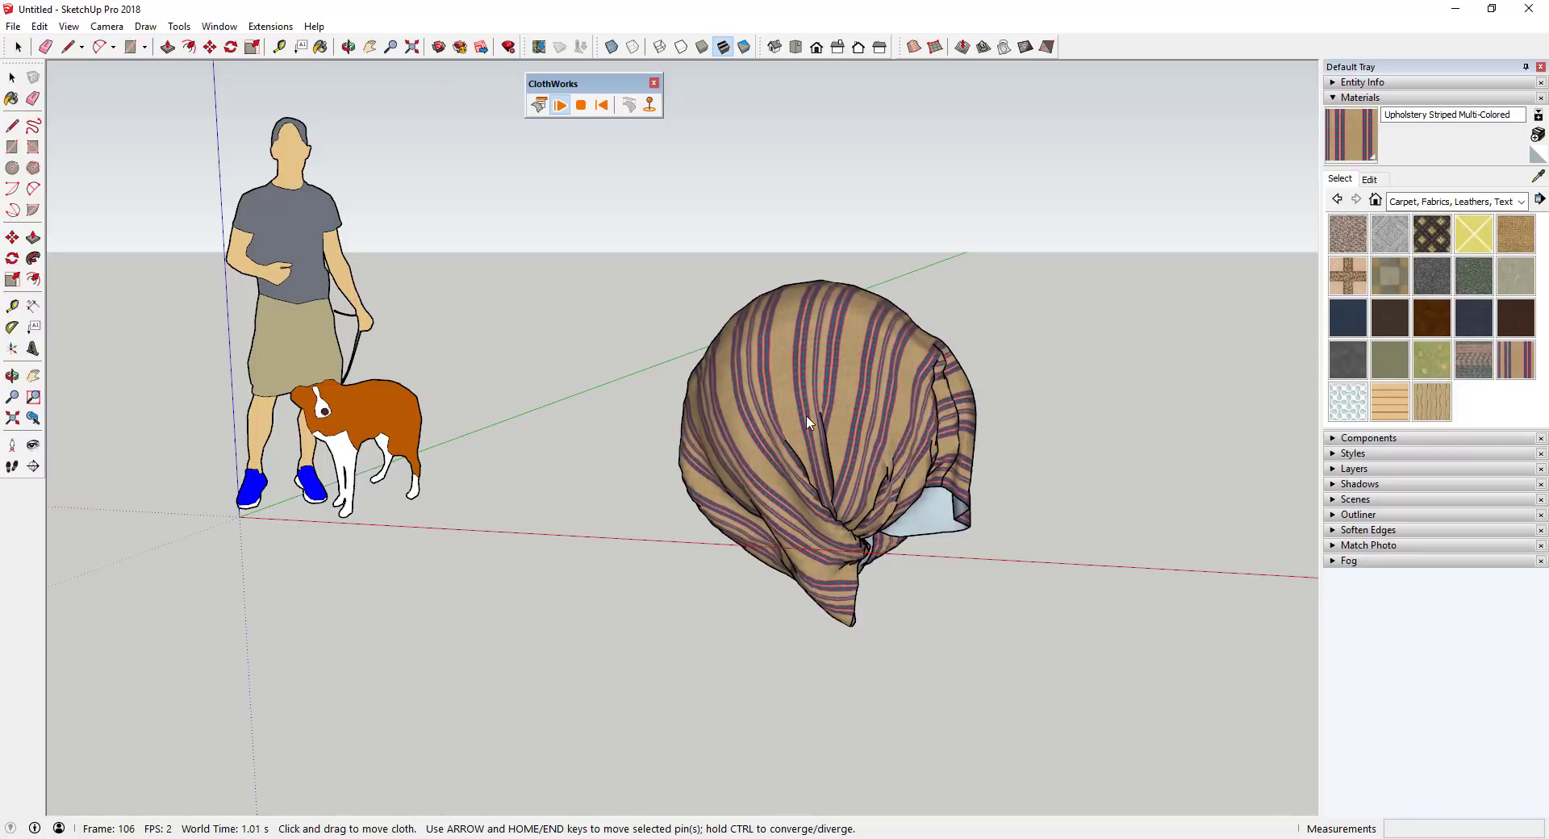
pyautogui.moveTo(792, 307)
pyautogui.mouseDown()
pyautogui.moveTo(792, 345)
pyautogui.moveTo(839, 347)
pyautogui.mouseUp()
pyautogui.moveTo(1003, 352); pyautogui.dragTo(789, 386, button='middle')
pyautogui.click(789, 385)
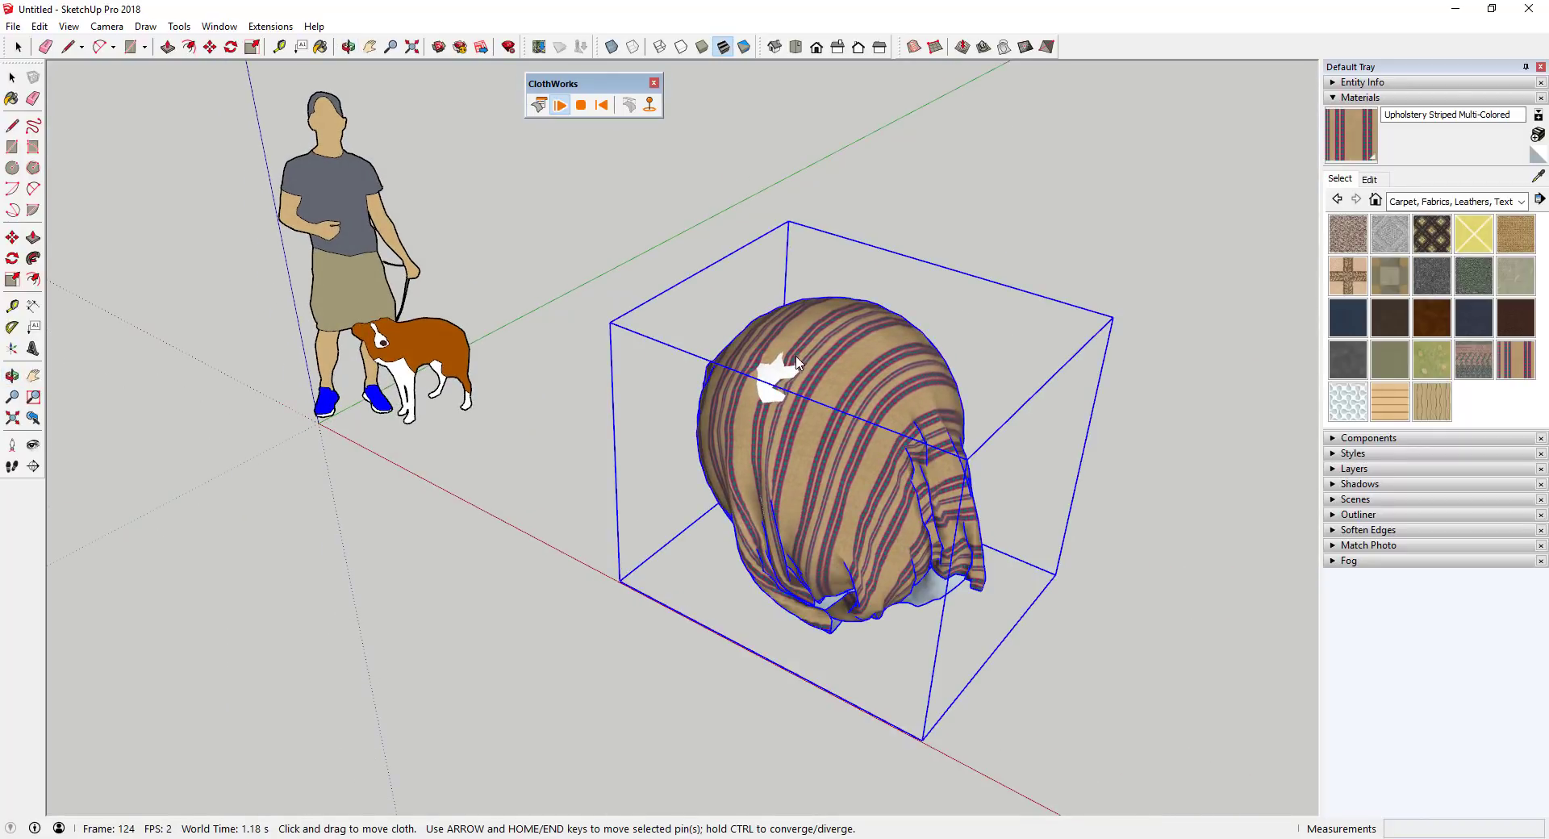
pyautogui.moveTo(802, 380); pyautogui.dragTo(752, 322)
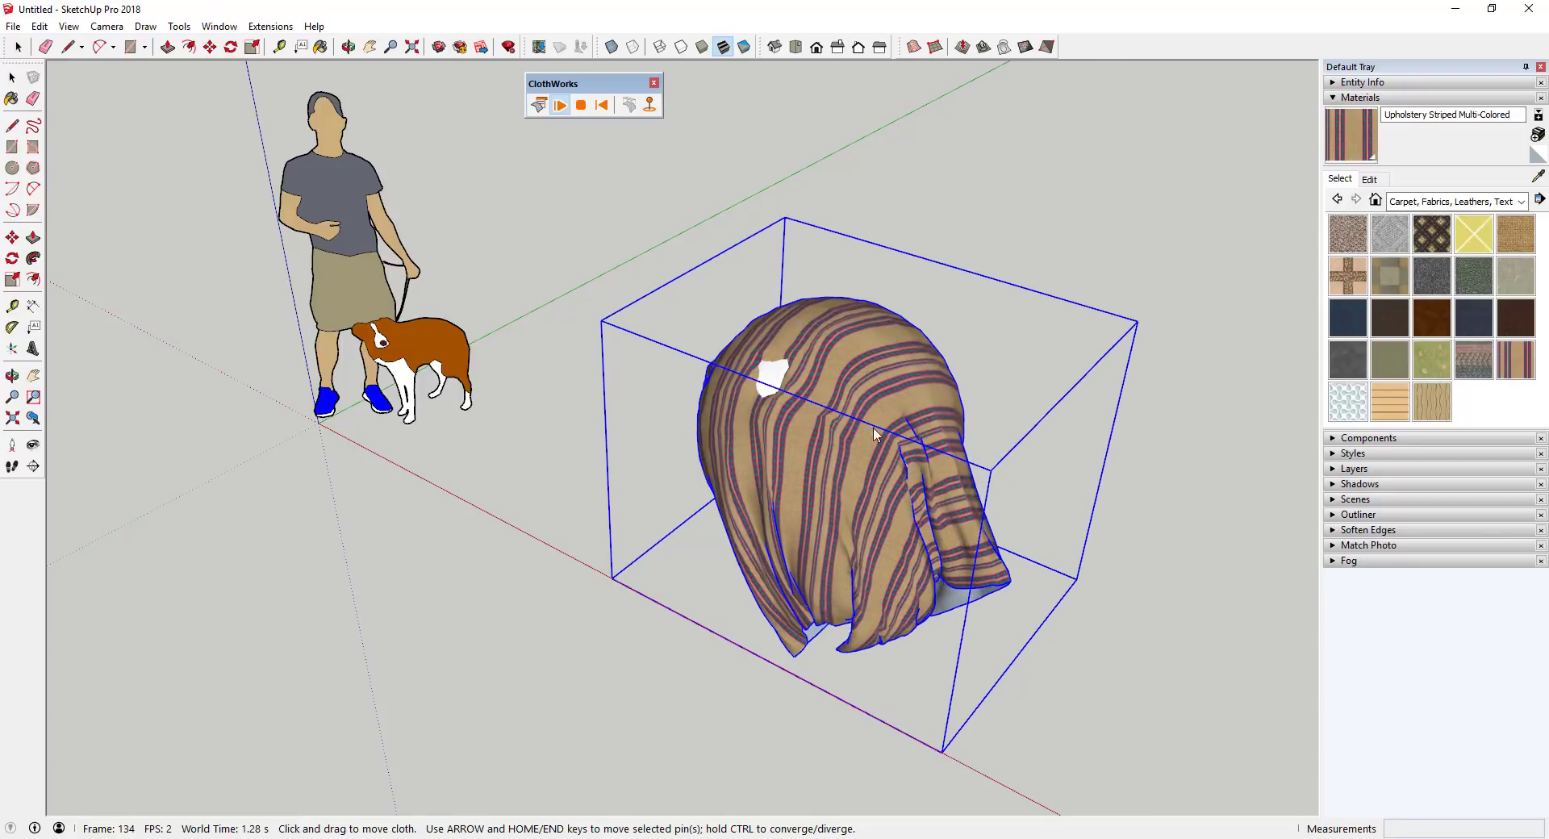
# Step: Check the cloth's folds from other sides and stop the simulation without resetting the cloth layout
pyautogui.moveTo(807, 408); pyautogui.dragTo(798, 361, button='middle')
pyautogui.moveTo(937, 416); pyautogui.dragTo(575, 545, button='middle')
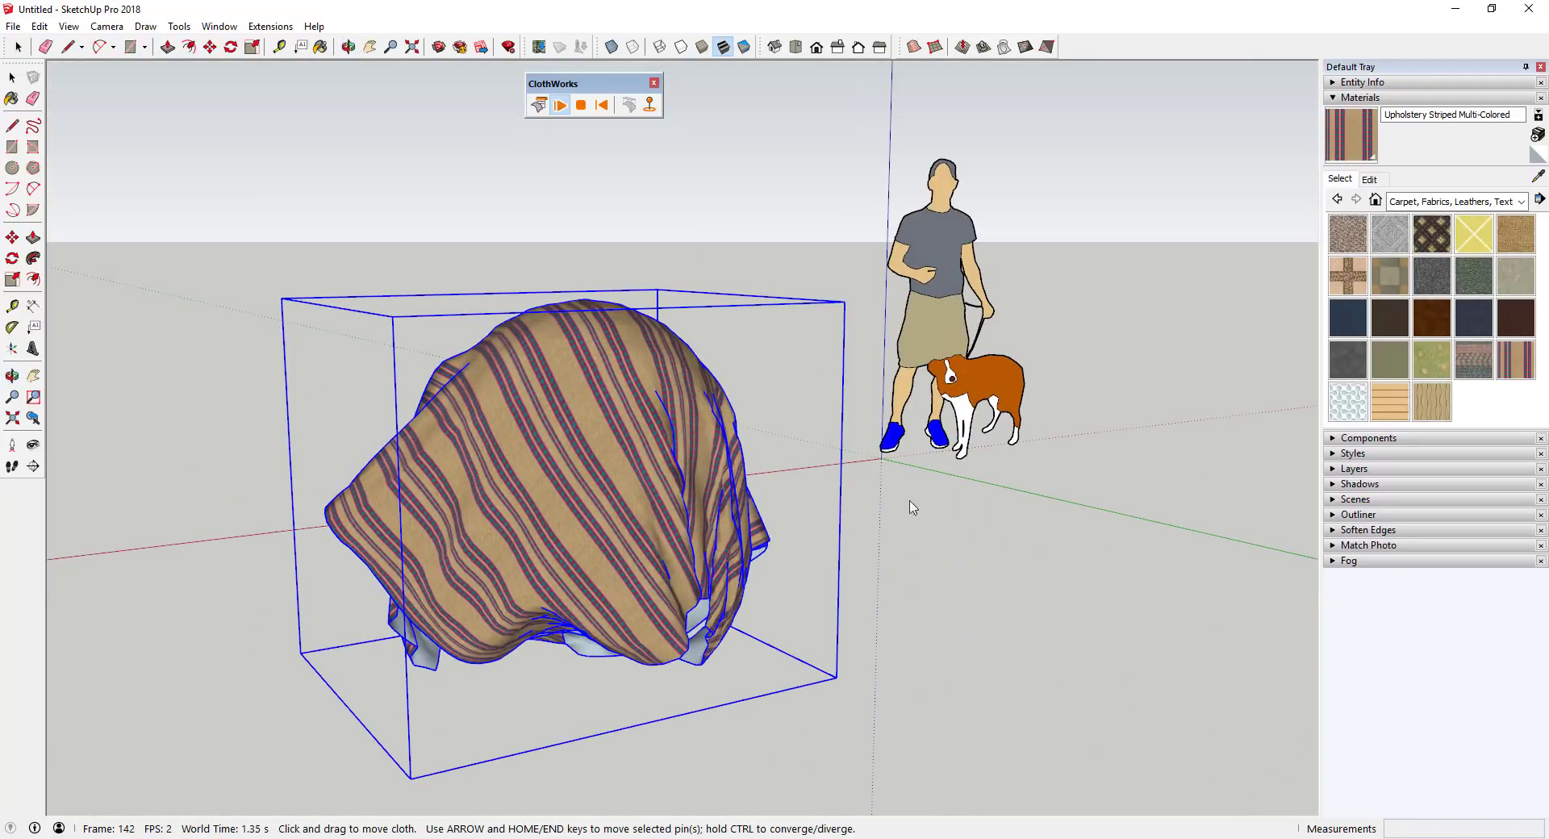
pyautogui.moveTo(880, 468); pyautogui.dragTo(802, 450, button='middle')
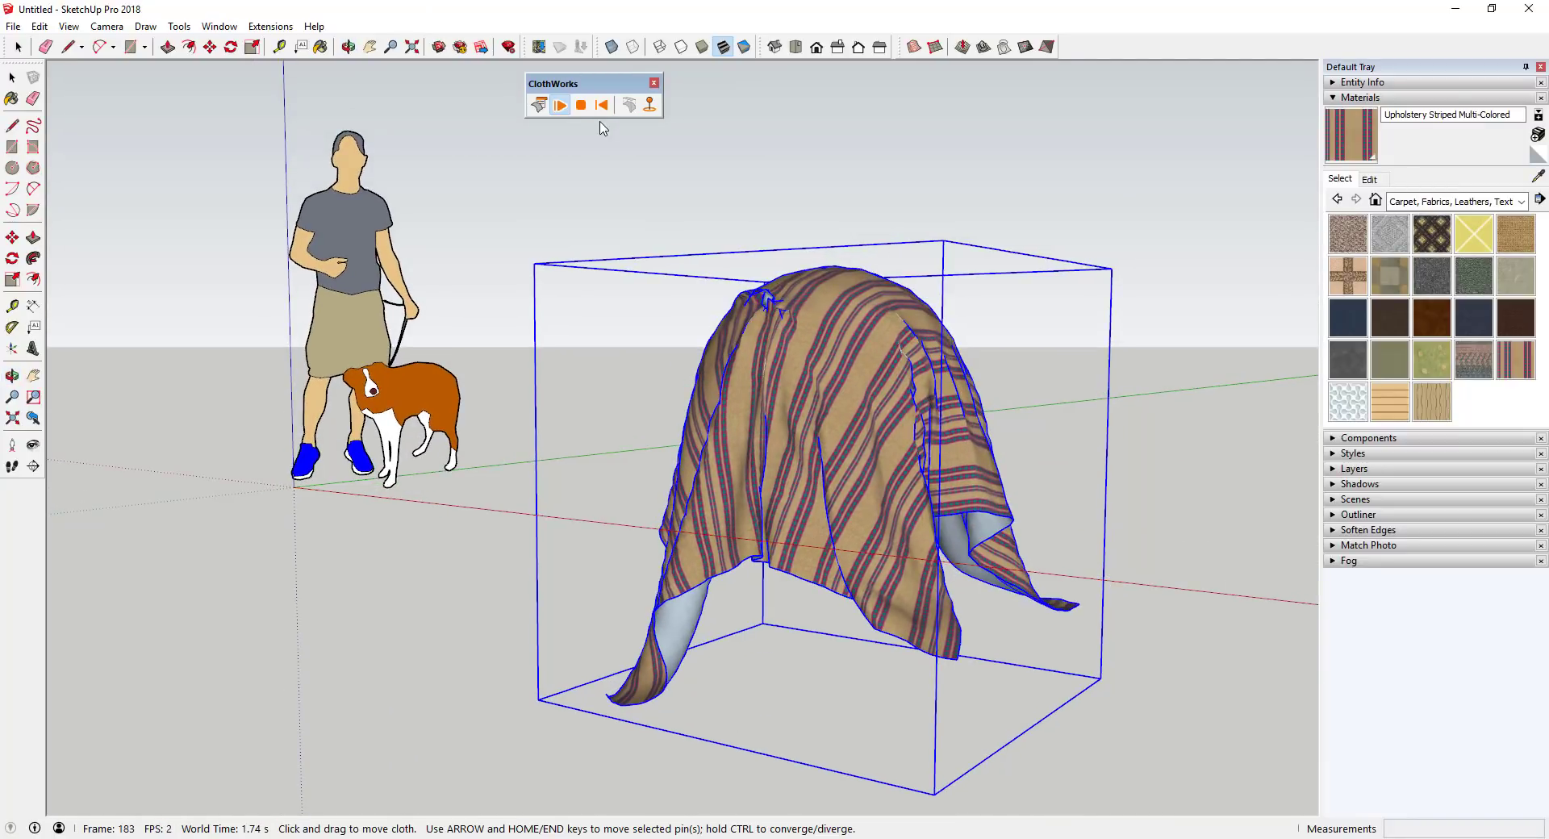
pyautogui.click(581, 105)
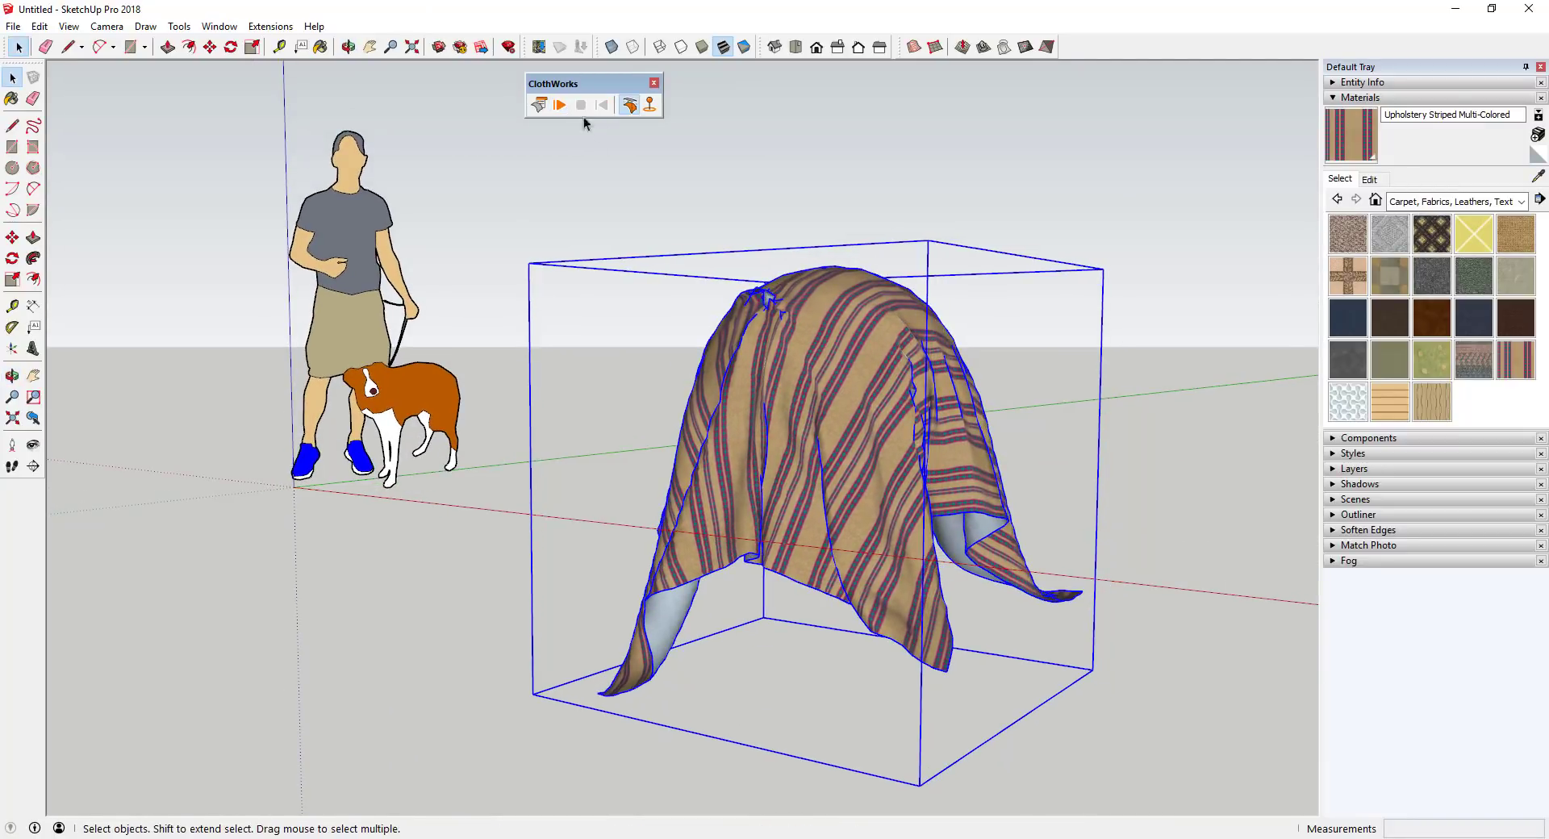
# Step: Switch the cloth to its flat, undraped state and back to the draped one to compare both
pyautogui.moveTo(652, 493); pyautogui.dragTo(775, 565, button='middle')
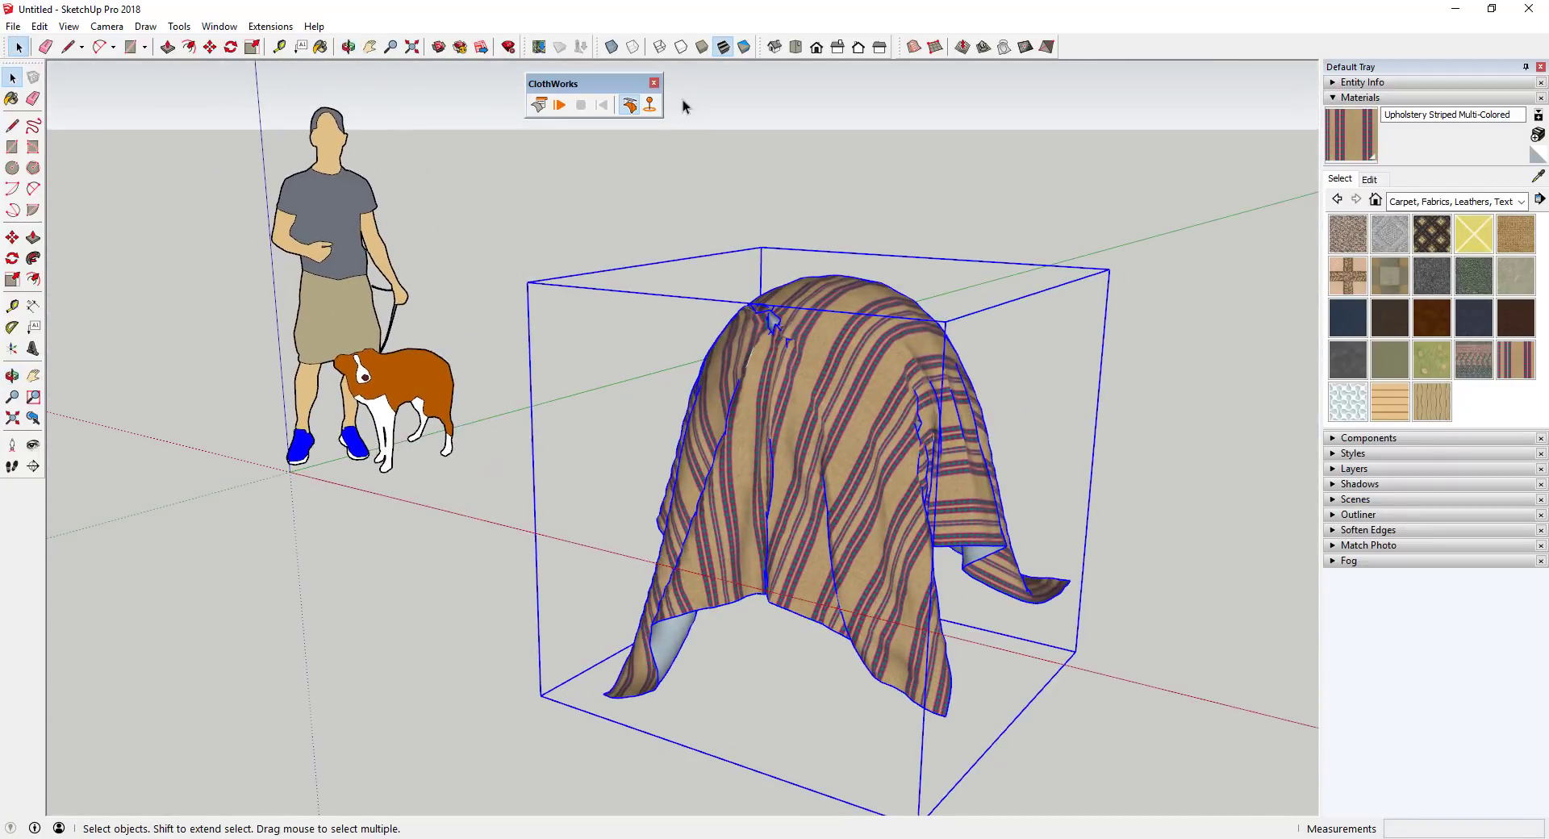
pyautogui.click(629, 106)
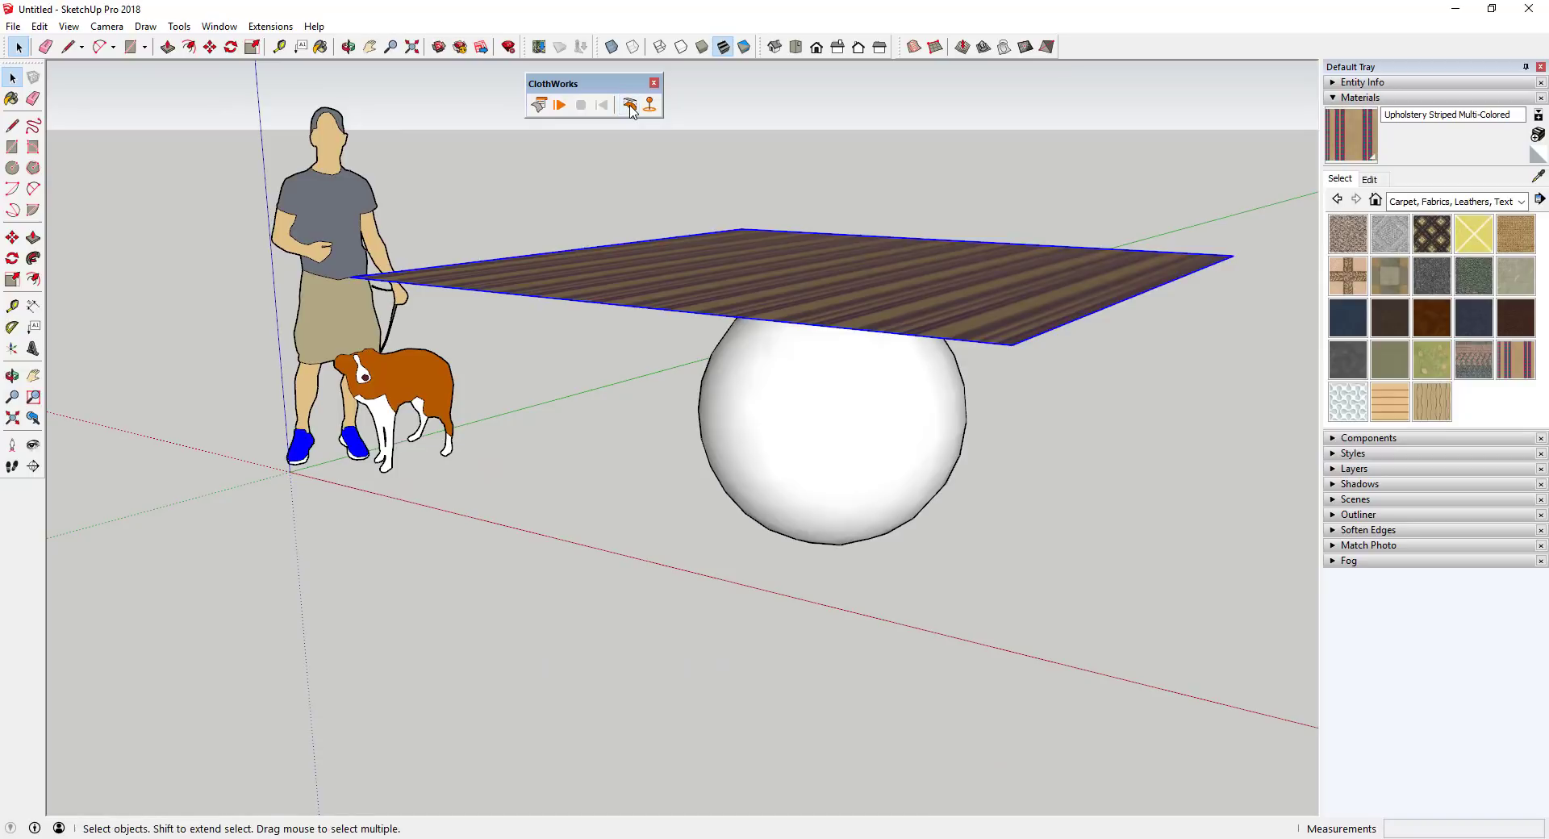
pyautogui.click(631, 106)
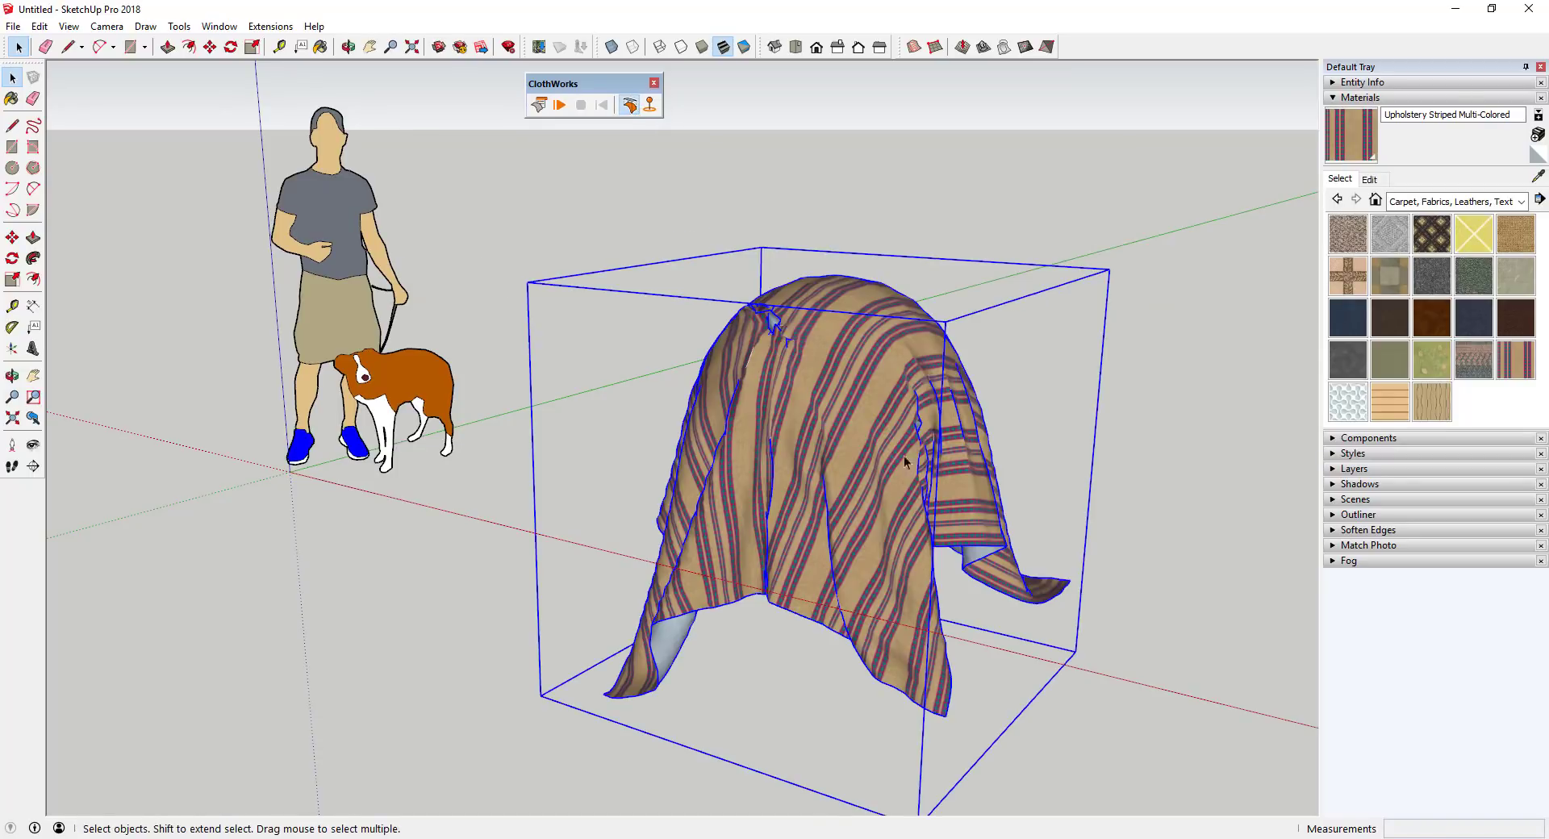
# Step: Apply ClothWorks Laplacian Smoothing to the striped cloth draped over the sphere
pyautogui.moveTo(1008, 446); pyautogui.dragTo(749, 440, button='middle')
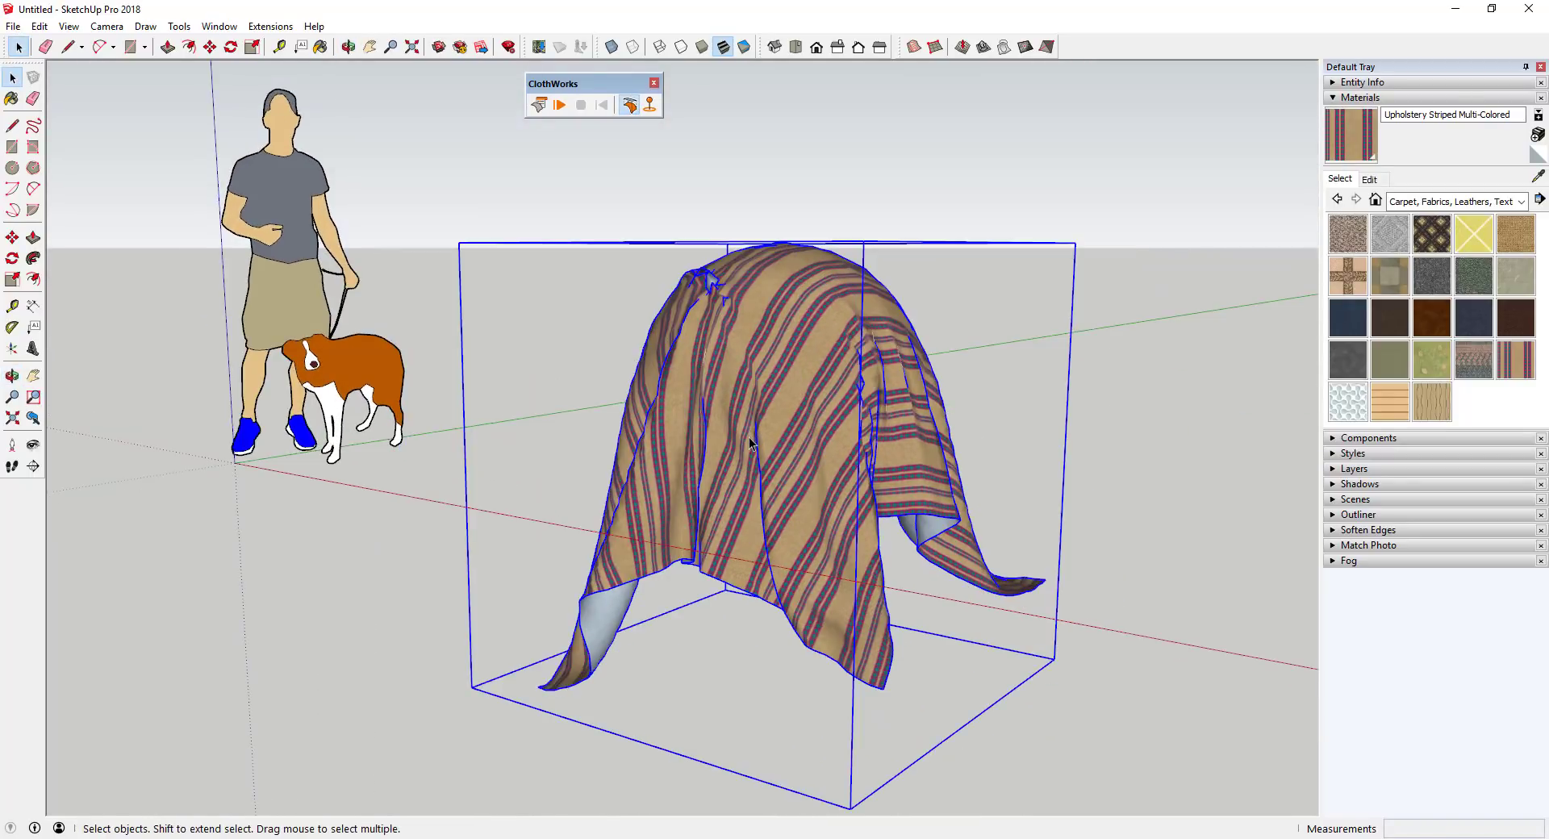
pyautogui.scroll(2, 813, 479)
pyautogui.rightClick(805, 467)
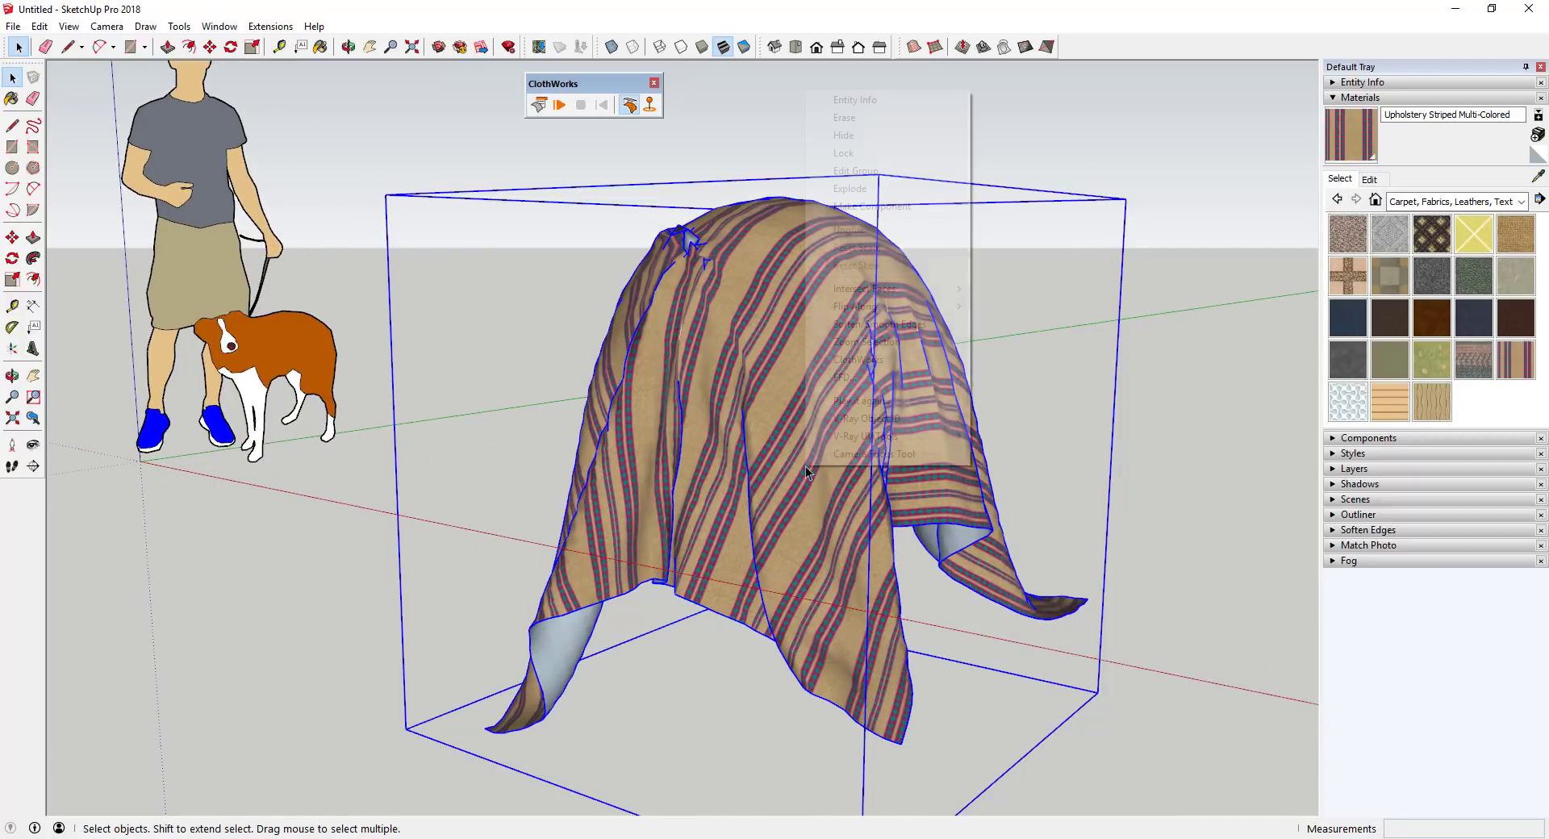
pyautogui.moveTo(865, 365)
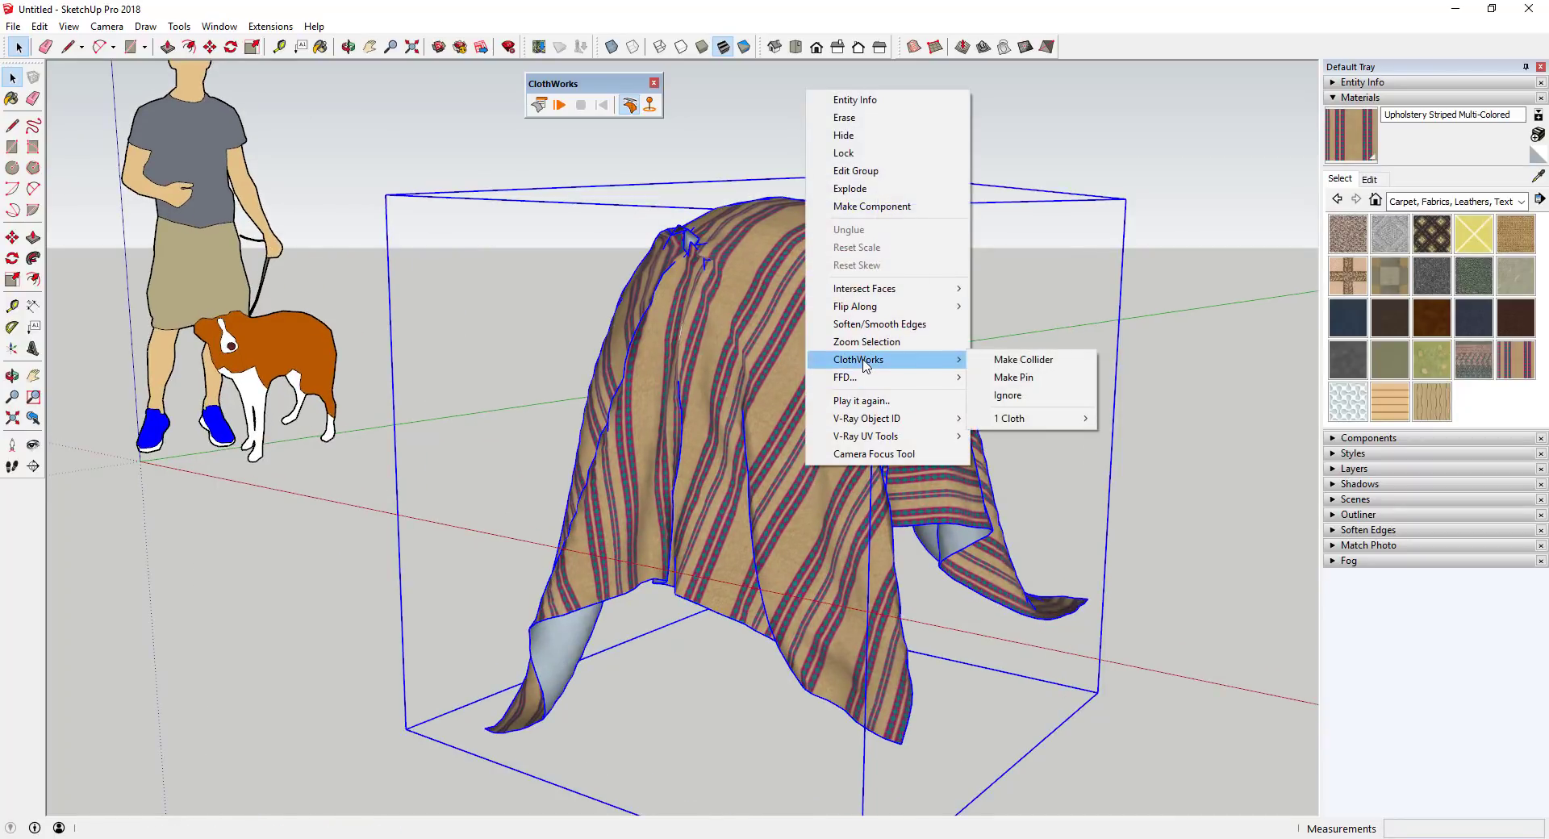
pyautogui.moveTo(1015, 420)
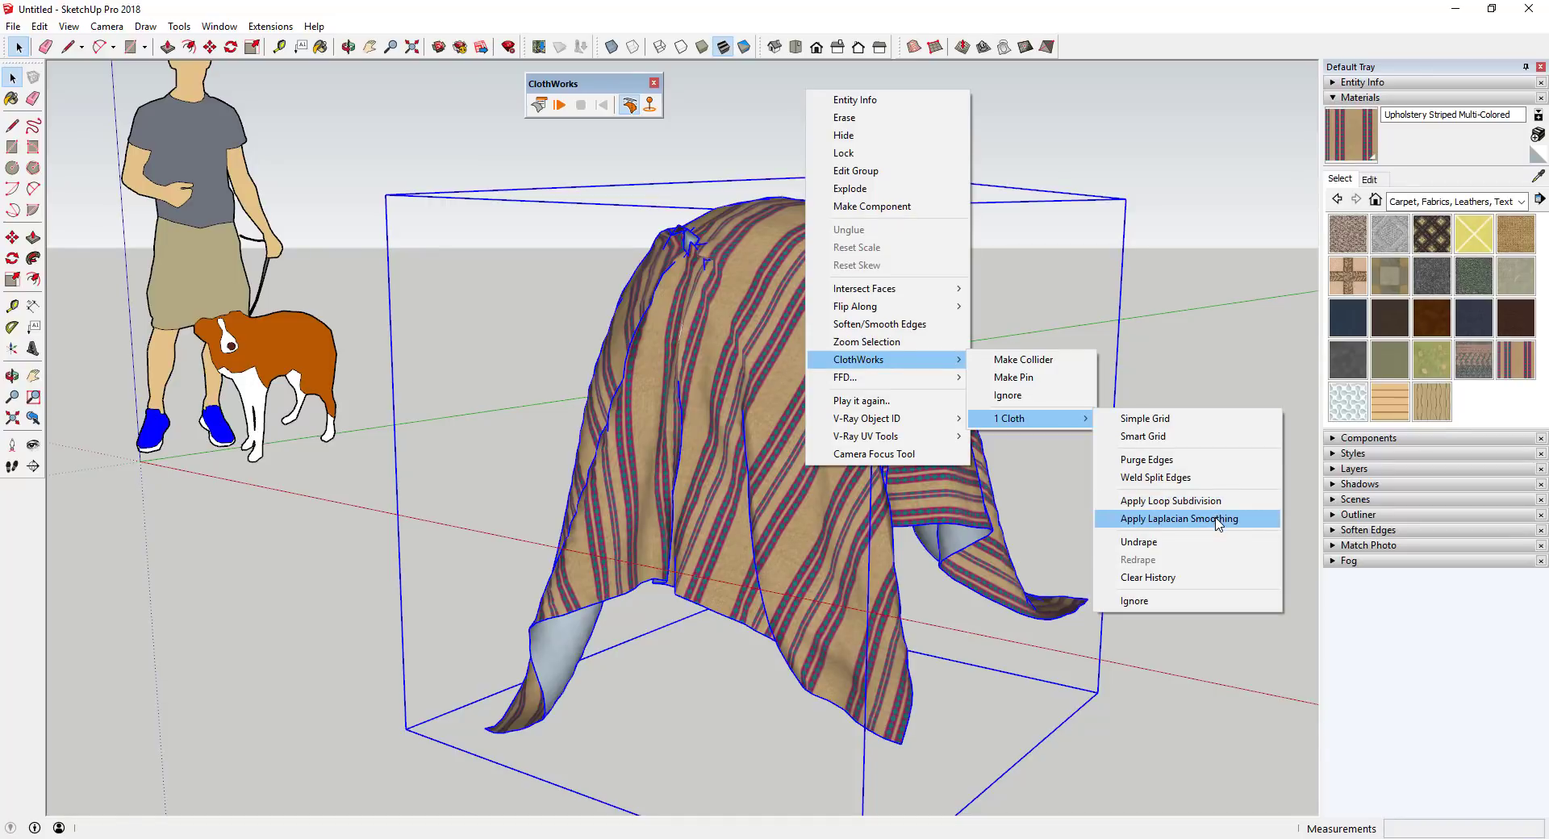
pyautogui.click(1217, 521)
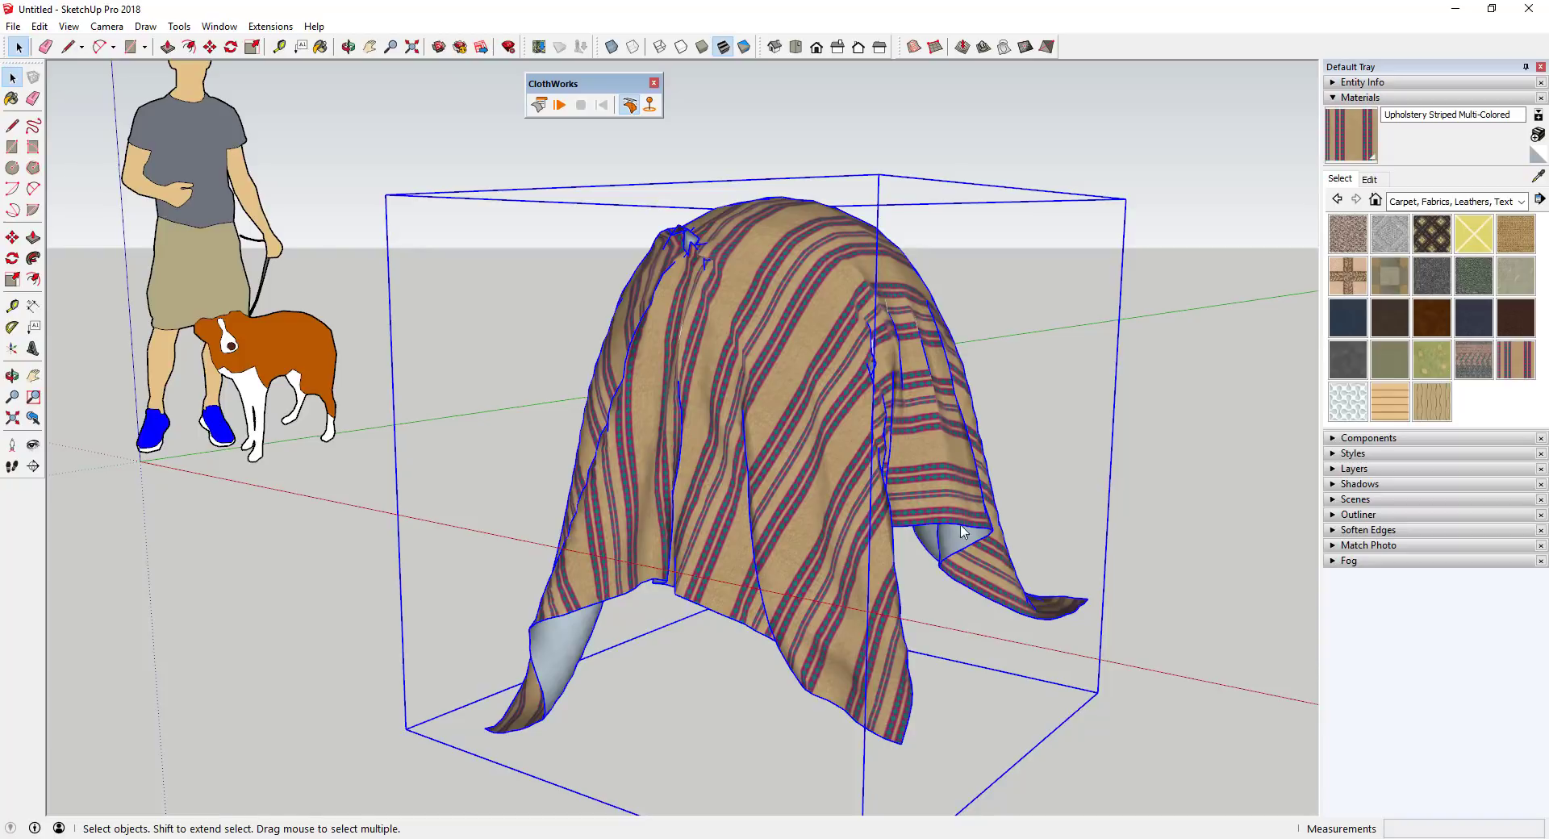
# Step: Smooth the draped cloth a second time with Laplacian Smoothing set to 1 iteration
pyautogui.rightClick(809, 439)
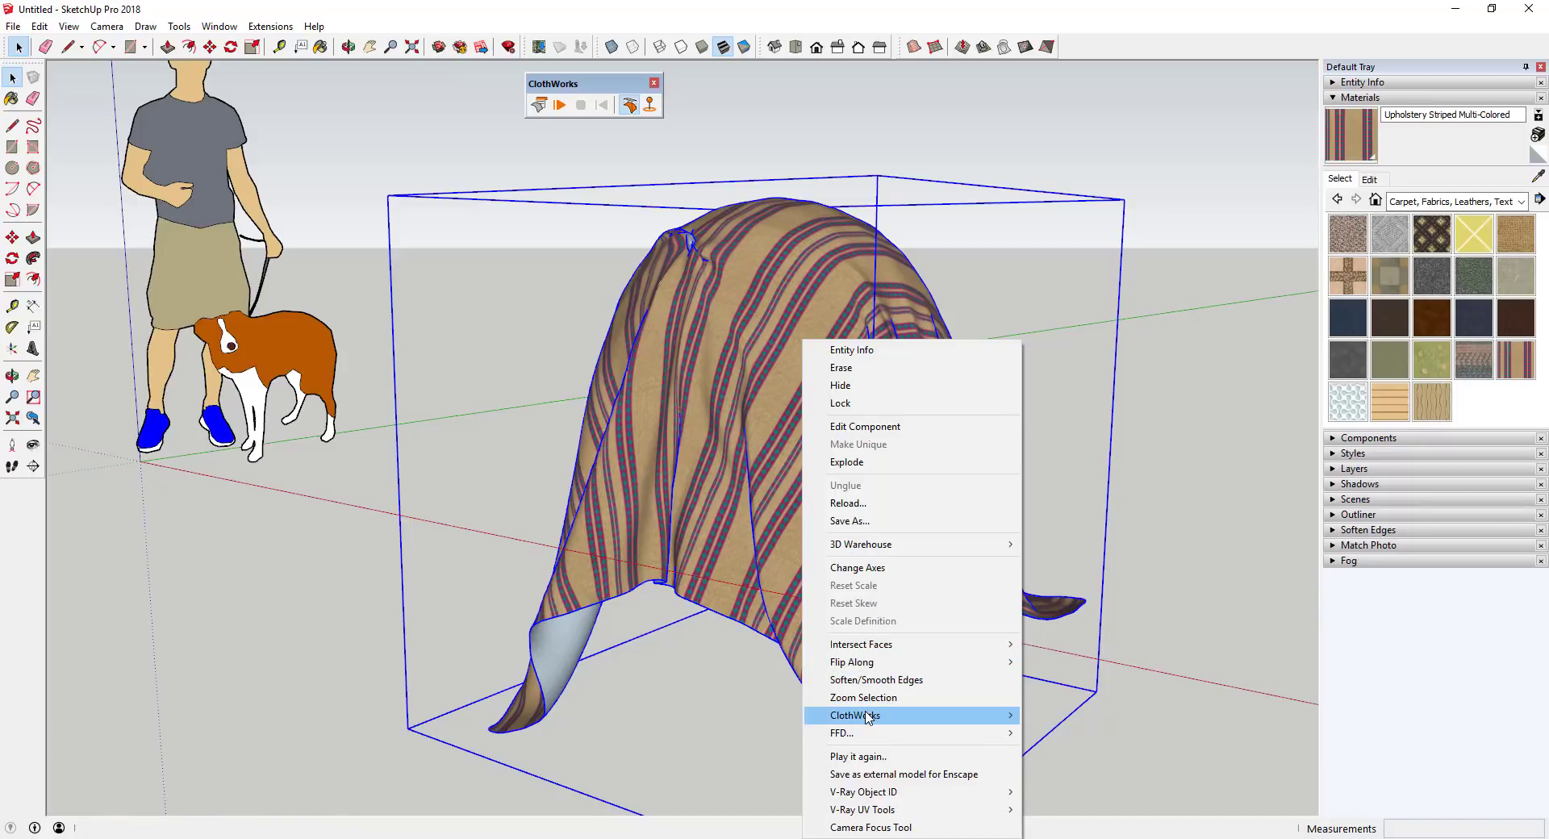
pyautogui.moveTo(870, 716)
pyautogui.moveTo(1073, 777)
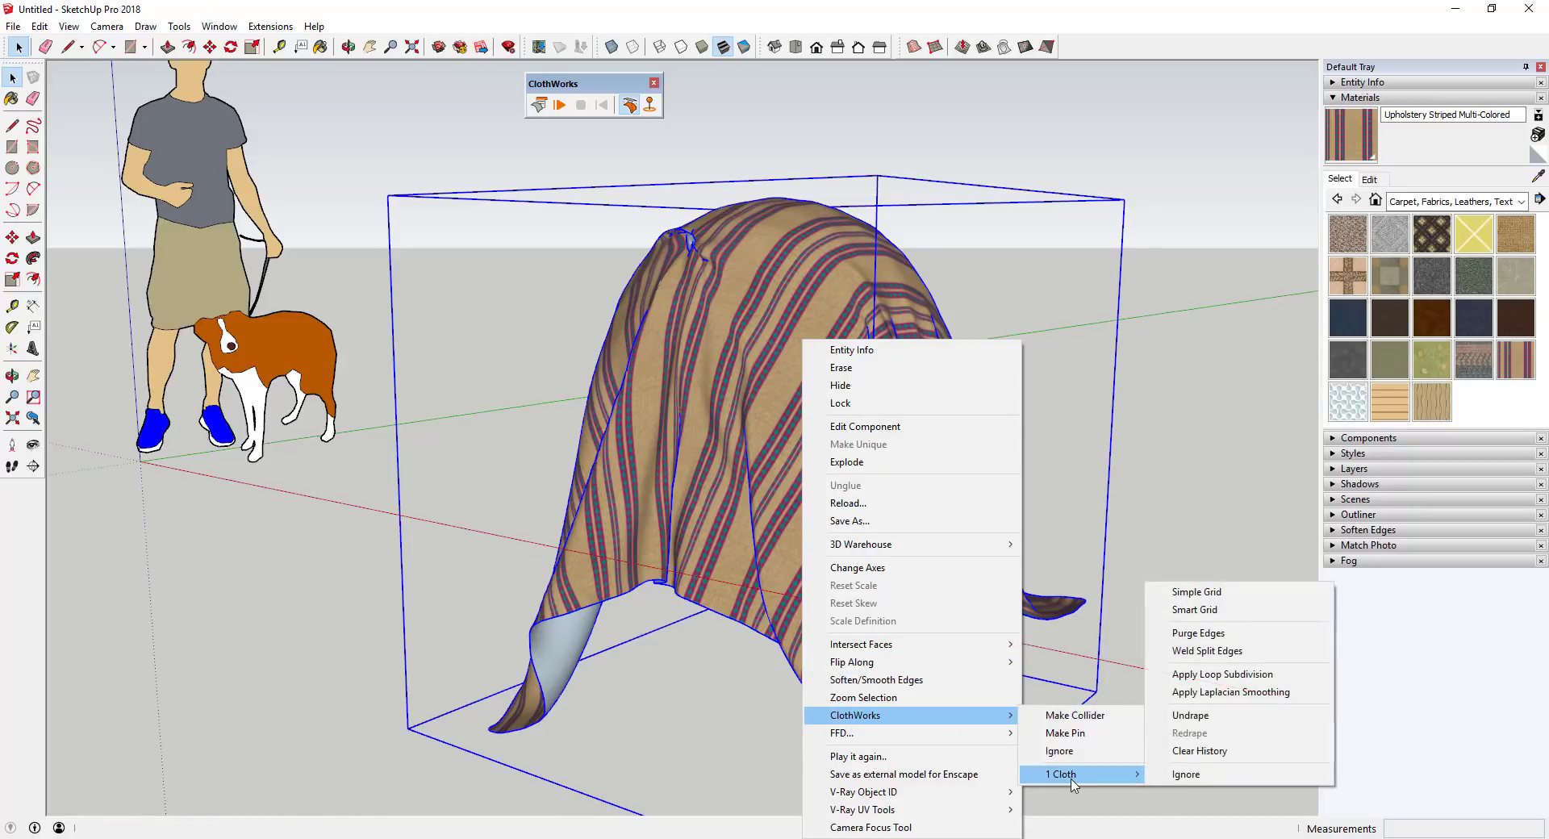
pyautogui.click(1235, 693)
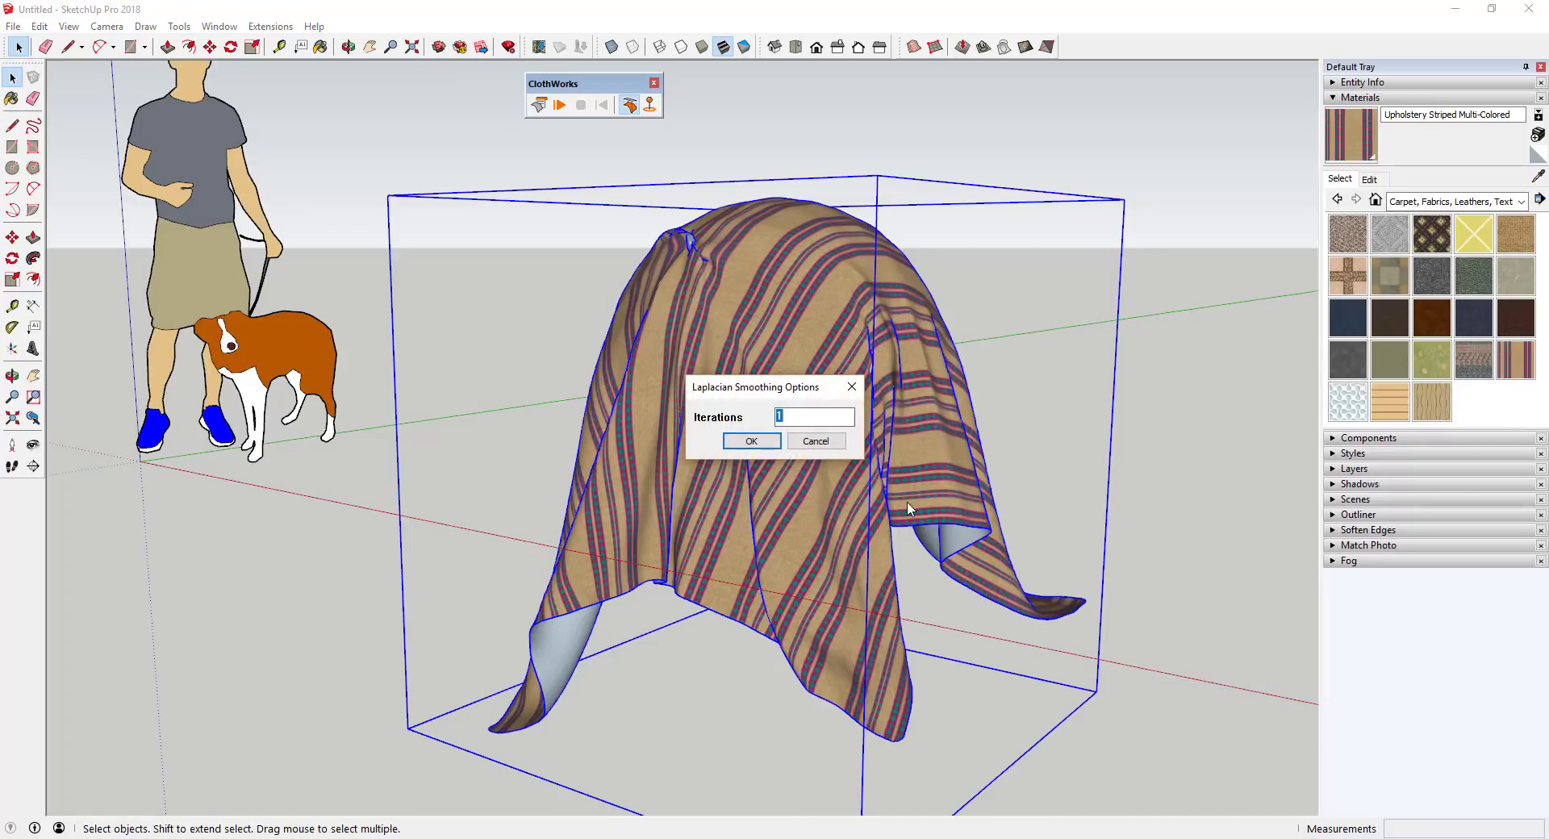
pyautogui.click(751, 441)
# Step: Examine the smoothed cloth's folds and lower edges up close and from several sides
pyautogui.scroll(6, 1040, 504)
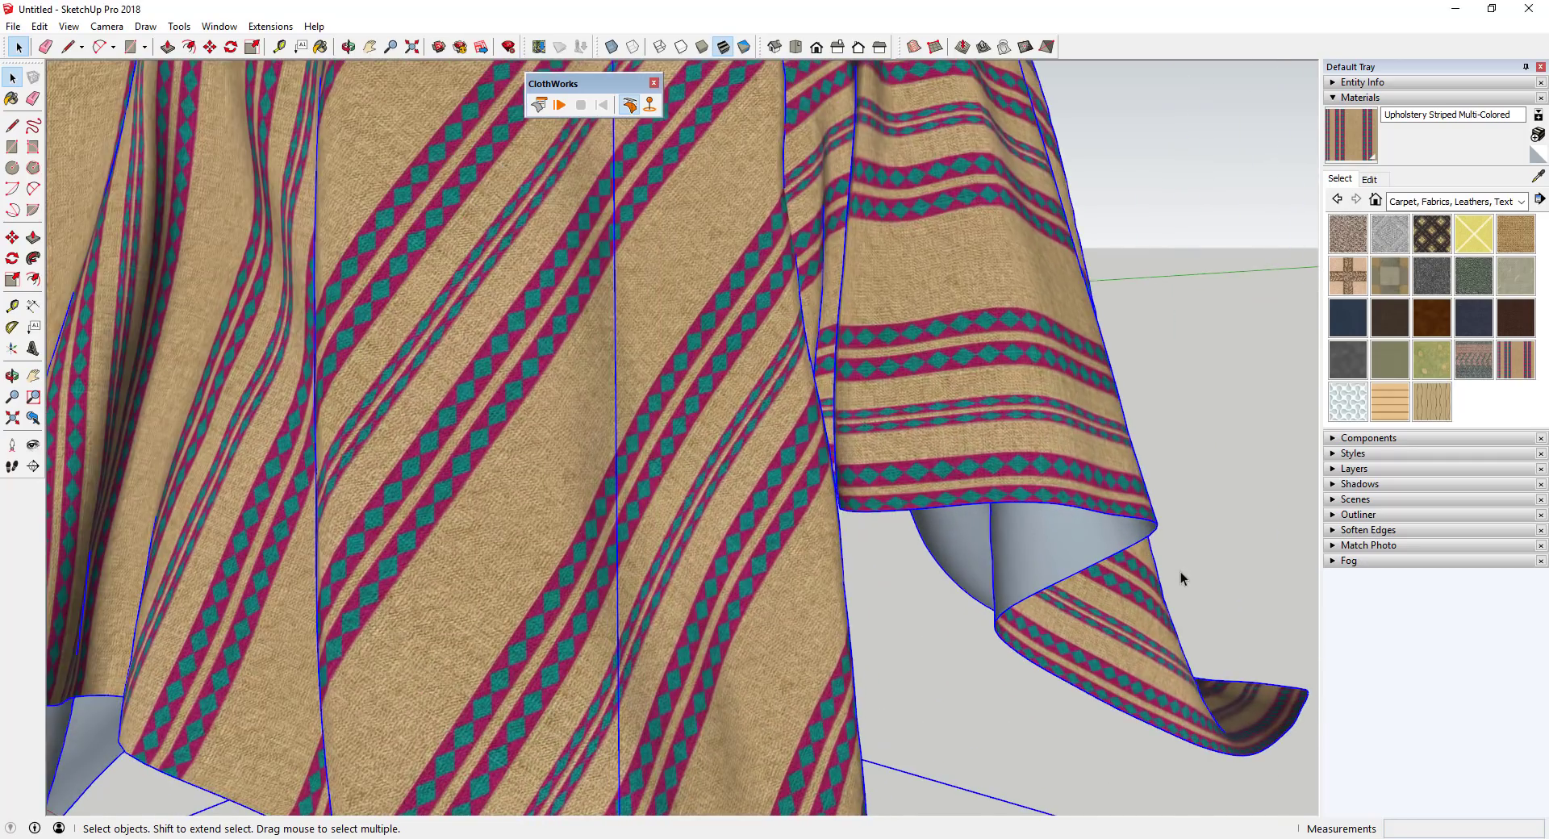
pyautogui.moveTo(1179, 571); pyautogui.dragTo(951, 511, button='middle')
pyautogui.scroll(-6, 748, 508)
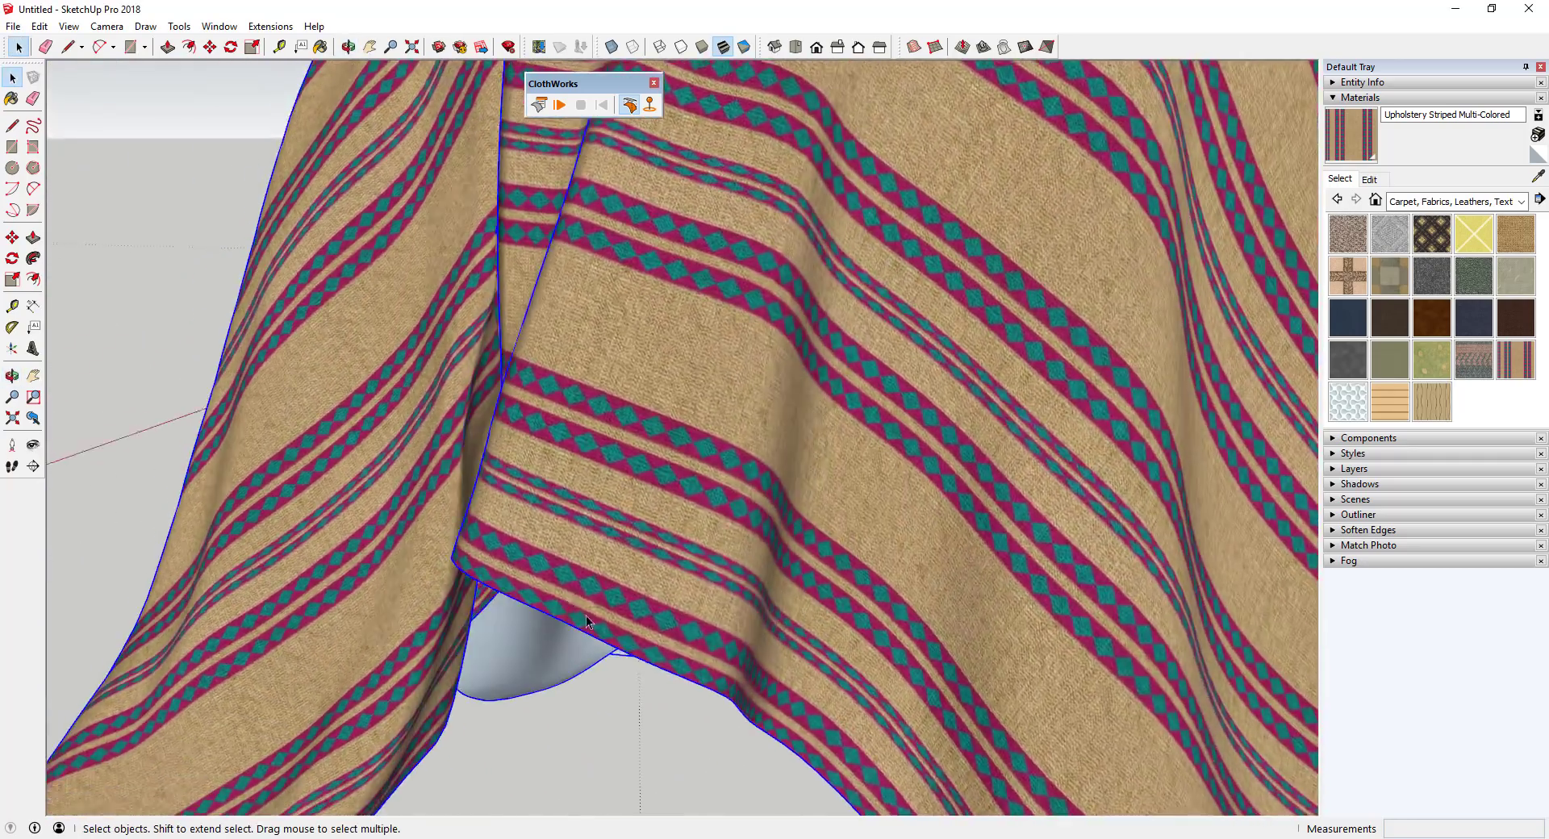
pyautogui.scroll(5, 784, 362)
pyautogui.moveTo(784, 361)
pyautogui.mouseDown(button='middle')
pyautogui.moveTo(633, 373)
pyautogui.moveTo(962, 360)
pyautogui.mouseUp(button='middle')
pyautogui.scroll(-2, 833, 399)
pyautogui.scroll(-4, 832, 399)
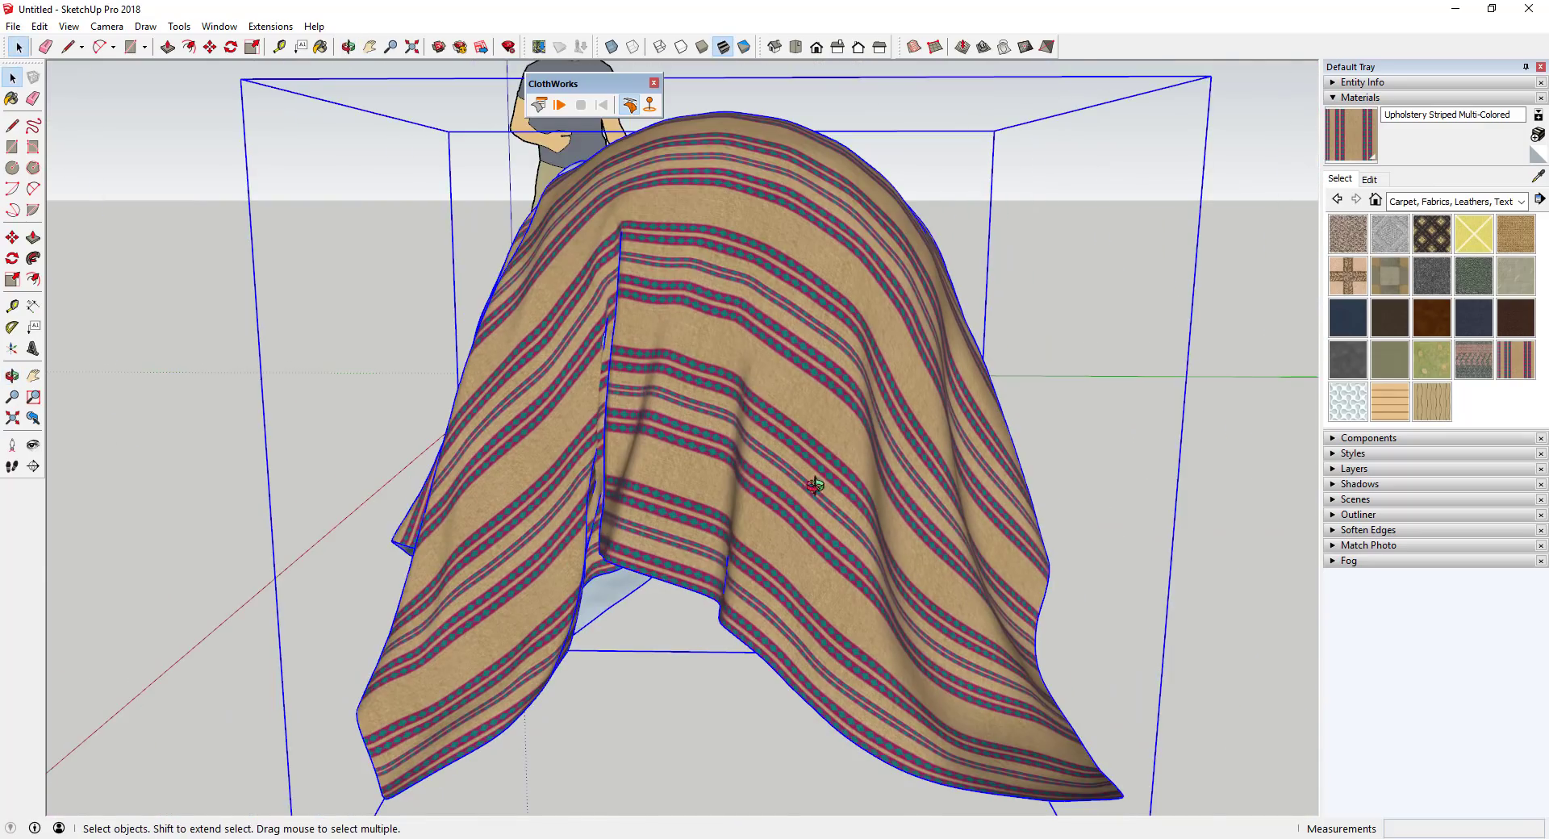
pyautogui.moveTo(815, 484)
pyautogui.mouseDown(button='middle')
pyautogui.moveTo(723, 449)
pyautogui.moveTo(723, 408)
pyautogui.moveTo(1101, 398)
pyautogui.mouseUp(button='middle')
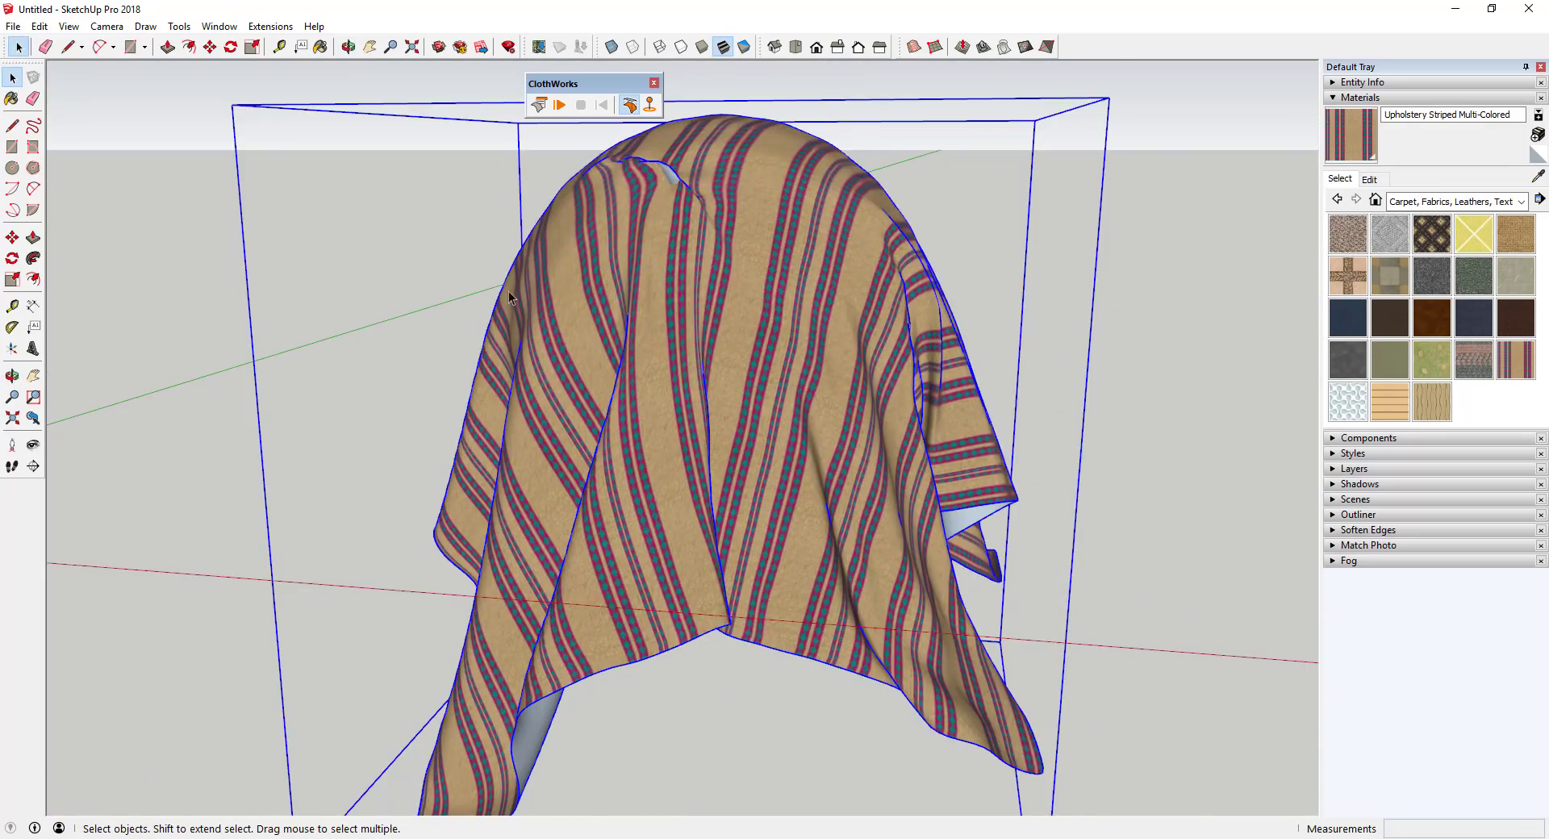
# Step: Draw an upright rectangle about 5' 3 3/4" by 7' 3/8" on the ground along the red axis, beside the draped cloth
pyautogui.scroll(-8, 508, 295)
pyautogui.moveTo(486, 284); pyautogui.dragTo(578, 297, button='middle')
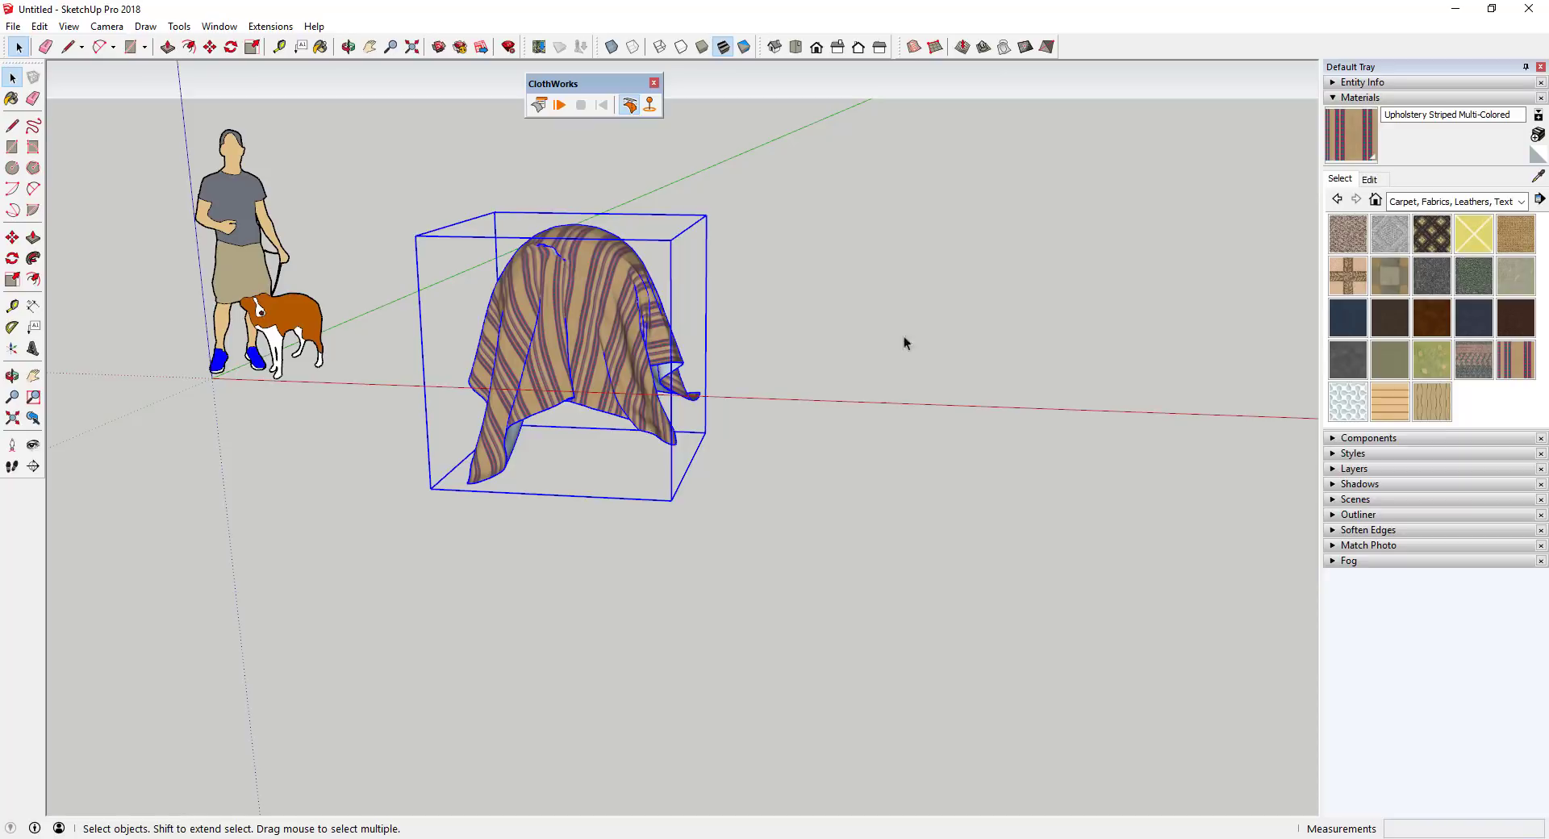
pyautogui.press('r')
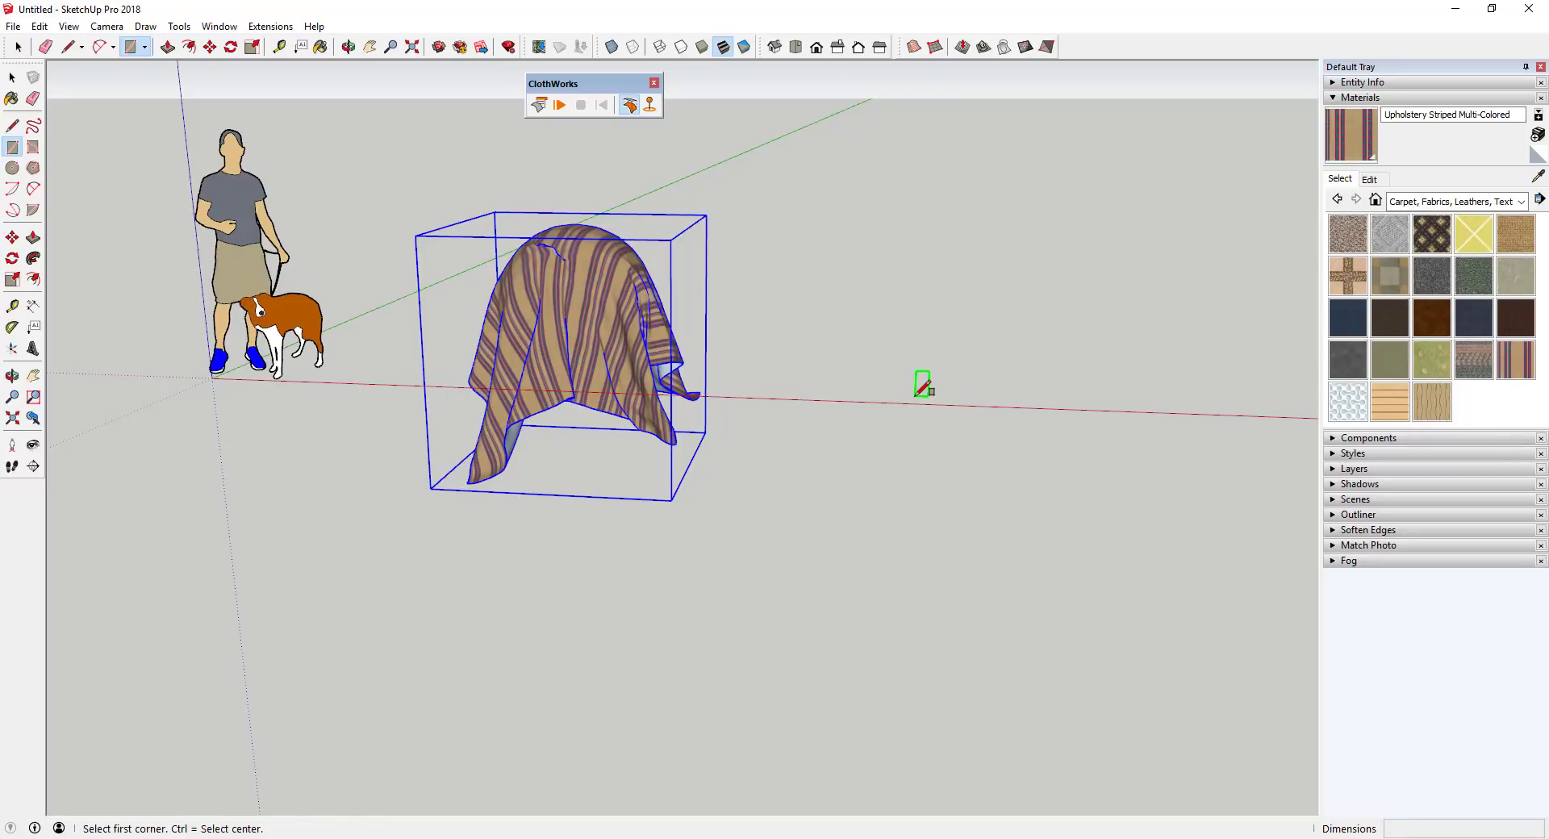
pyautogui.click(916, 395)
pyautogui.click(1178, 93)
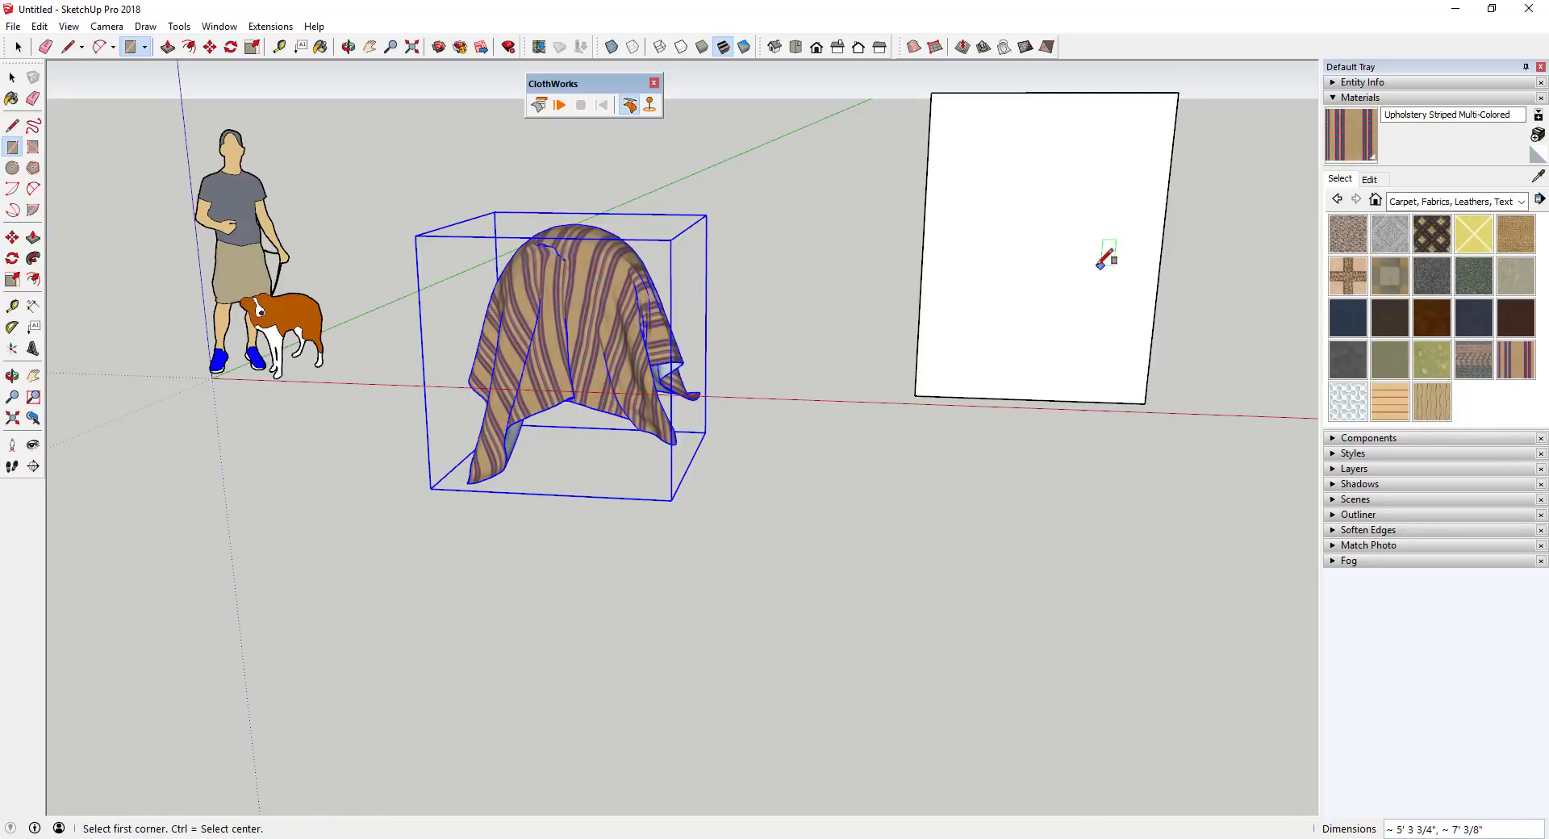
pyautogui.moveTo(1105, 258); pyautogui.dragTo(1186, 201, button='middle')
pyautogui.scroll(3, 1129, 218)
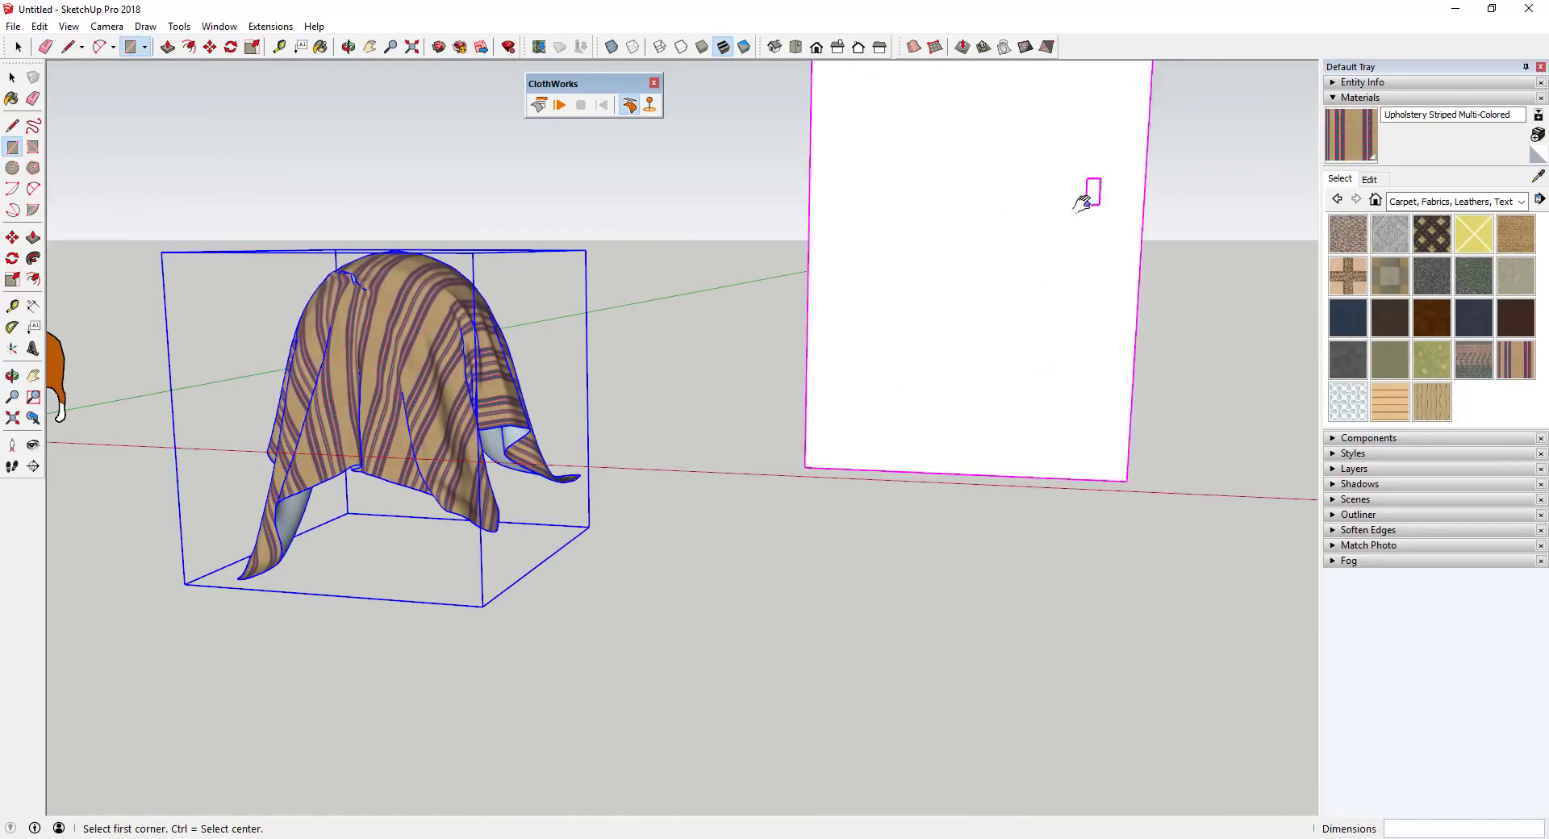
pyautogui.moveTo(1081, 204)
pyautogui.mouseDown(button='middle')
pyautogui.moveTo(1068, 349)
pyautogui.moveTo(1075, 218)
pyautogui.mouseUp(button='middle')
pyautogui.press('space')
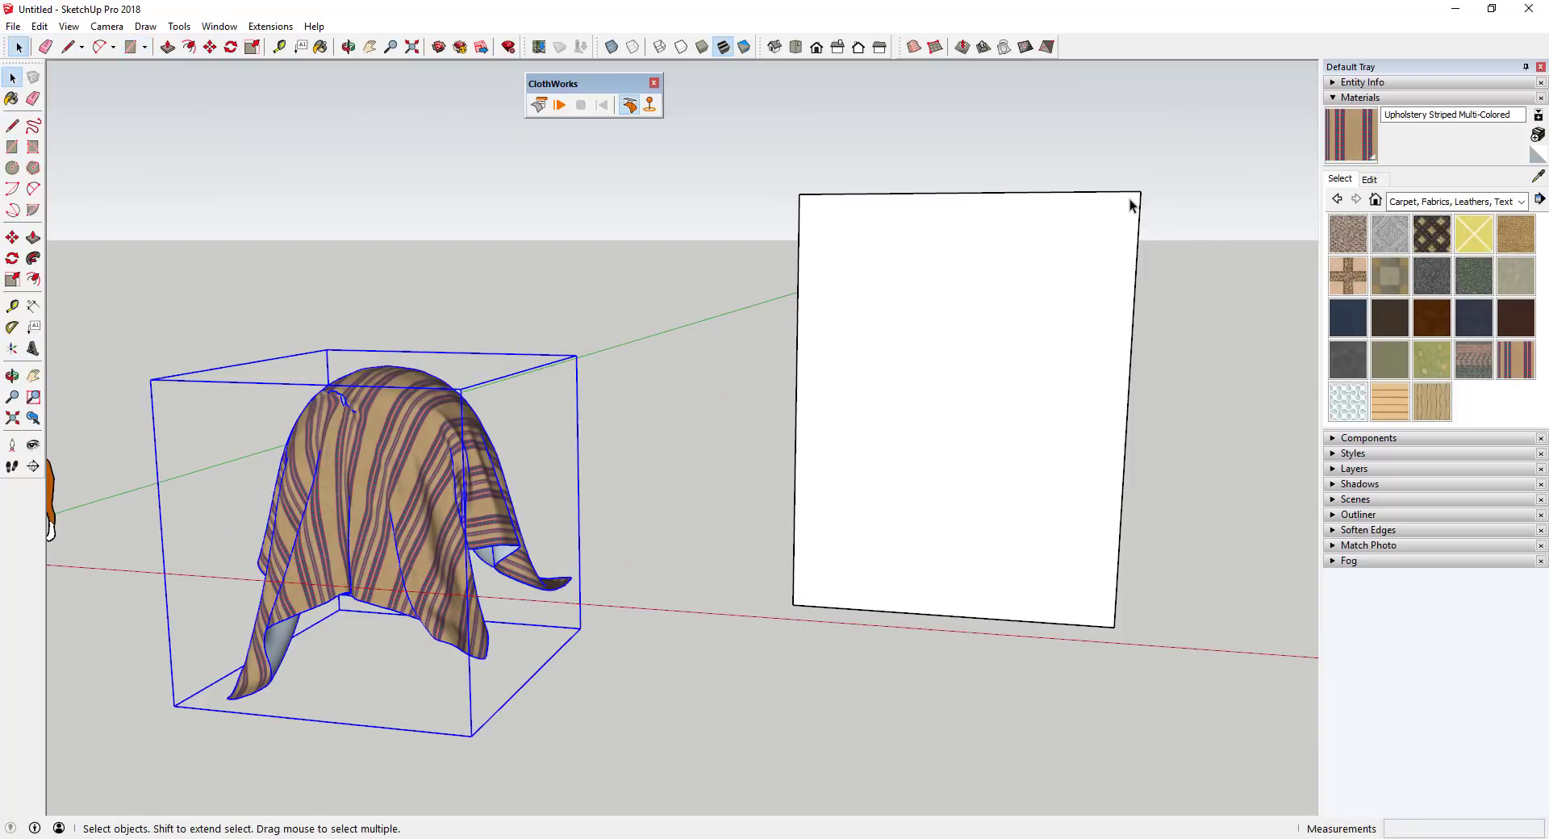
pyautogui.moveTo(991, 319); pyautogui.dragTo(968, 359, button='middle')
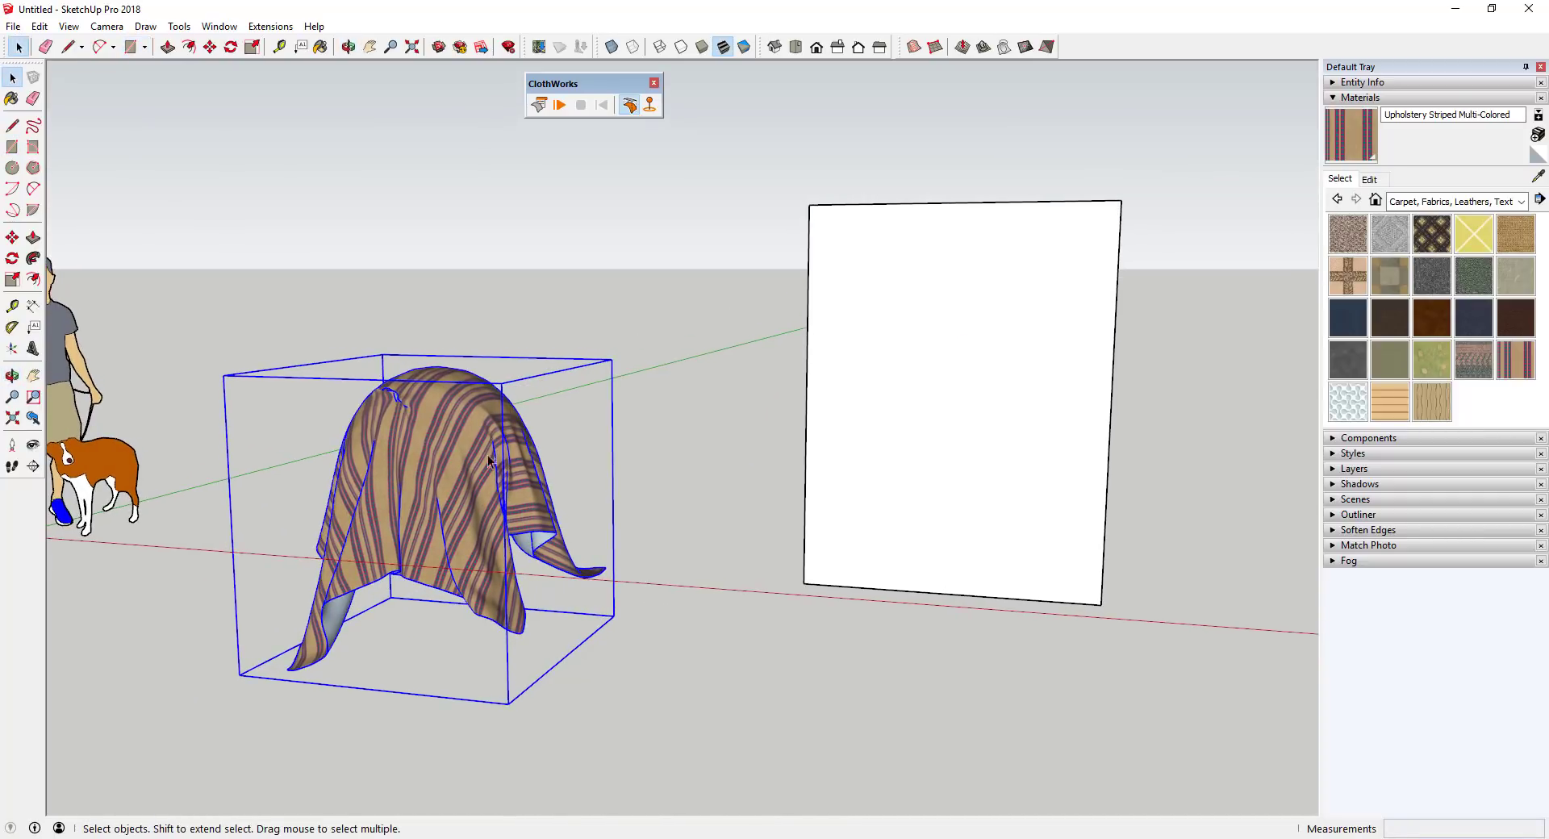
pyautogui.rightClick(434, 453)
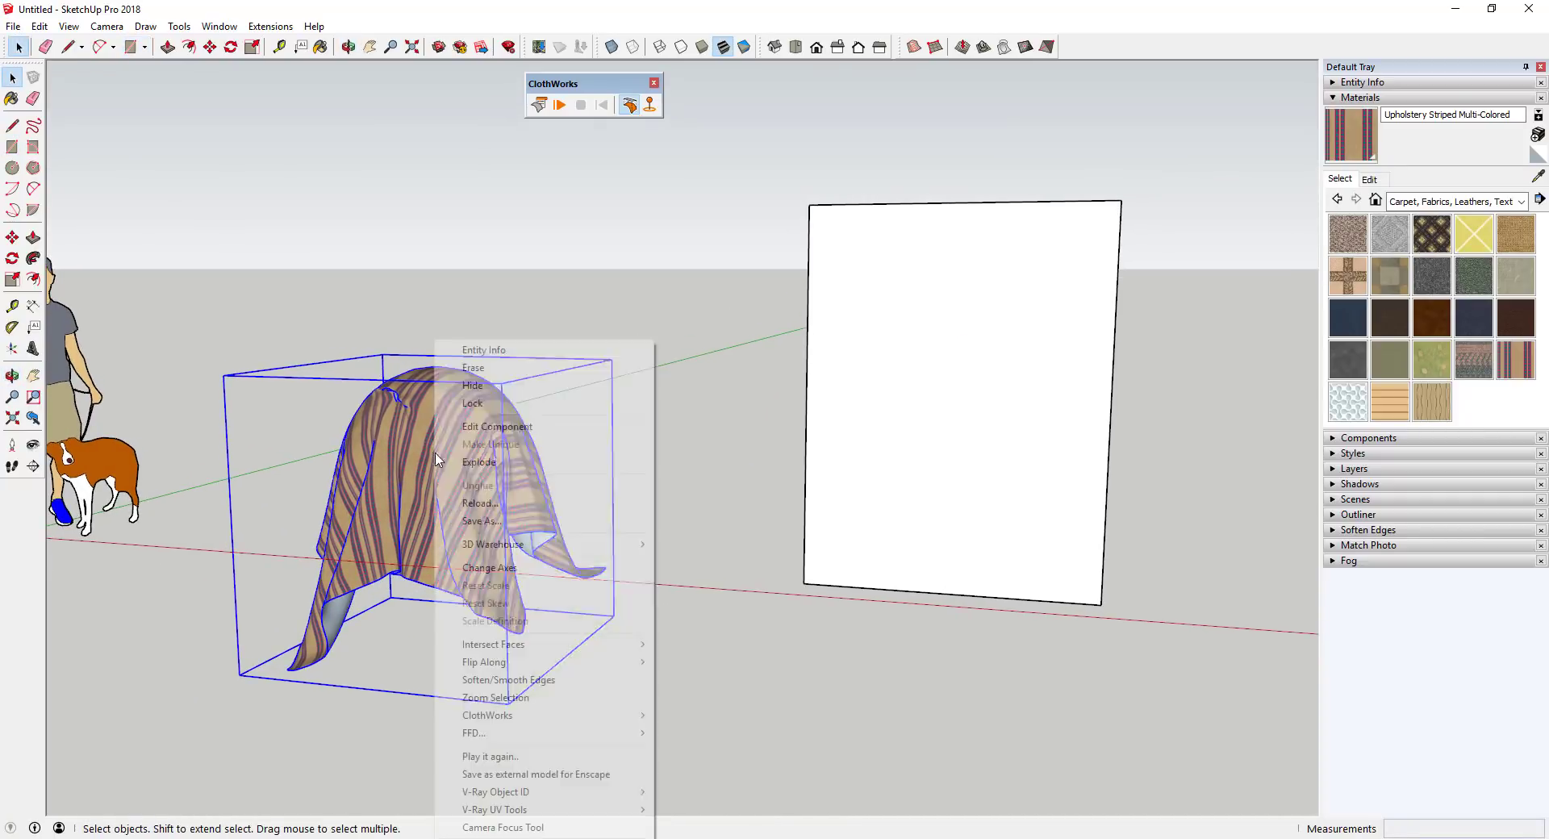
pyautogui.moveTo(500, 718)
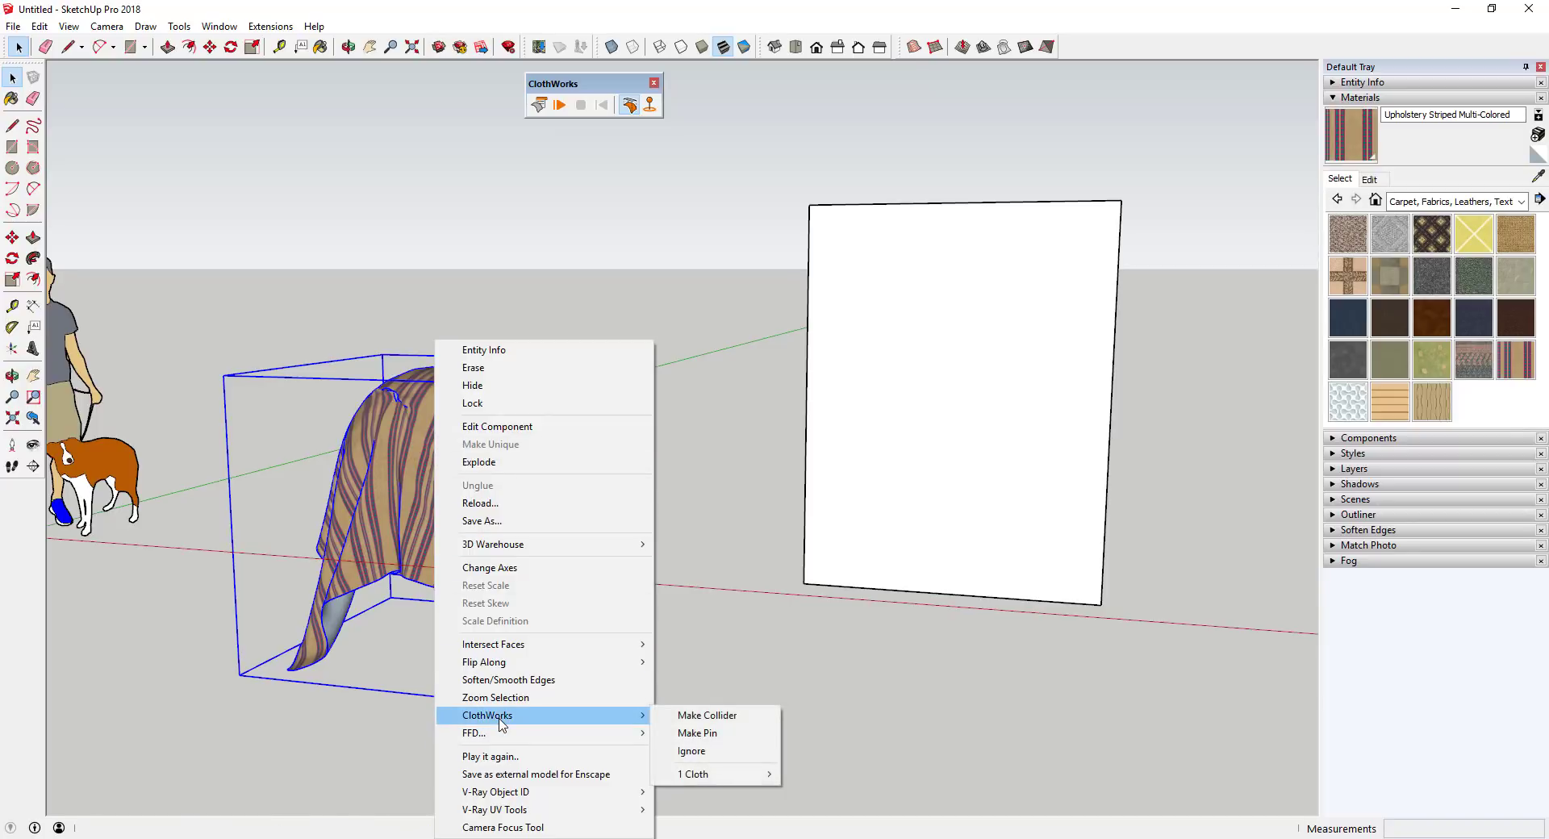
pyautogui.click(394, 477)
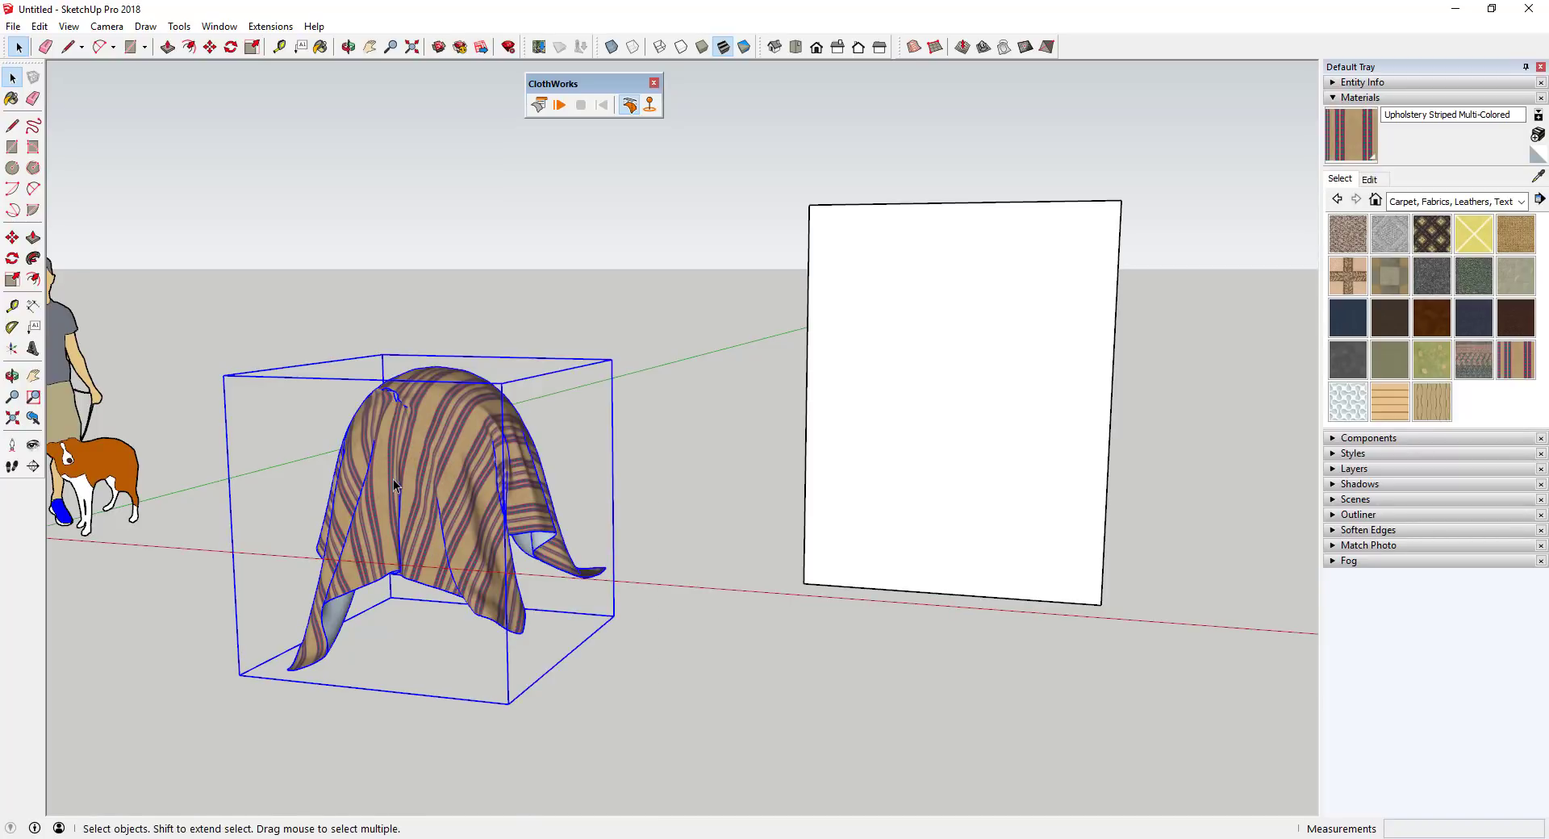
# Step: Set the draped striped cloth to Ignore in ClothWorks to exclude it from the simulation
pyautogui.scroll(5, 394, 478)
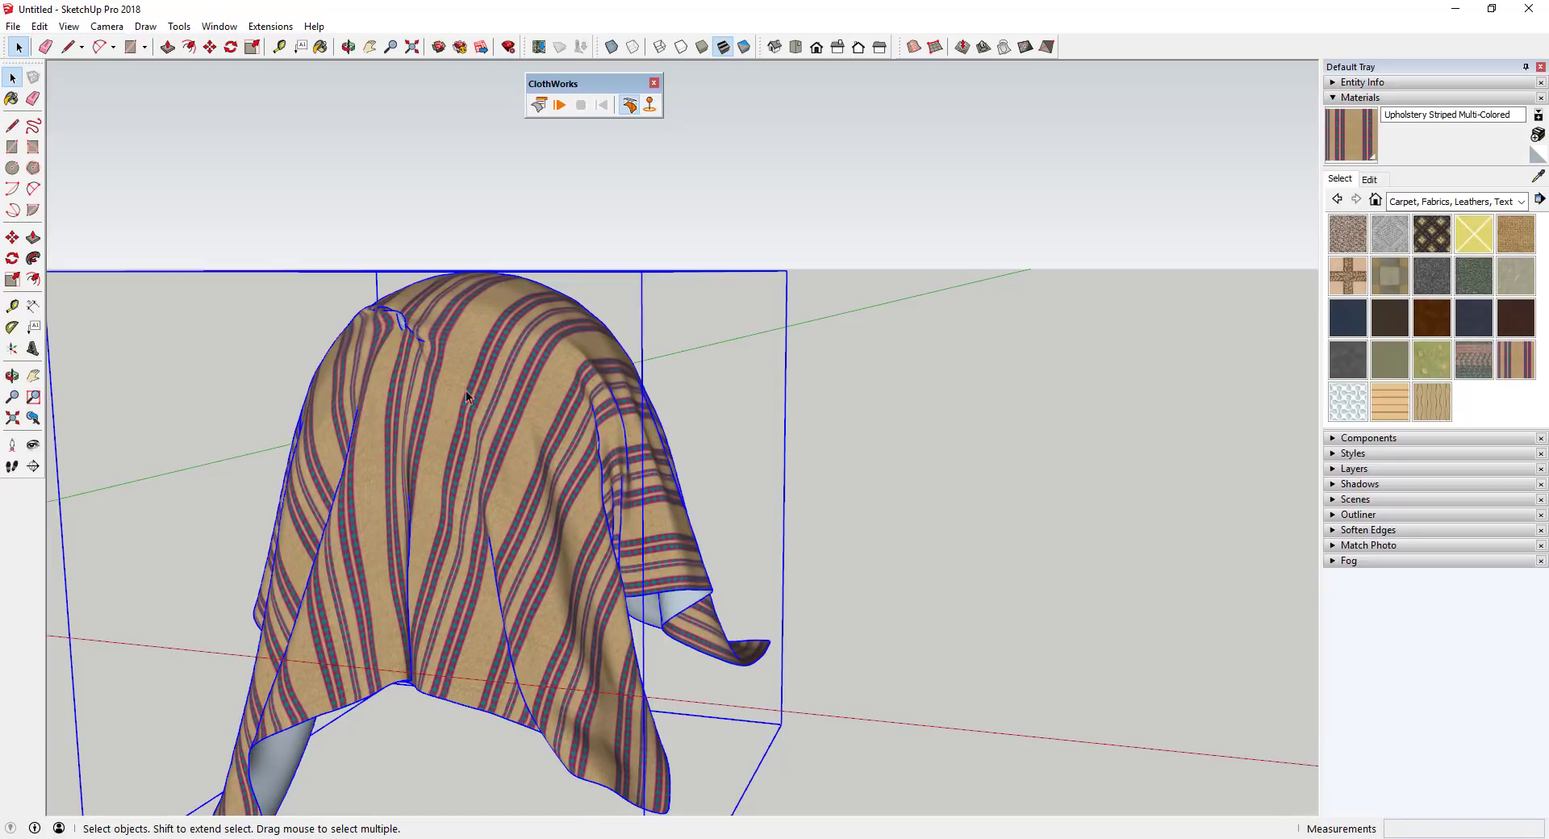
pyautogui.rightClick(494, 415)
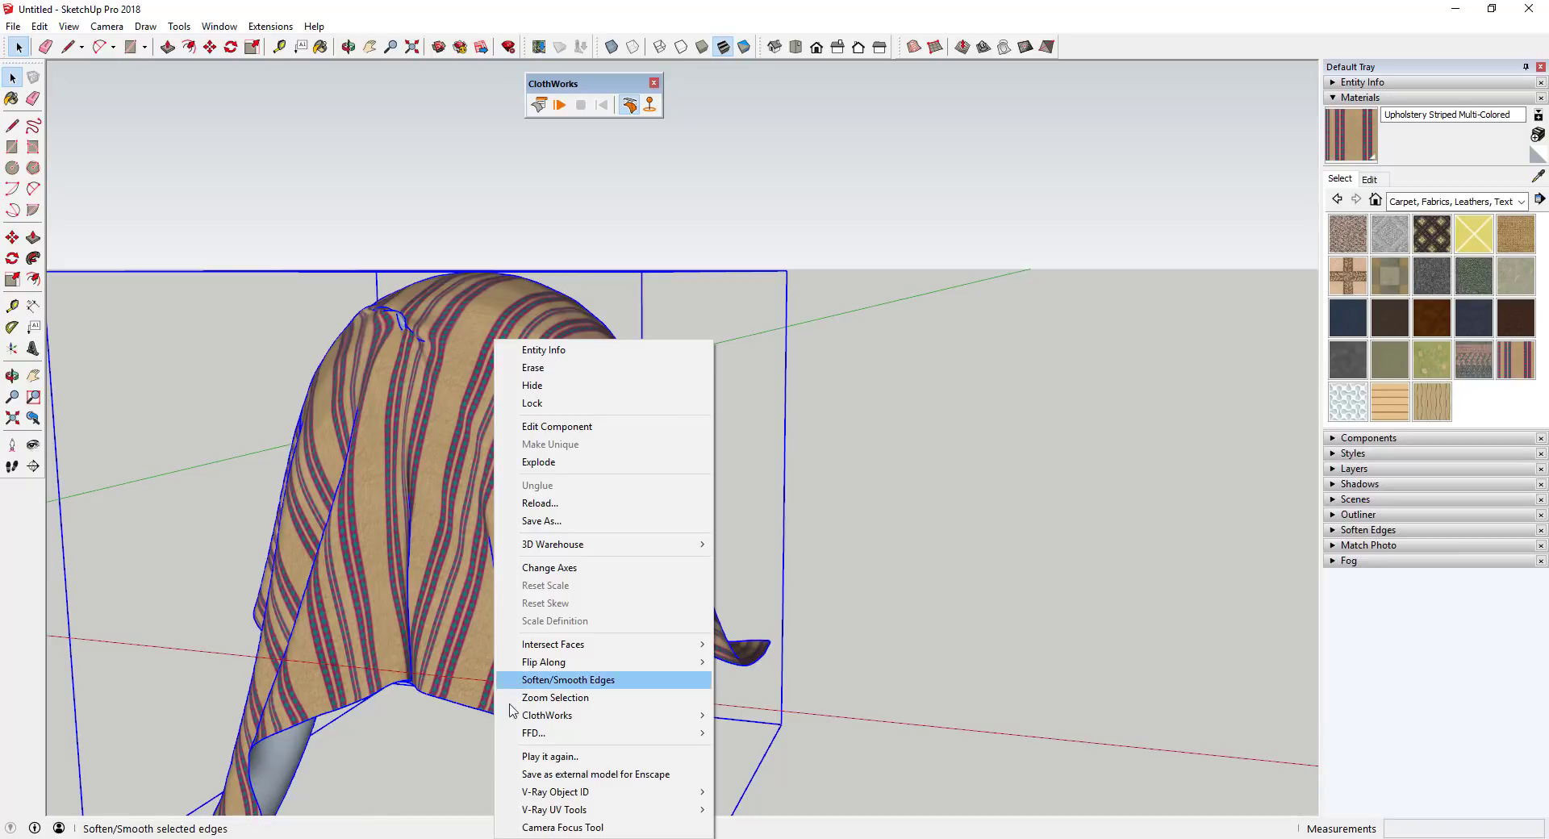
pyautogui.moveTo(535, 721)
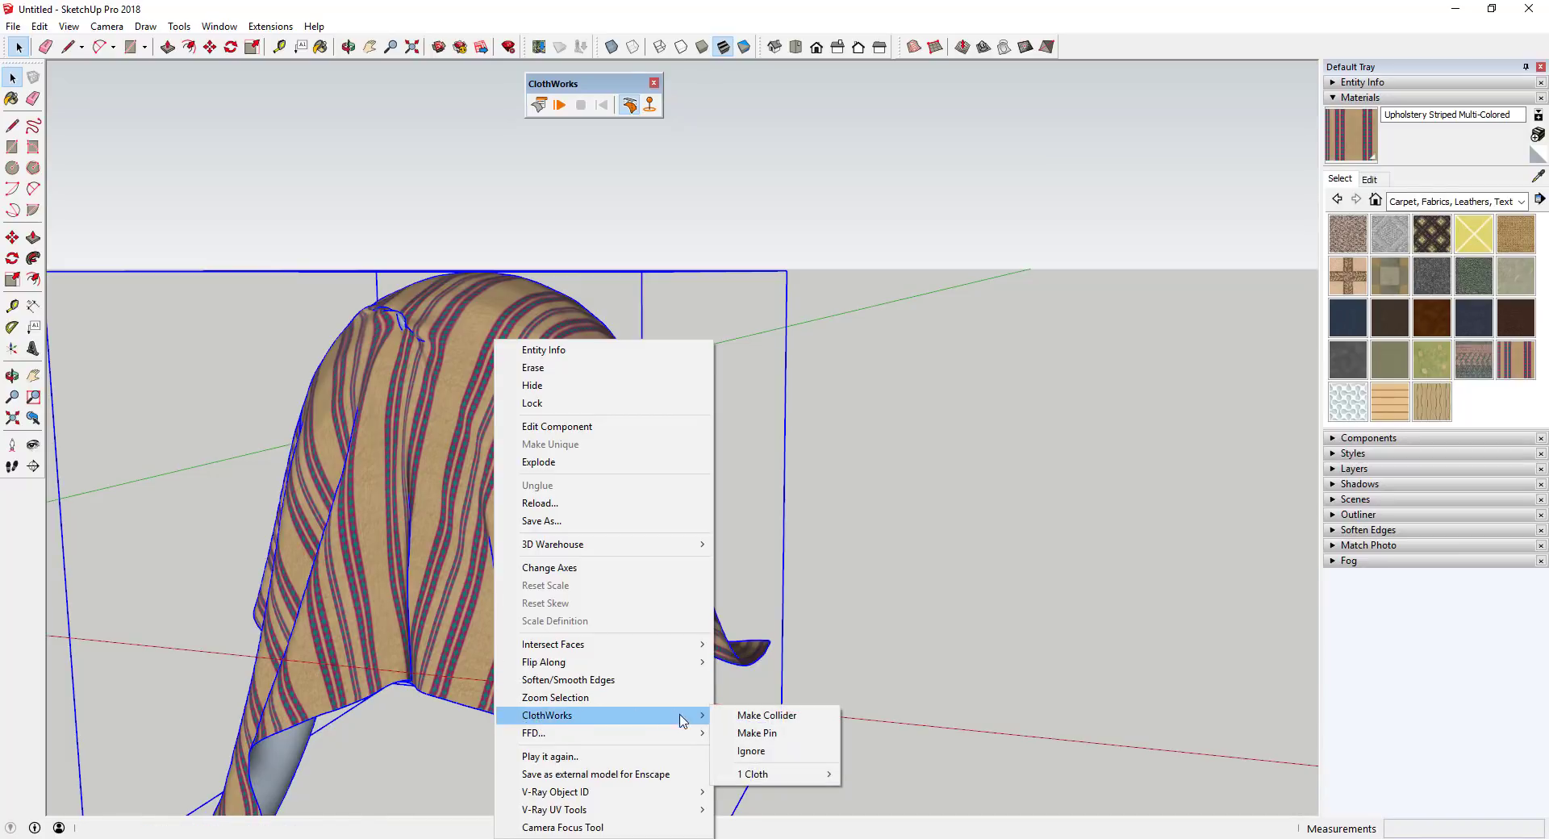
pyautogui.moveTo(831, 778)
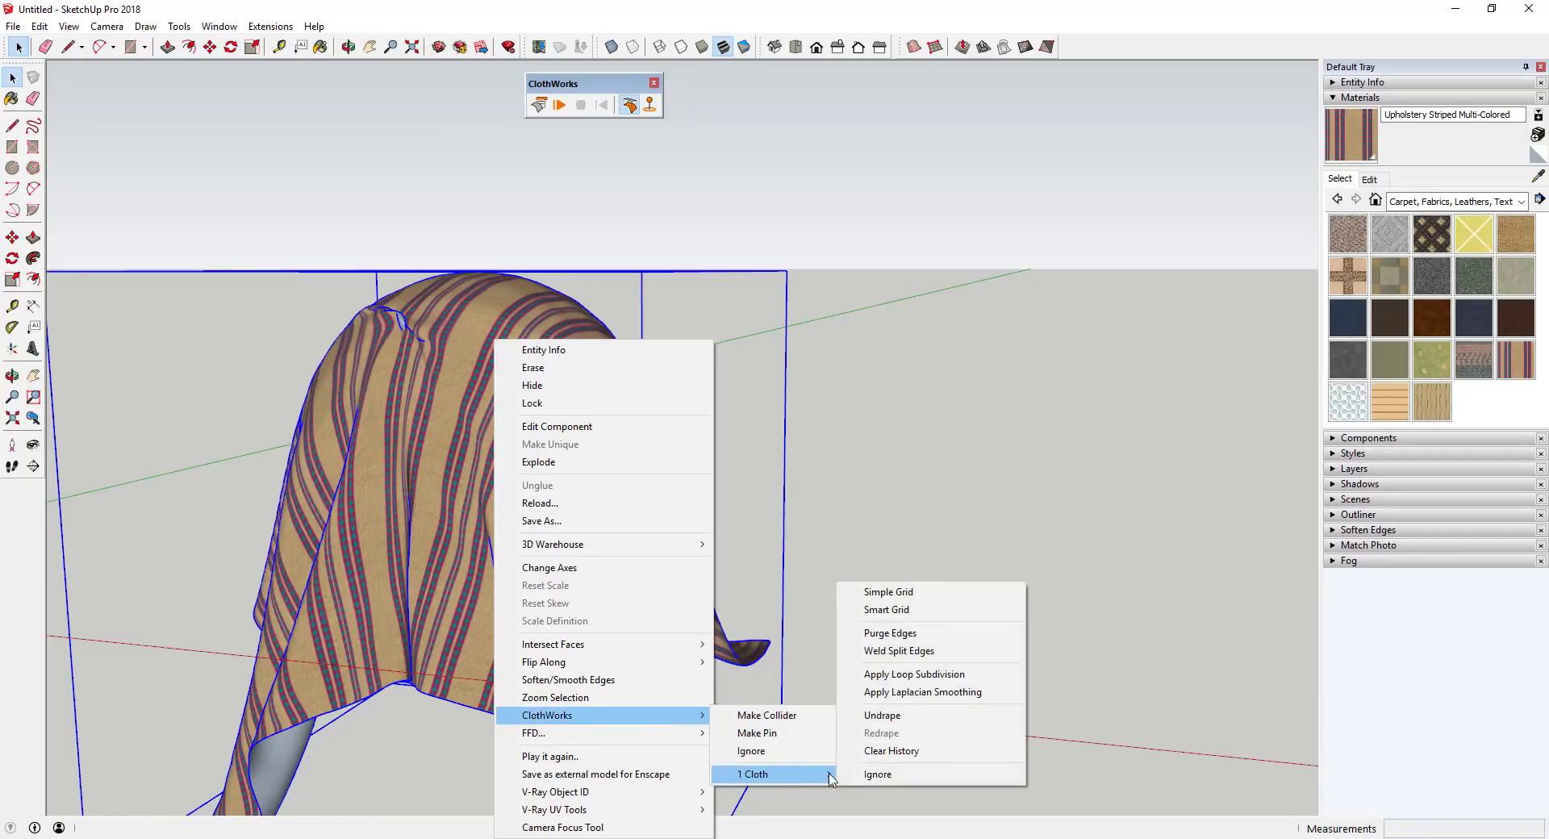
pyautogui.click(878, 775)
# Step: Run the ClothWorks simulation briefly to check how the ignored cloth behaves, and stop it without resetting the layout
pyautogui.click(559, 105)
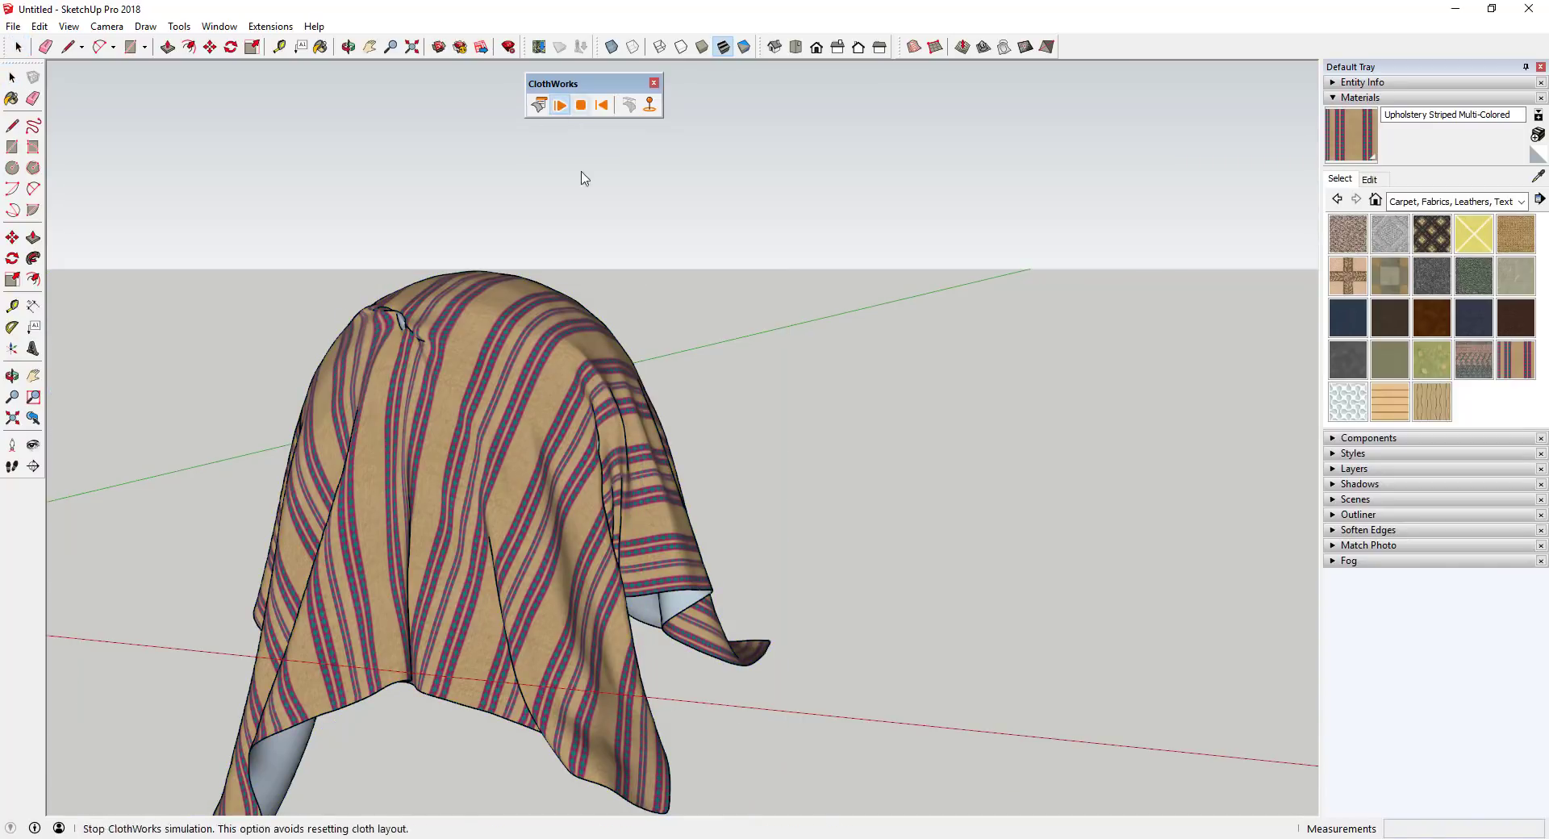
pyautogui.scroll(-5, 533, 434)
pyautogui.moveTo(533, 434); pyautogui.dragTo(607, 456, button='middle')
pyautogui.click(605, 460)
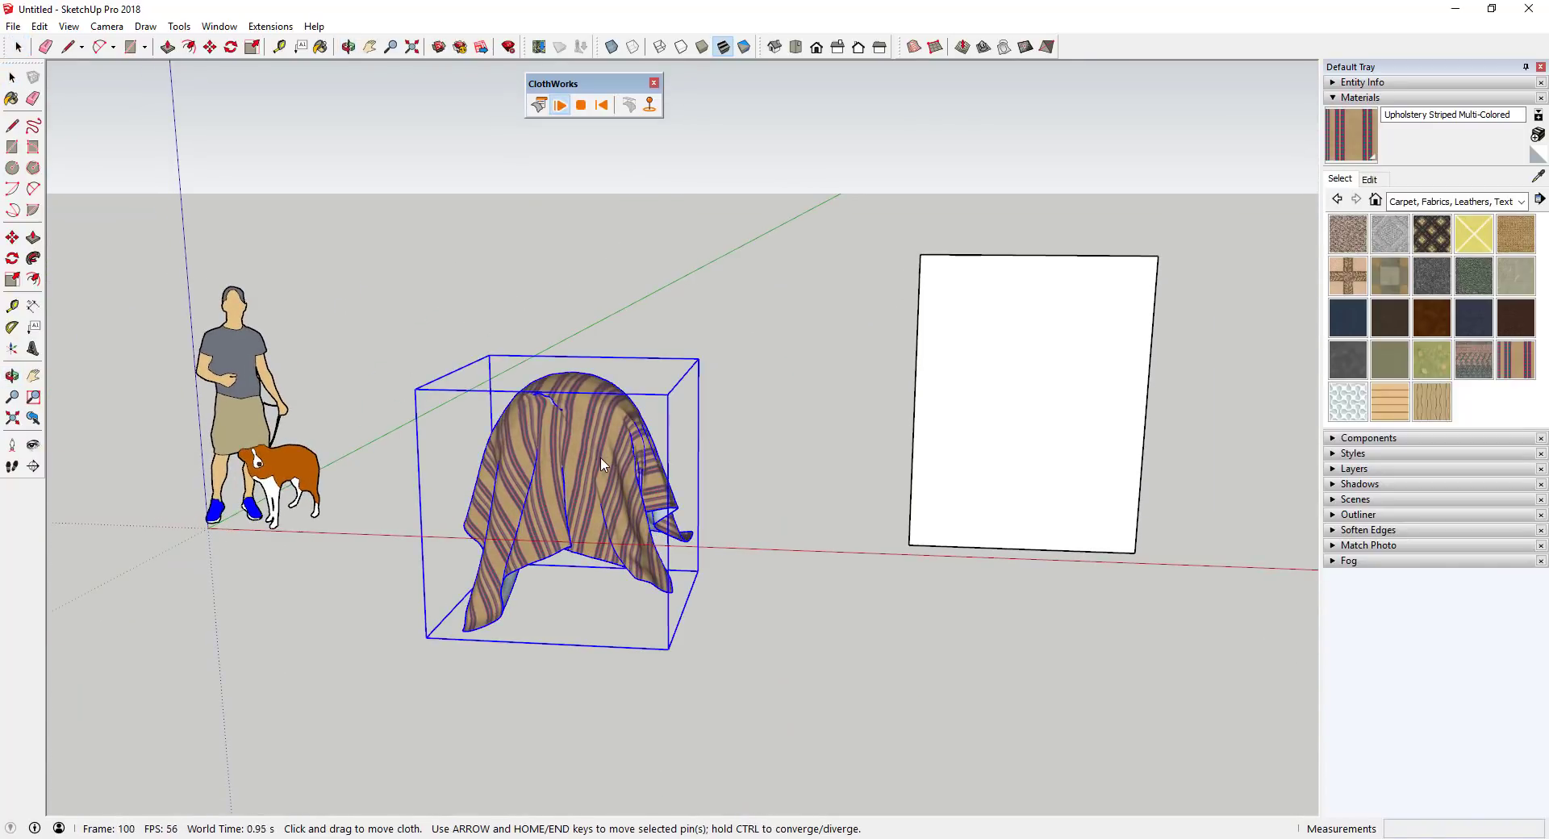
pyautogui.click(581, 105)
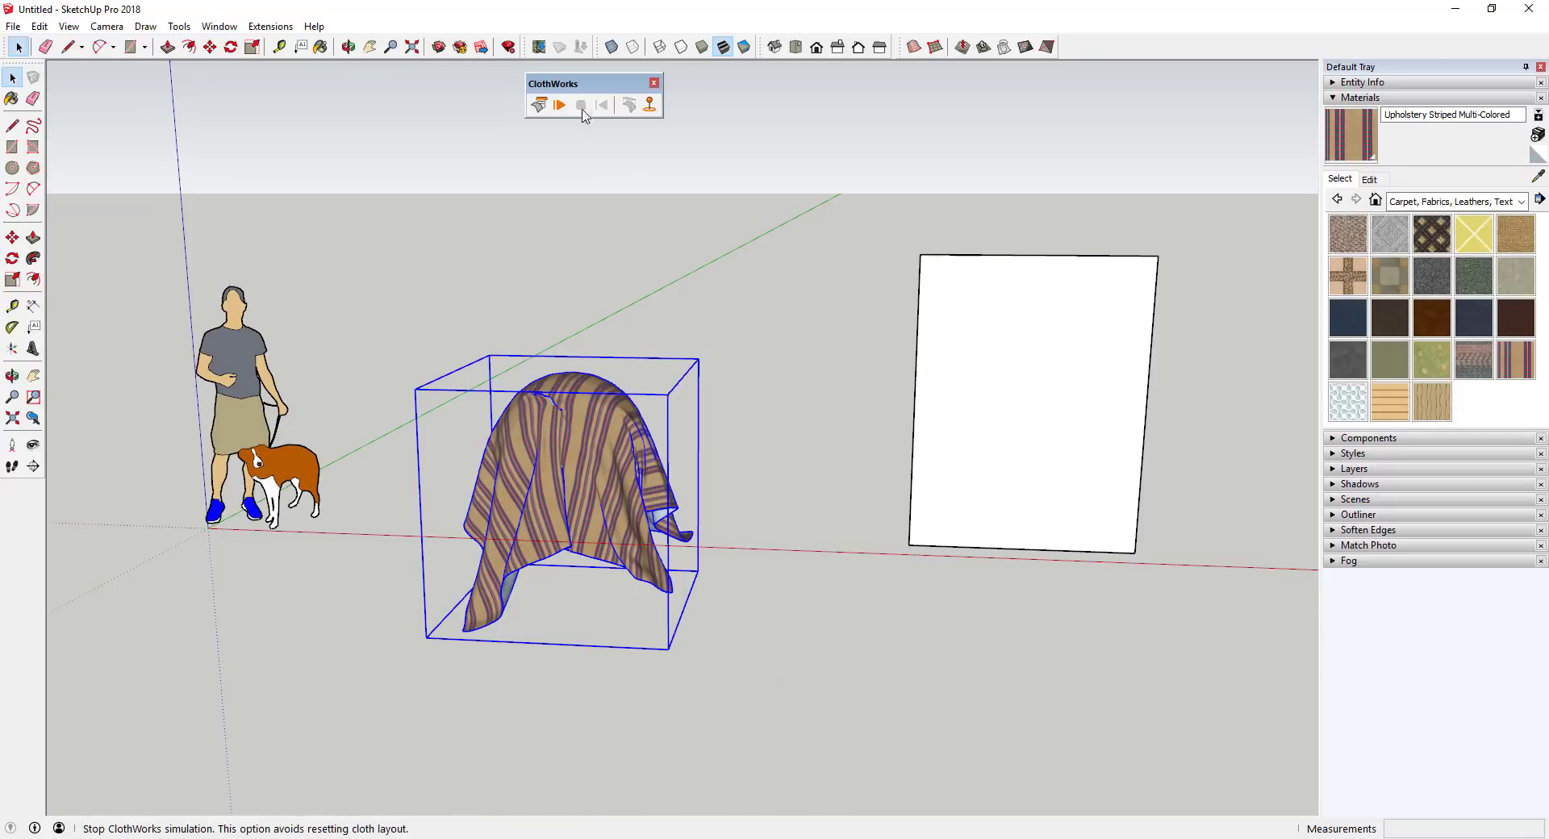
# Step: Select the upright rectangle's face with its edges and make them a group
pyautogui.scroll(2, 1254, 405)
pyautogui.scroll(2, 1160, 319)
pyautogui.moveTo(1159, 325); pyautogui.dragTo(1059, 339, button='middle')
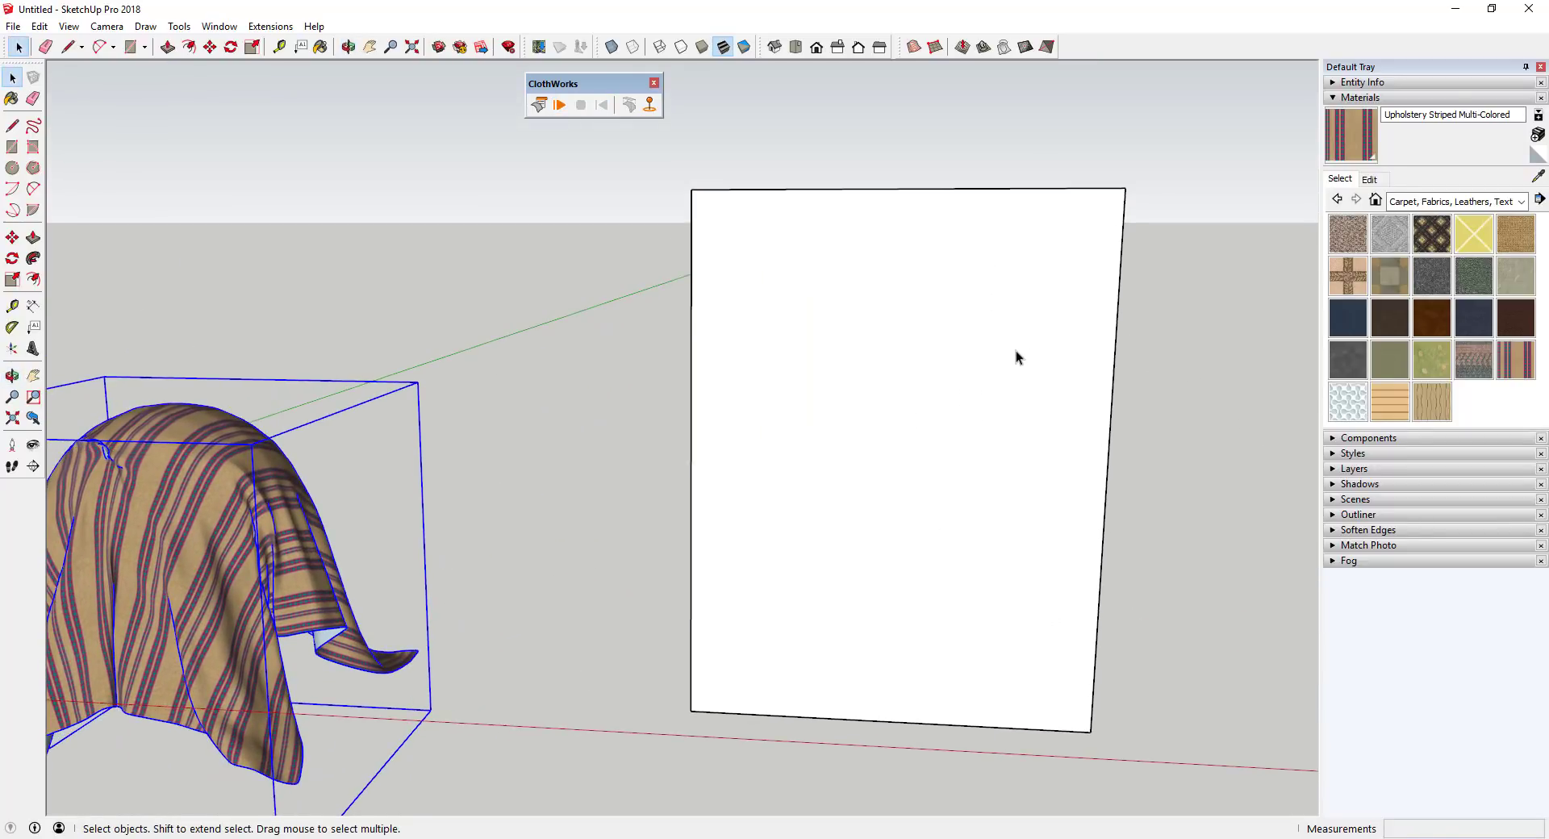
pyautogui.doubleClick(981, 366)
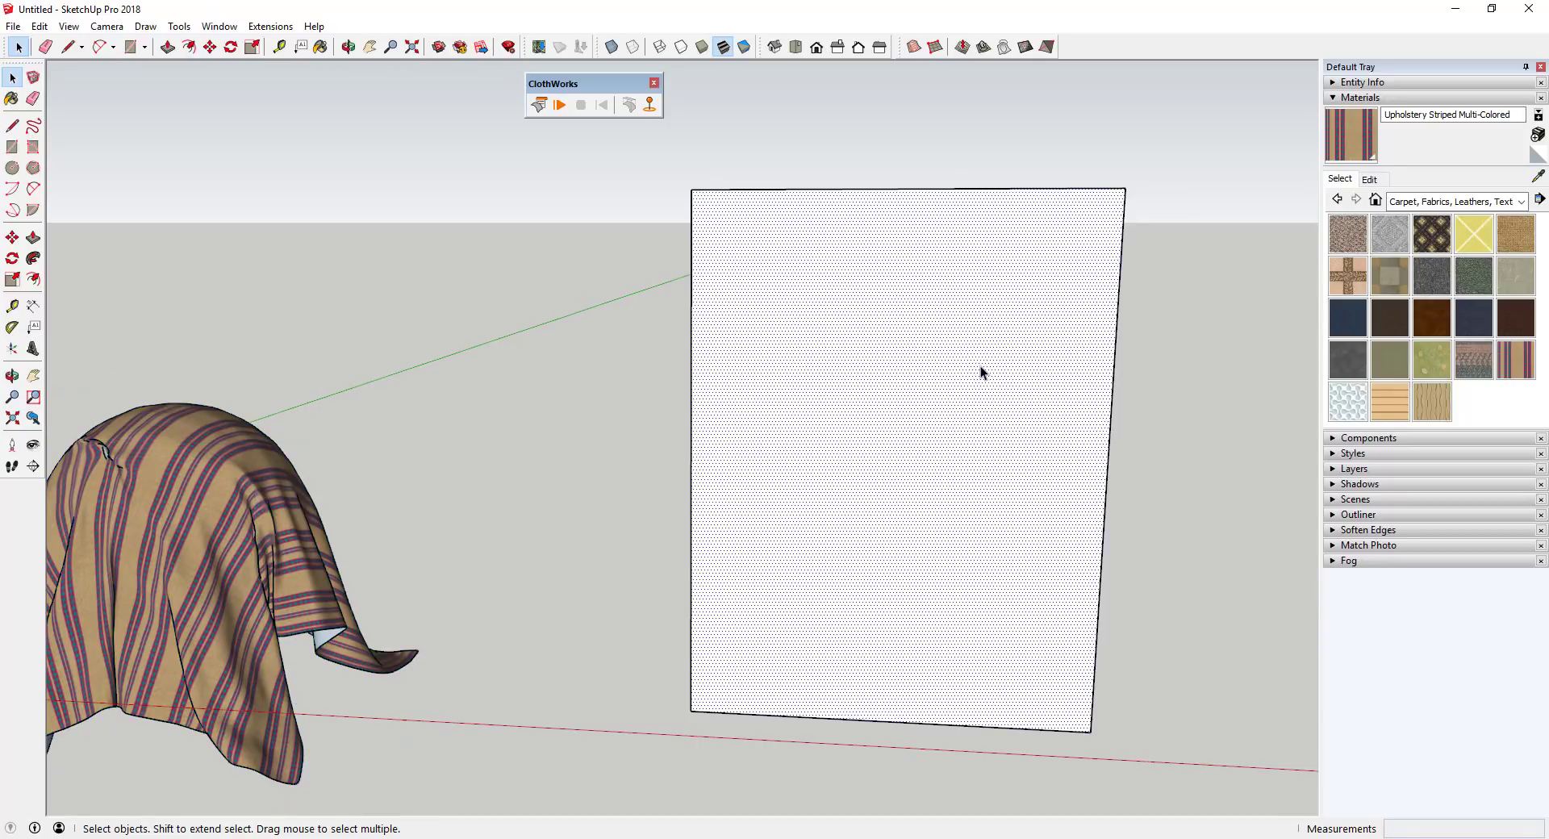
pyautogui.rightClick(980, 365)
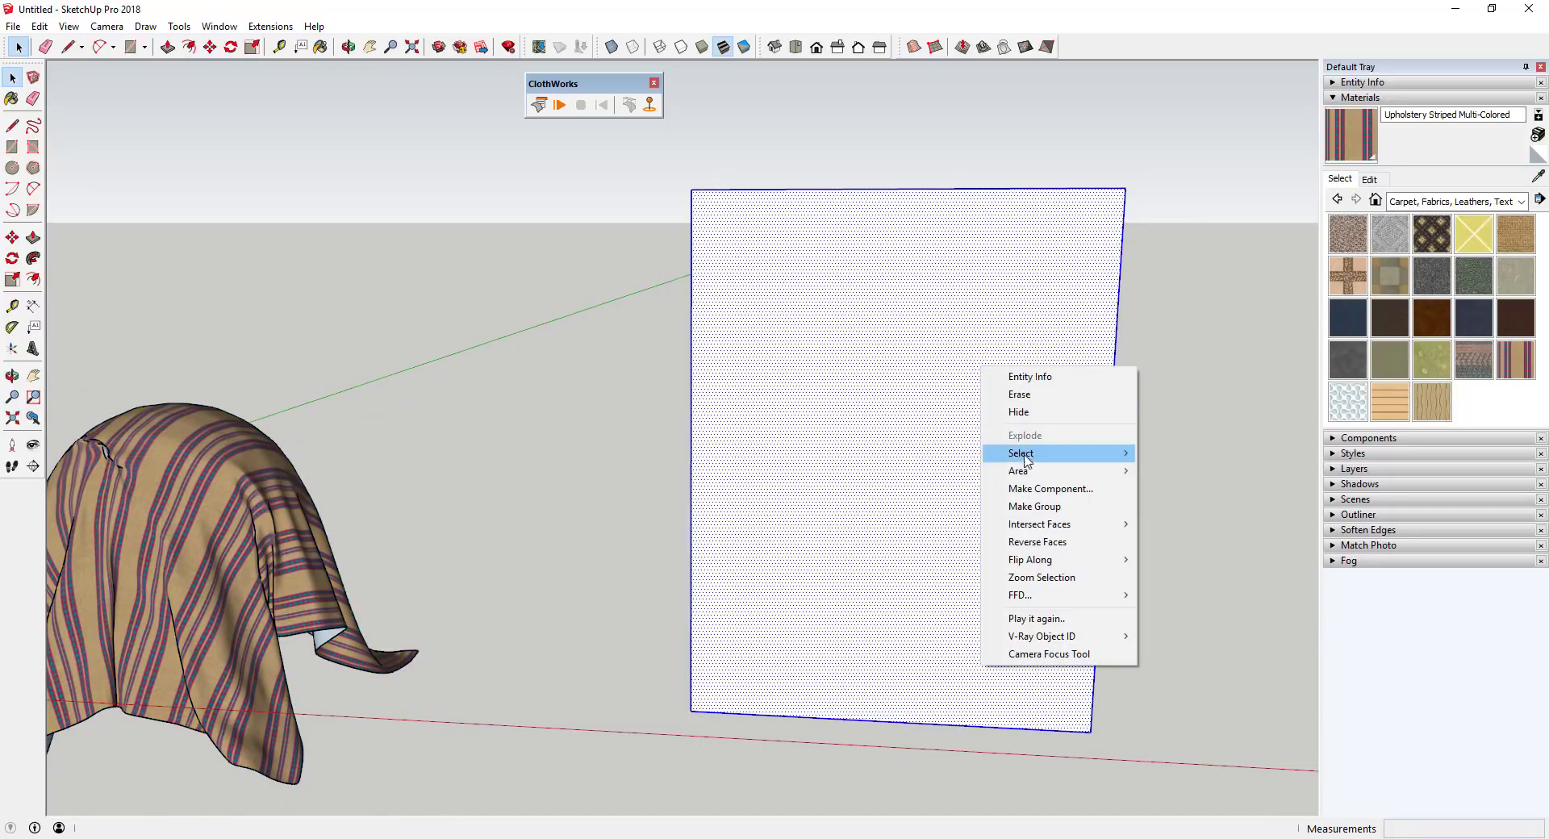
pyautogui.click(1035, 505)
# Step: Turn the grouped upright rectangle into a ClothWorks cloth
pyautogui.moveTo(1076, 419); pyautogui.dragTo(739, 394, button='middle')
pyautogui.rightClick(738, 393)
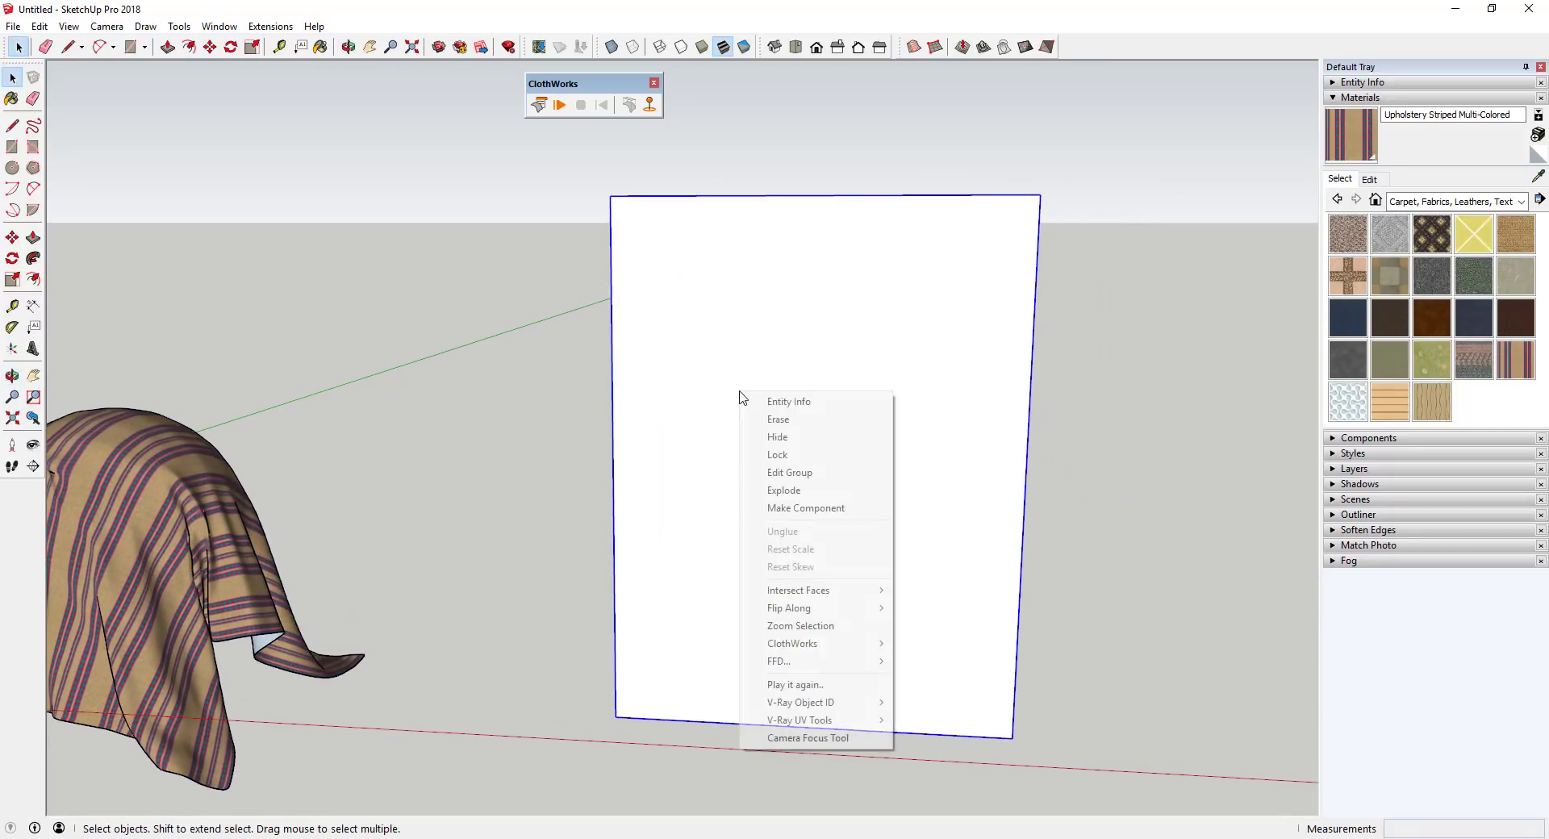
pyautogui.moveTo(805, 650)
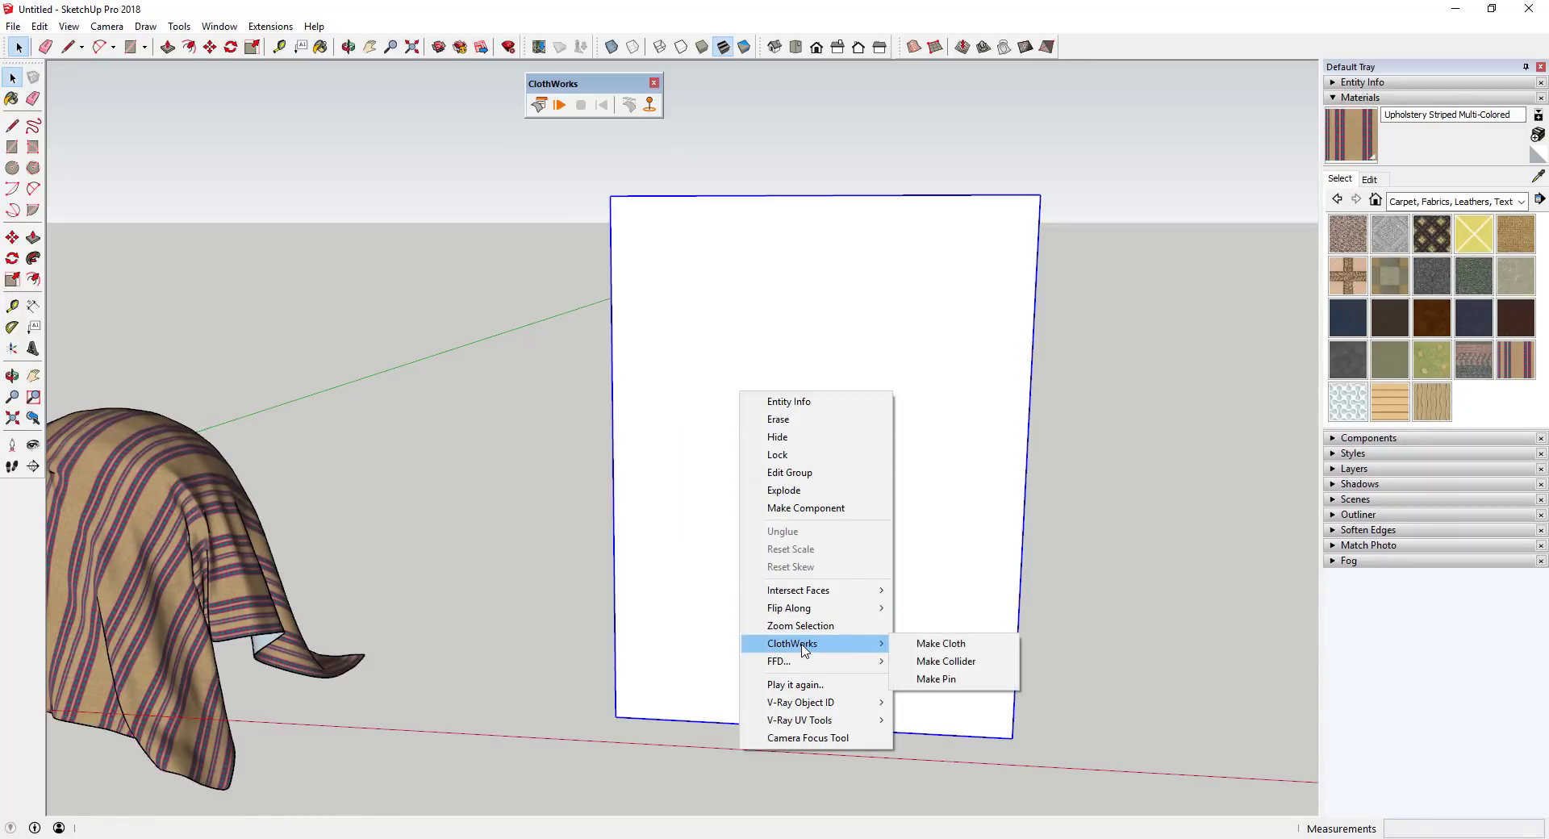
pyautogui.click(949, 644)
# Step: Apply a ClothWorks Simple Grid with 2" padding to the upright cloth
pyautogui.rightClick(846, 372)
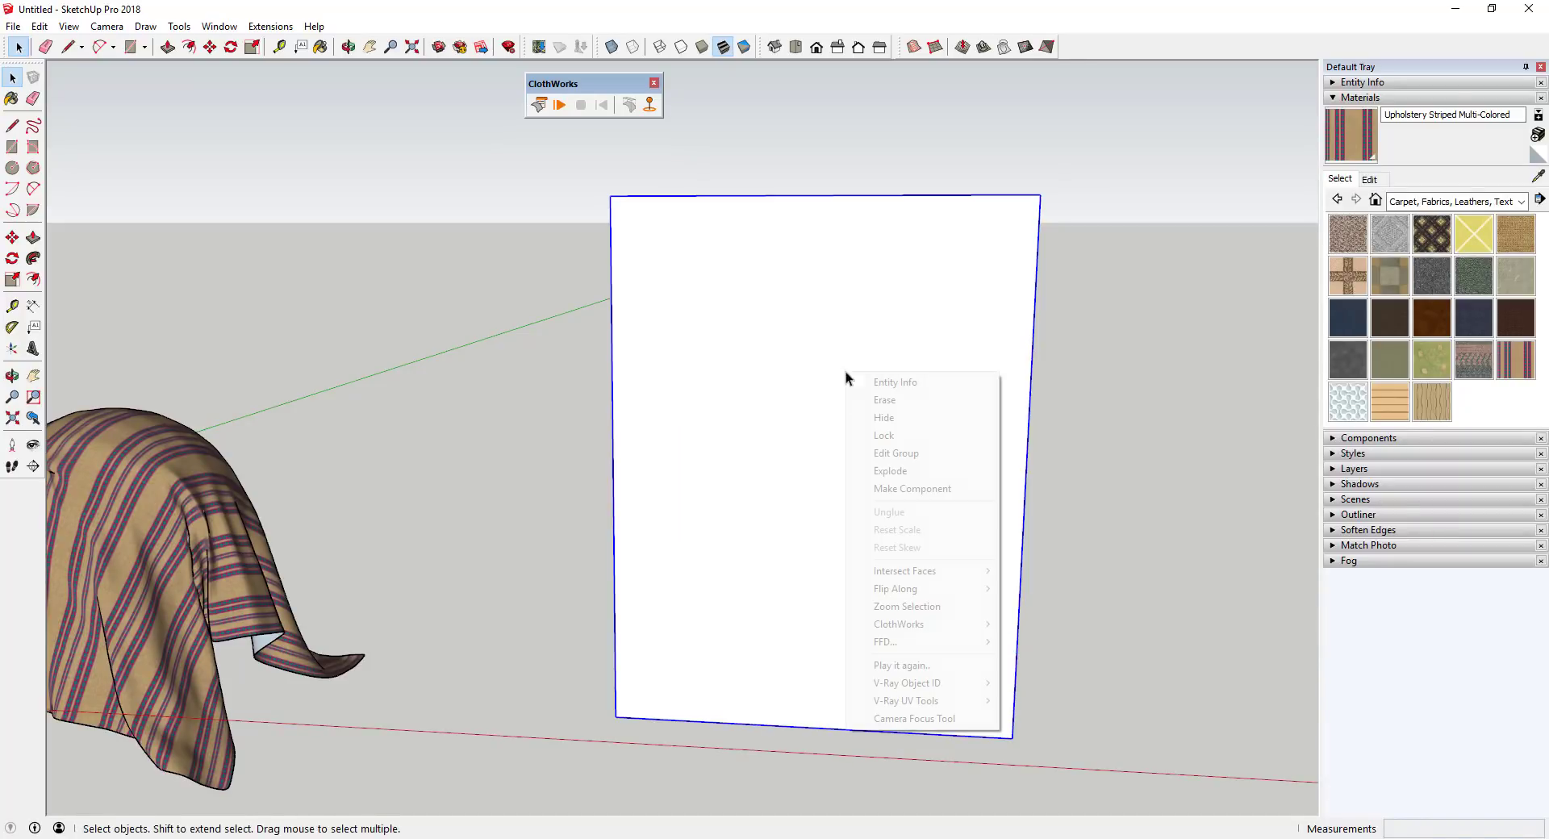
pyautogui.moveTo(922, 626)
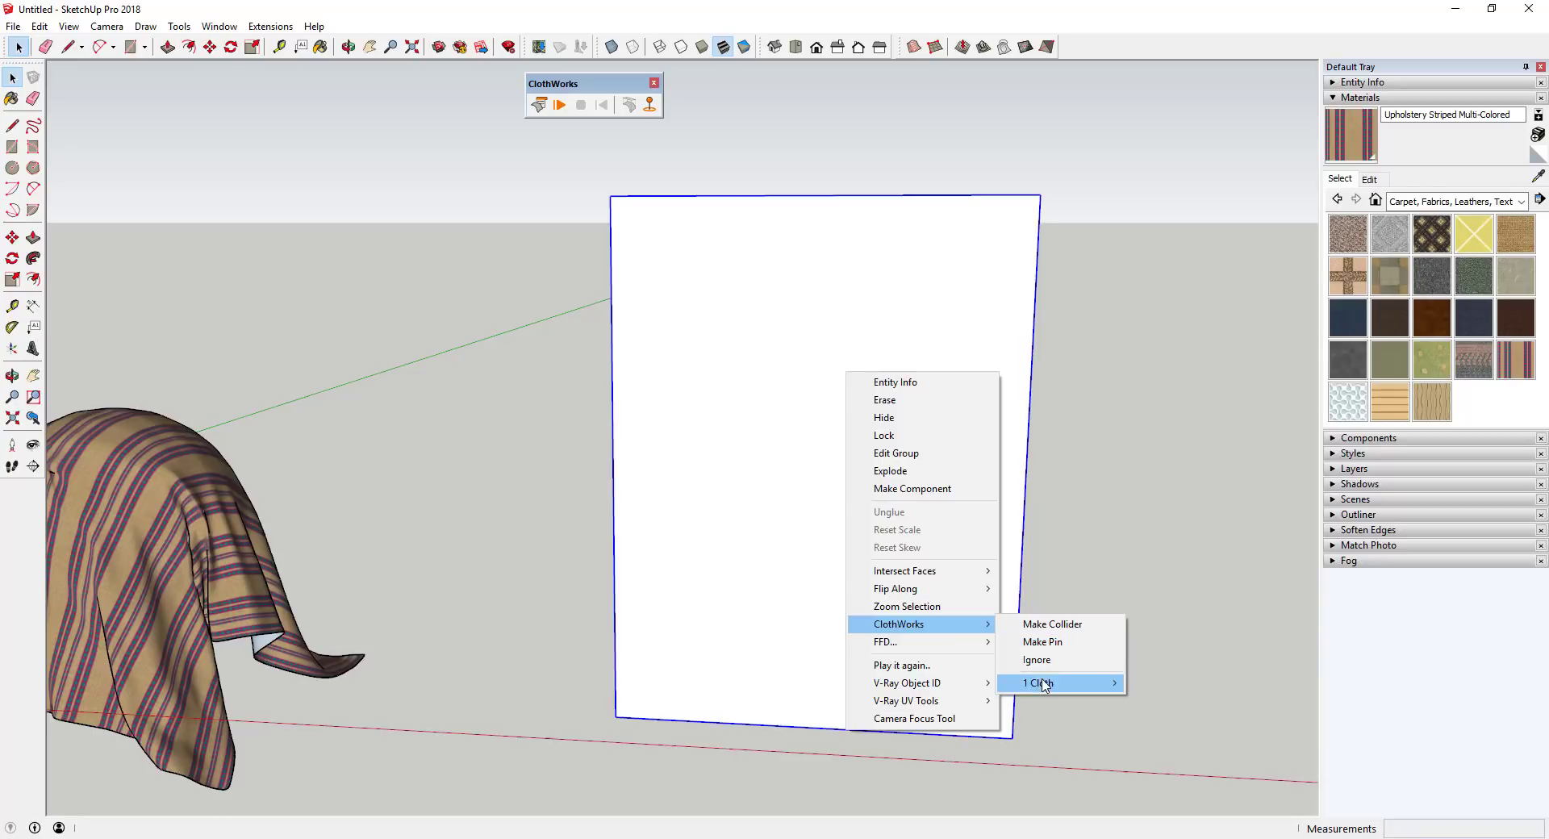
pyautogui.moveTo(1044, 683)
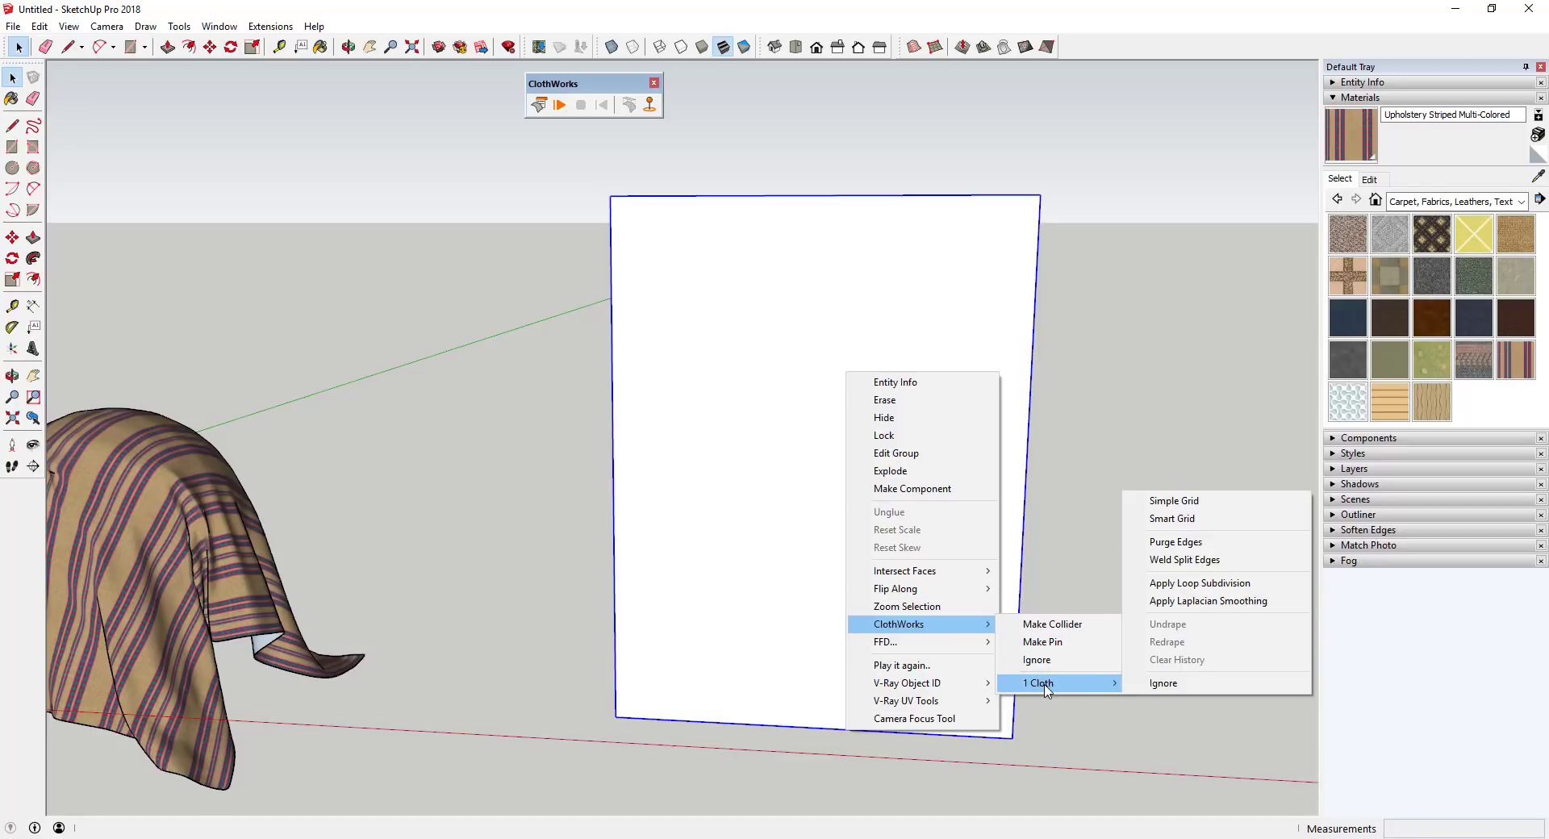
pyautogui.click(1212, 506)
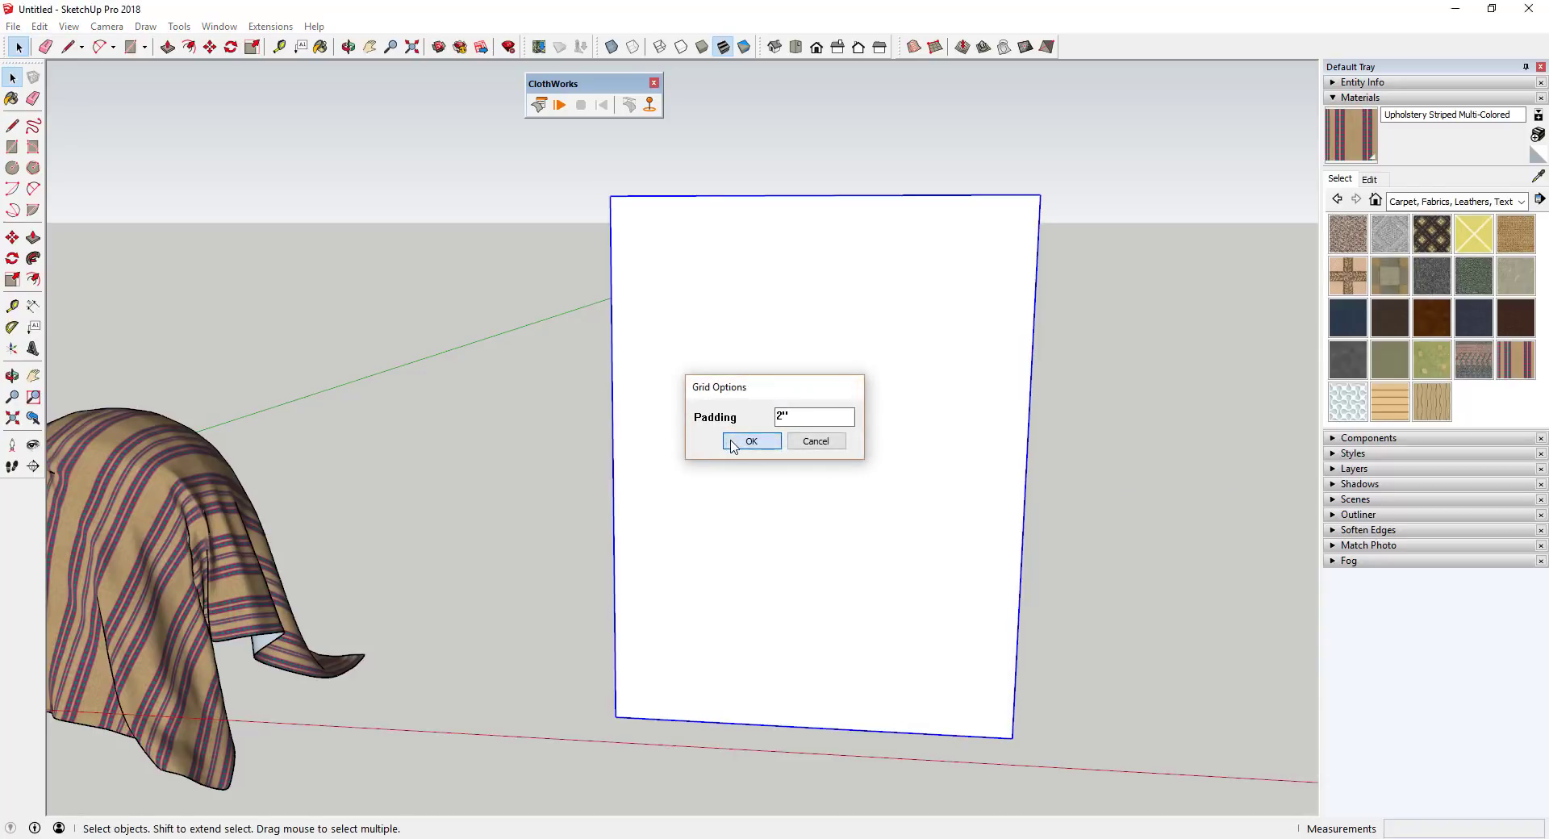
pyautogui.click(738, 437)
# Step: Show hidden geometry to inspect the grid on the upright cloth, and hide it again
pyautogui.click(69, 26)
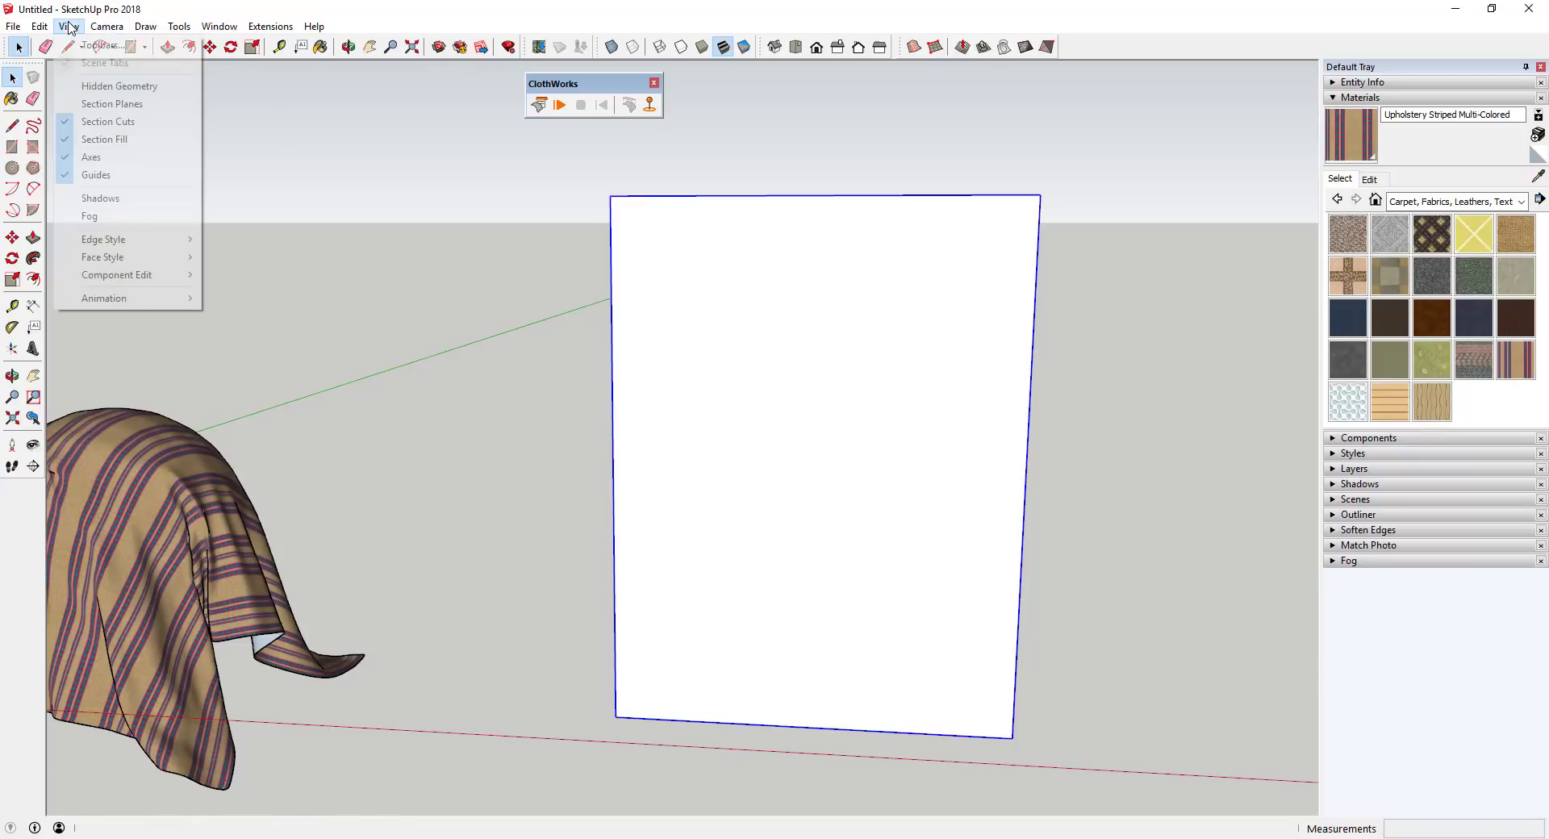
pyautogui.click(109, 86)
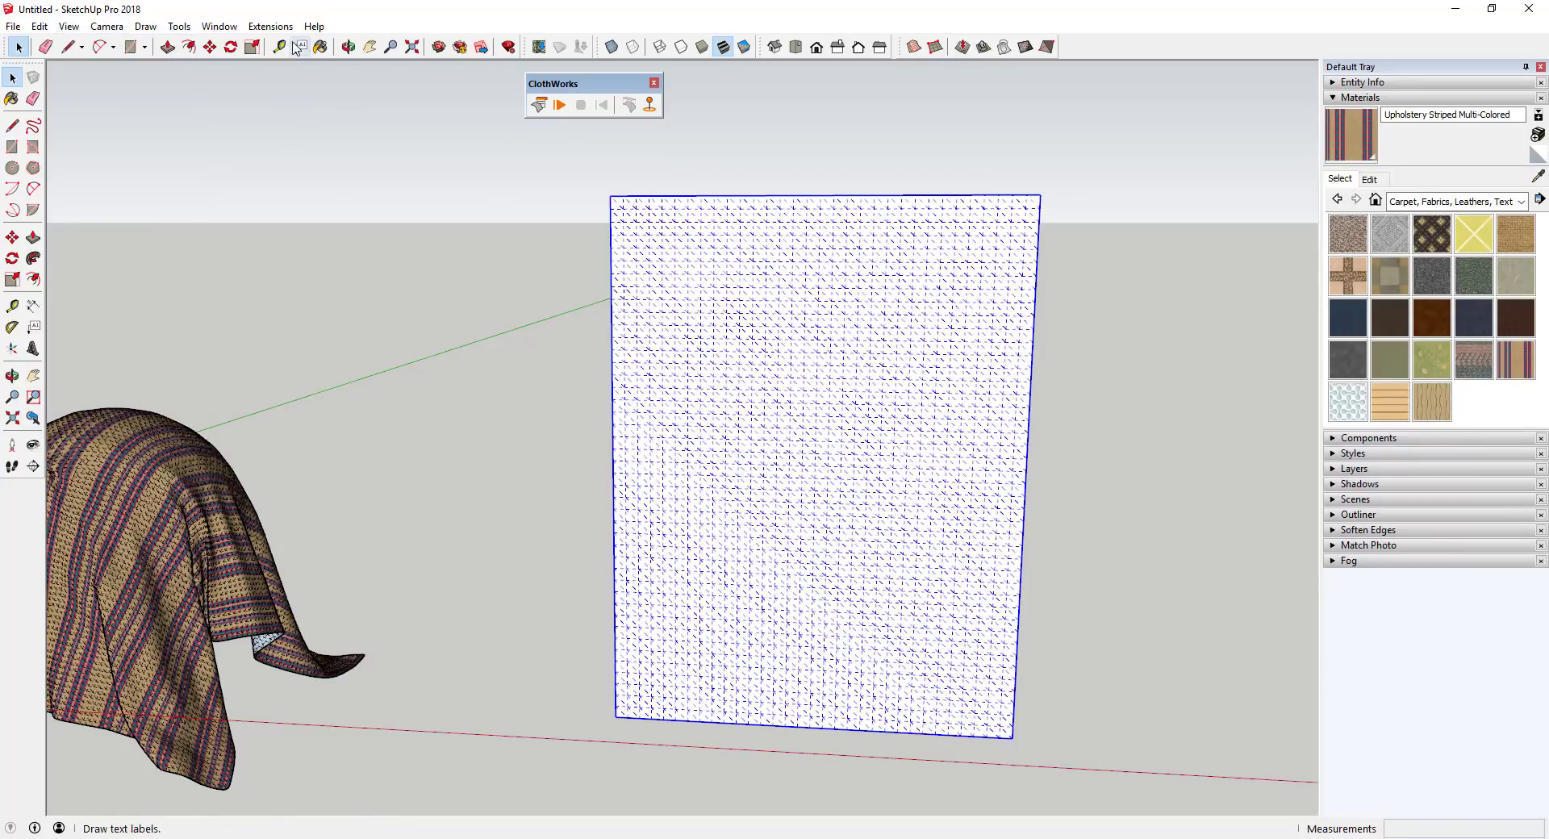
pyautogui.click(69, 26)
pyautogui.click(101, 86)
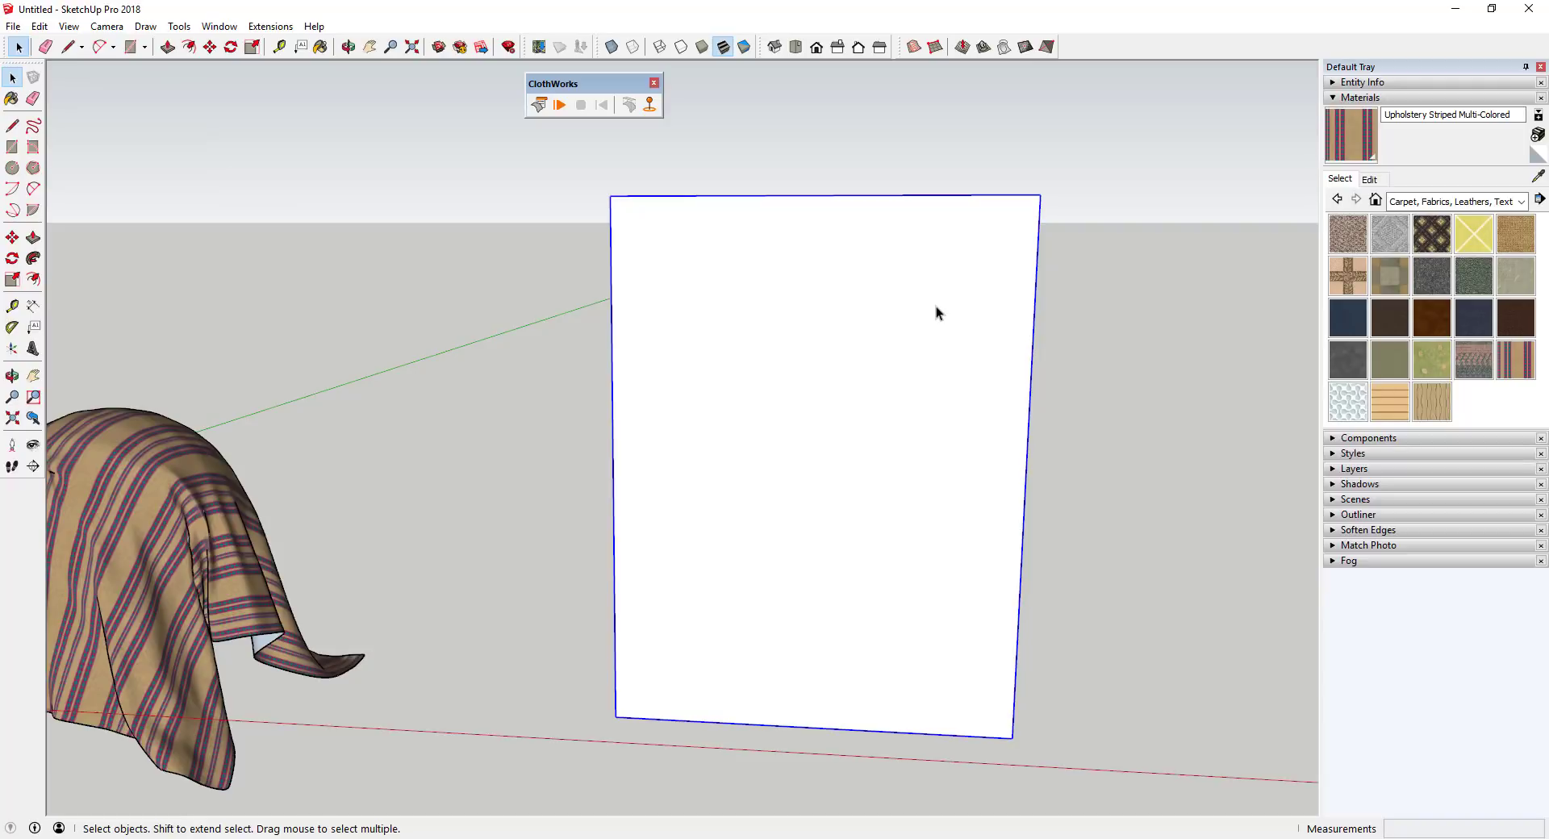
# Step: Attach a ClothWorks pin to the upright cloth's upper corner nearest the draped striped cloth
pyautogui.click(650, 104)
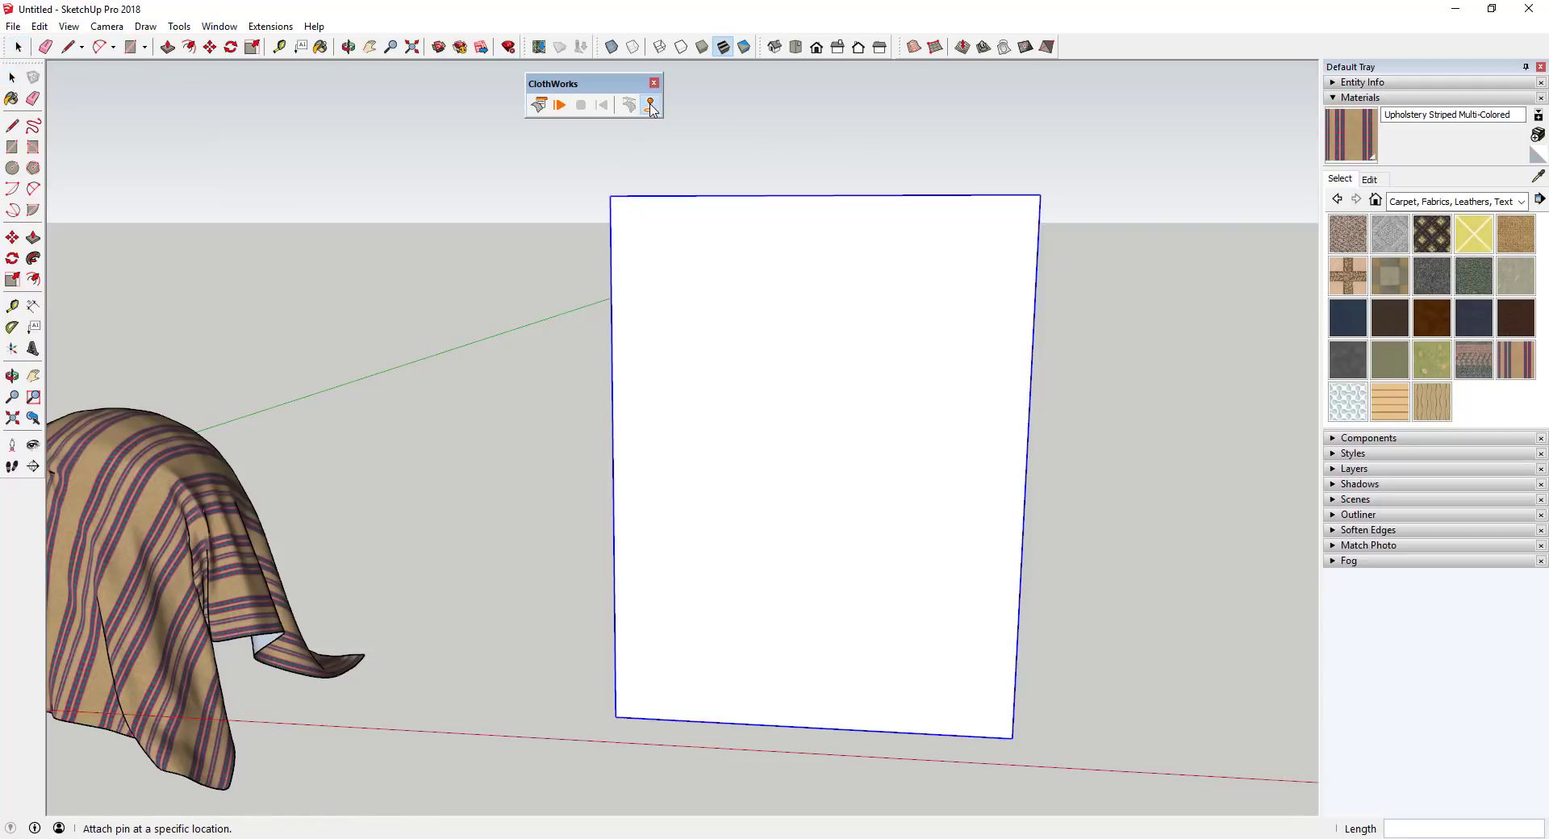
pyautogui.click(610, 196)
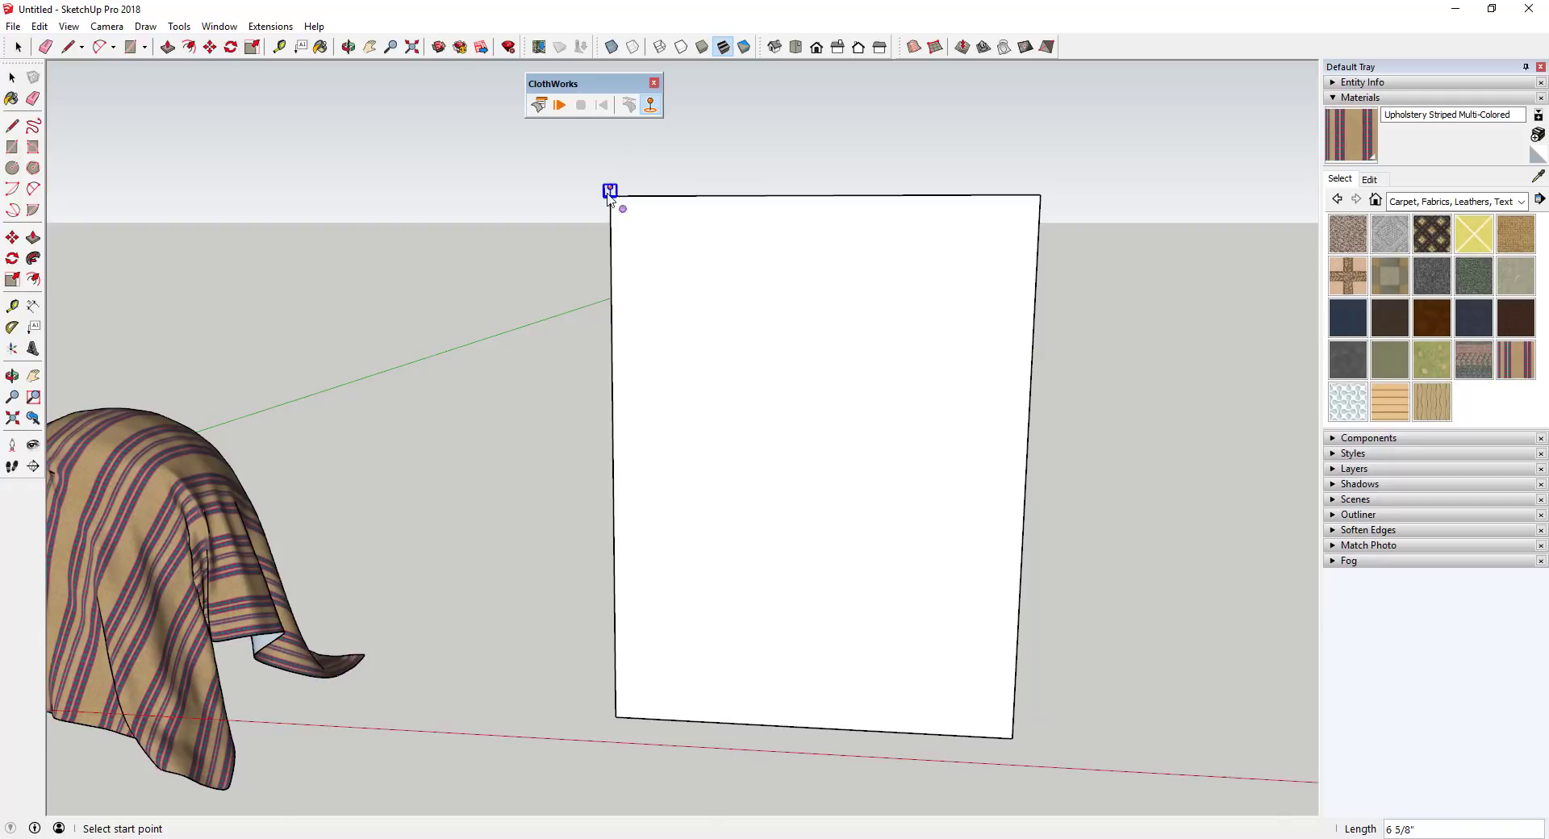
pyautogui.scroll(3, 610, 196)
pyautogui.scroll(-1, 610, 195)
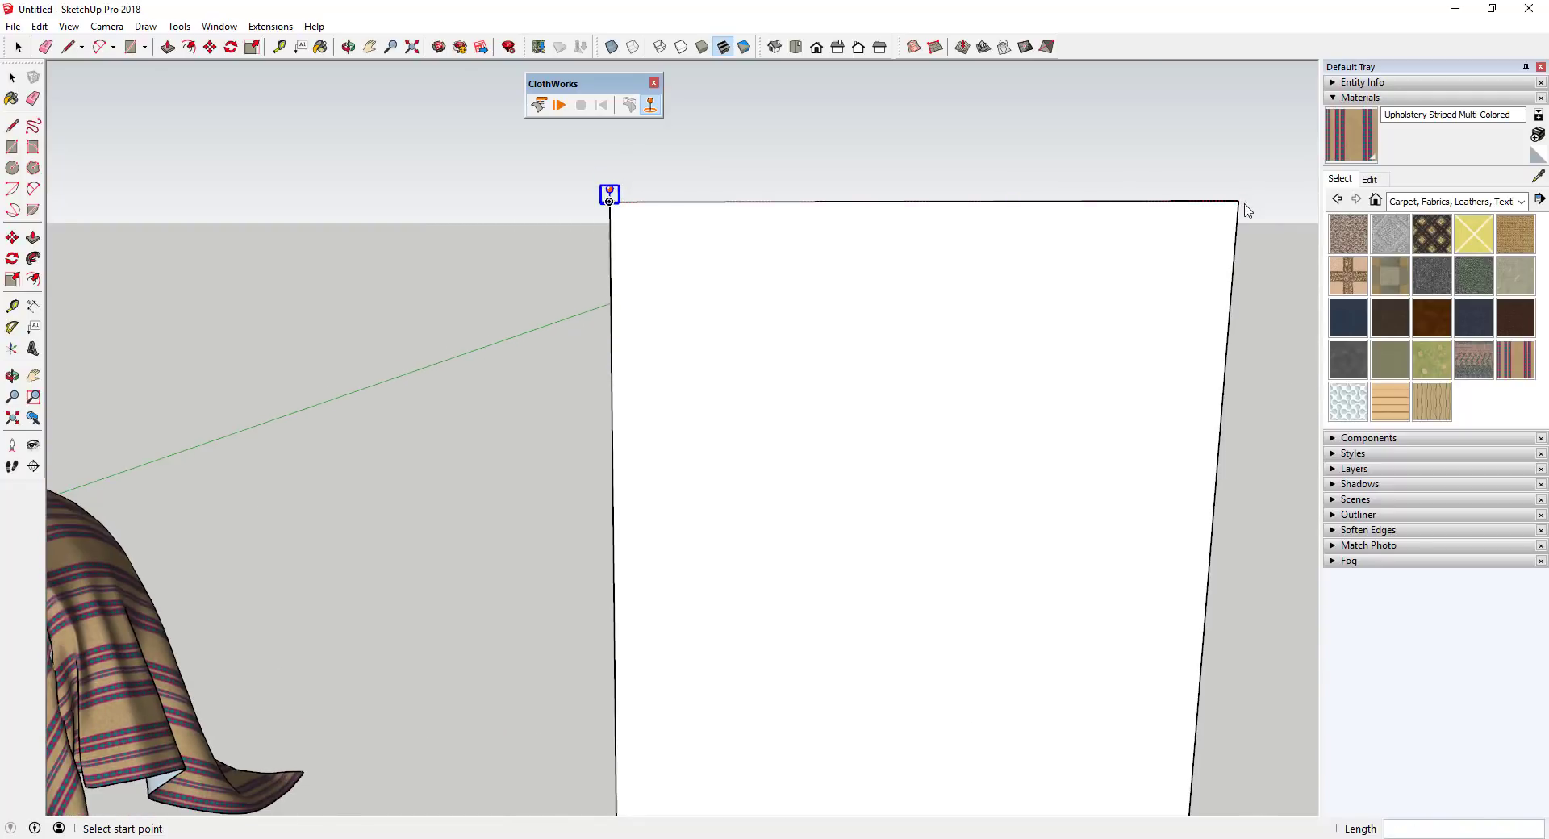
pyautogui.press('space')
# Step: Run the ClothWorks simulation to see the cloth hang from the single corner pin, and reset the layout
pyautogui.moveTo(913, 404); pyautogui.dragTo(807, 283, button='middle')
pyautogui.scroll(-2, 613, 182)
pyautogui.click(560, 105)
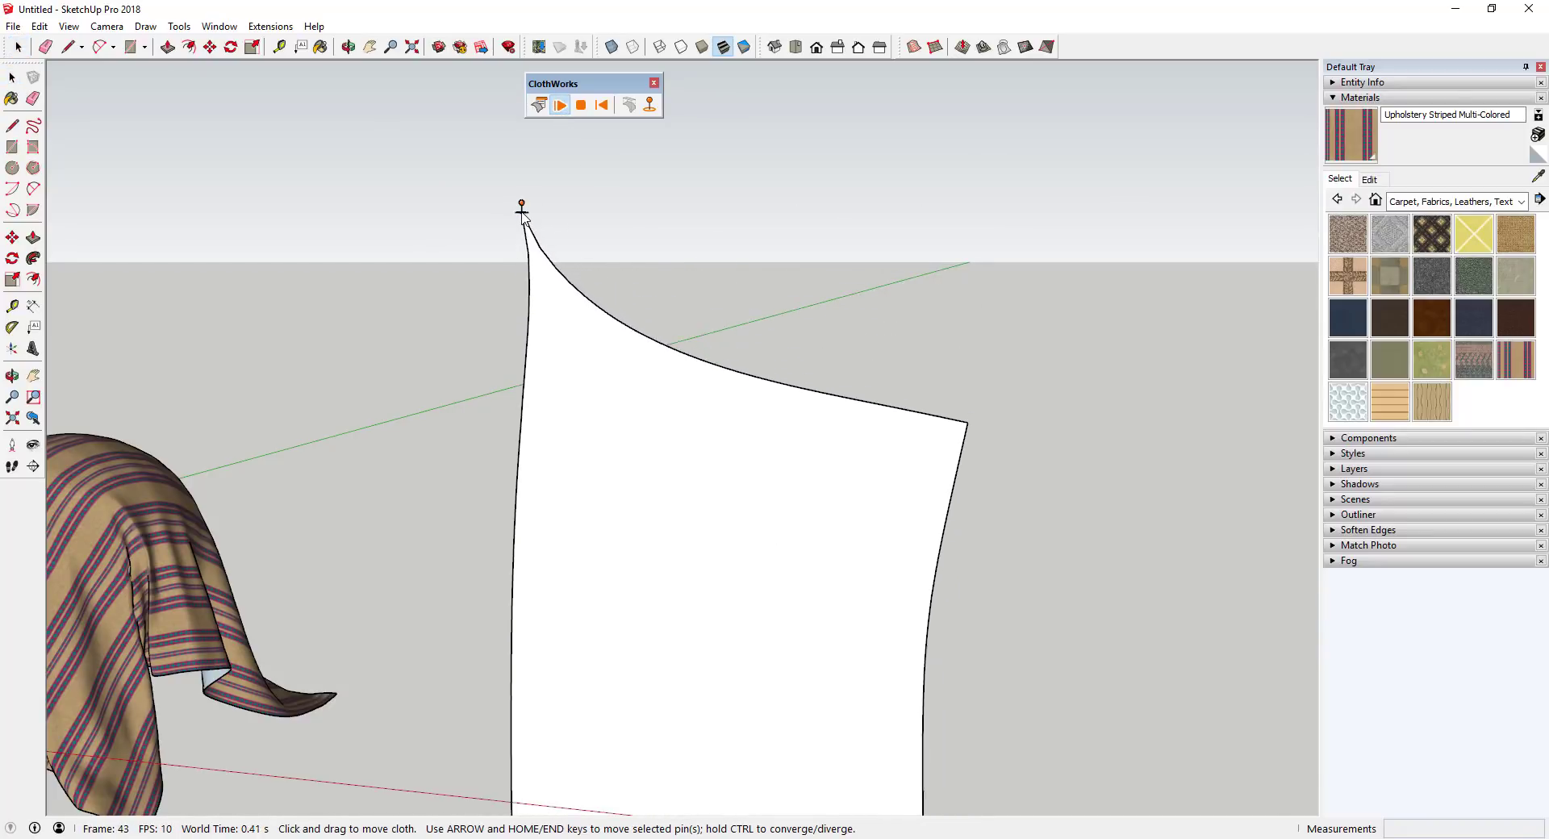
pyautogui.click(607, 104)
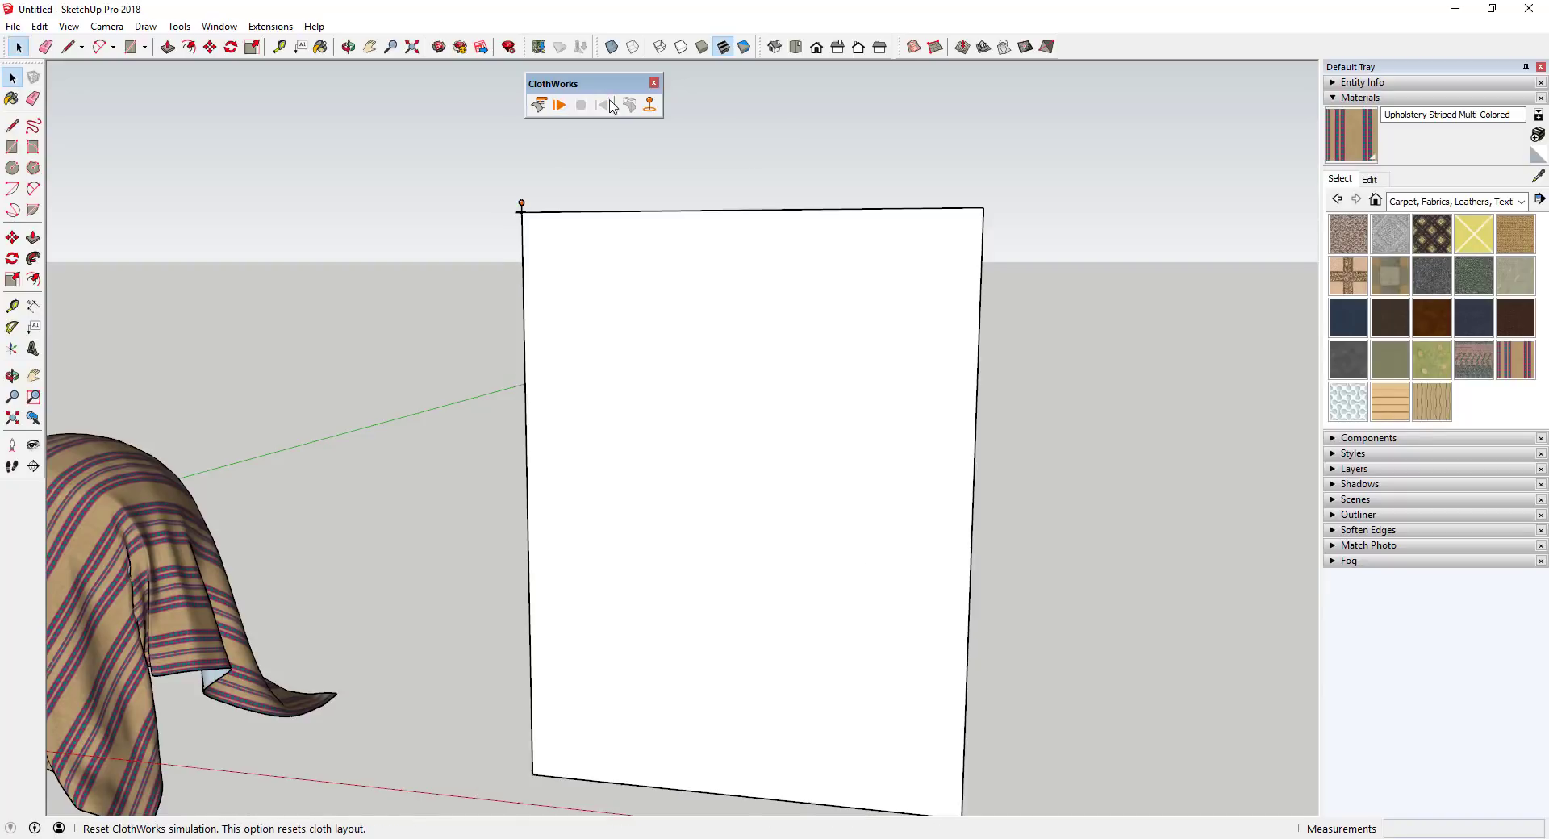
# Step: Copy the corner pin along the cloth's upper edge to the opposite upper corner
pyautogui.scroll(1, 796, 216)
pyautogui.moveTo(671, 184); pyautogui.dragTo(491, 241, button='middle')
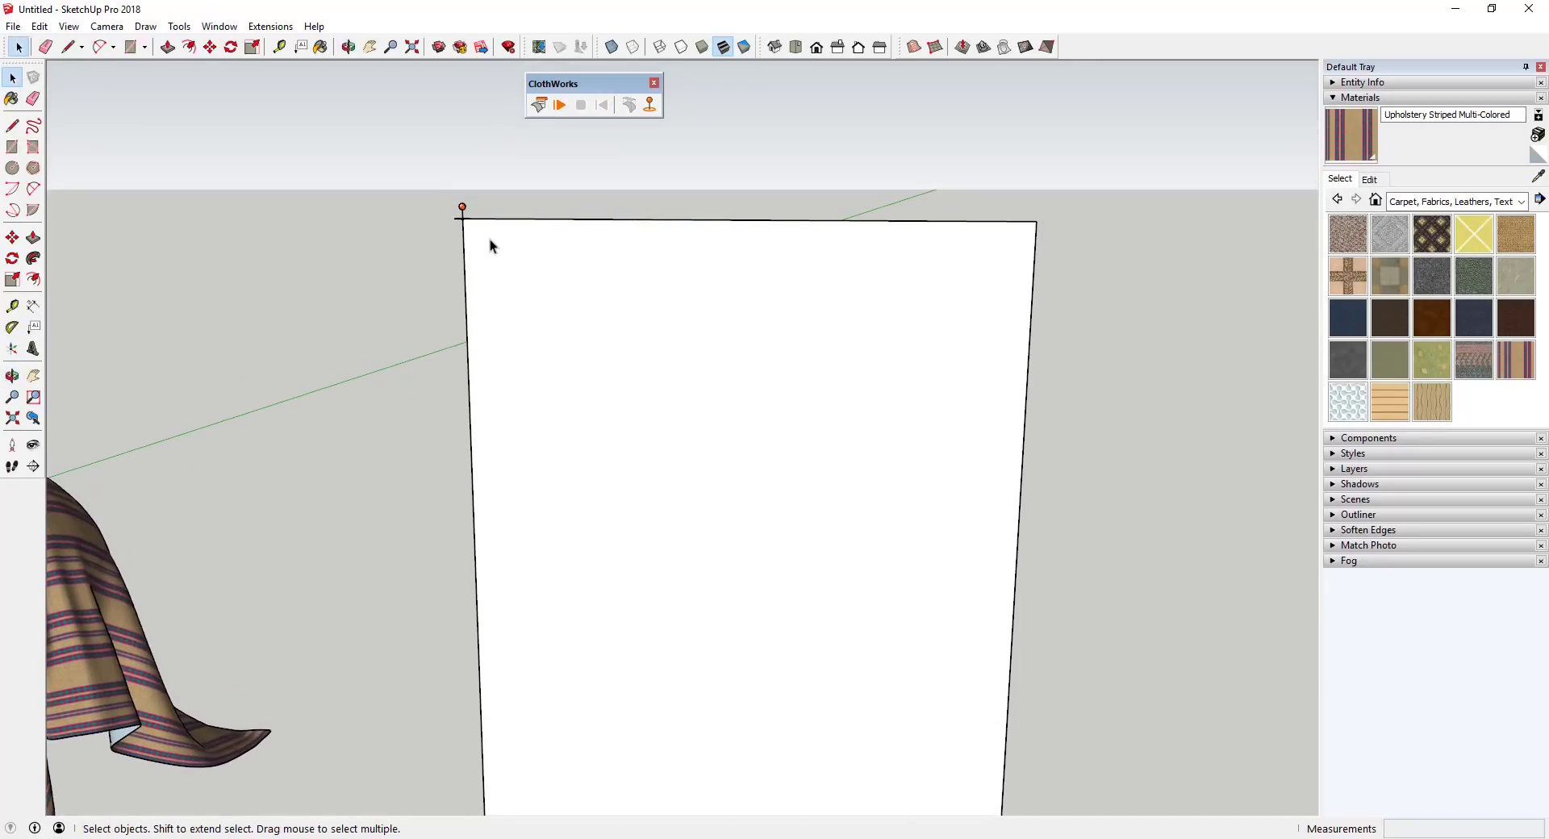
pyautogui.scroll(2, 576, 248)
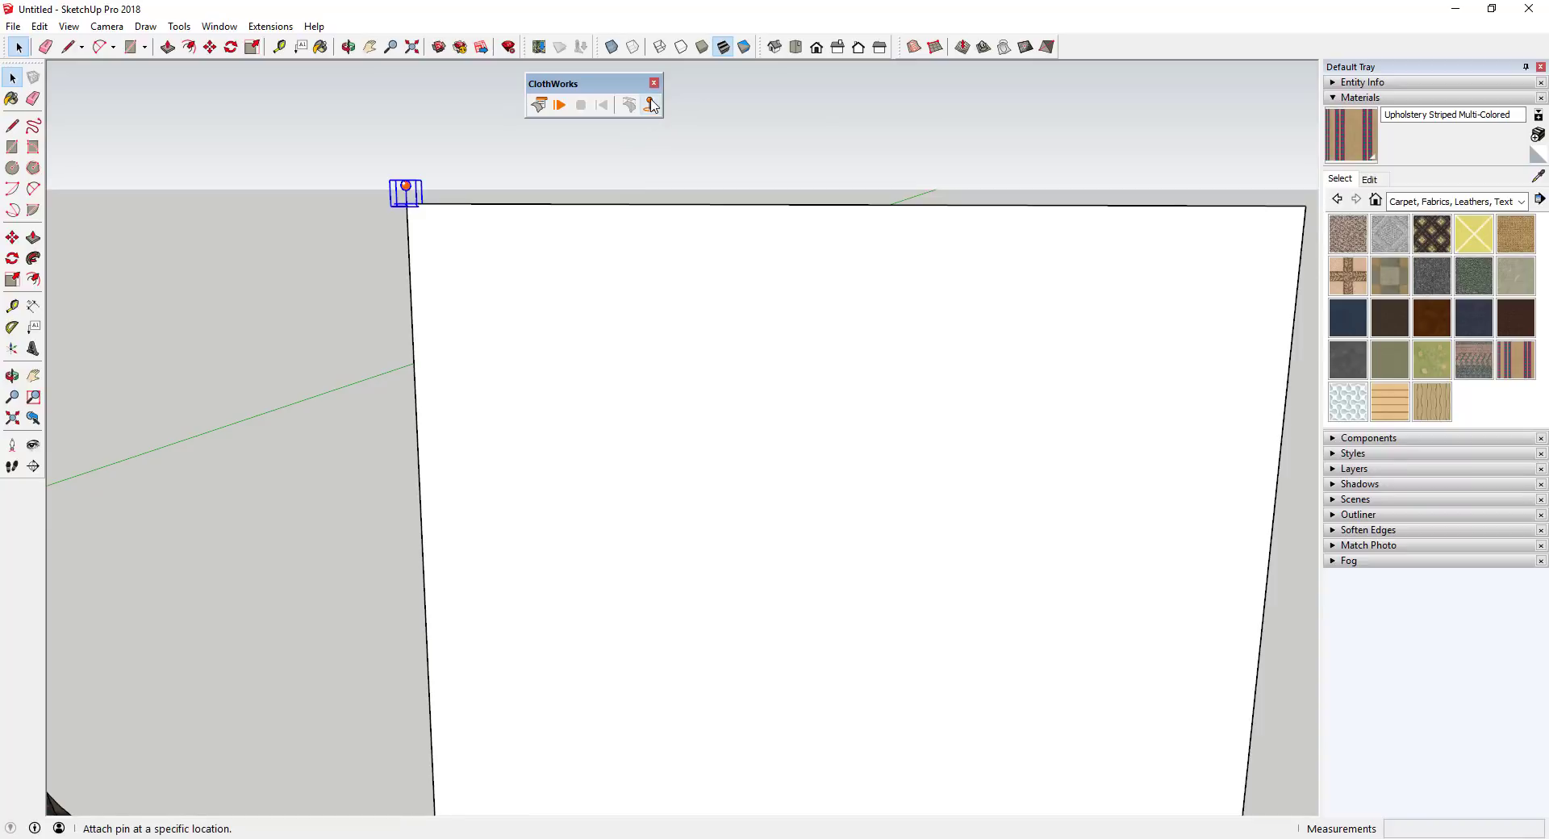
pyautogui.moveTo(550, 215); pyautogui.dragTo(378, 274, button='middle')
pyautogui.press('m')
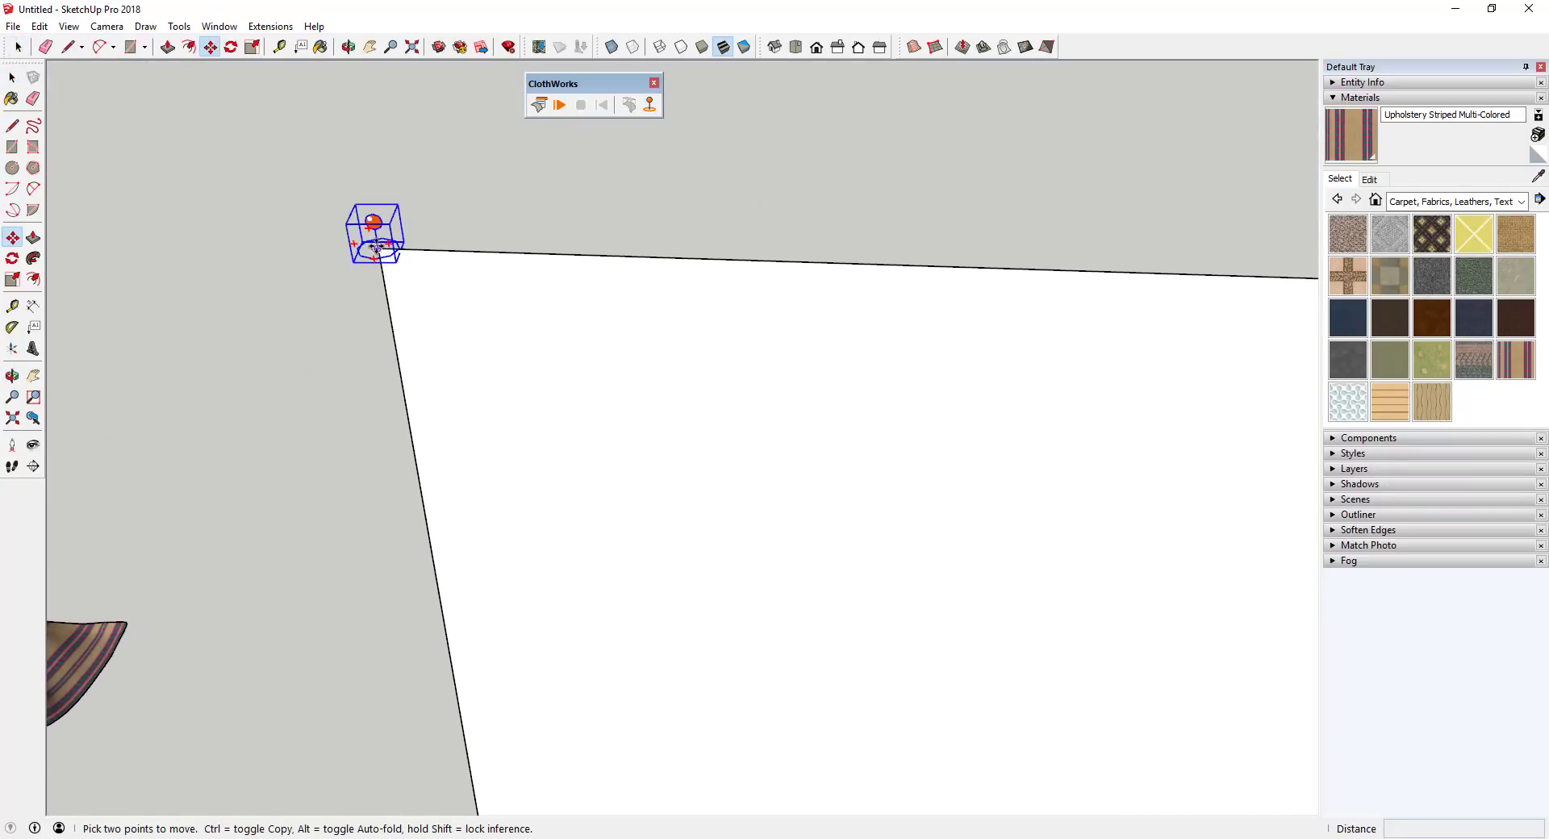
pyautogui.scroll(-2, 376, 250)
pyautogui.click(376, 250)
pyautogui.press('ctrl')
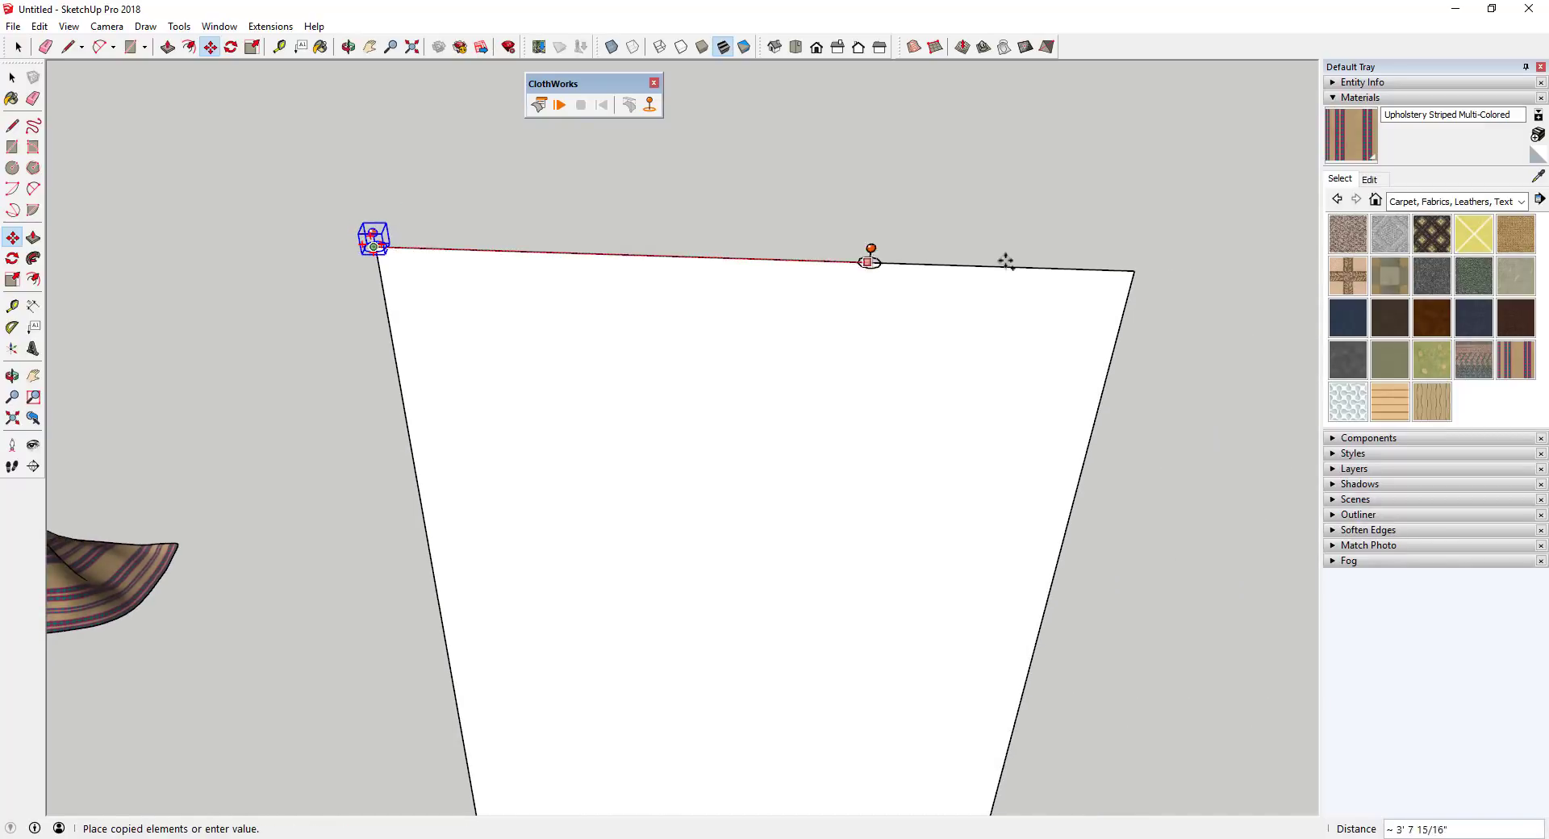
pyautogui.click(1136, 271)
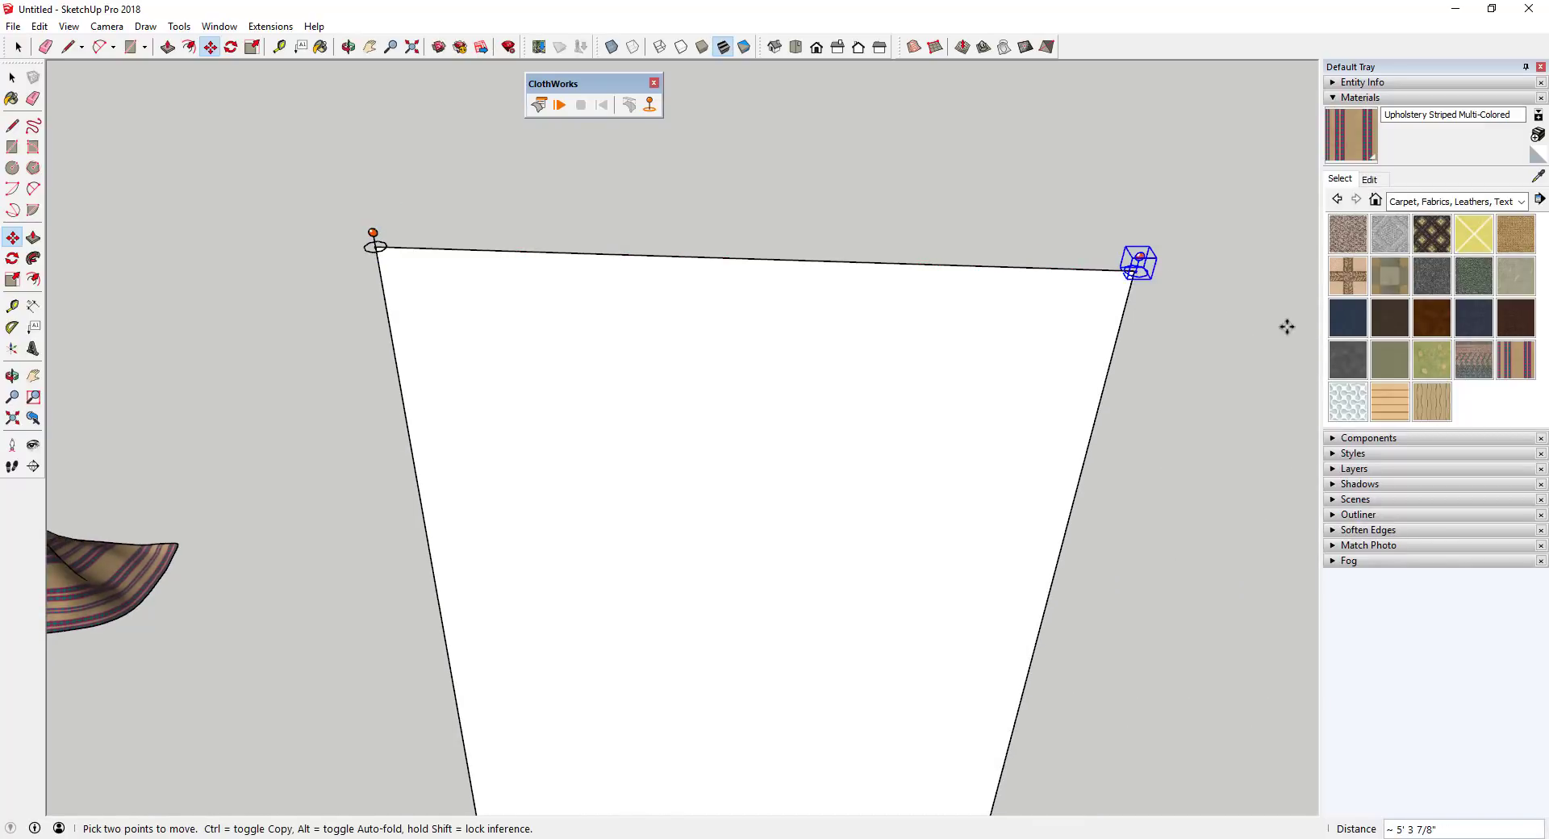
# Step: Simulate the cloth hanging from pins at both upper corners, and reset its layout
pyautogui.click(561, 107)
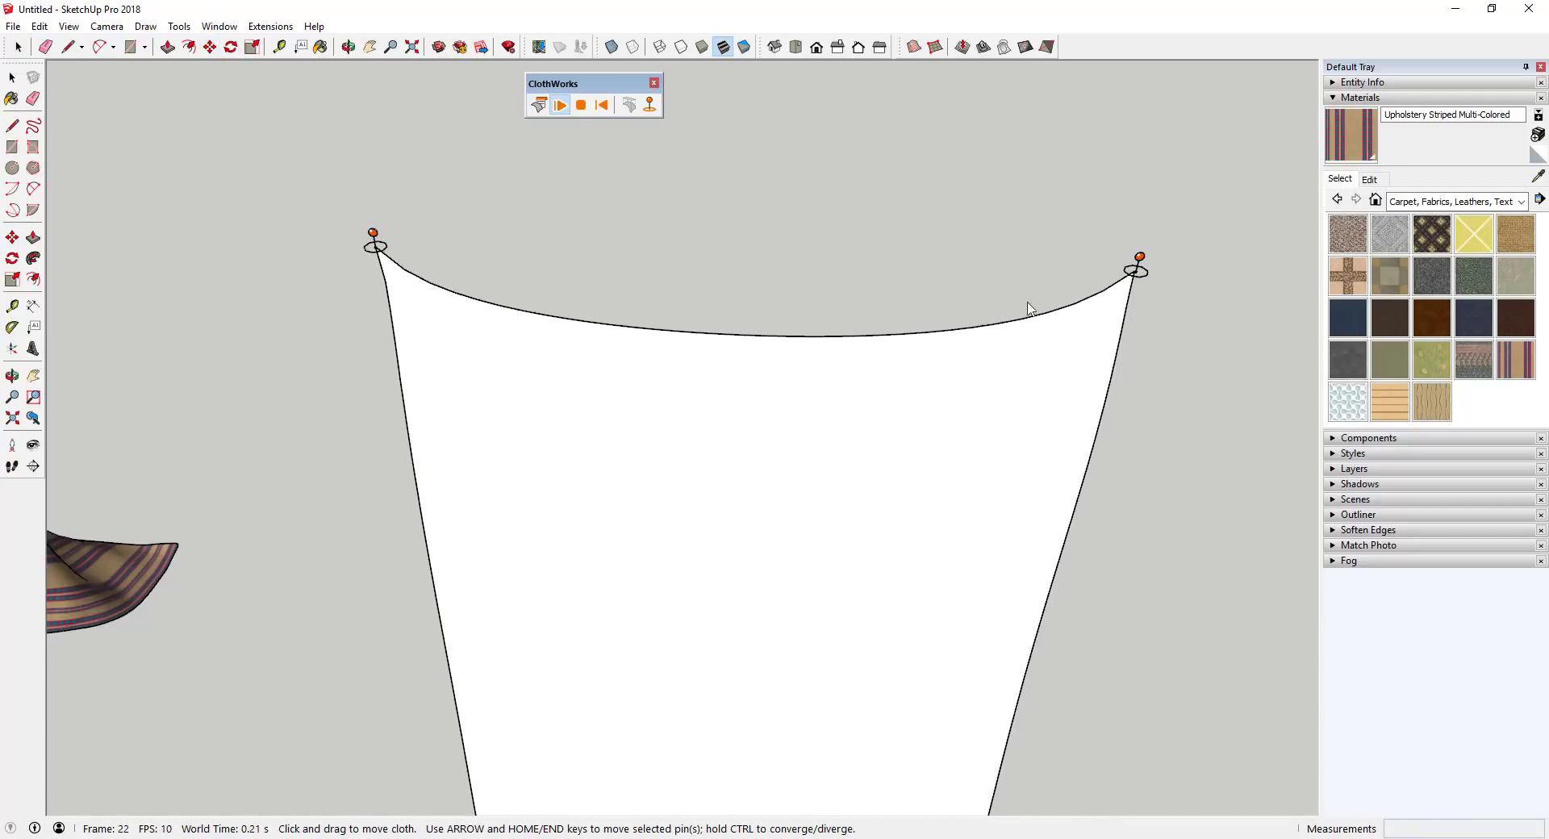
pyautogui.click(603, 105)
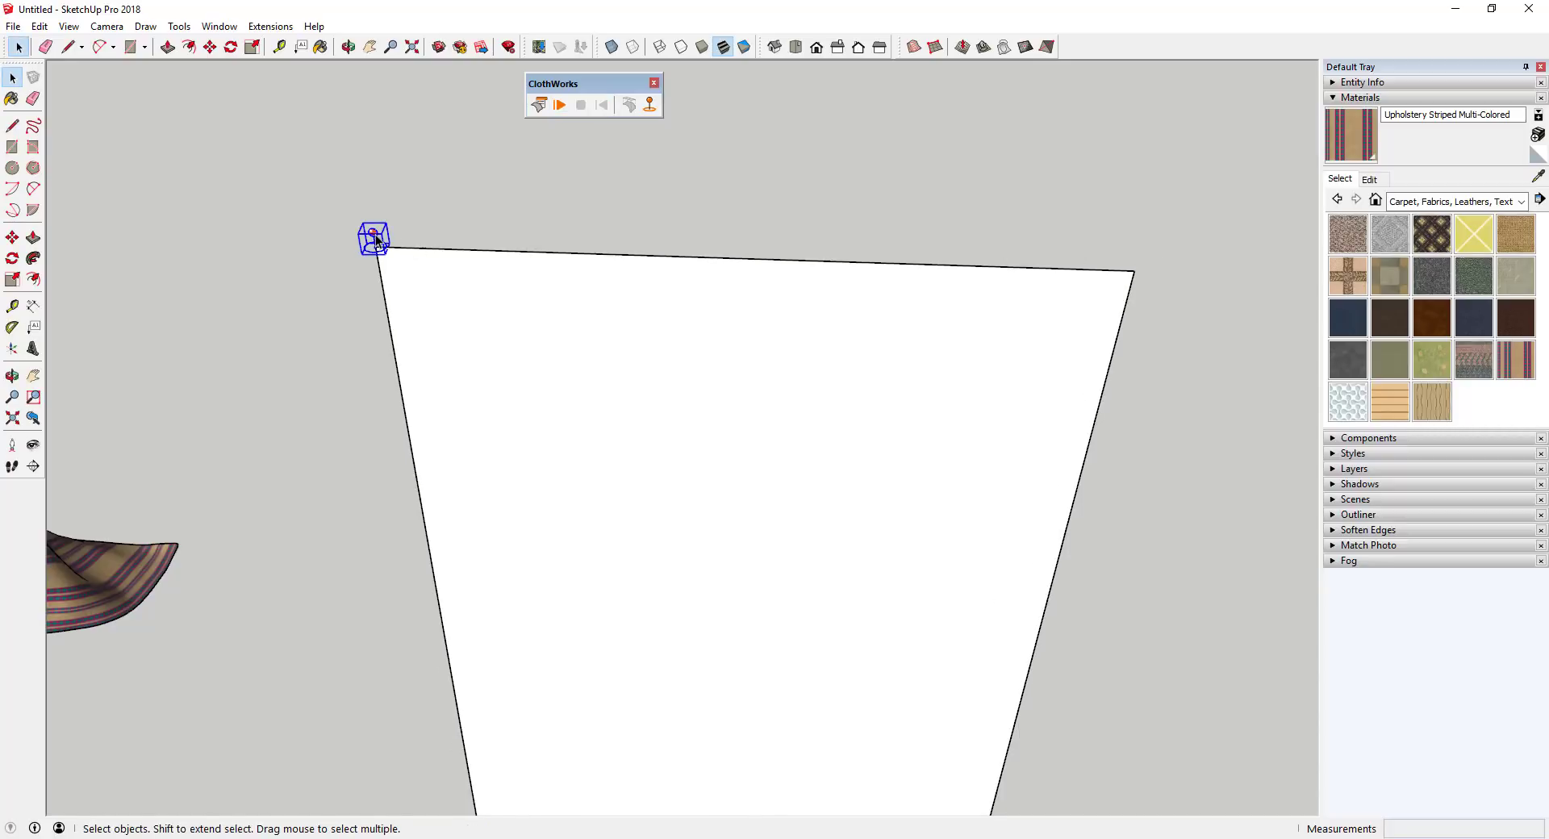
# Step: Copy the first corner pin to the opposite upper corner and divide the span with /4 for evenly spaced pins along the upper edge
pyautogui.press('m')
pyautogui.scroll(3, 376, 235)
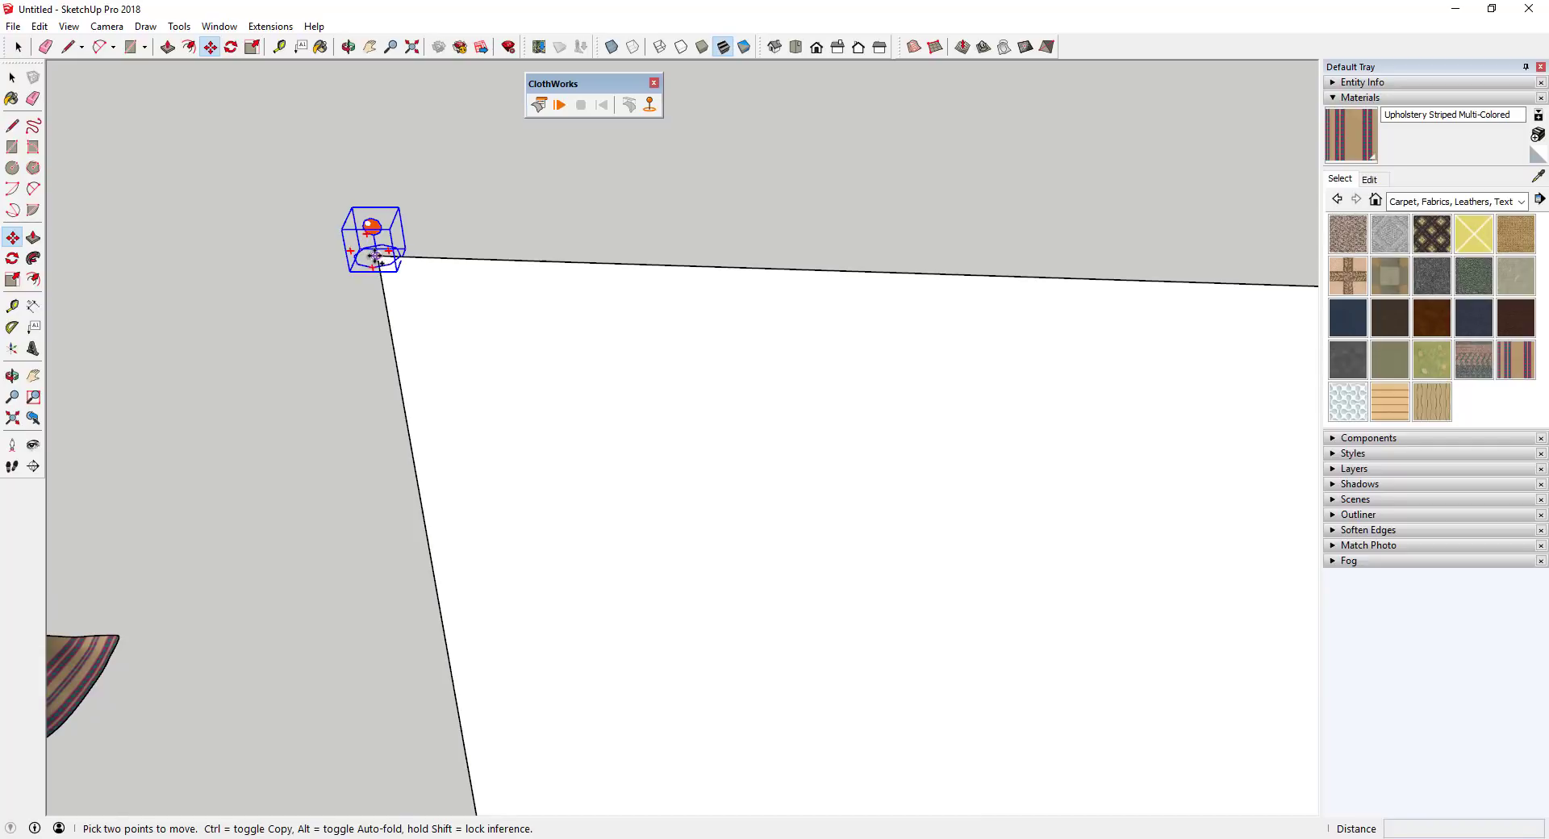
pyautogui.click(375, 256)
pyautogui.press('ctrl')
pyautogui.scroll(-2, 423, 254)
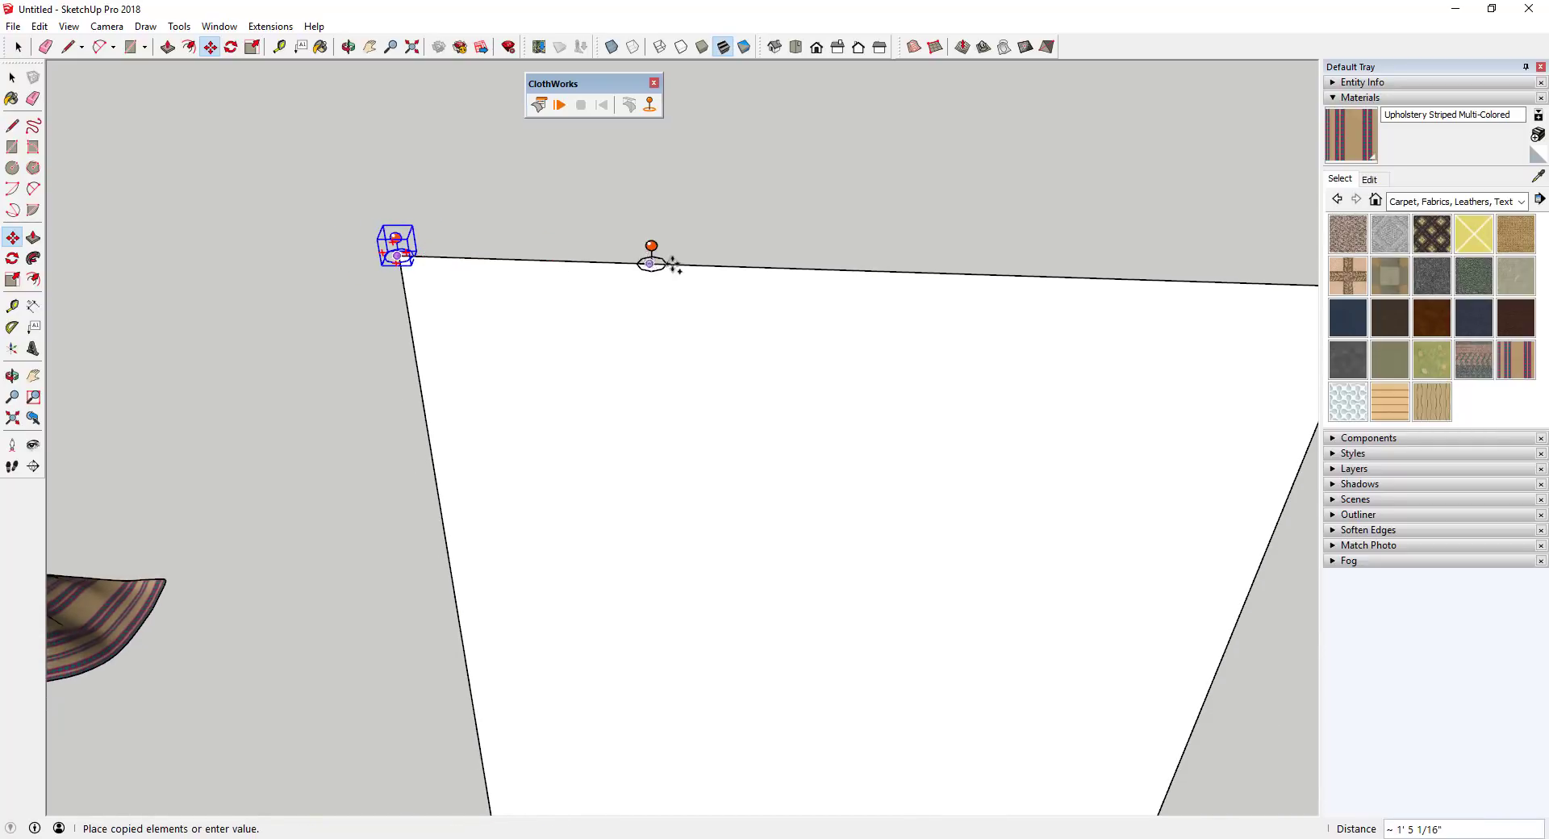
pyautogui.keyDown('shift'); pyautogui.moveTo(1078, 273); pyautogui.dragTo(767, 279, button='middle'); pyautogui.keyUp('shift')
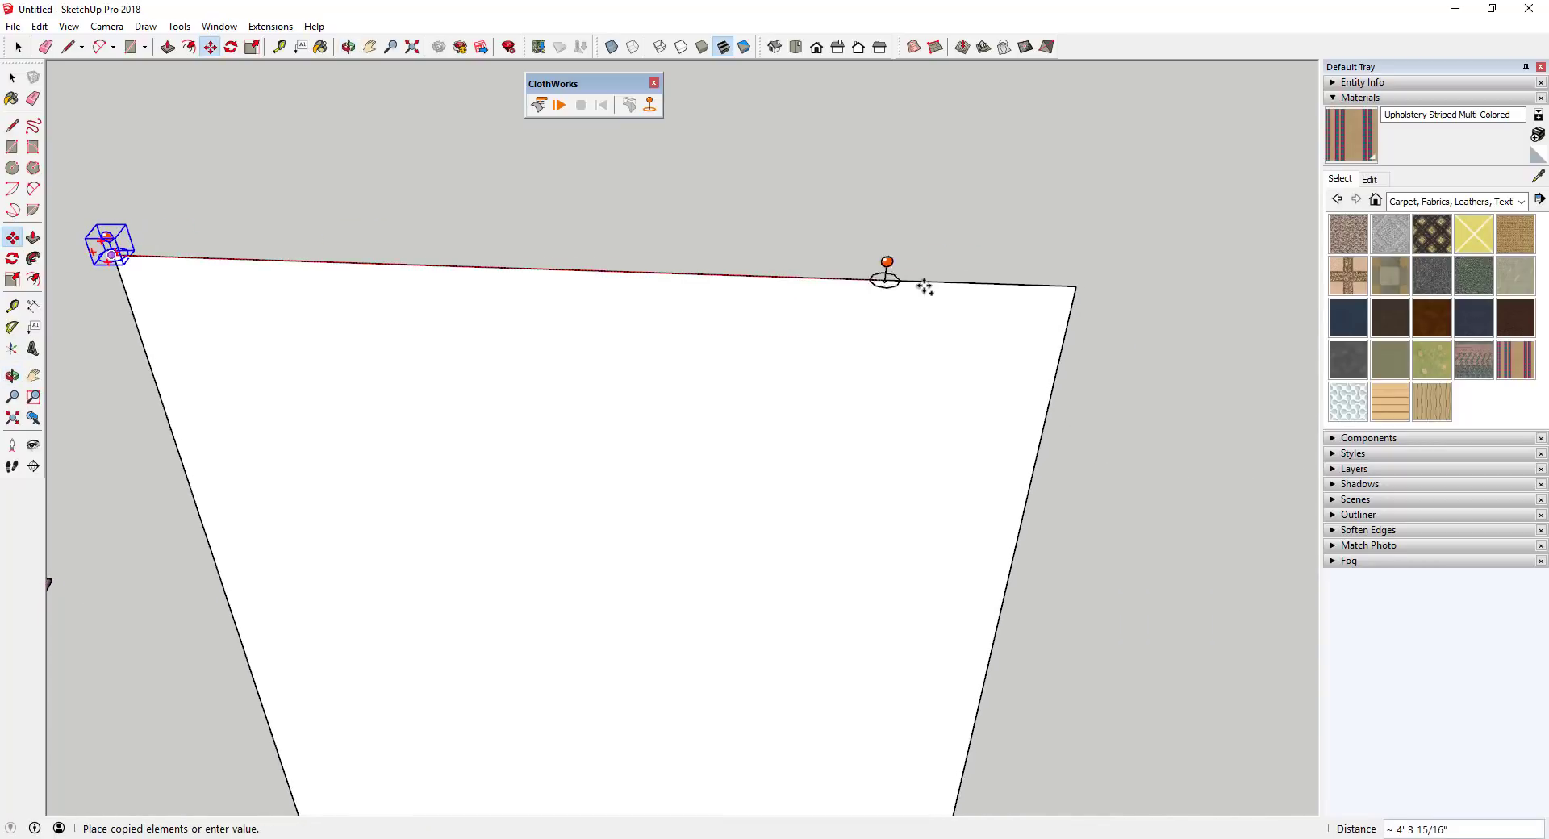
pyautogui.click(1079, 285)
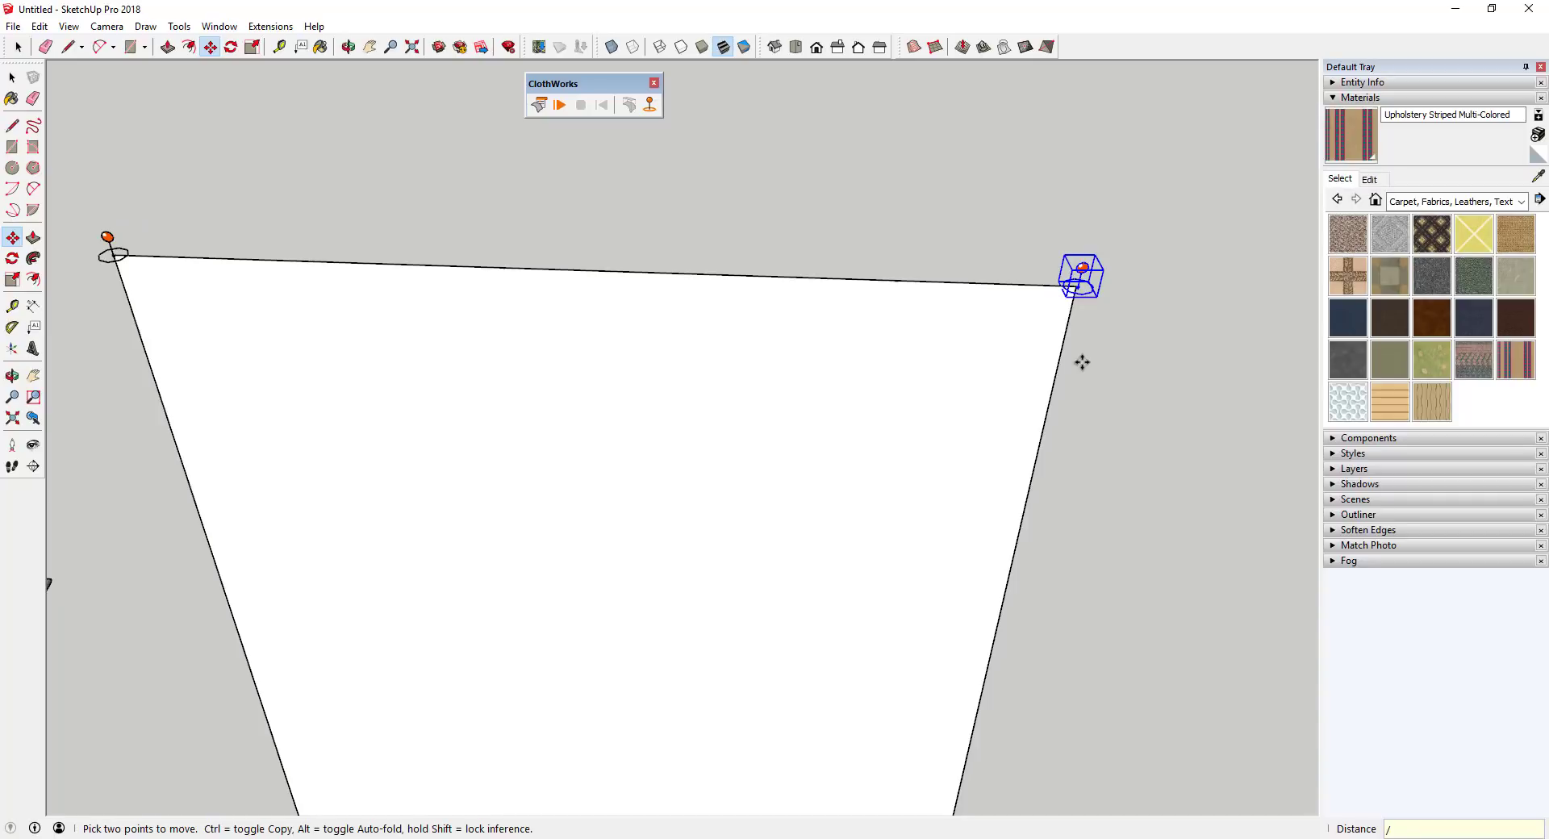
pyautogui.write('/4')
pyautogui.press('Return')
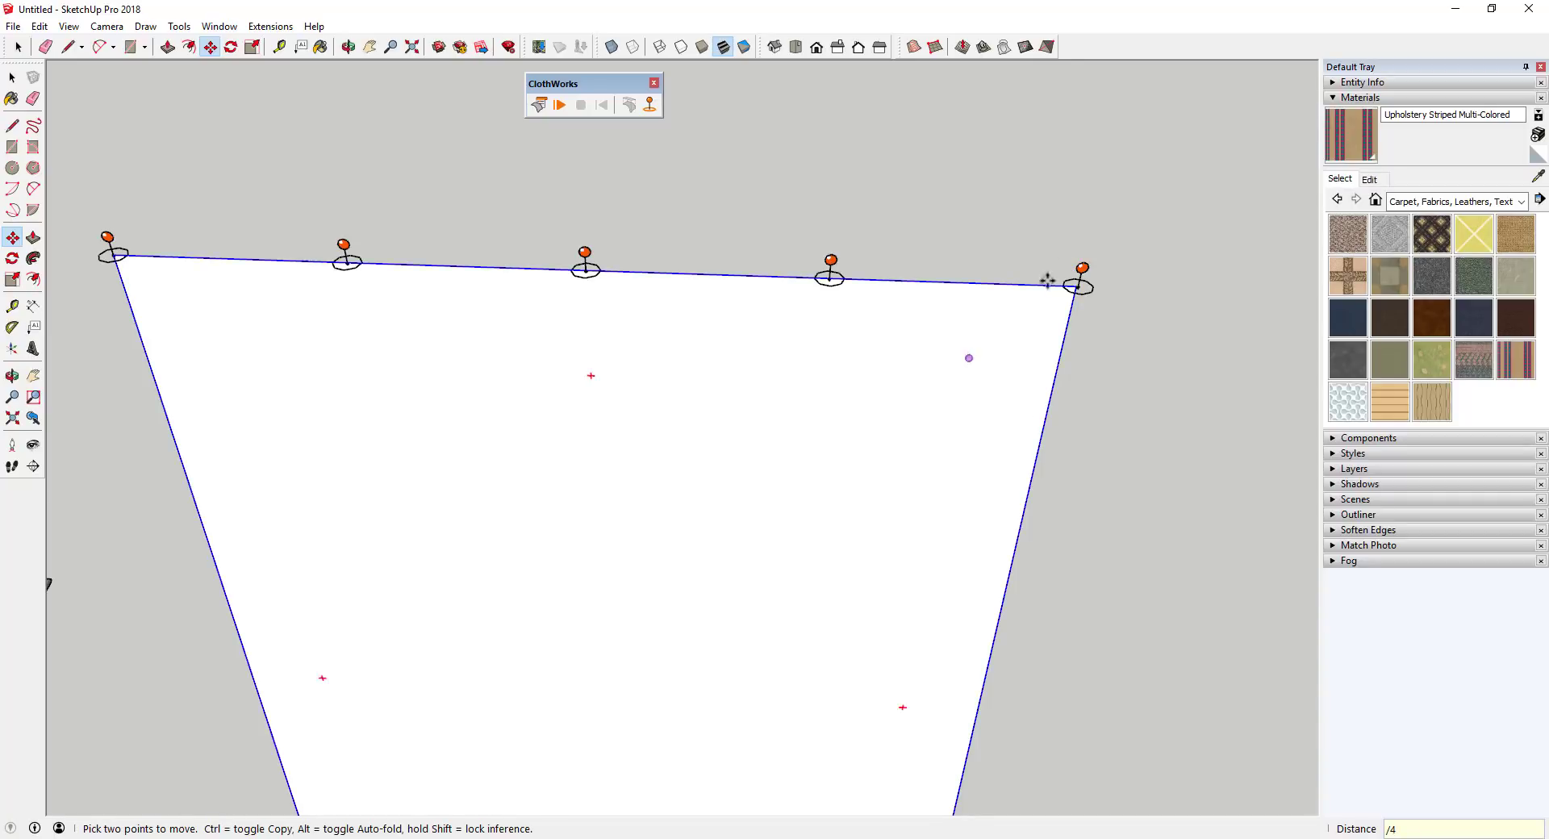
# Step: Run the simulation to check how the cloth drapes between the row of five pins, and reset the layout
pyautogui.scroll(-2, 1041, 274)
pyautogui.scroll(3, 736, 327)
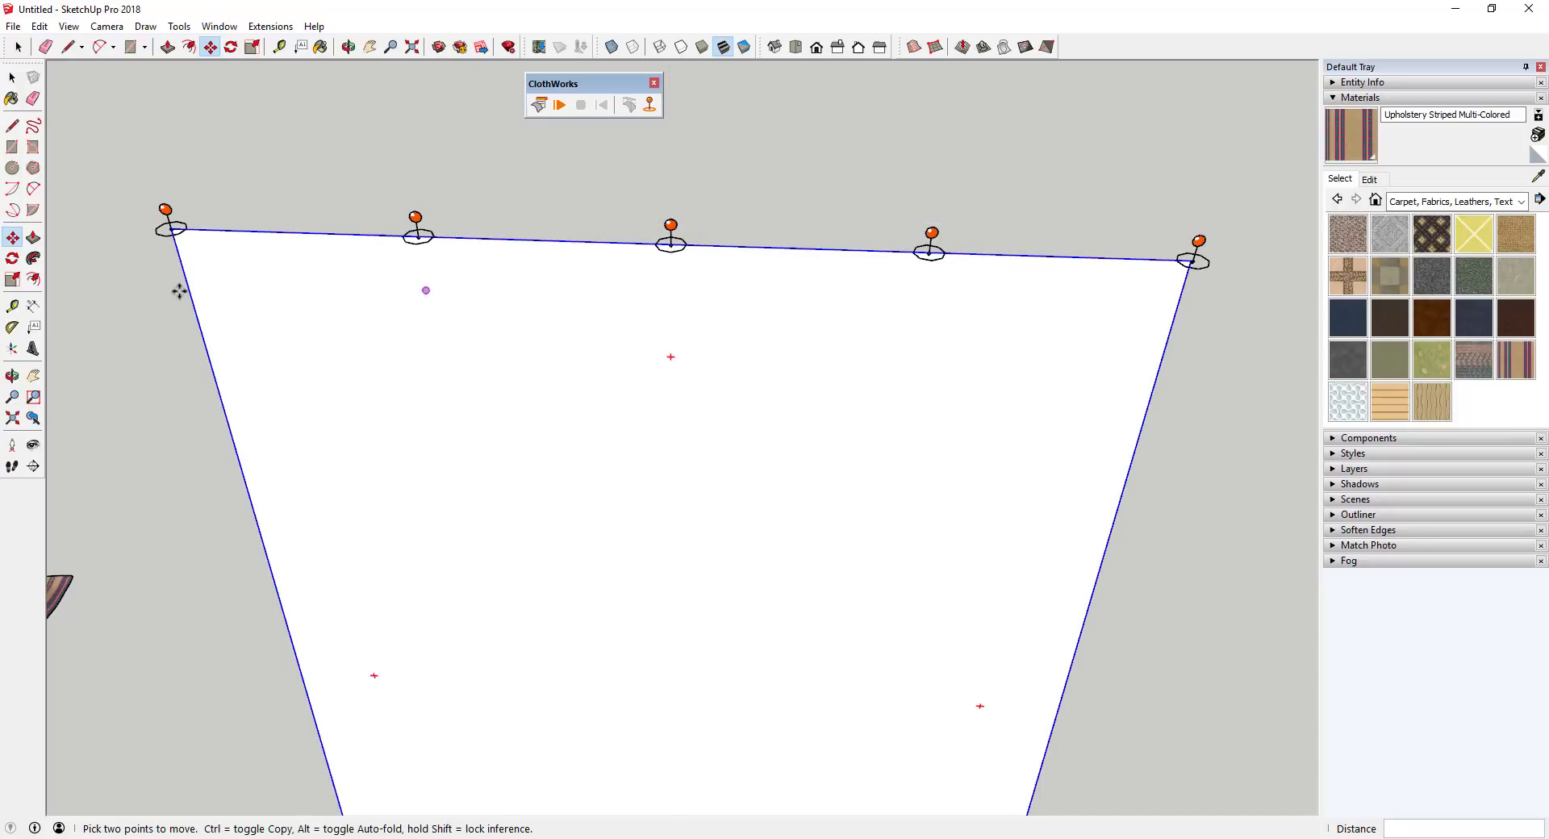
pyautogui.moveTo(1196, 264); pyautogui.dragTo(437, 125, button='middle')
pyautogui.press('space')
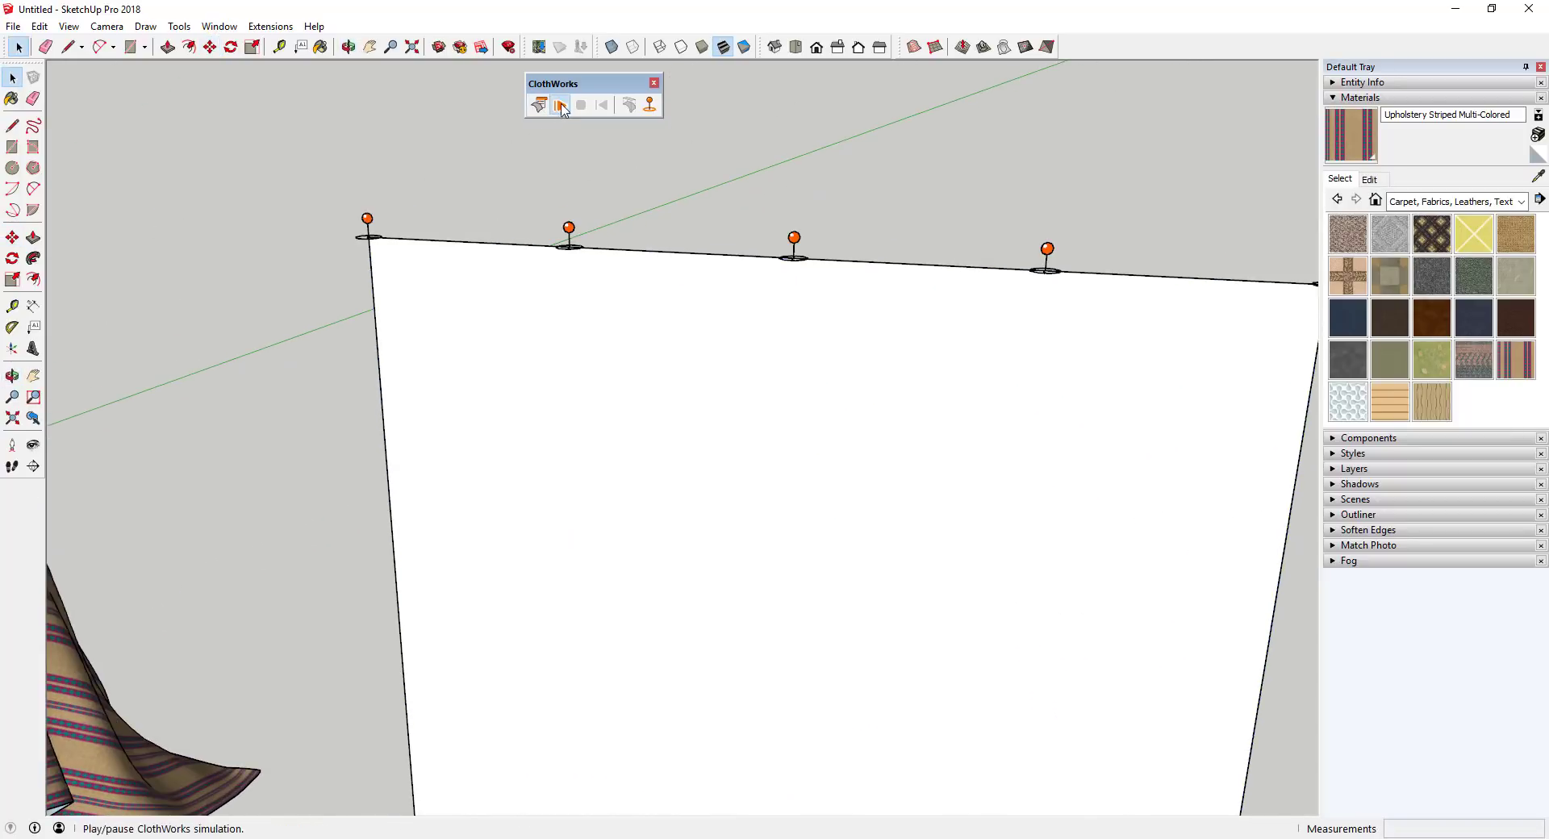
pyautogui.click(560, 105)
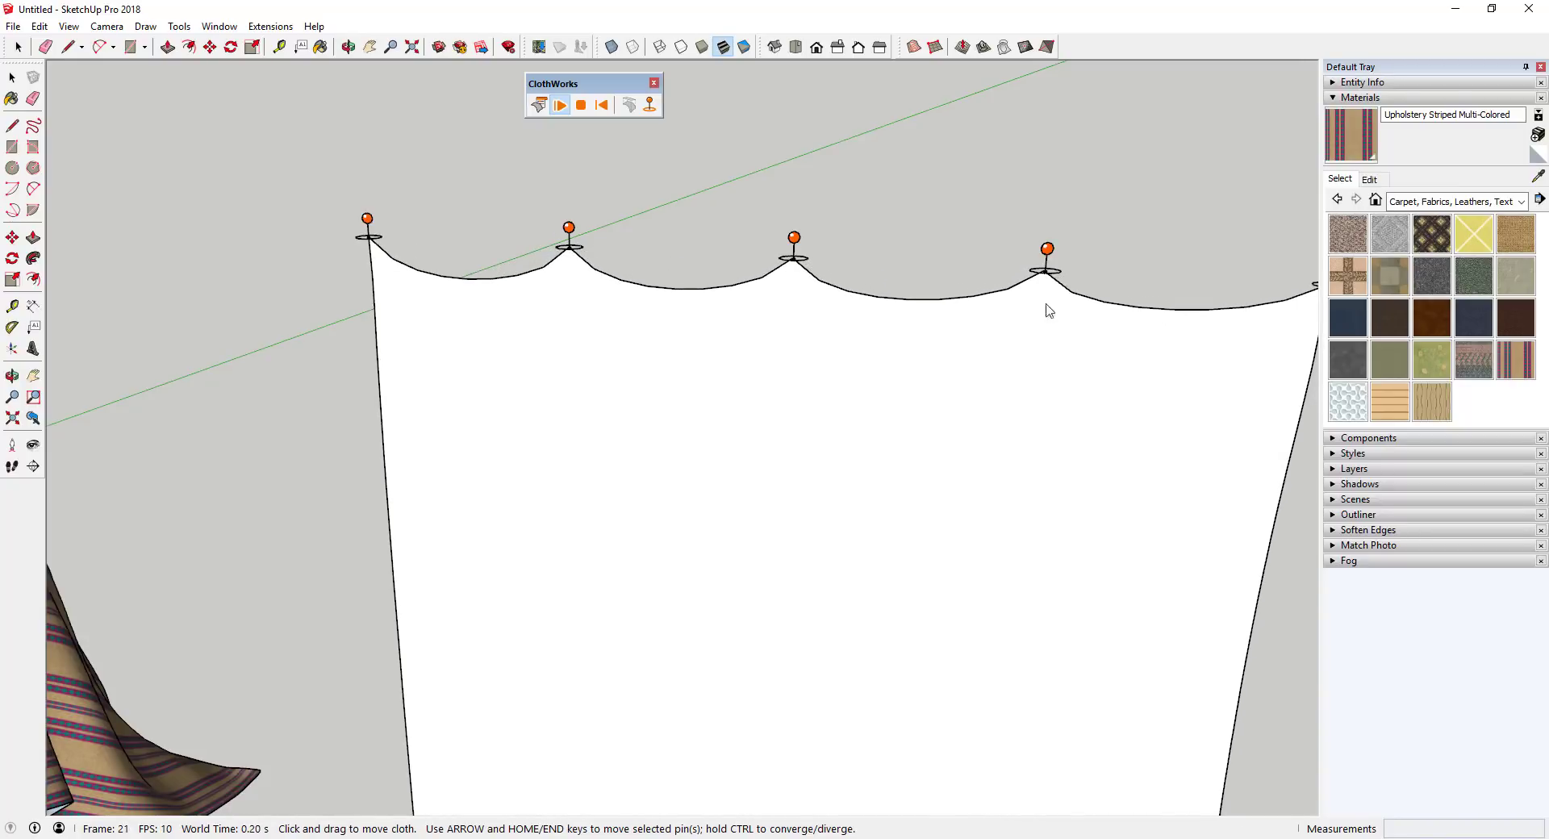
pyautogui.click(602, 105)
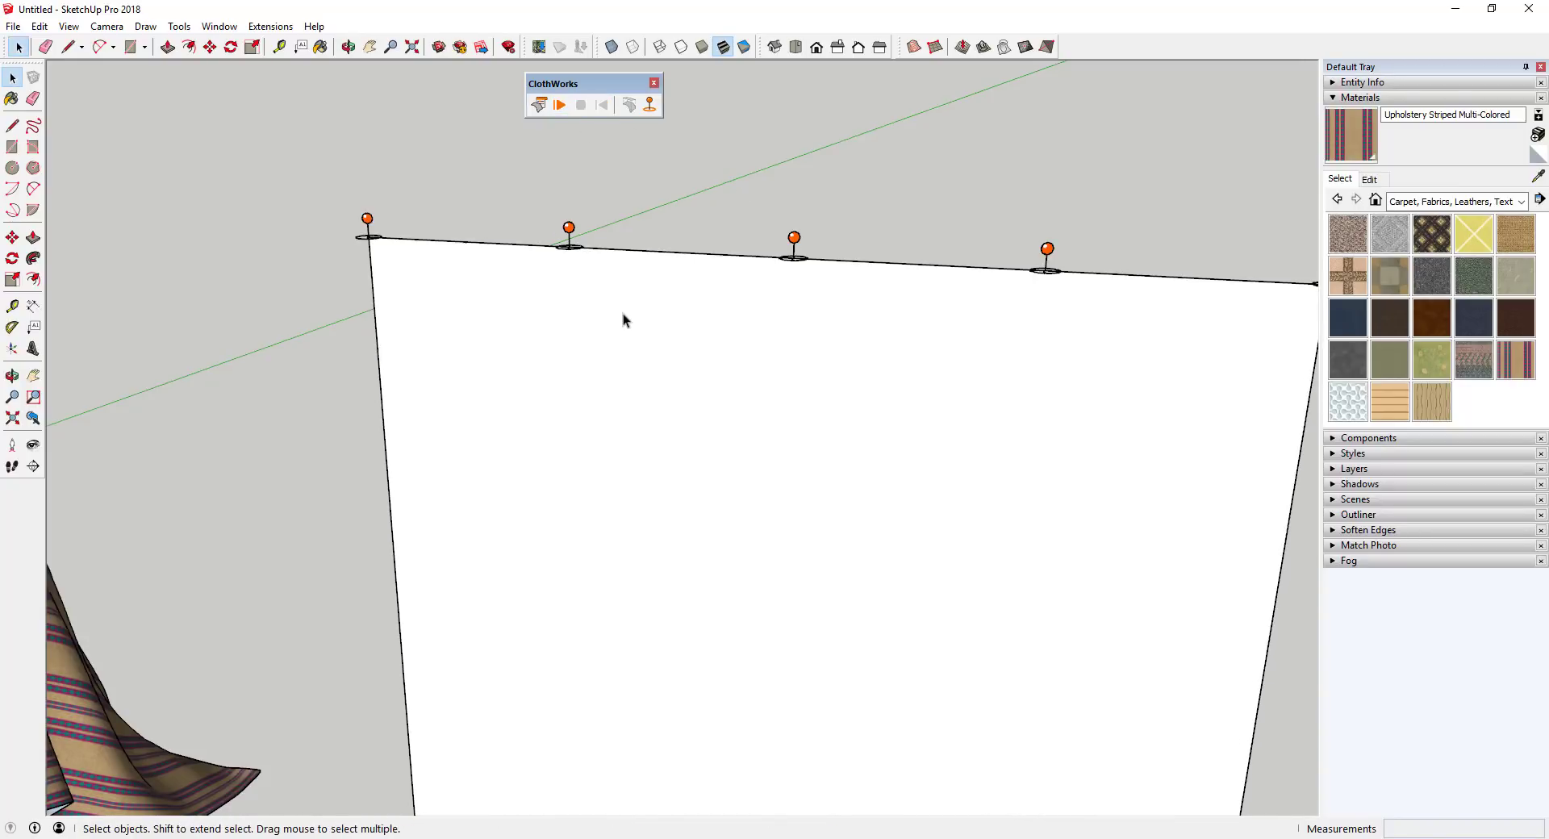
# Step: Start the ClothWorks simulation on the hanging cloth and select all five pins along its upper edge
pyautogui.scroll(-4, 623, 313)
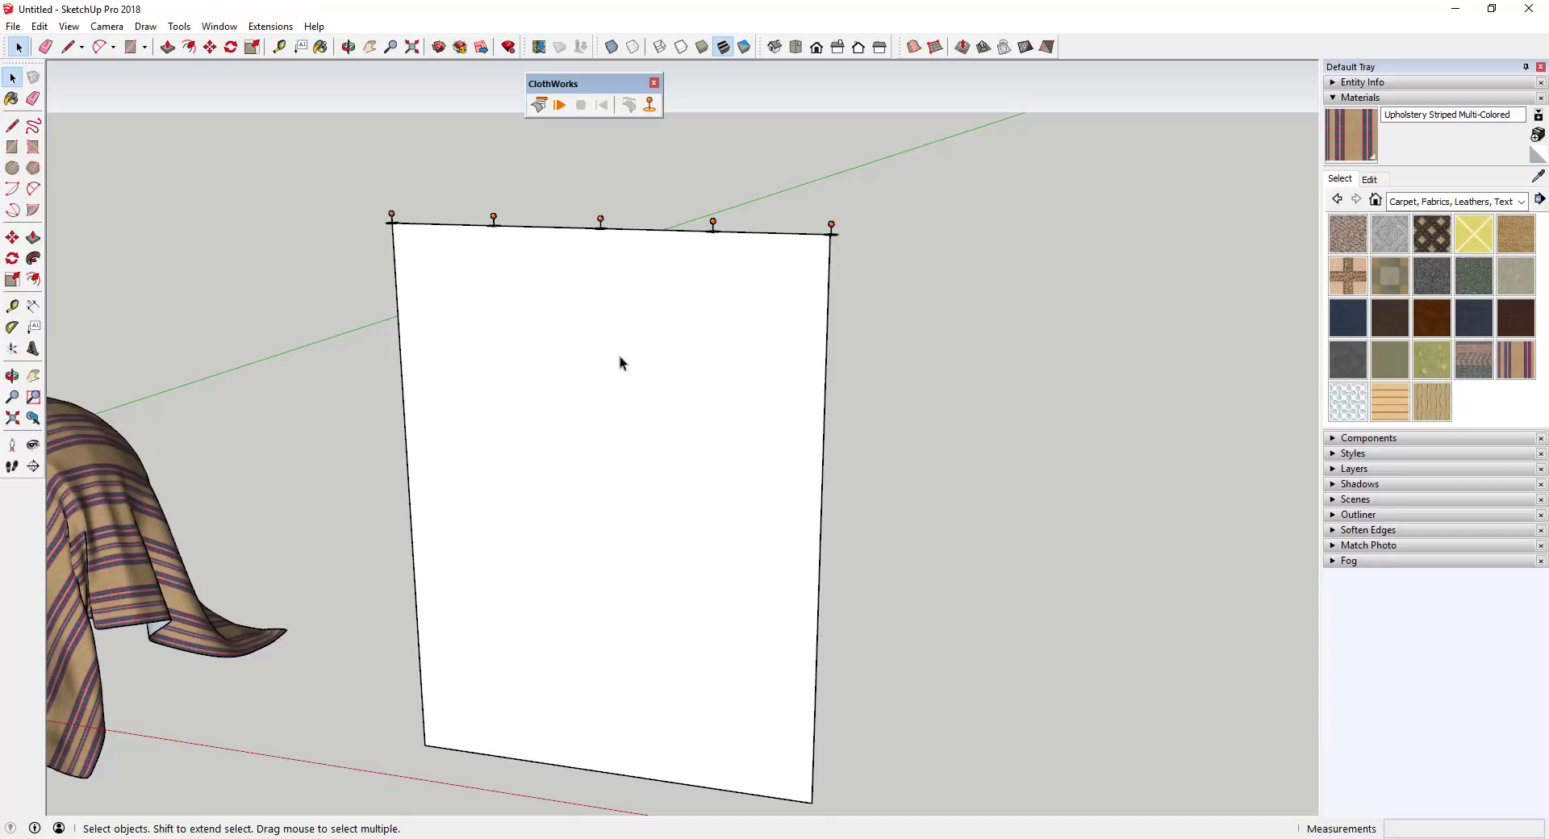
pyautogui.moveTo(675, 377); pyautogui.dragTo(525, 396, button='middle')
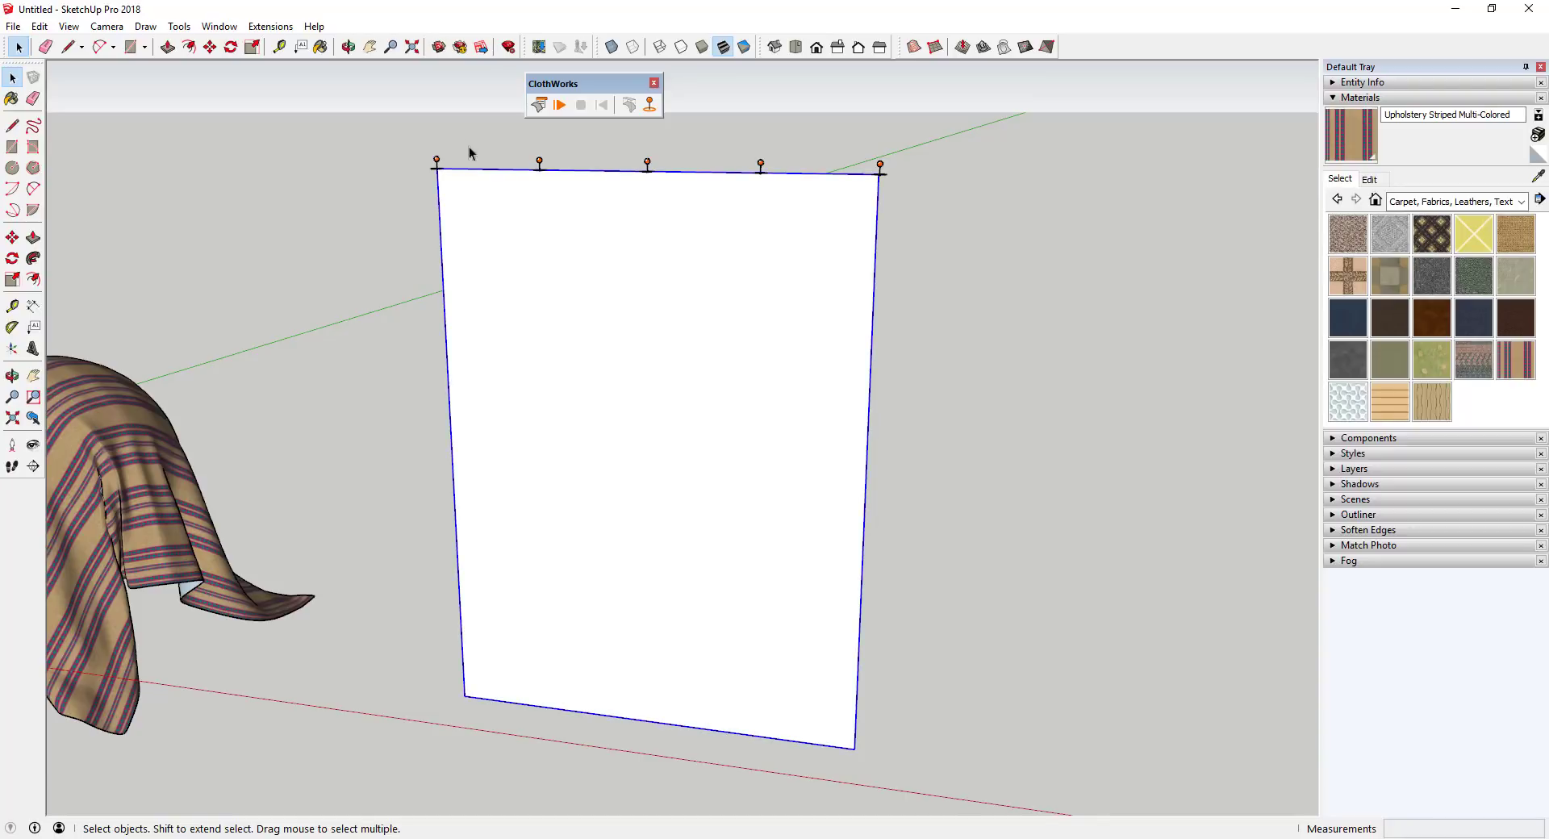
pyautogui.scroll(1, 509, 194)
pyautogui.moveTo(678, 214); pyautogui.dragTo(607, 171, button='middle')
pyautogui.scroll(3, 605, 169)
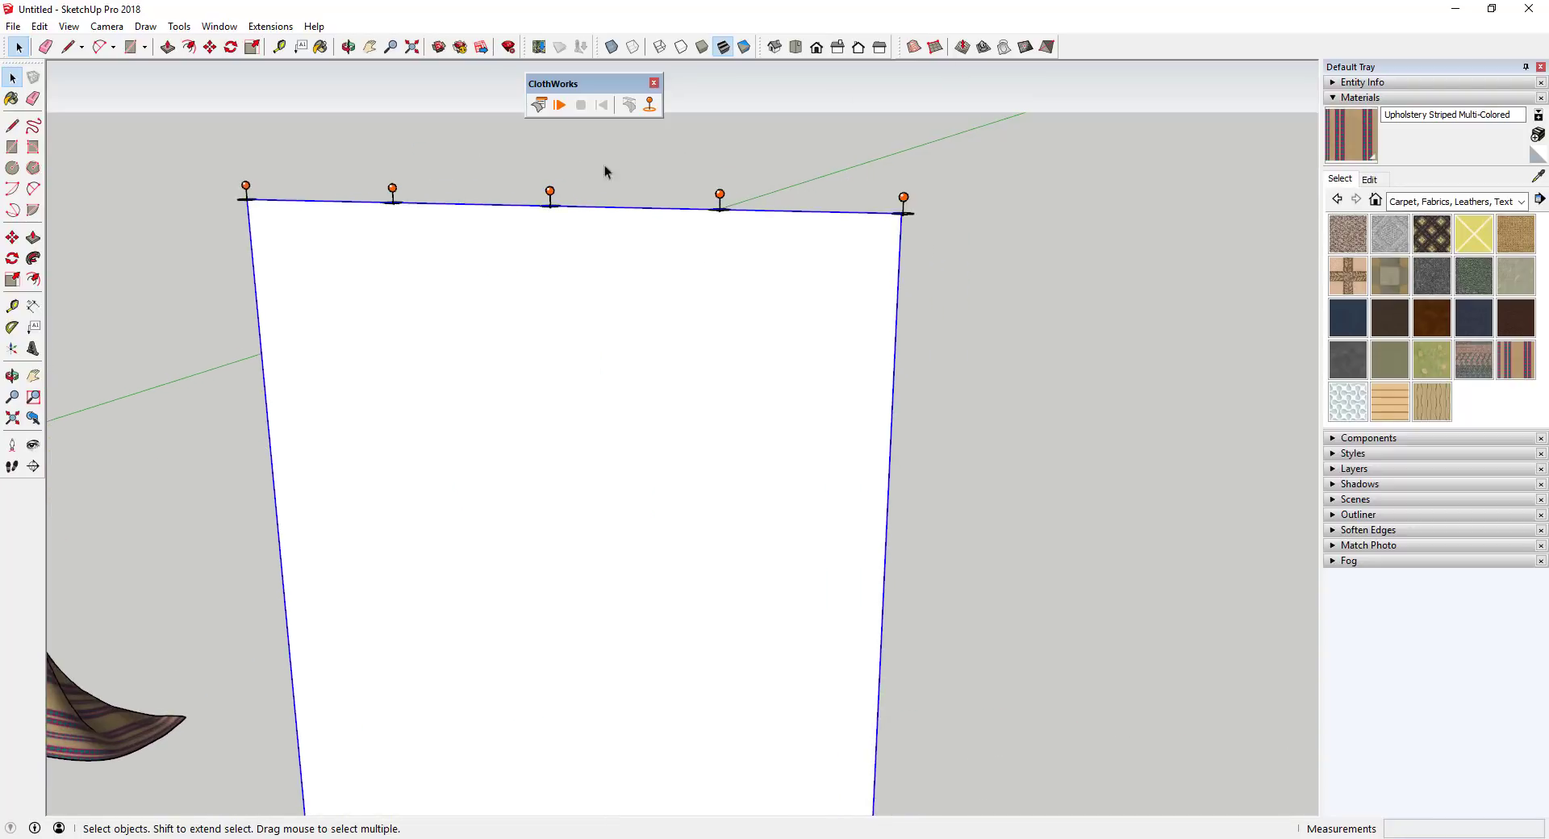
pyautogui.click(559, 105)
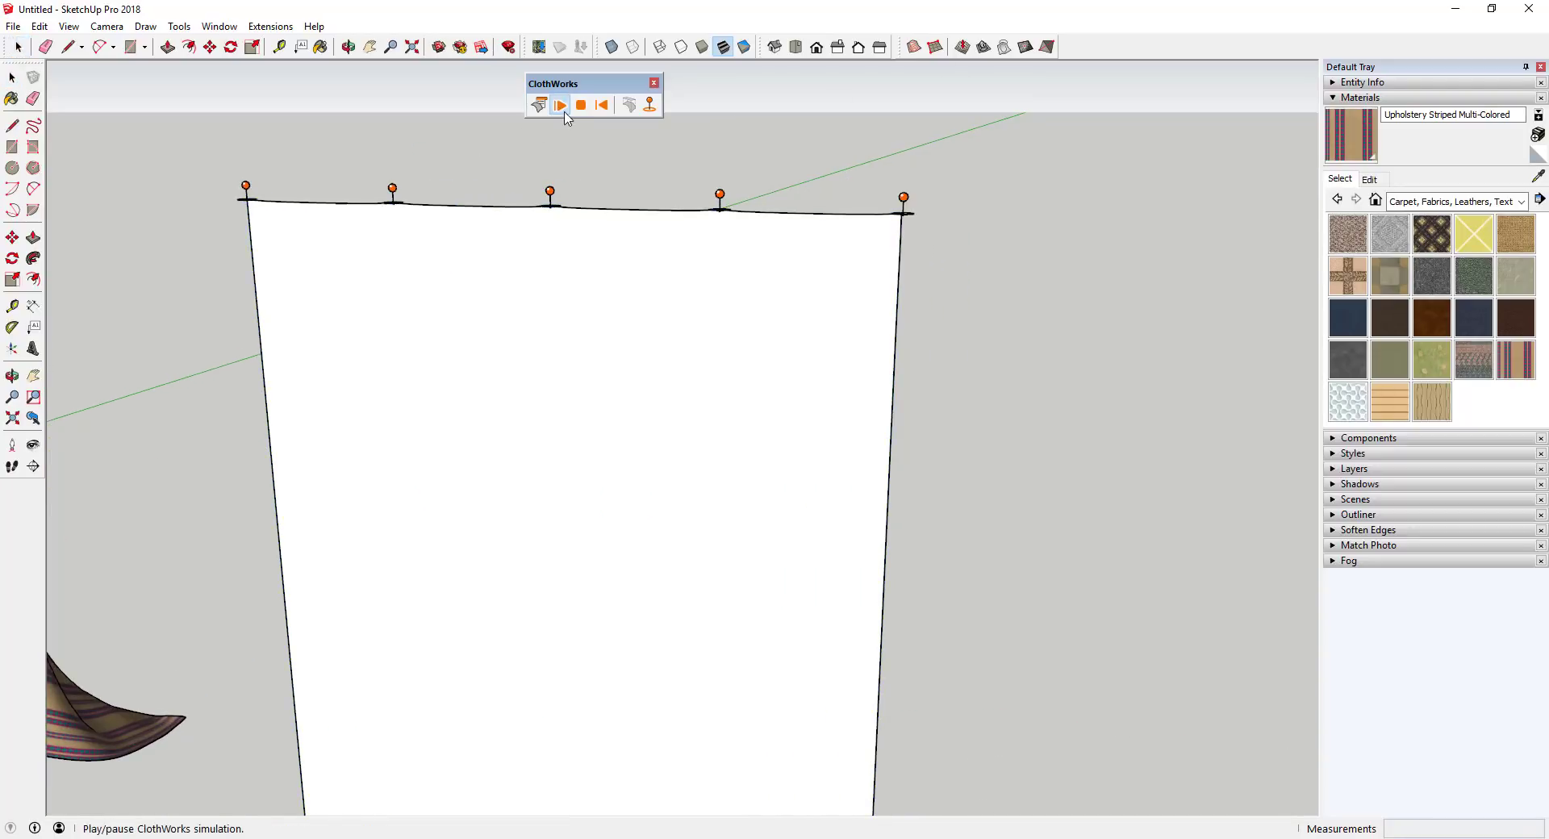
pyautogui.scroll(-2, 631, 399)
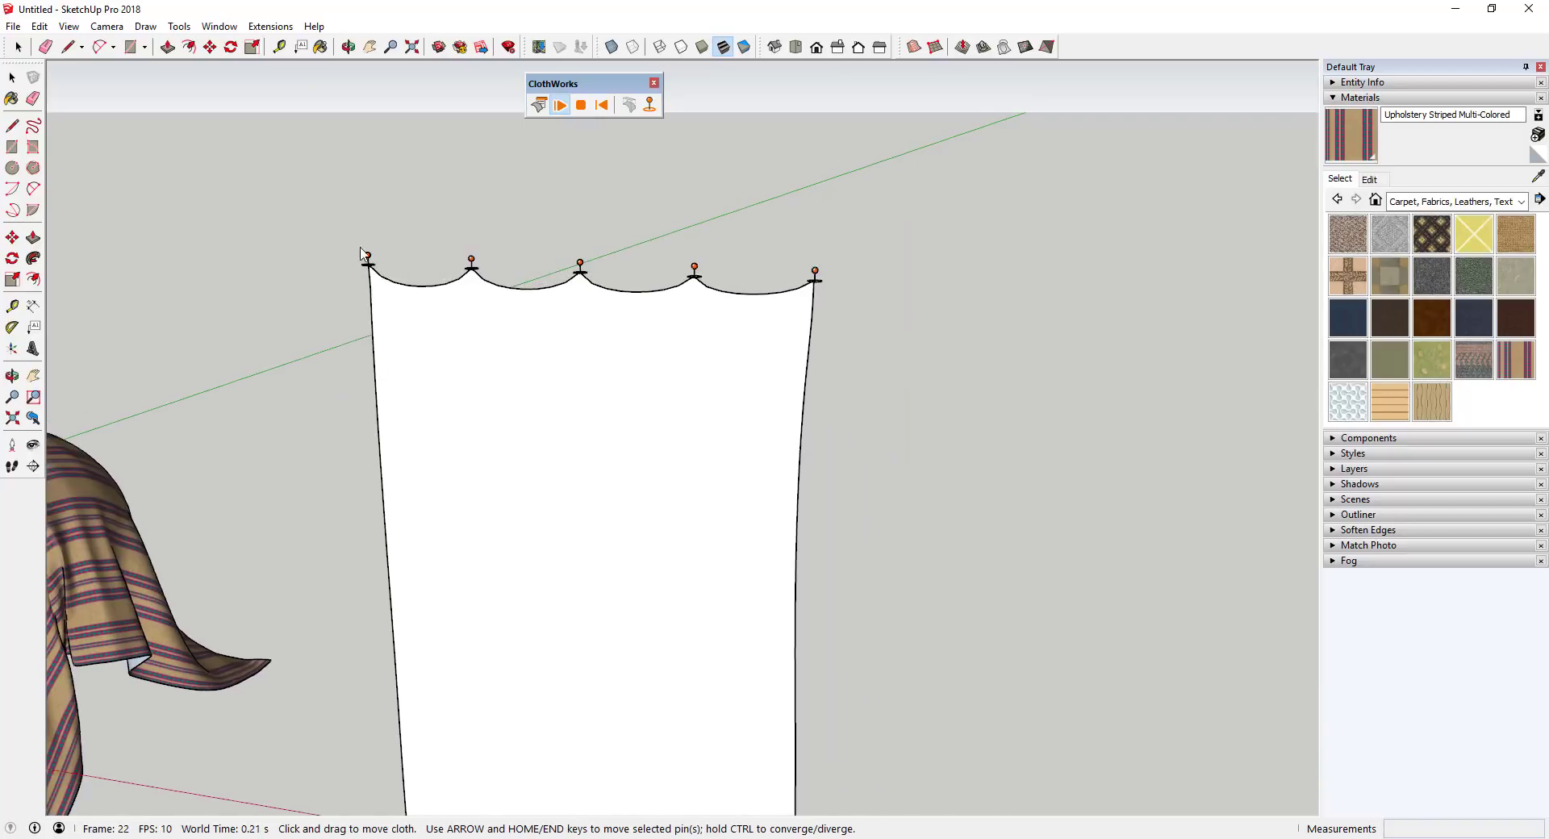
pyautogui.moveTo(318, 213); pyautogui.dragTo(886, 323)
pyautogui.press('Up')
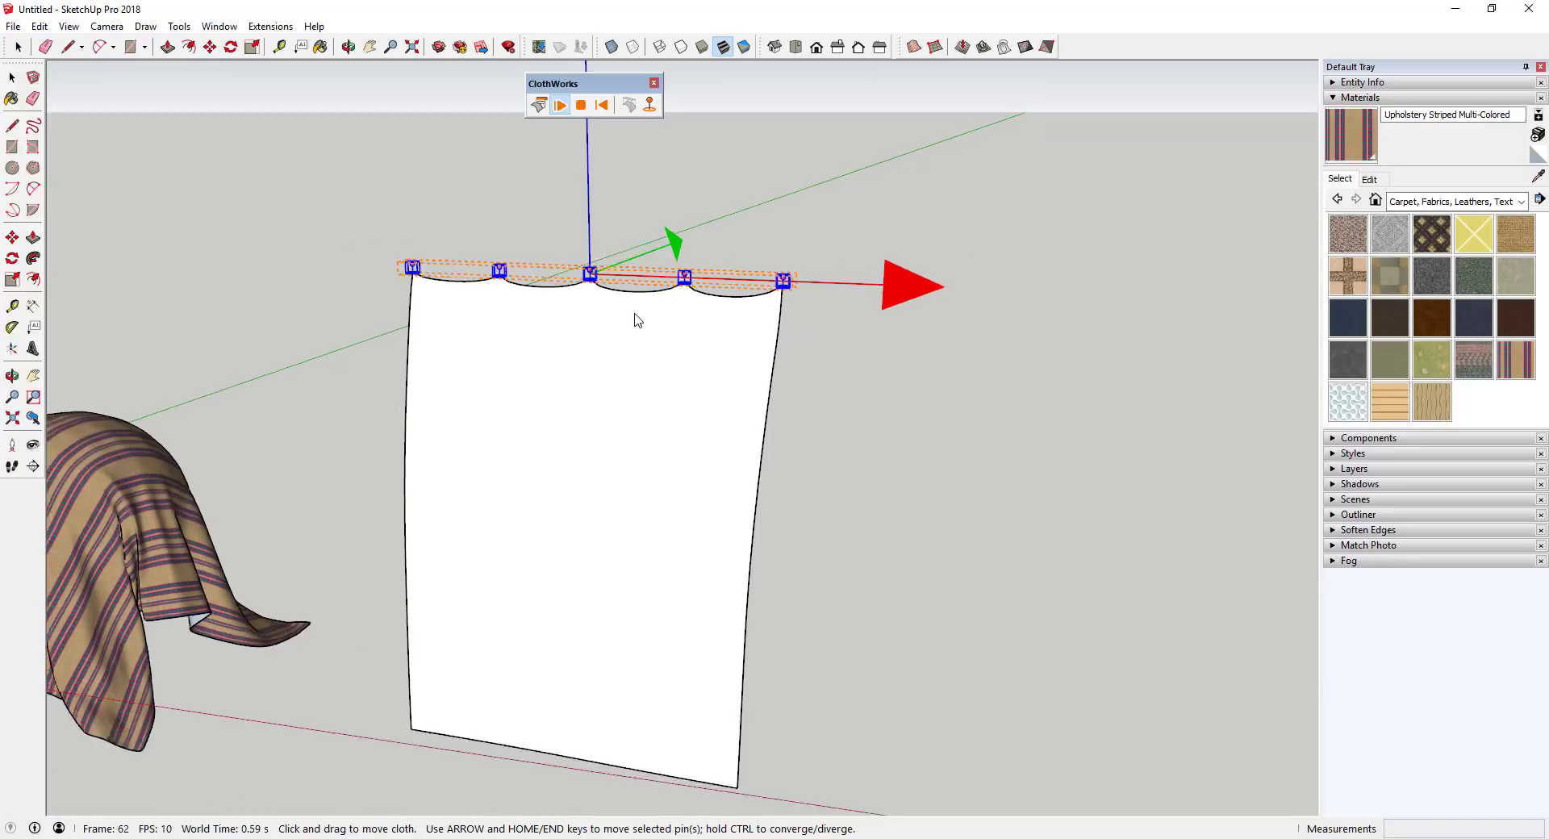
# Step: Move the five pins along the red axis during the simulation, stop it, and undrape the cloth together with its pins
pyautogui.moveTo(633, 443); pyautogui.dragTo(633, 519, button='middle')
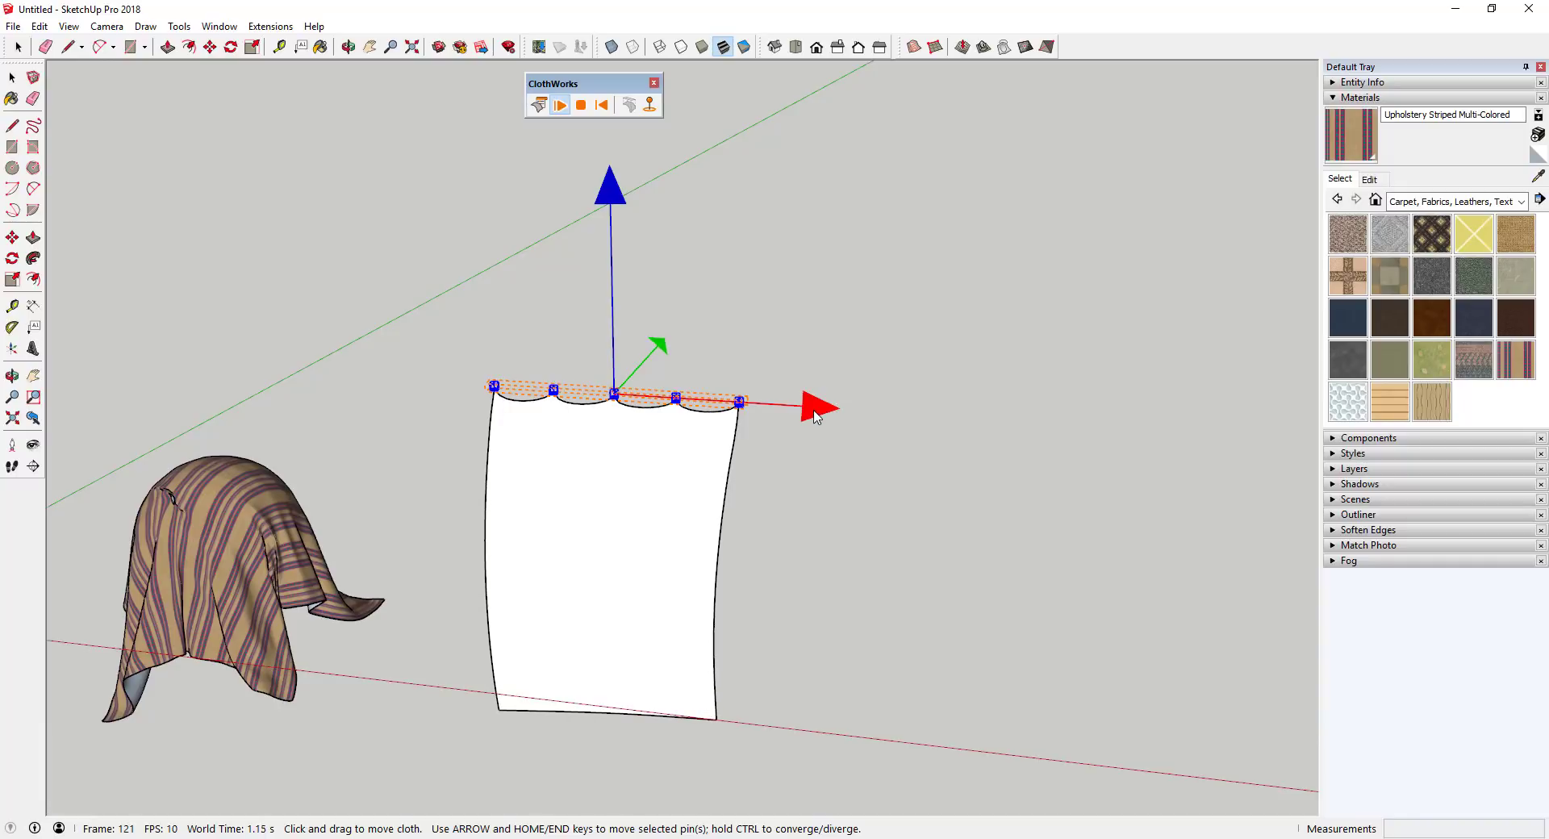
pyautogui.moveTo(835, 416)
pyautogui.mouseDown()
pyautogui.moveTo(916, 420)
pyautogui.moveTo(766, 423)
pyautogui.moveTo(851, 418)
pyautogui.moveTo(831, 424)
pyautogui.mouseUp()
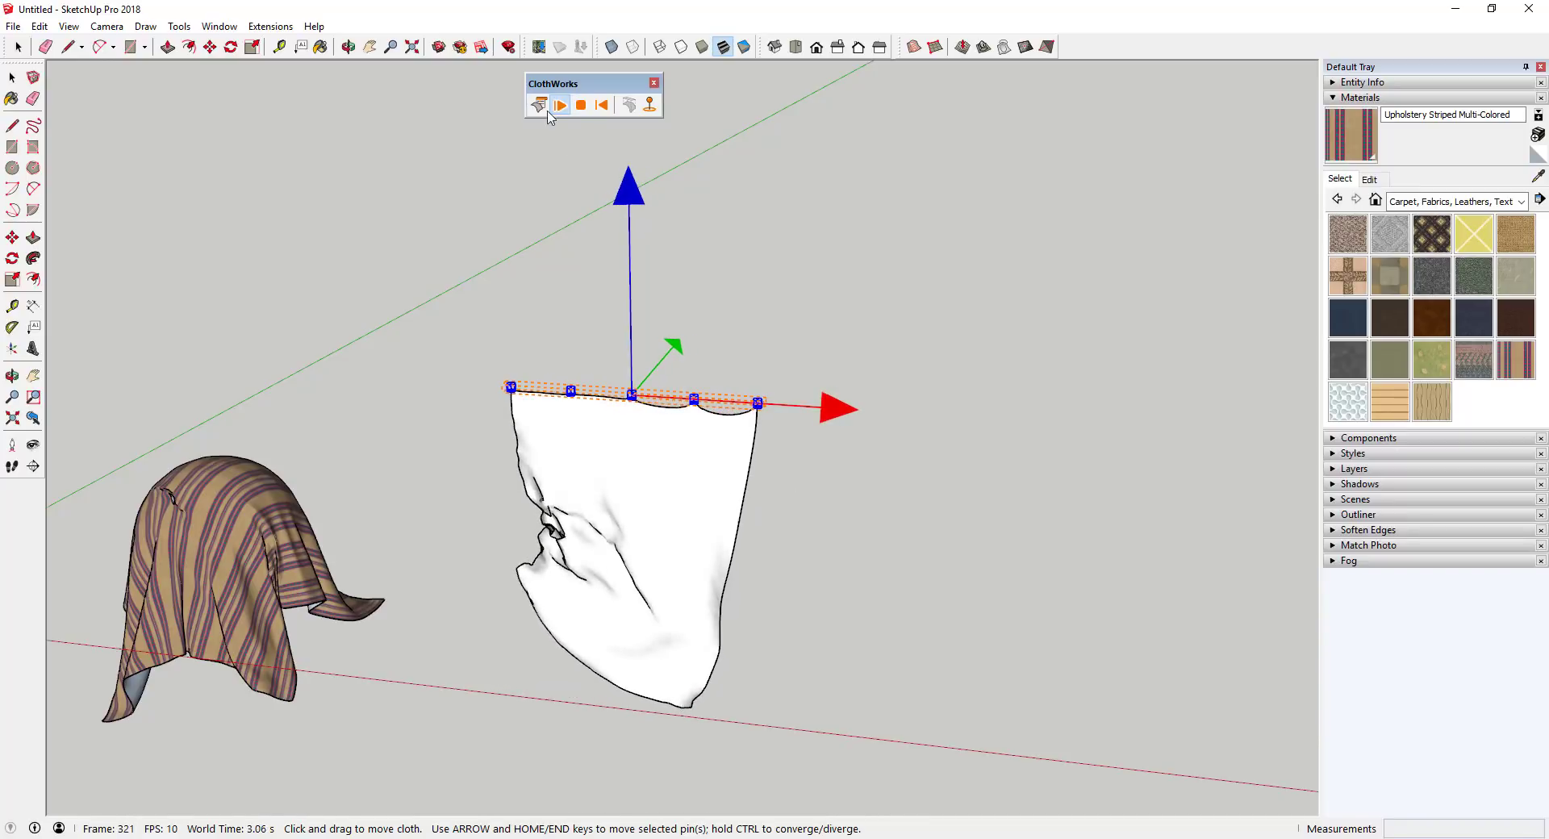
pyautogui.click(580, 108)
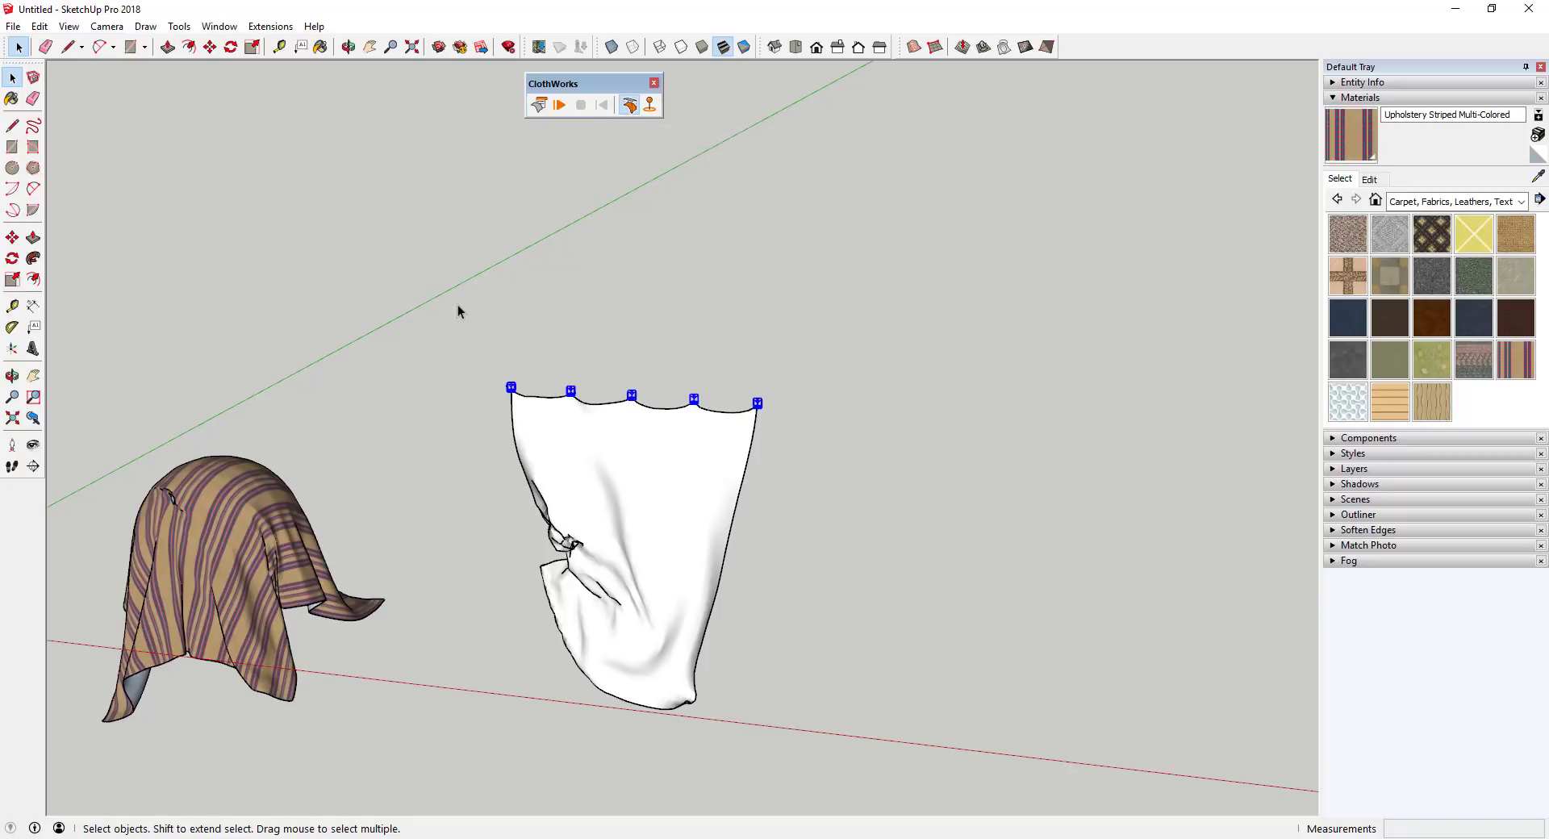
pyautogui.moveTo(457, 308); pyautogui.dragTo(884, 791)
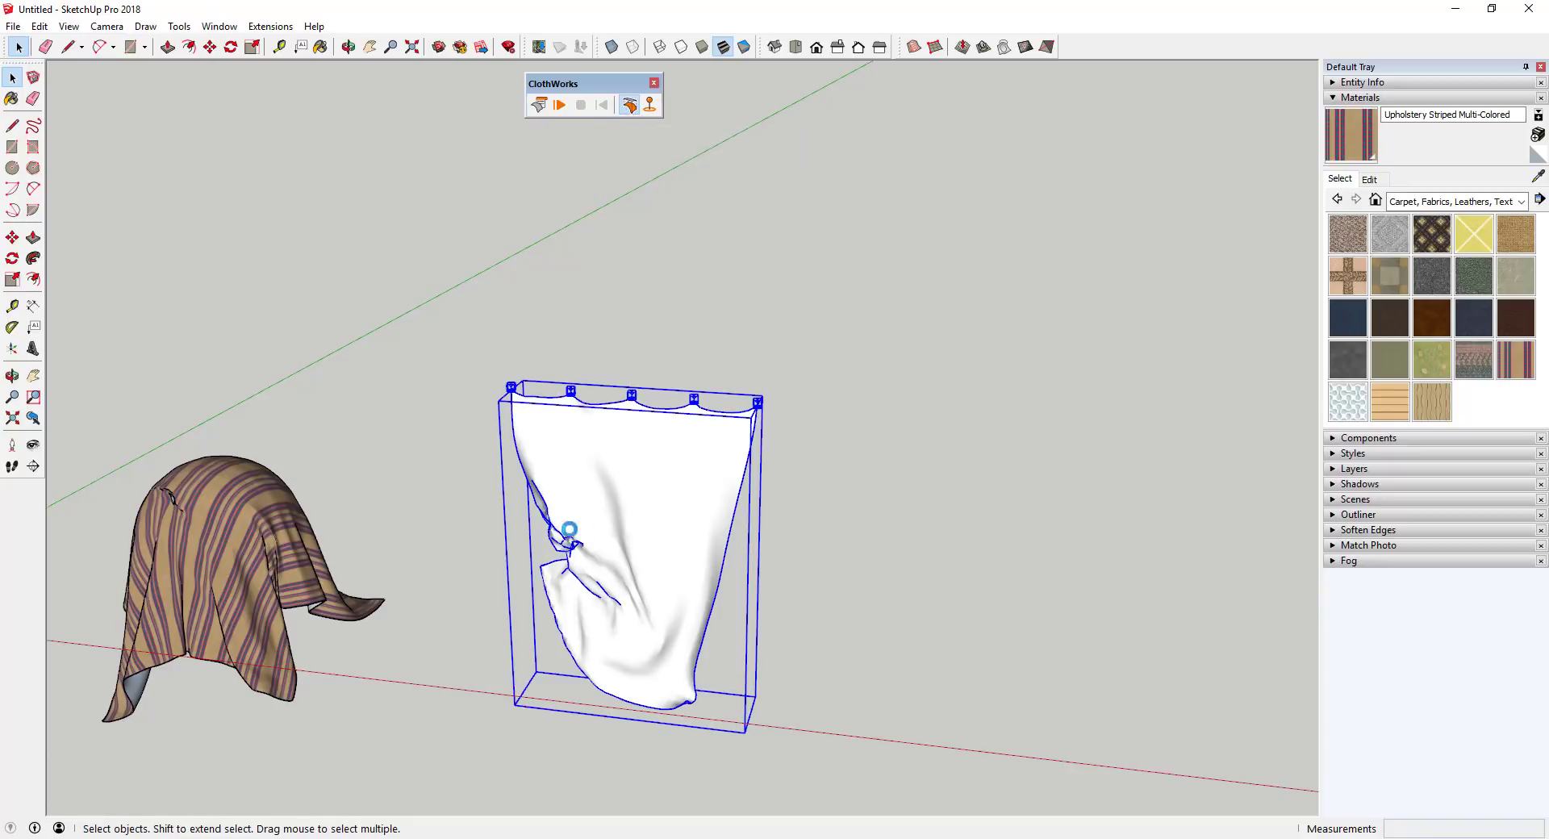
pyautogui.click(631, 105)
# Step: Turn on Self-Collide for the upright cloth in its ClothWorks object settings
pyautogui.click(653, 519)
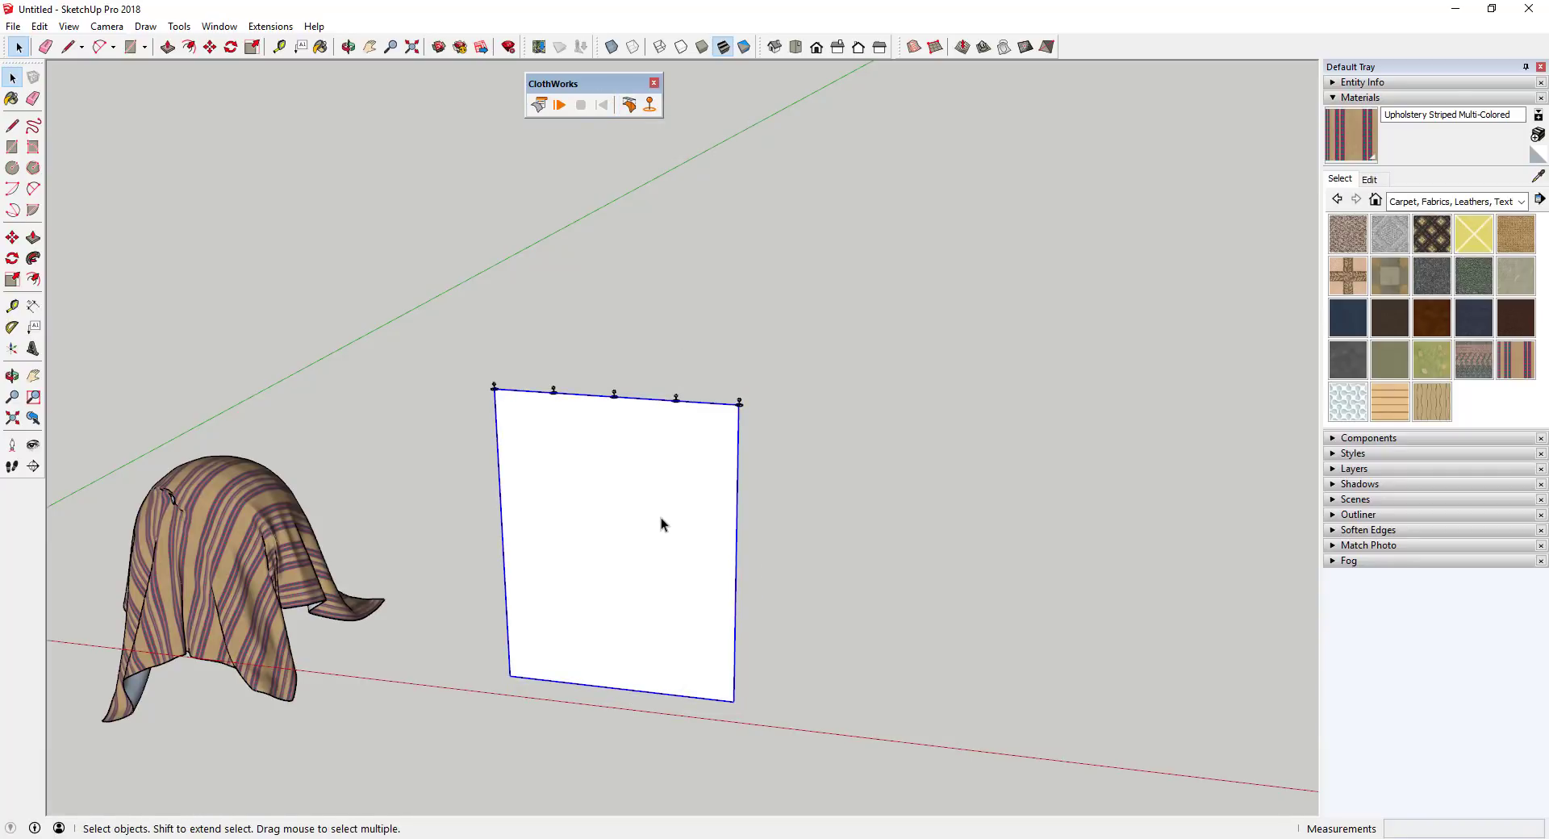
pyautogui.click(539, 105)
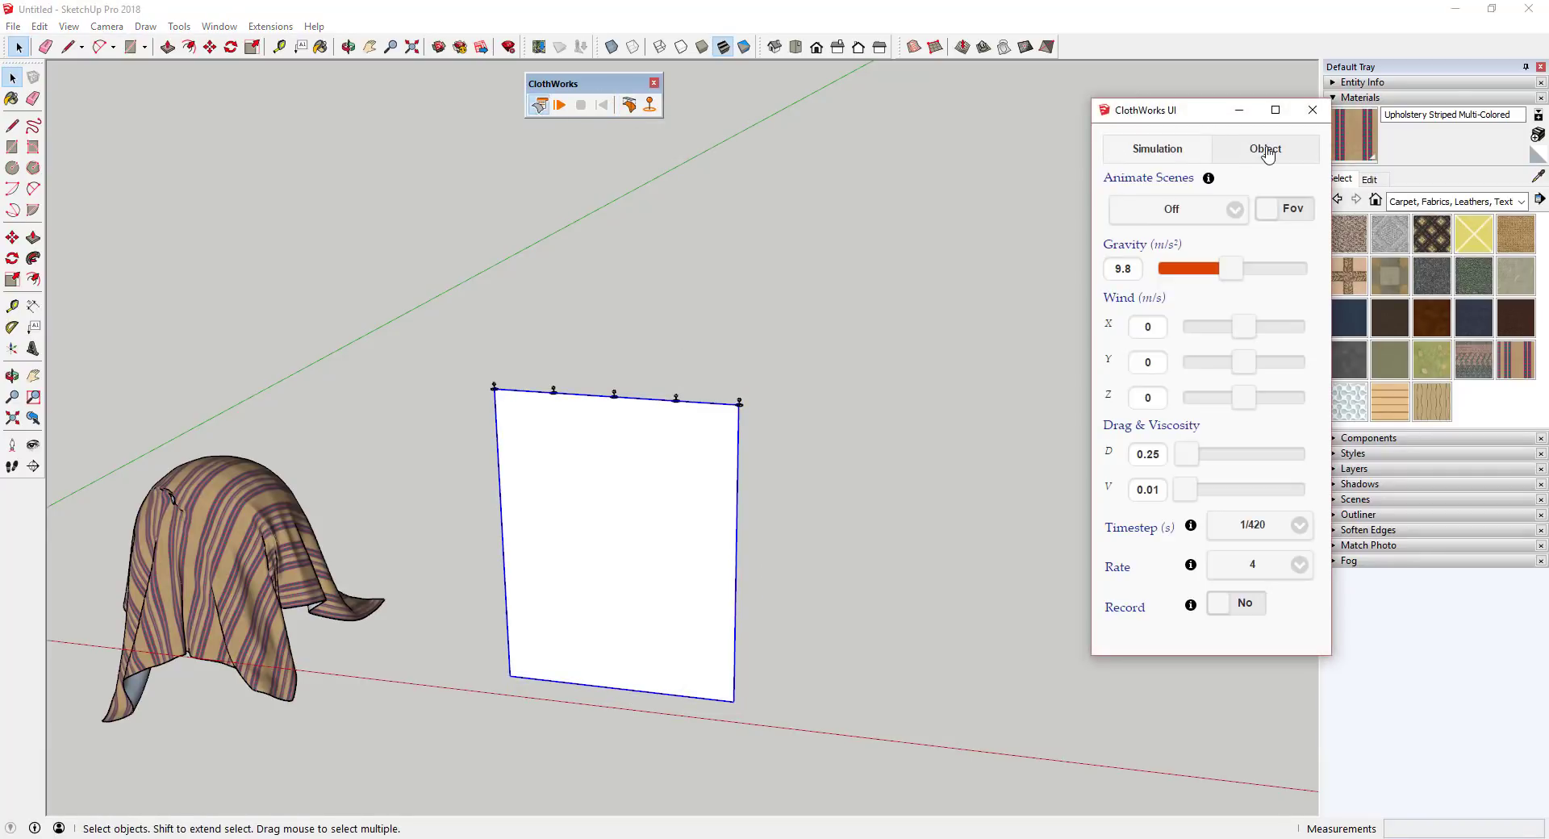
pyautogui.click(1266, 150)
pyautogui.click(1170, 181)
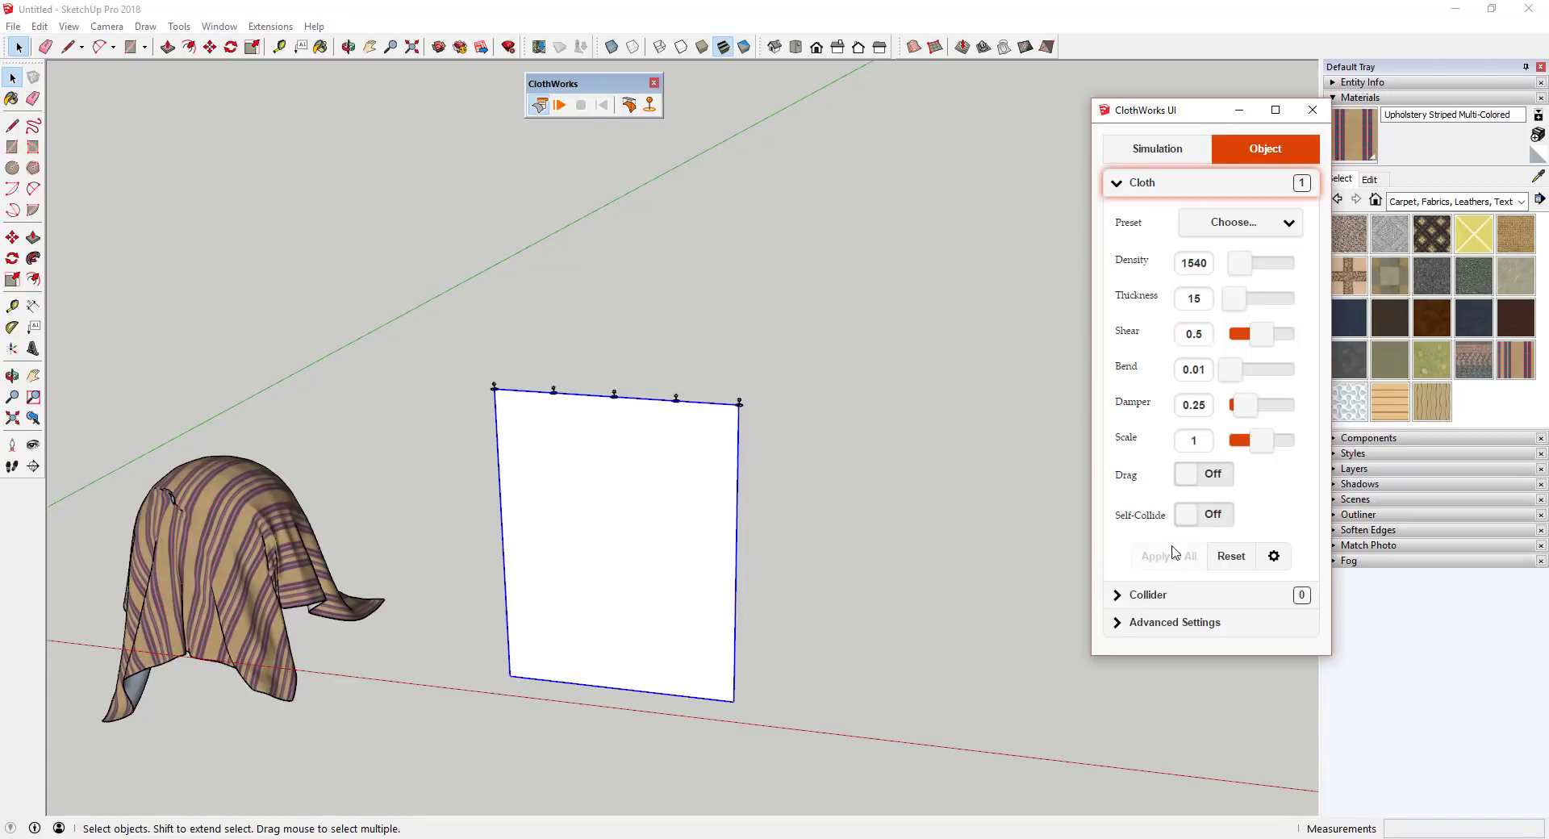
pyautogui.click(1186, 516)
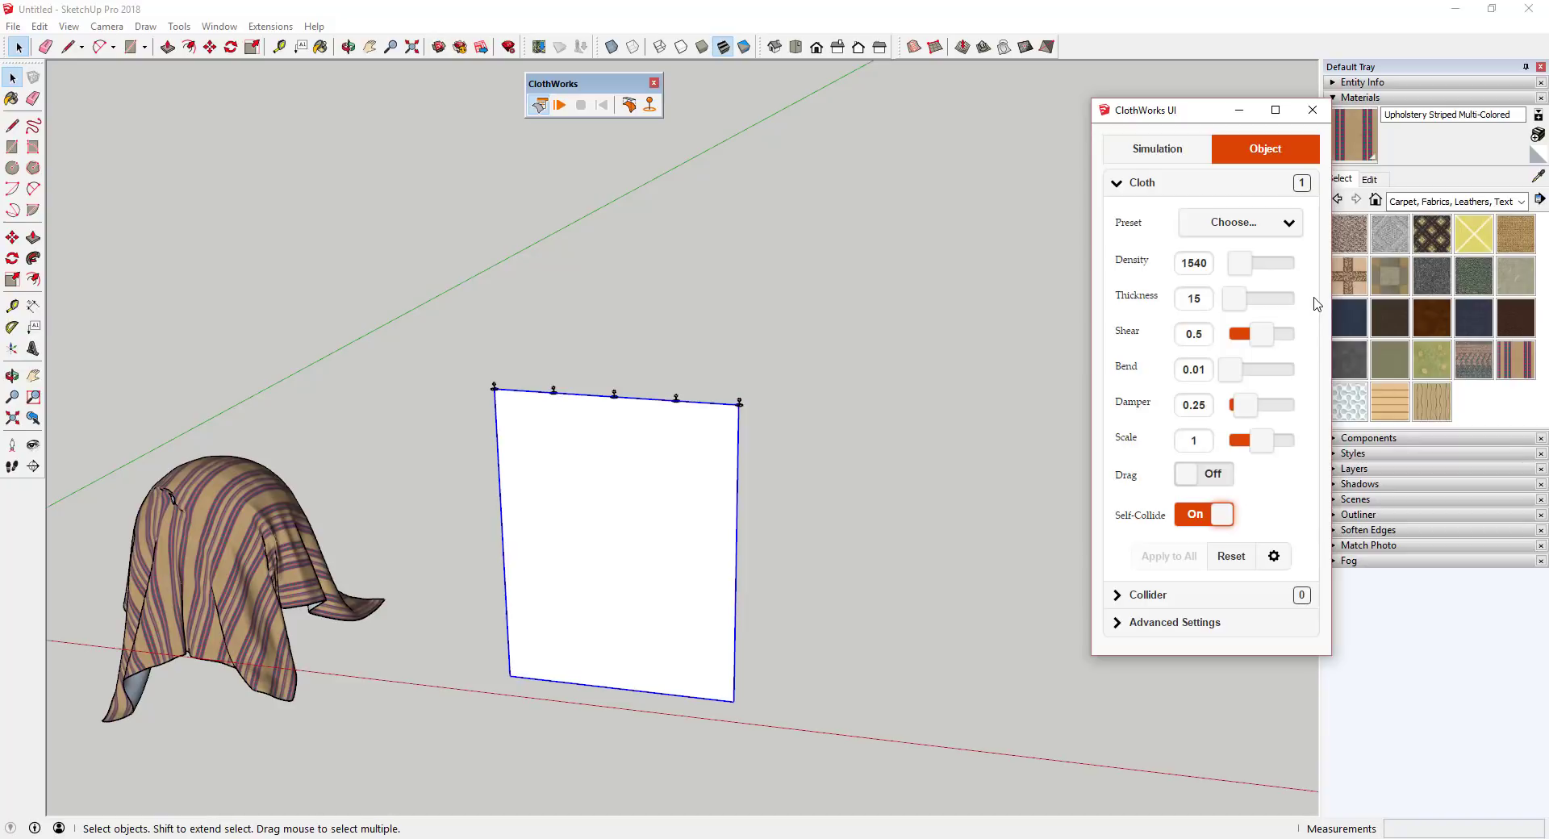
pyautogui.click(1150, 151)
pyautogui.click(1267, 149)
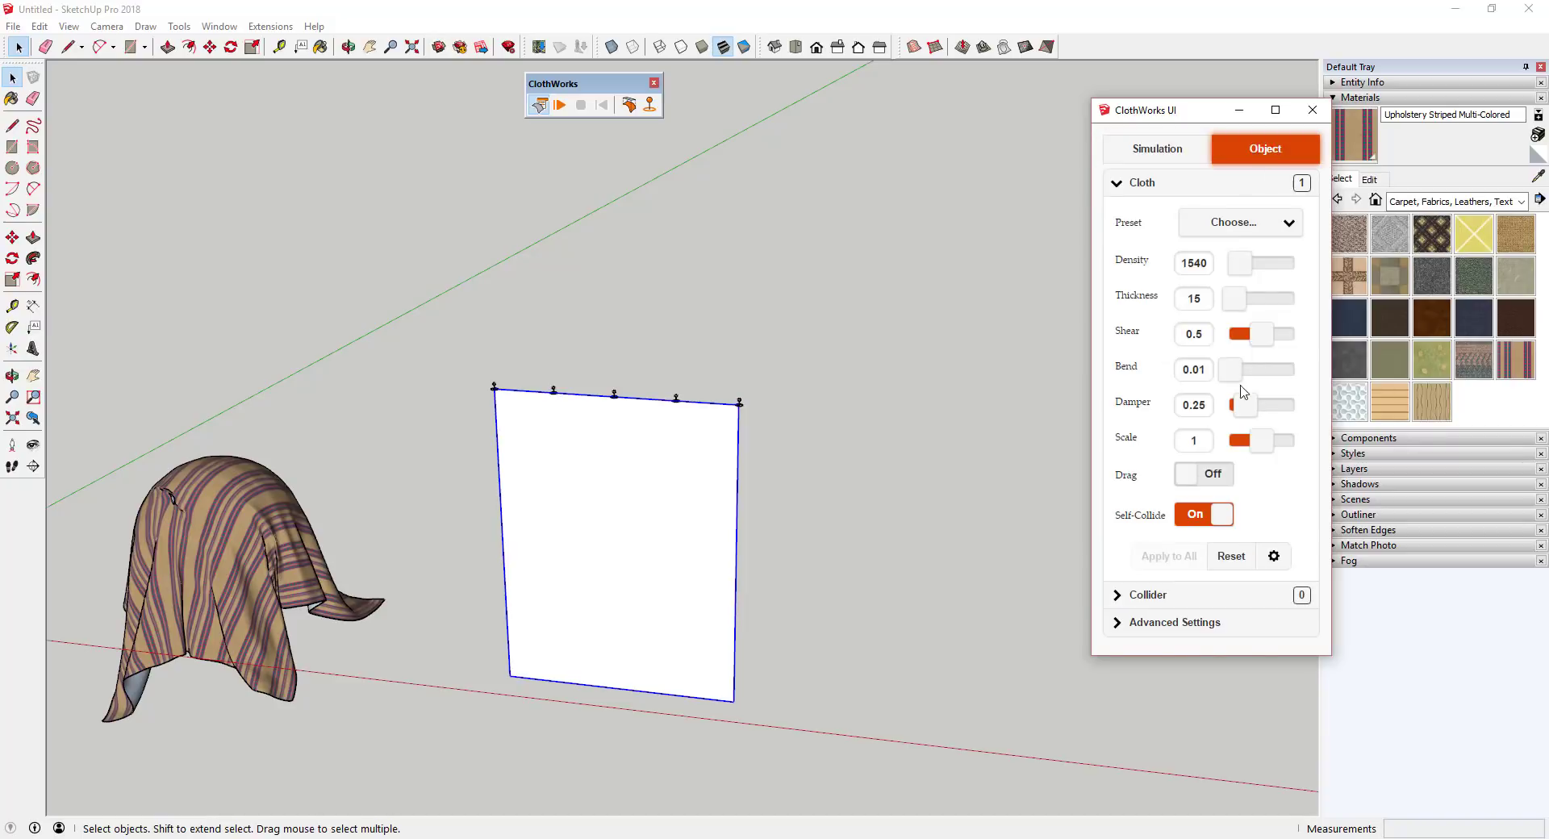
pyautogui.click(1313, 110)
# Step: Simulate the cloth, converge its five pins along the red axis to gather it into curtain folds, and stop the simulation
pyautogui.scroll(3, 546, 650)
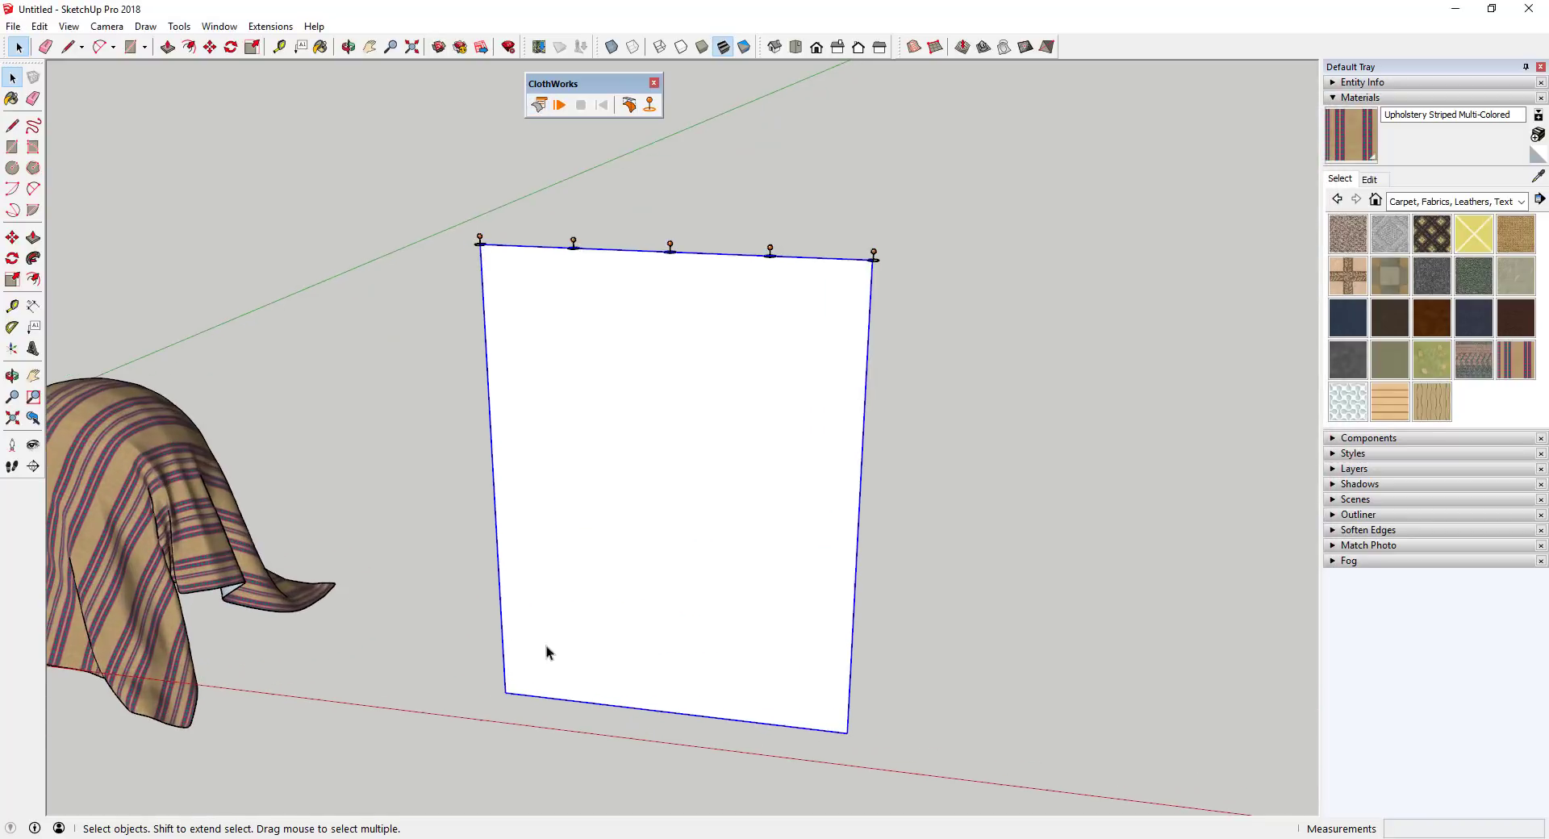
pyautogui.scroll(-1, 609, 422)
pyautogui.scroll(2, 571, 175)
pyautogui.click(560, 105)
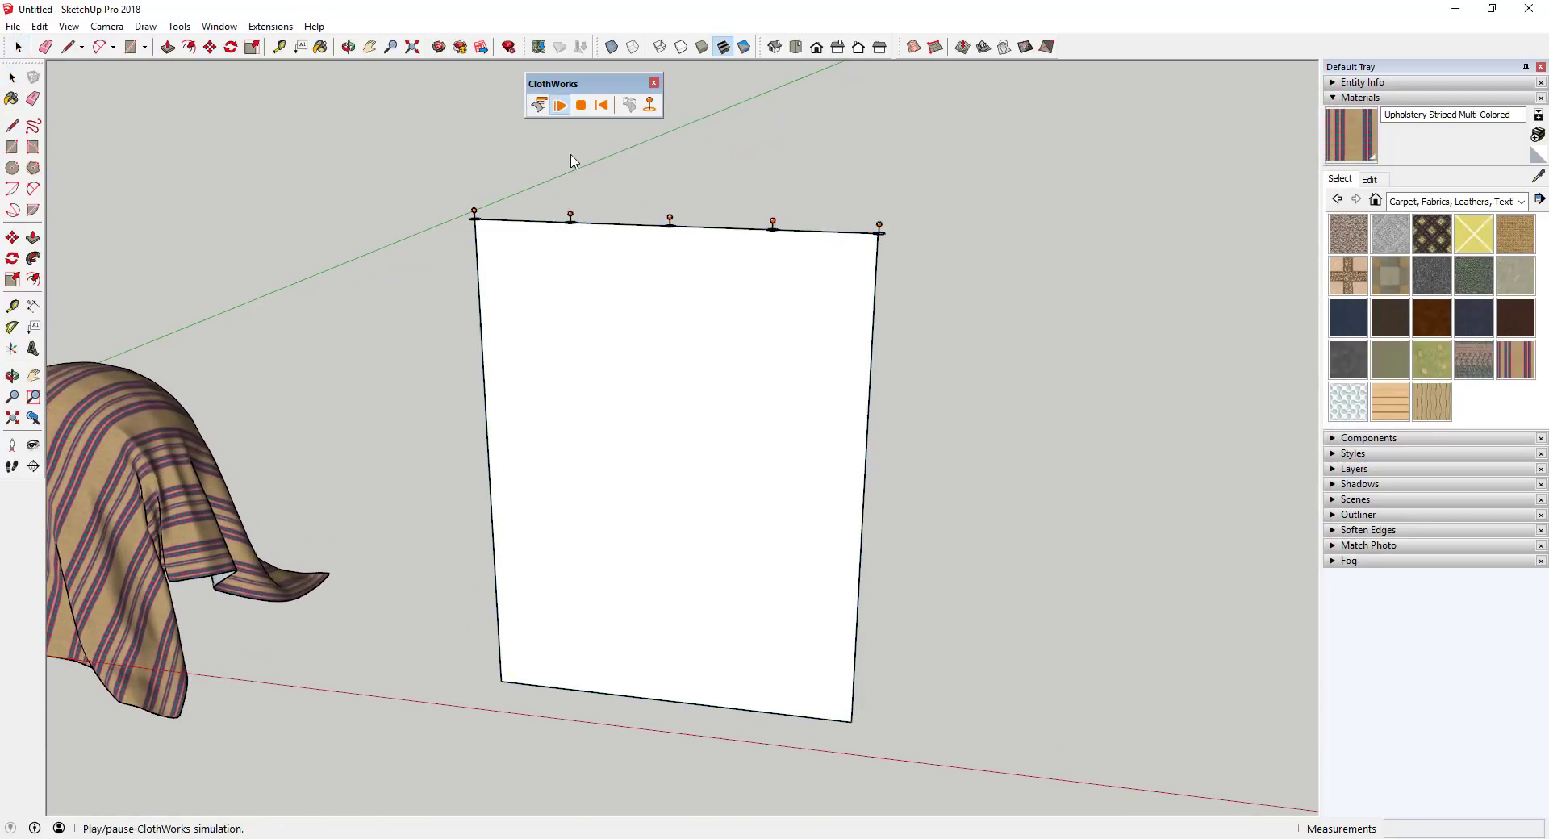
pyautogui.moveTo(441, 181); pyautogui.dragTo(993, 235)
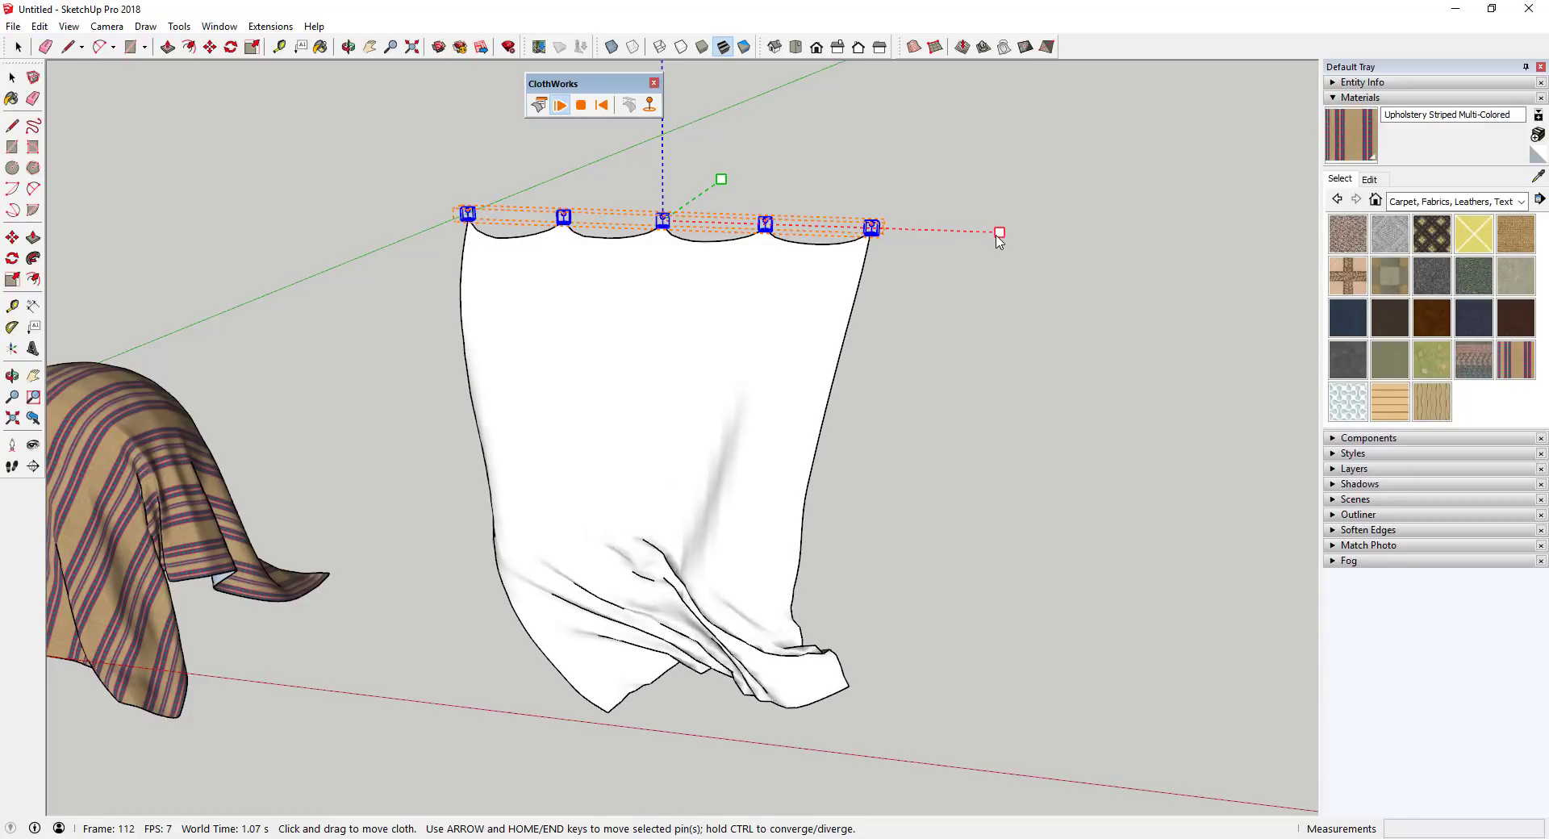
pyautogui.moveTo(1001, 236); pyautogui.dragTo(868, 230)
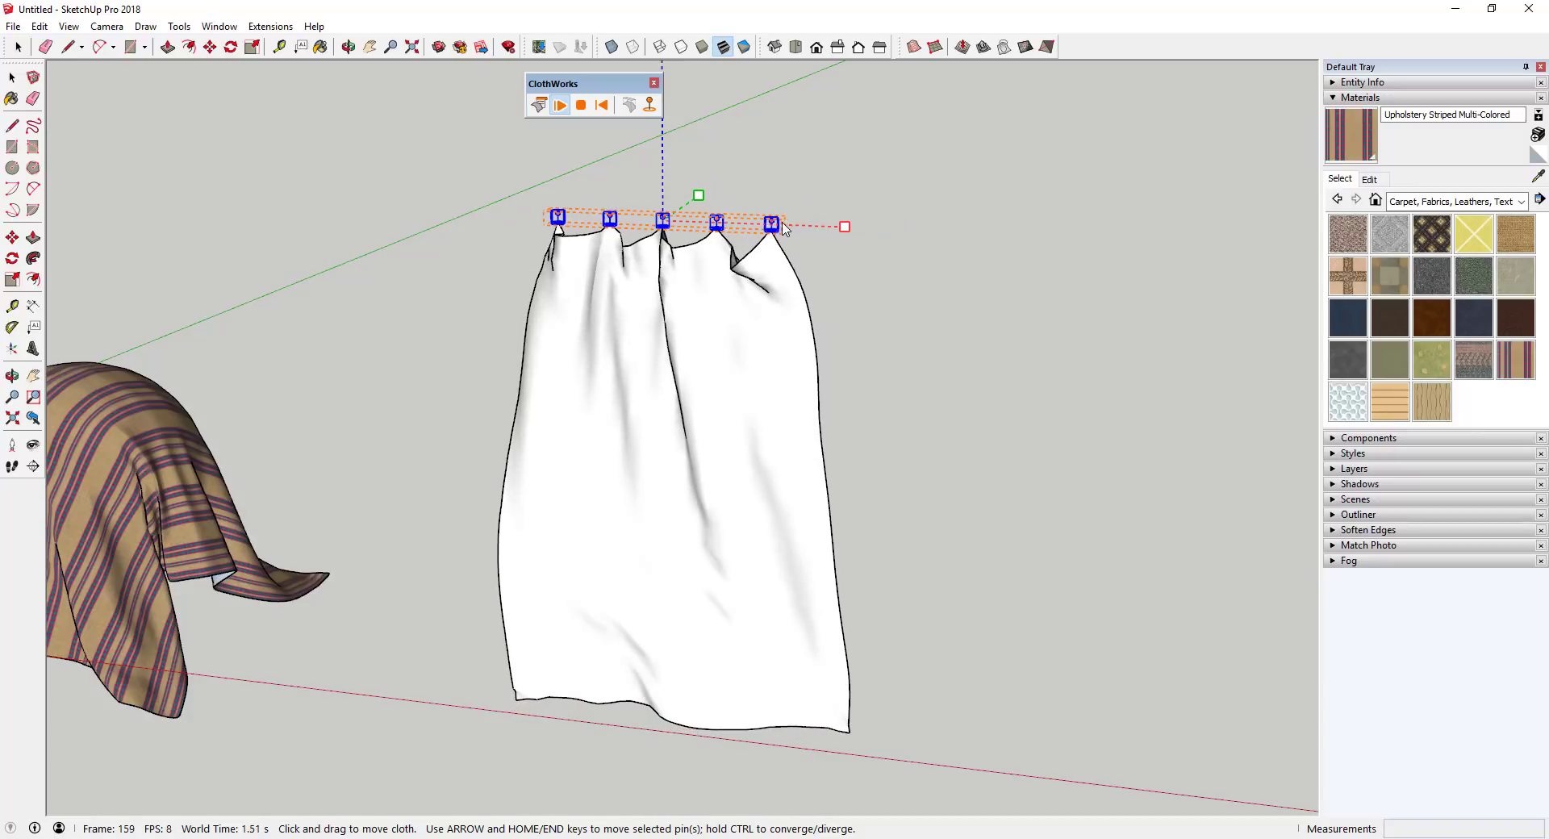
pyautogui.moveTo(781, 230); pyautogui.dragTo(773, 231)
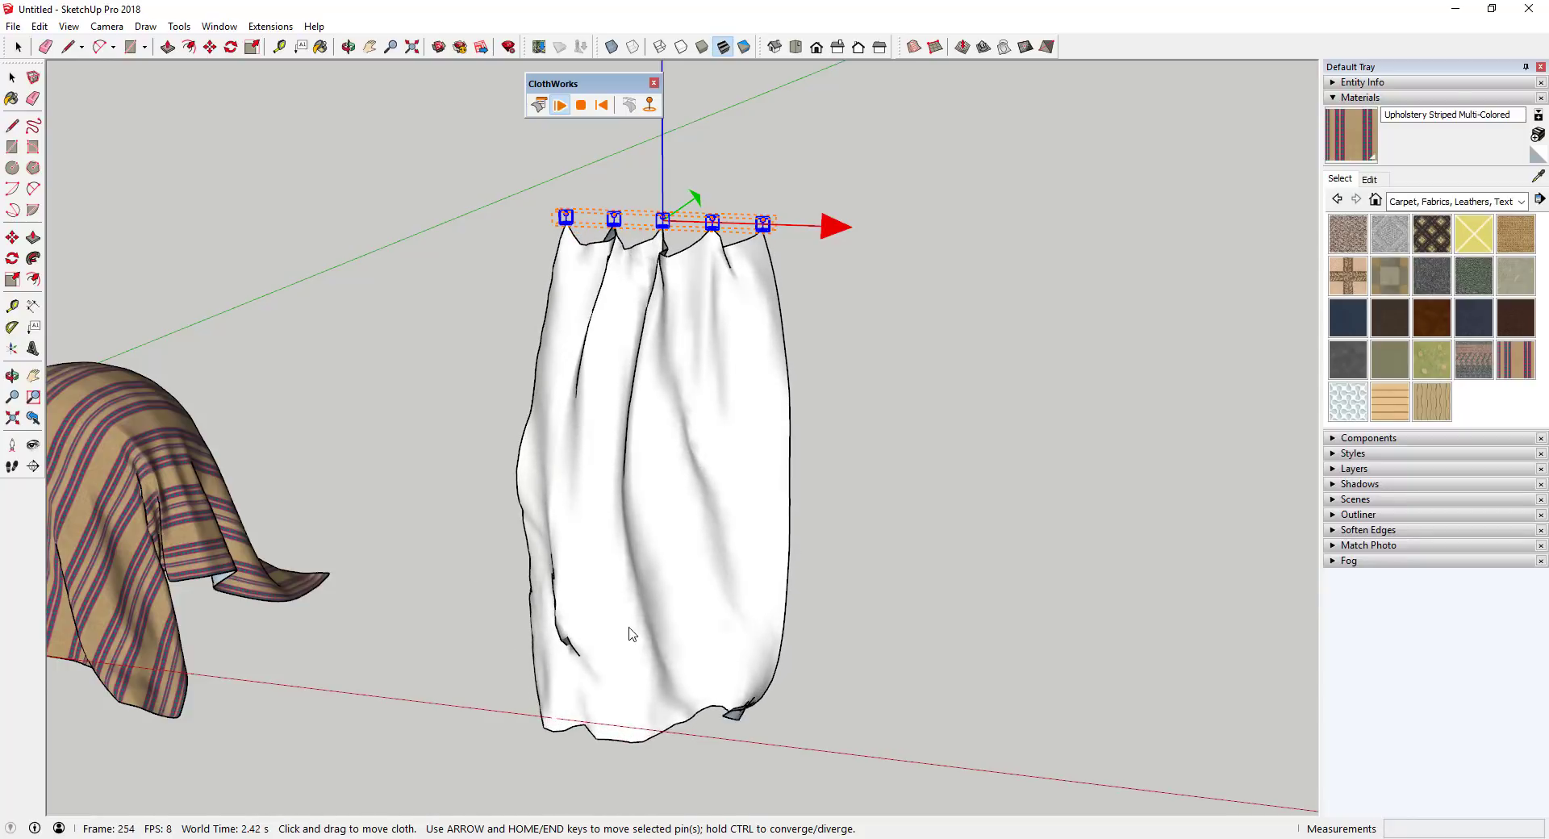
pyautogui.click(581, 109)
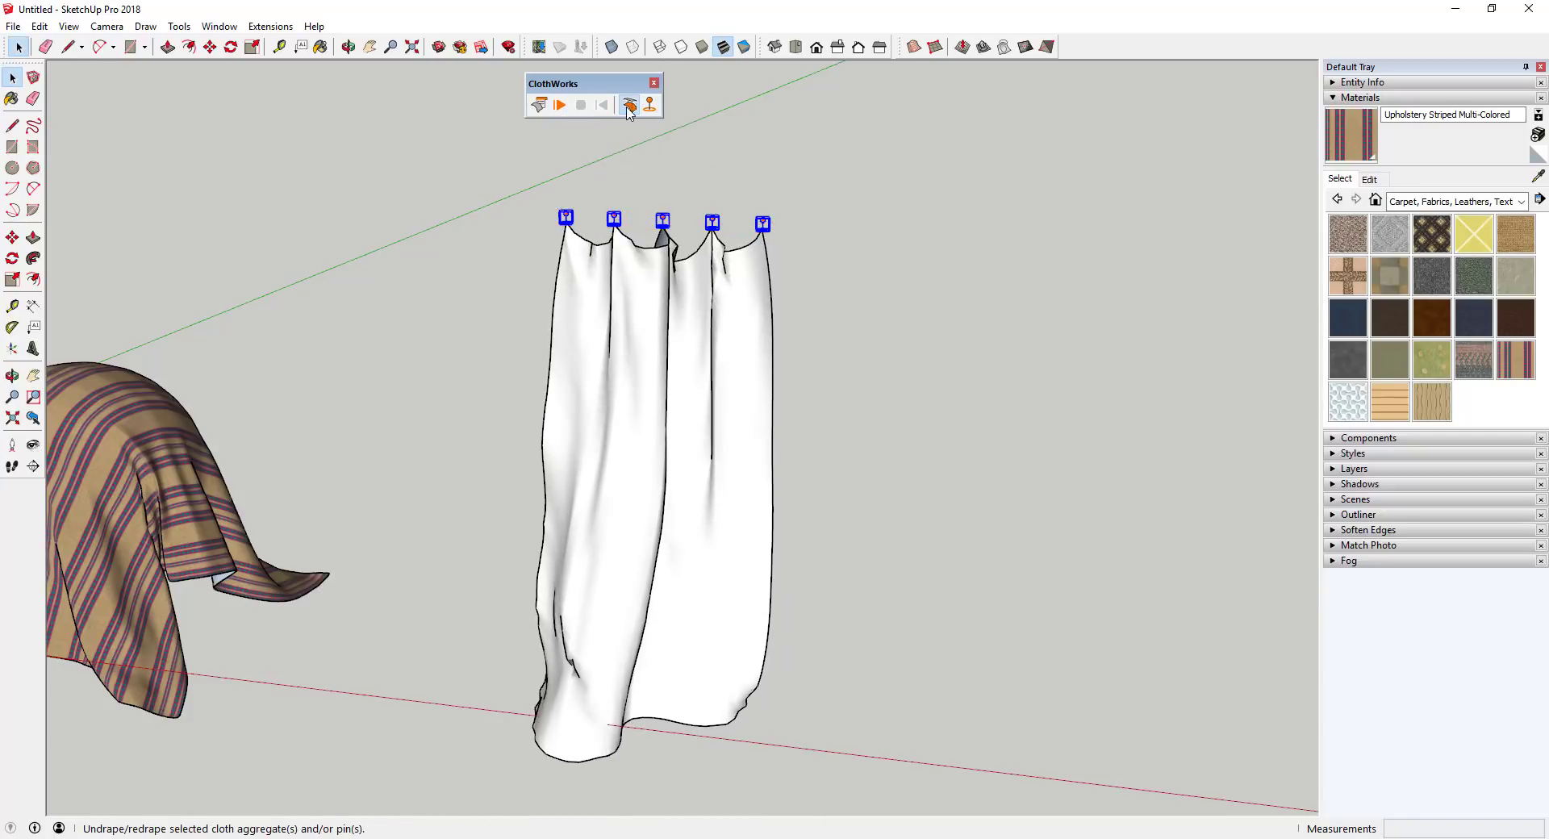
# Step: Select the gathered curtain with all its pins and undrape them to the flat layout
pyautogui.click(630, 105)
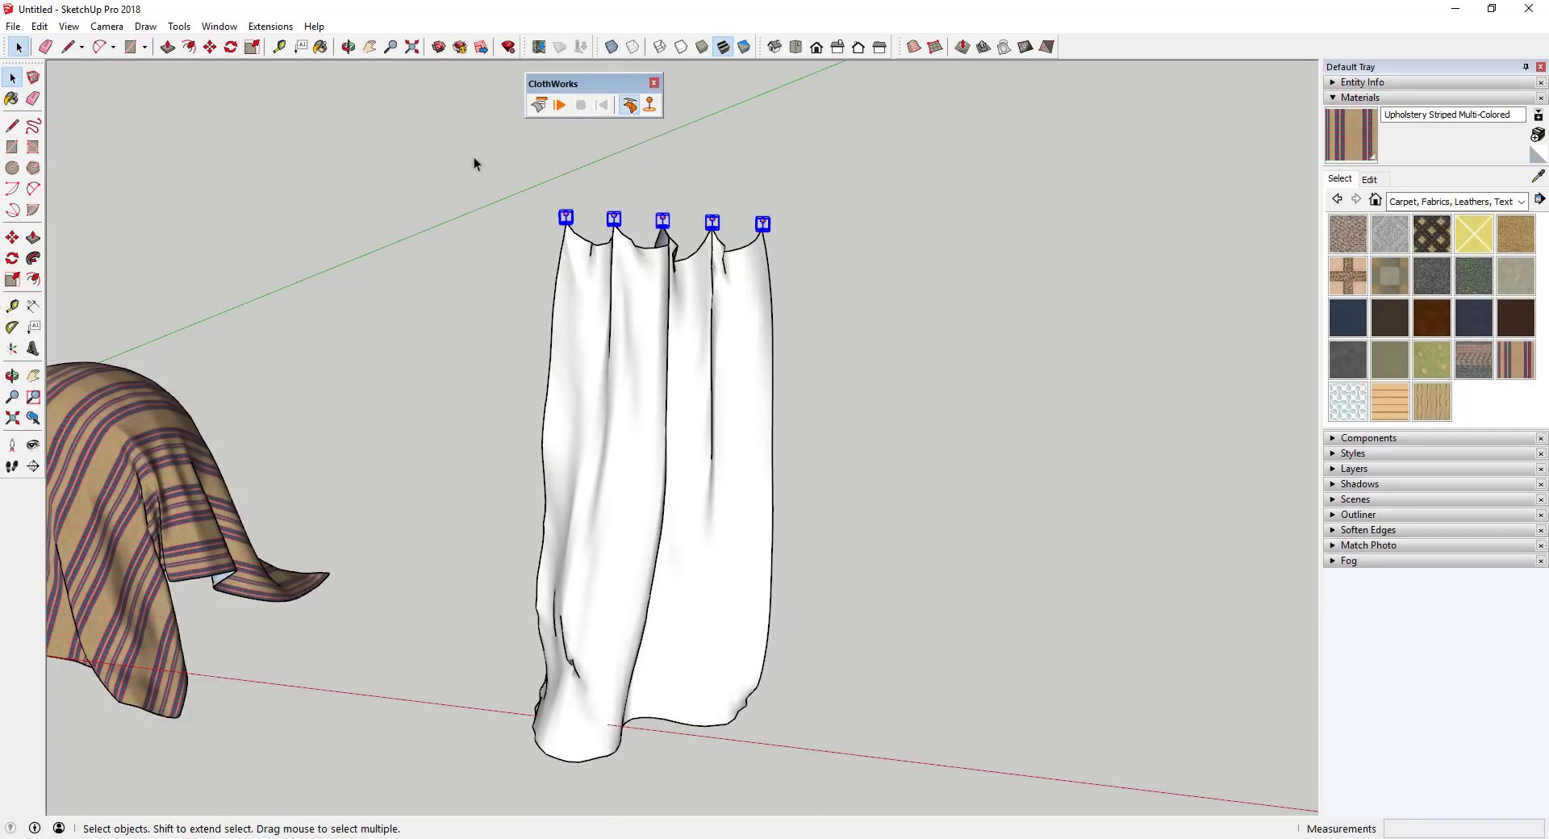
pyautogui.moveTo(489, 147); pyautogui.dragTo(895, 816)
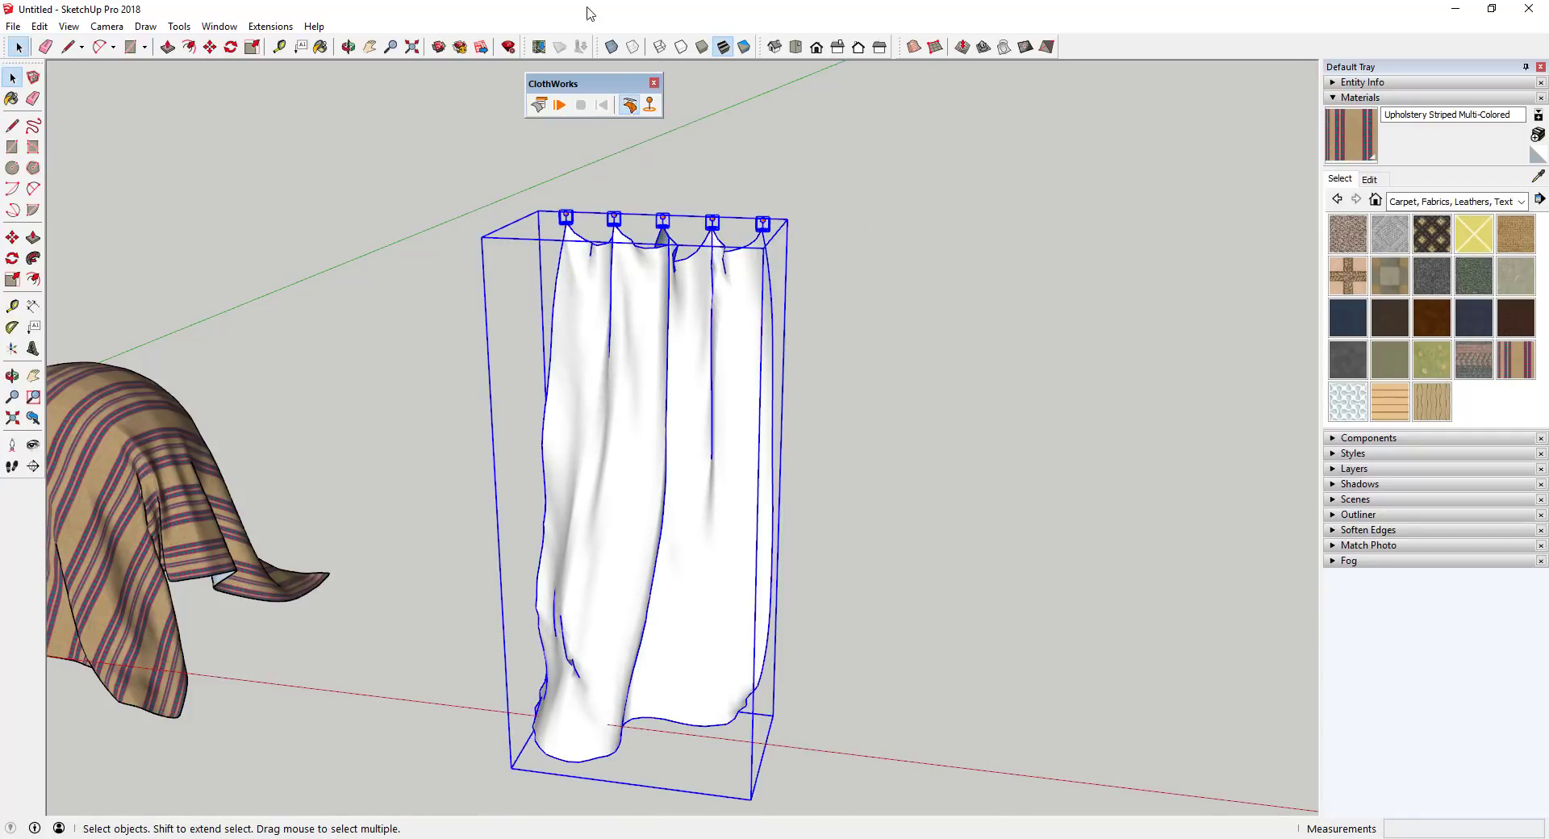
pyautogui.click(629, 105)
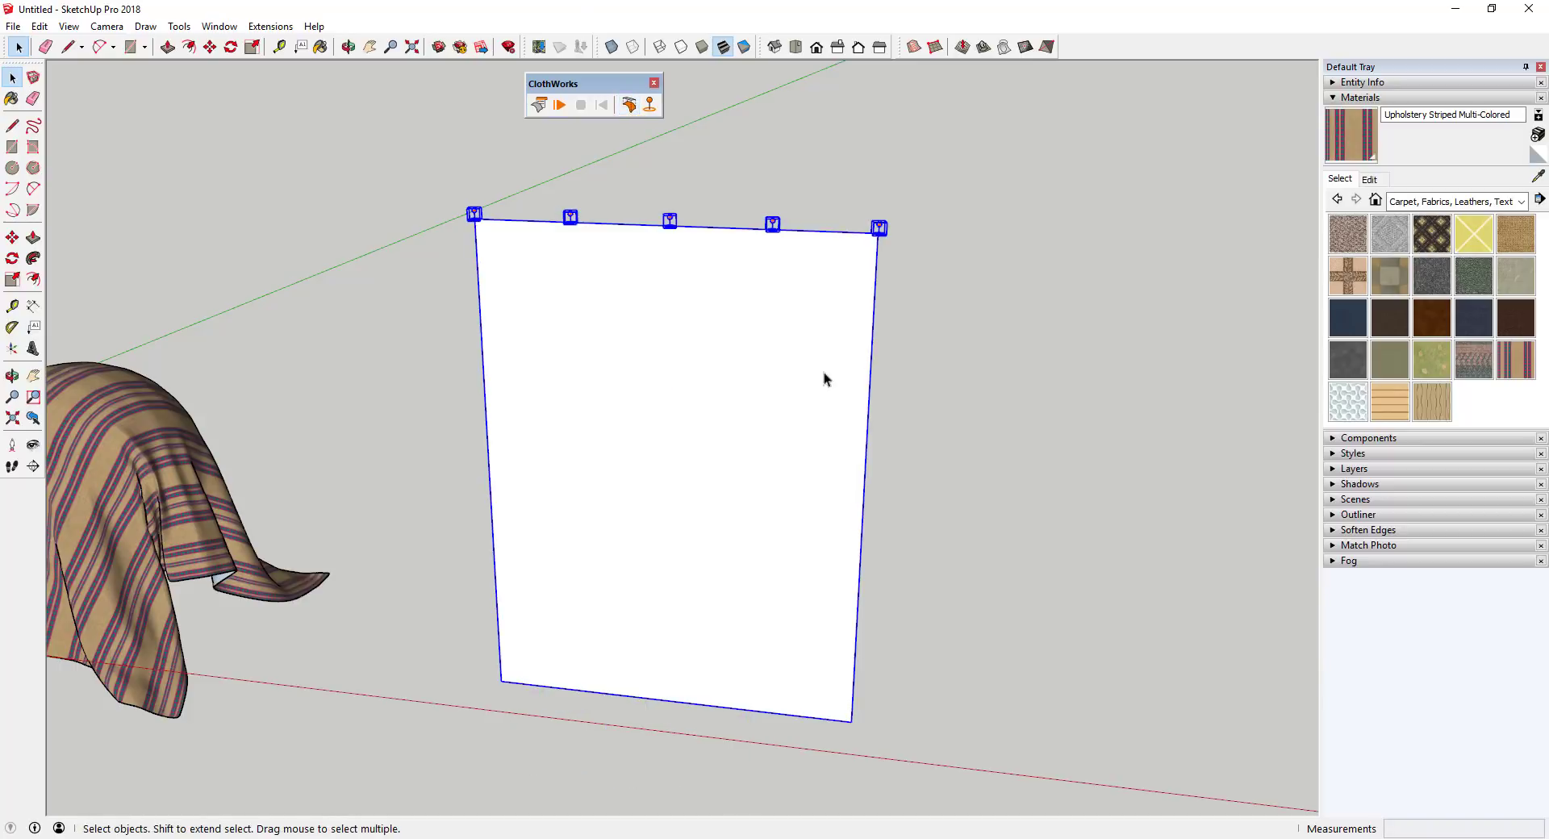
# Step: Paint the flat cloth's face inside its group with the Wallpaper Dog Bone material
pyautogui.doubleClick(744, 392)
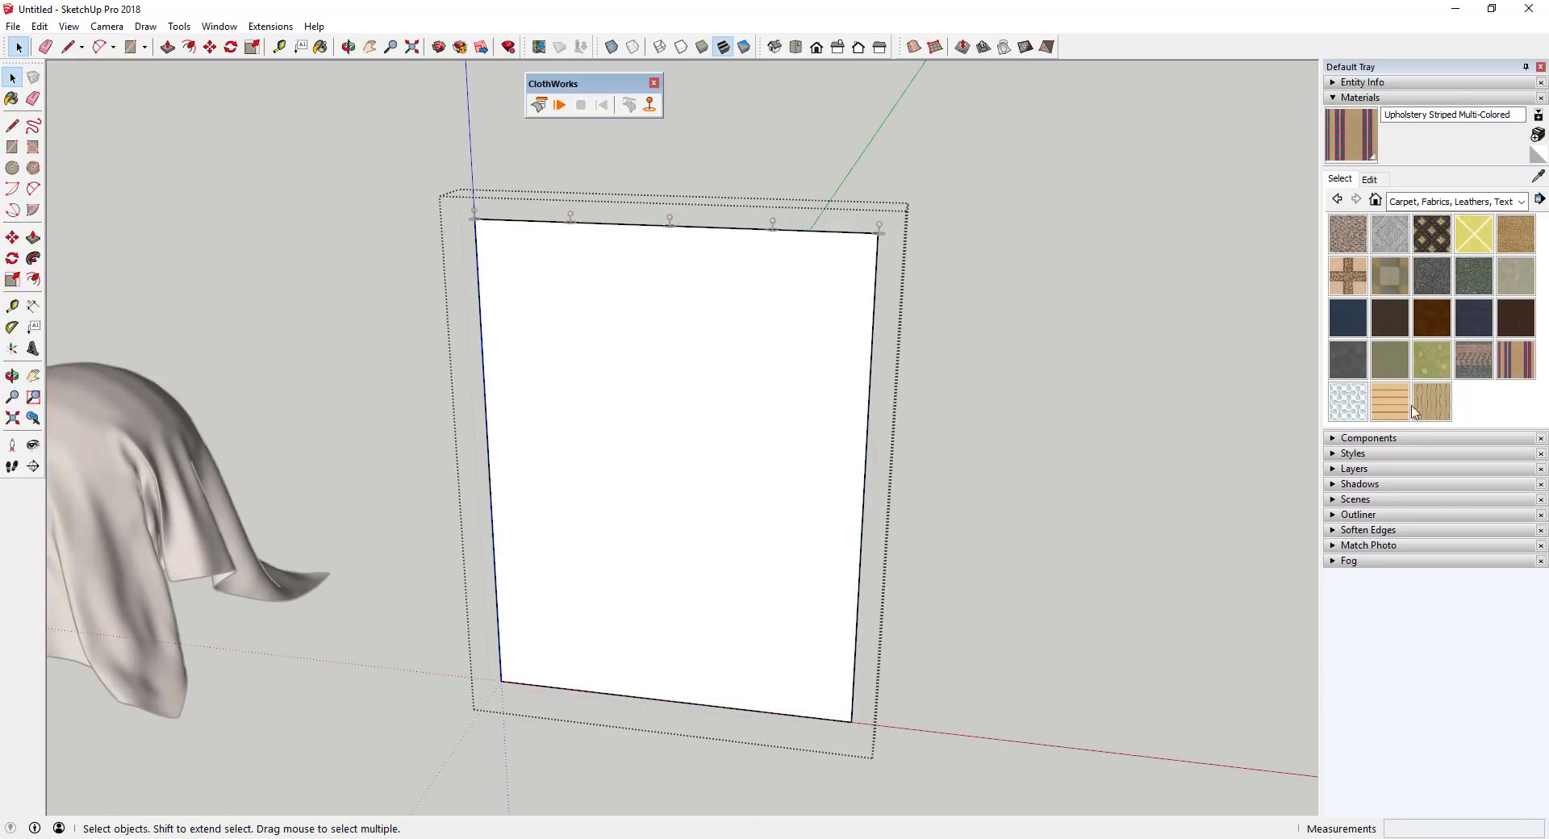
pyautogui.click(1345, 403)
pyautogui.click(644, 390)
pyautogui.press('space')
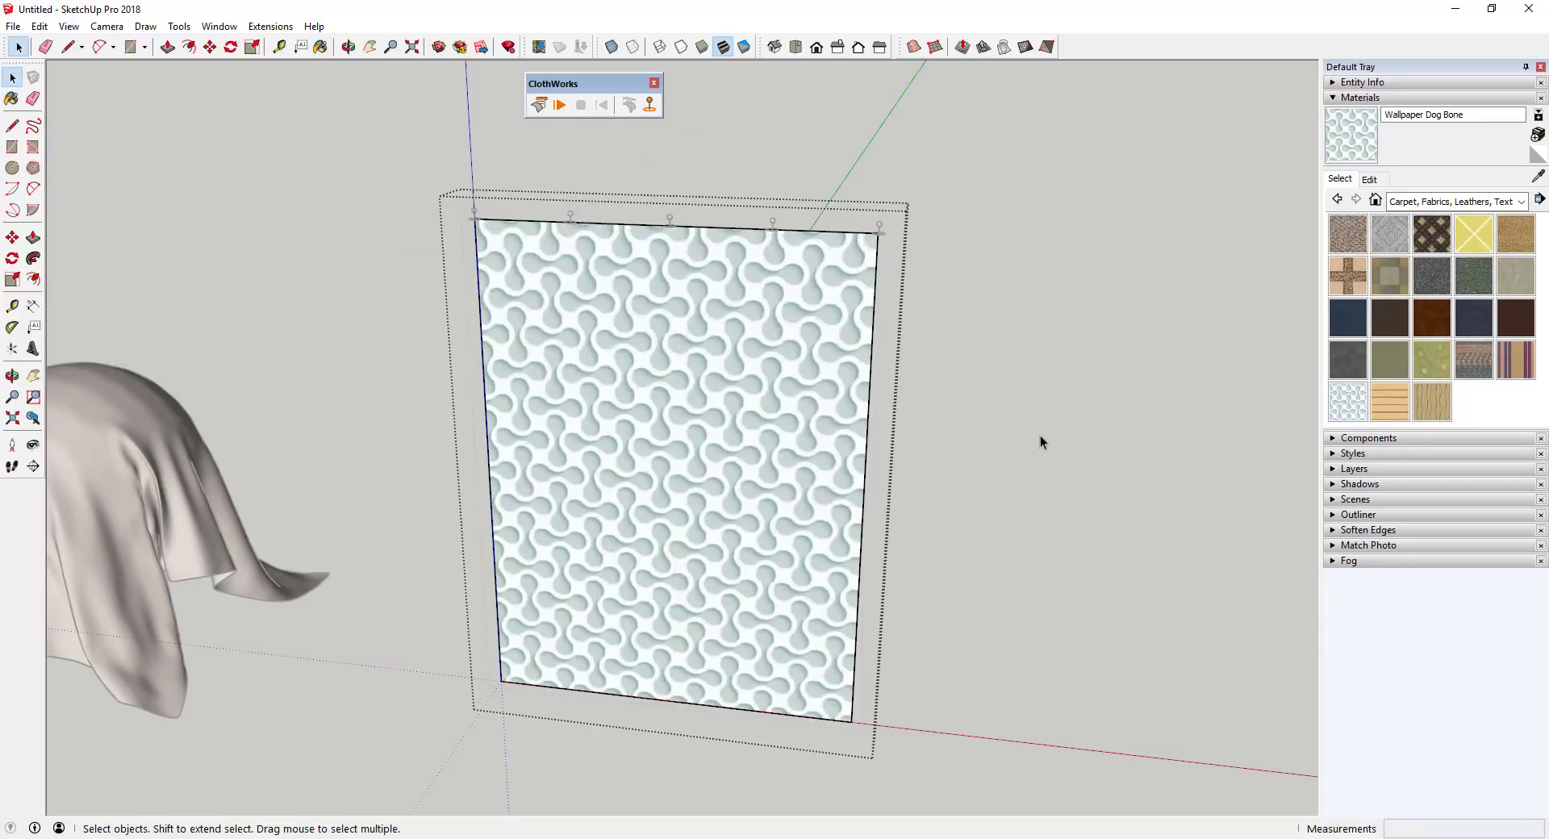
pyautogui.click(1041, 442)
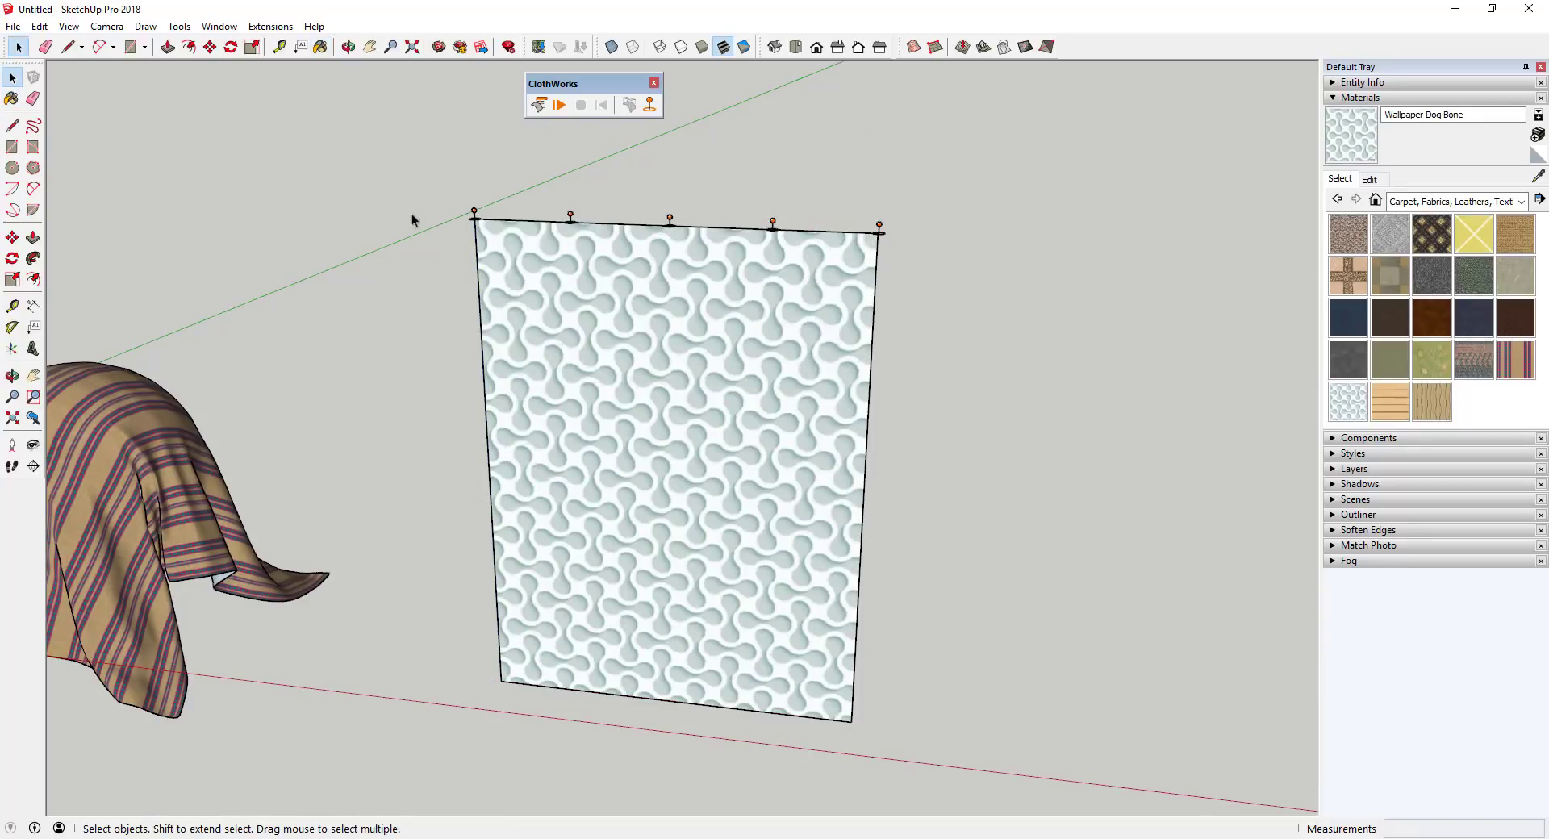
# Step: Redrape the painted cloth and its pins into the gathered curtain shape and deselect them
pyautogui.moveTo(374, 150); pyautogui.dragTo(967, 771)
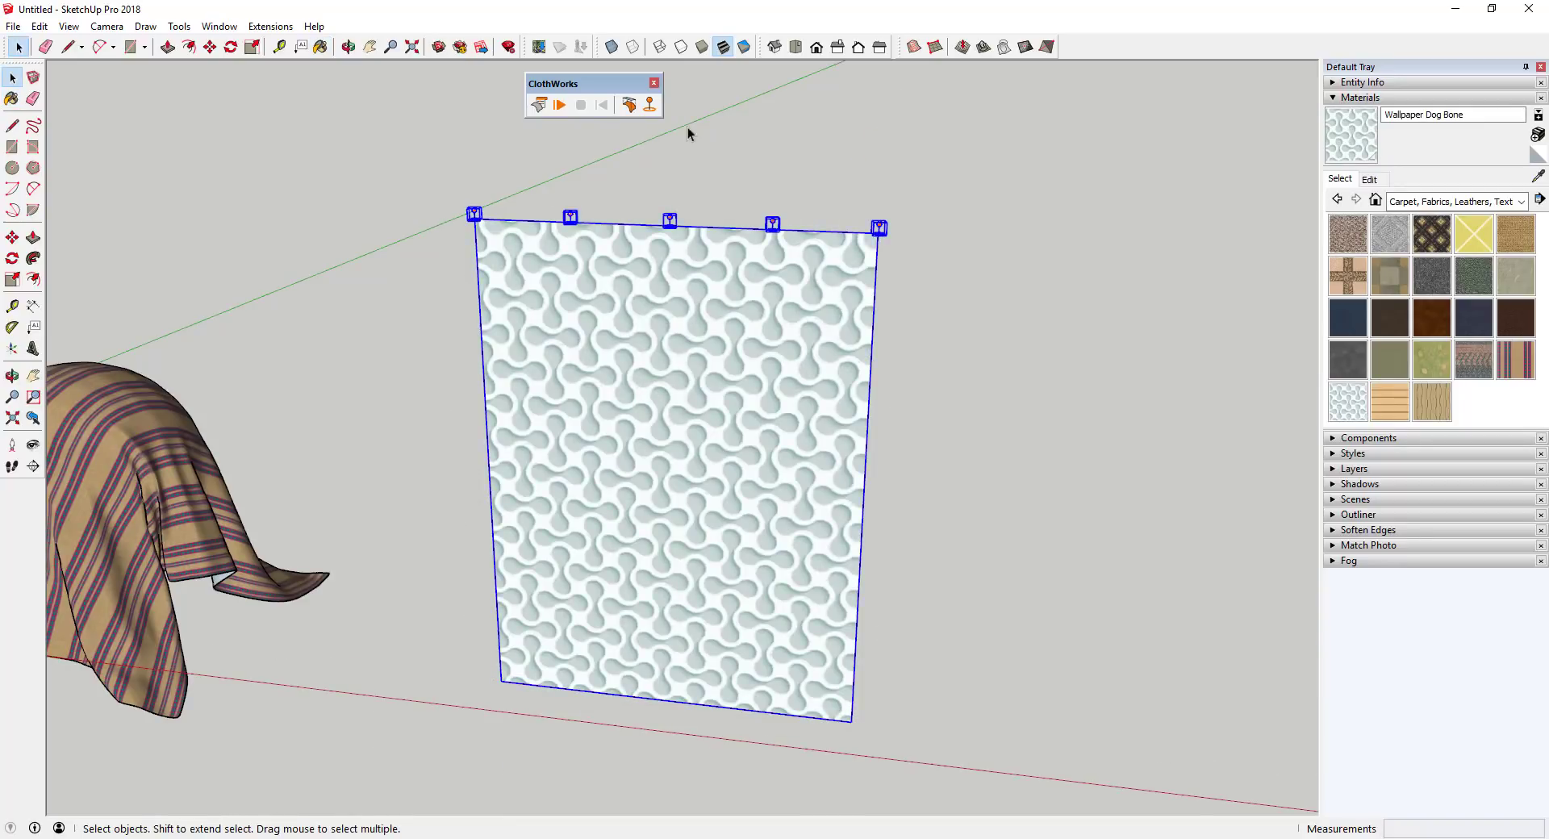
pyautogui.click(630, 106)
pyautogui.moveTo(681, 474); pyautogui.dragTo(692, 293, button='middle')
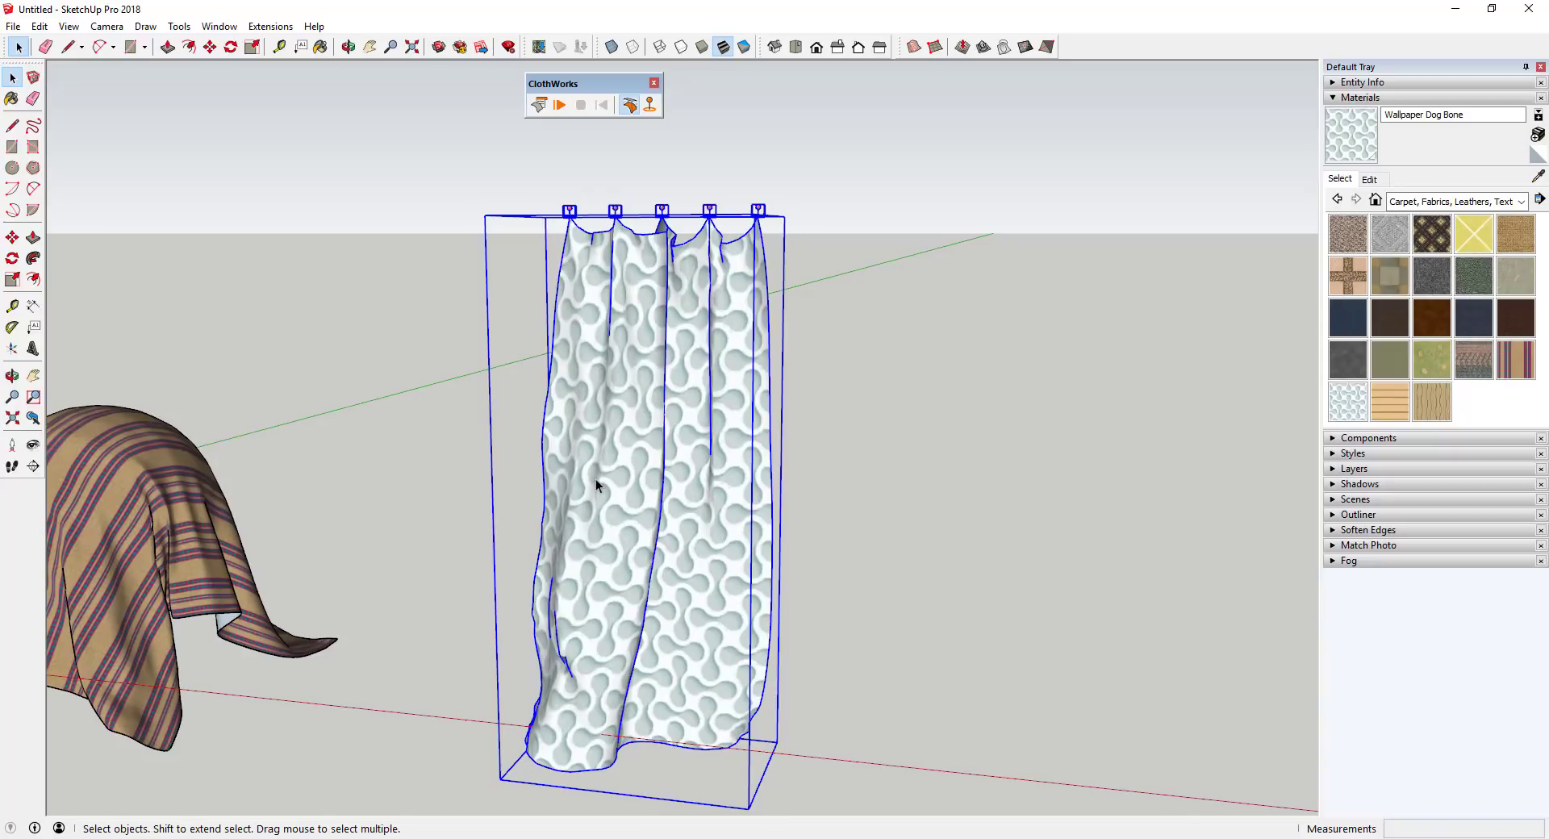
pyautogui.scroll(-3, 694, 626)
pyautogui.click(695, 625)
# Step: Draw an arc with a bulge of about 2' 2 3/4" on the ground beside the curtain and close it with a straight edge
pyautogui.moveTo(695, 625); pyautogui.dragTo(925, 626, button='middle')
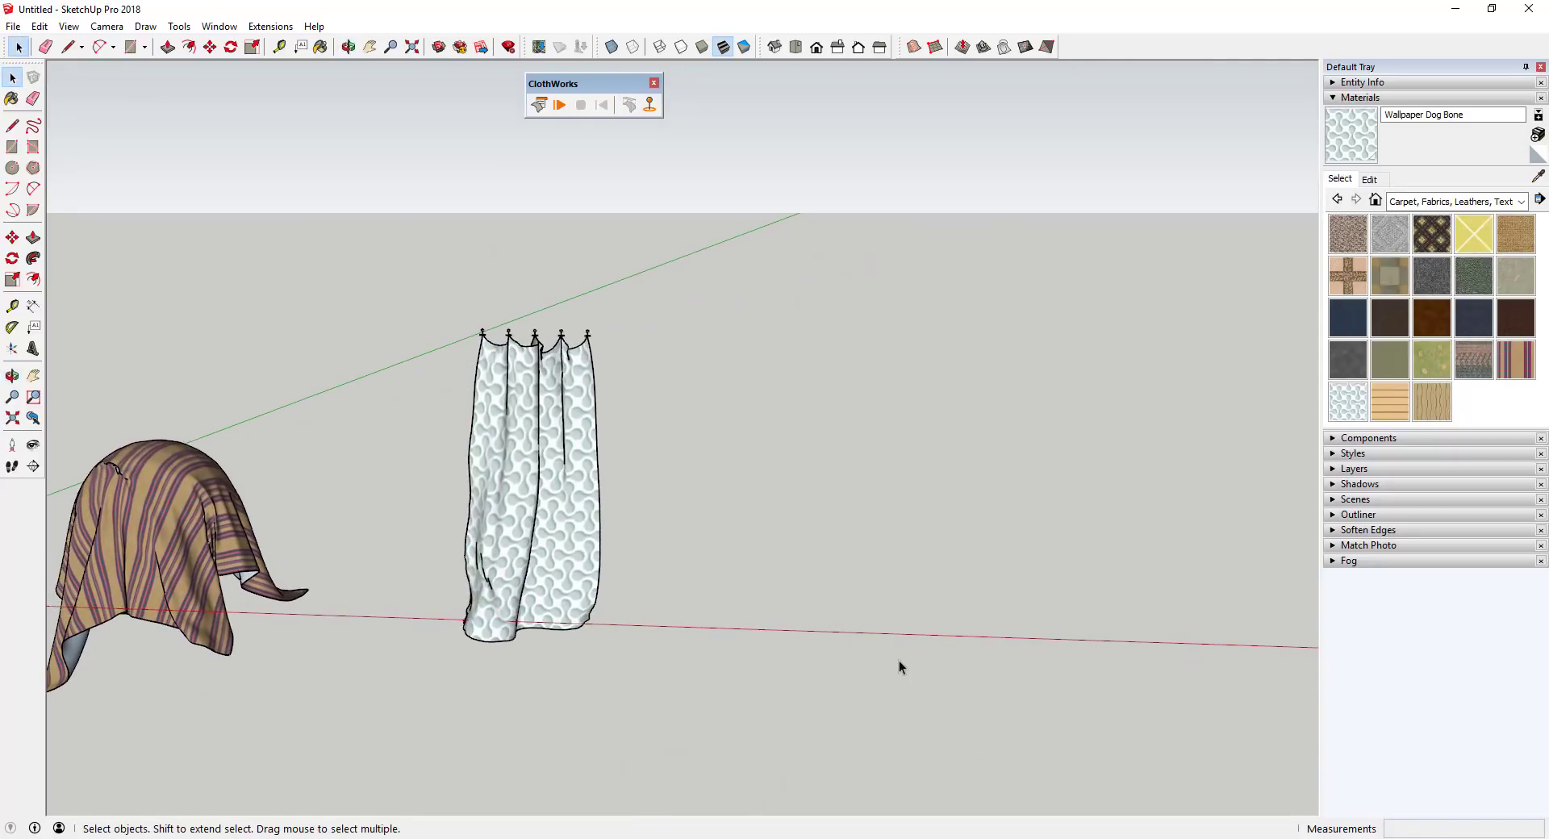
pyautogui.click(822, 646)
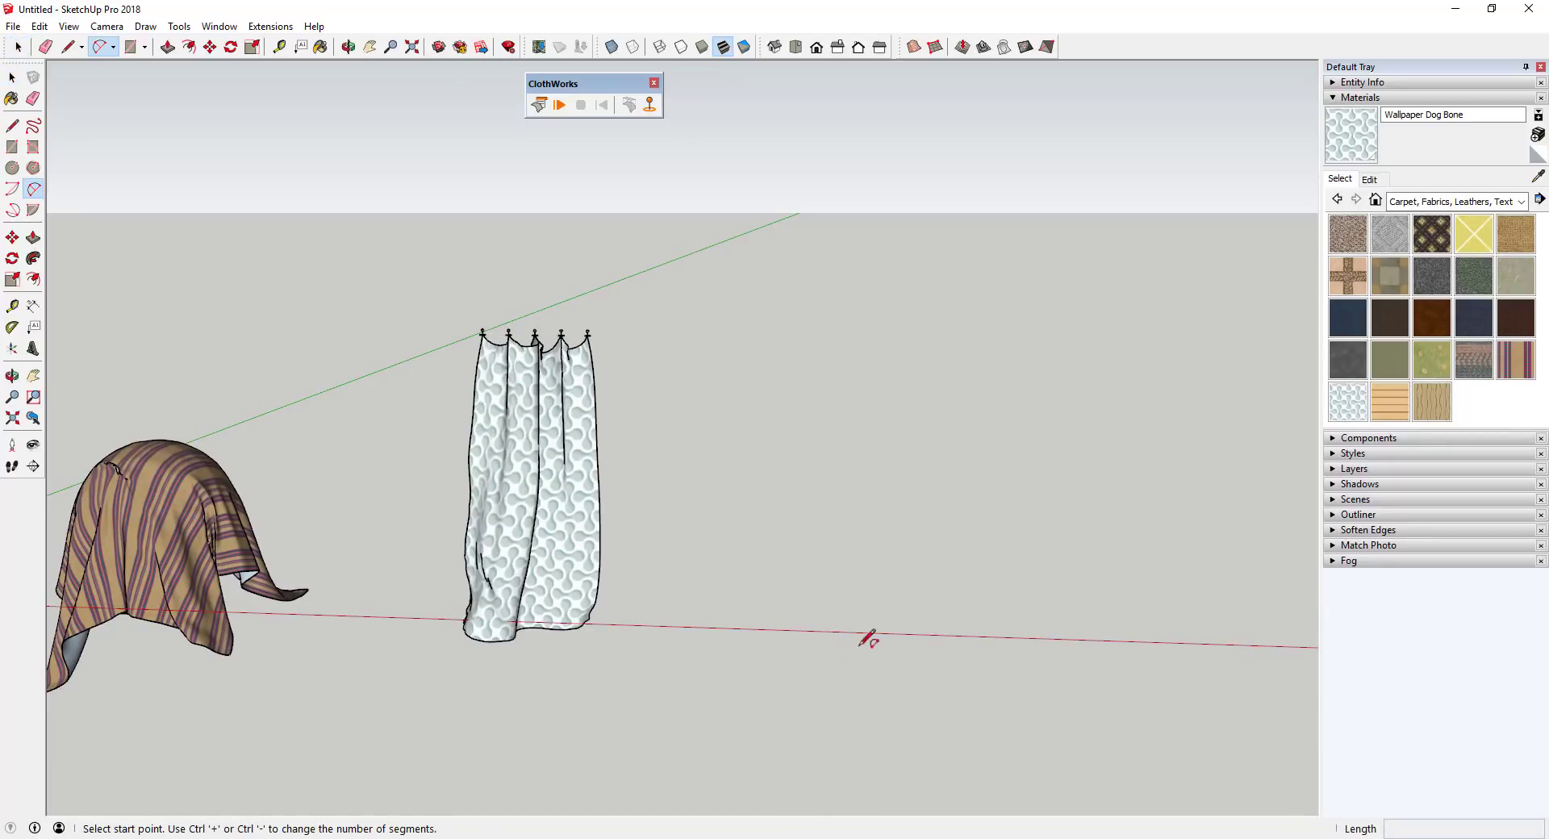
pyautogui.click(1124, 656)
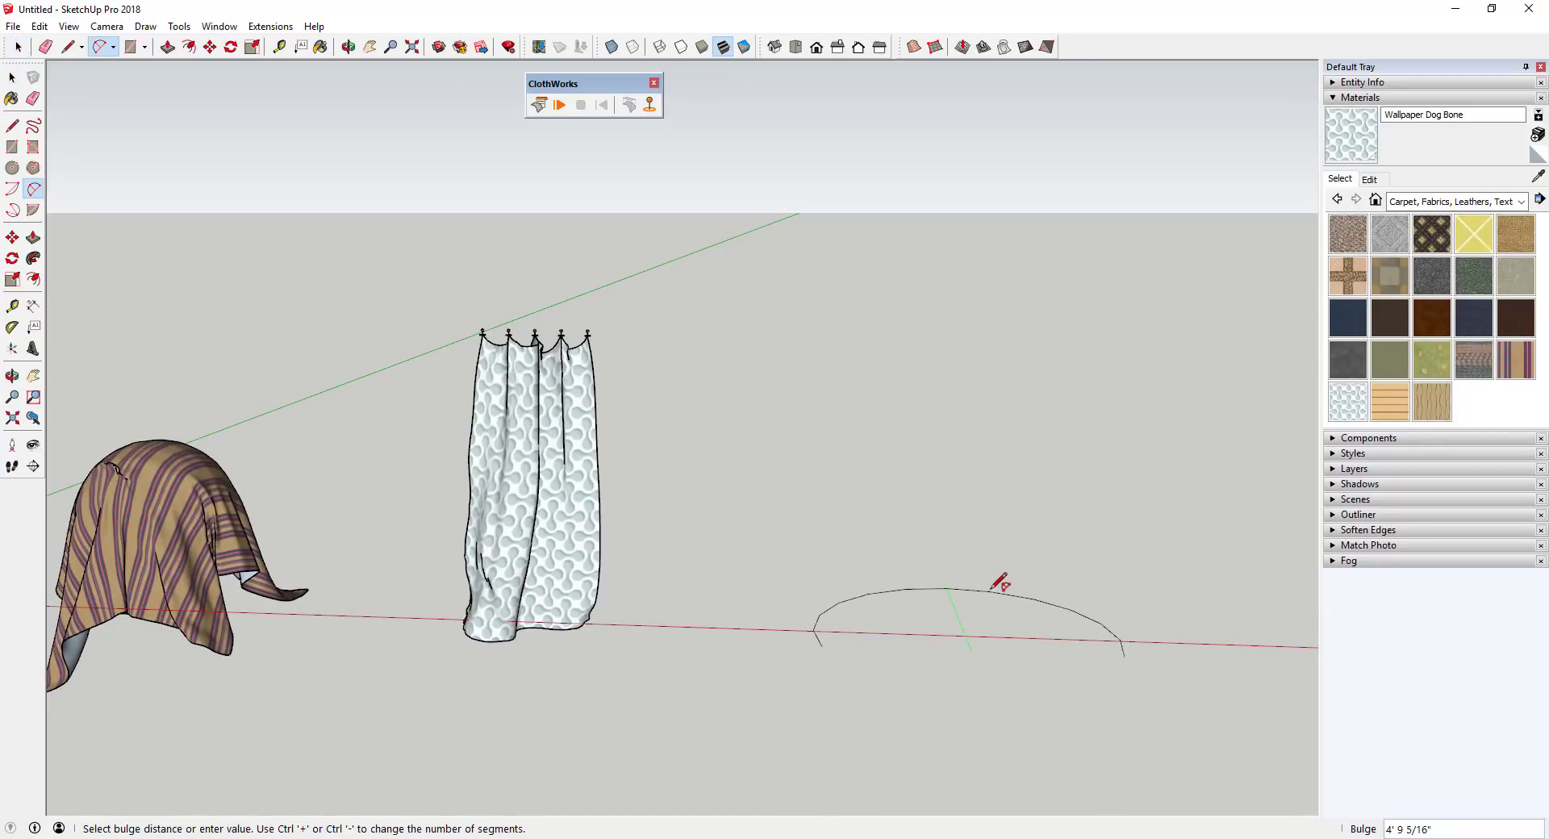
pyautogui.click(1012, 560)
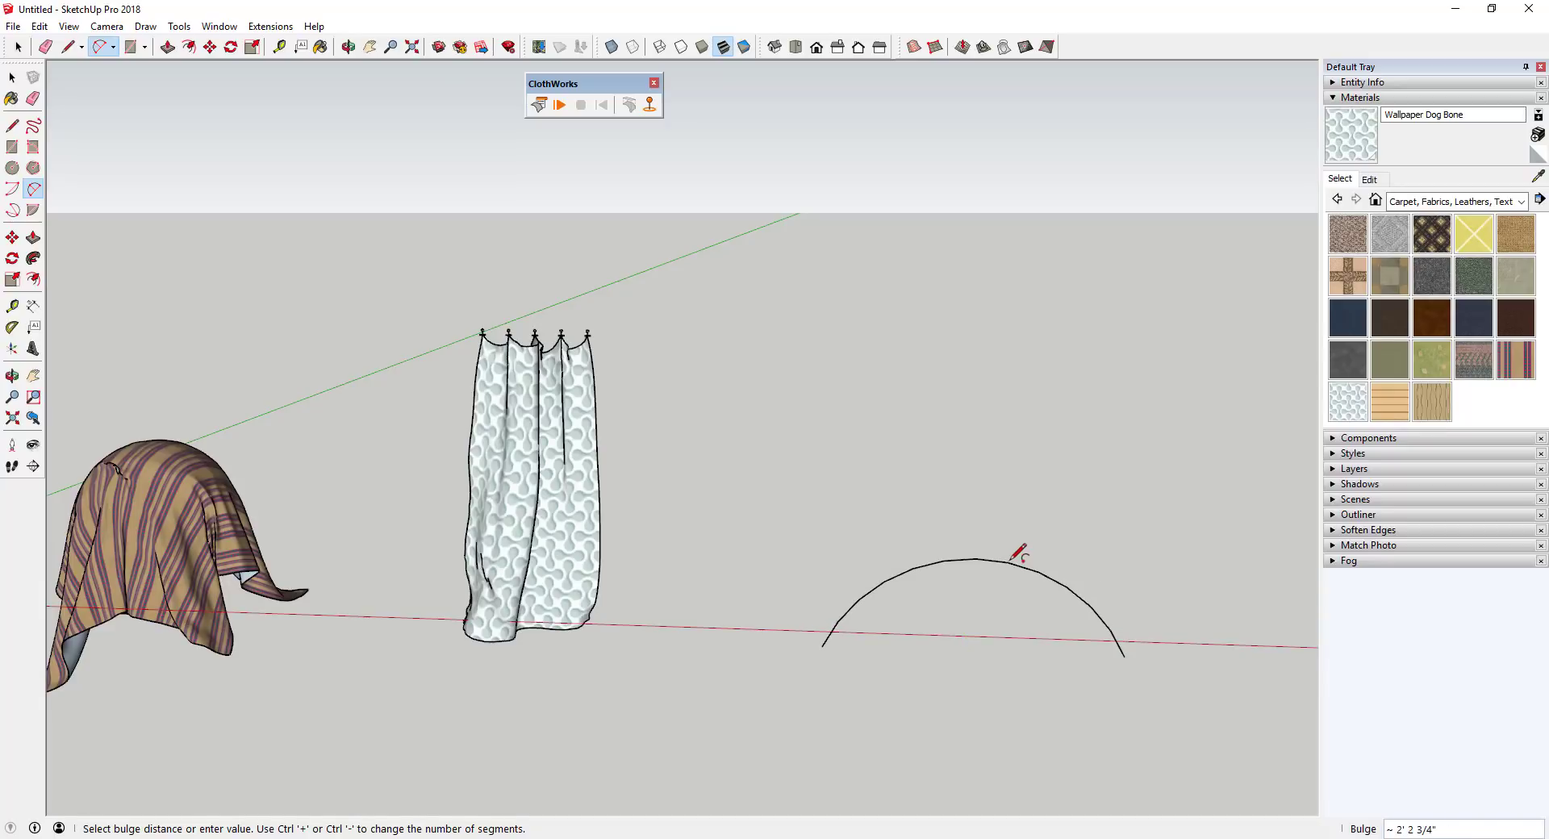
pyautogui.press('l')
pyautogui.click(822, 646)
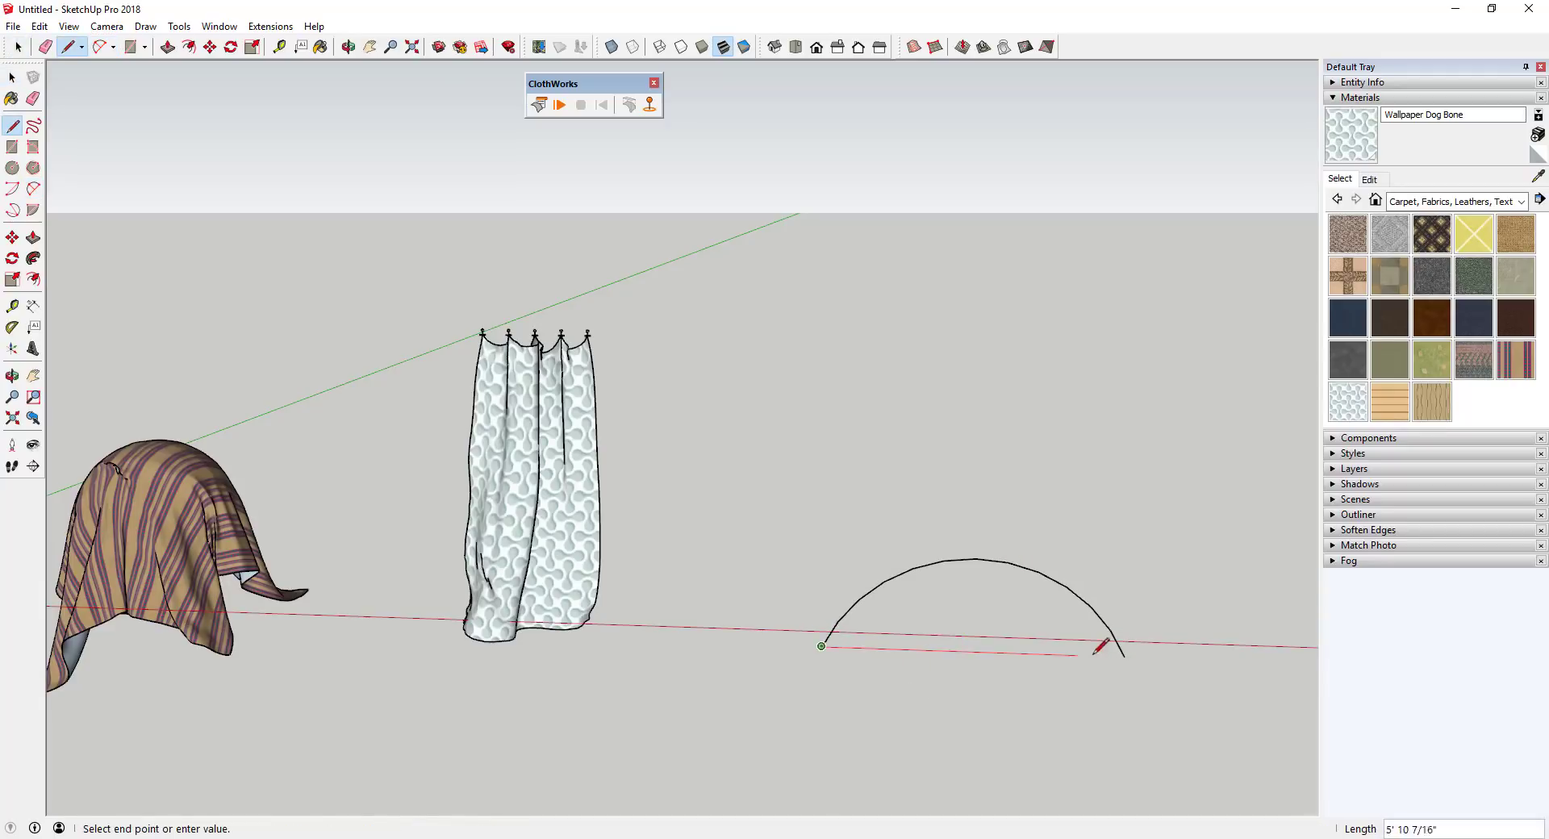
pyautogui.click(1124, 656)
# Step: Extrude the arc profile backward with Push/Pull into a long half-round solid
pyautogui.moveTo(1130, 650); pyautogui.dragTo(917, 650, button='middle')
pyautogui.press('space')
pyautogui.press('p')
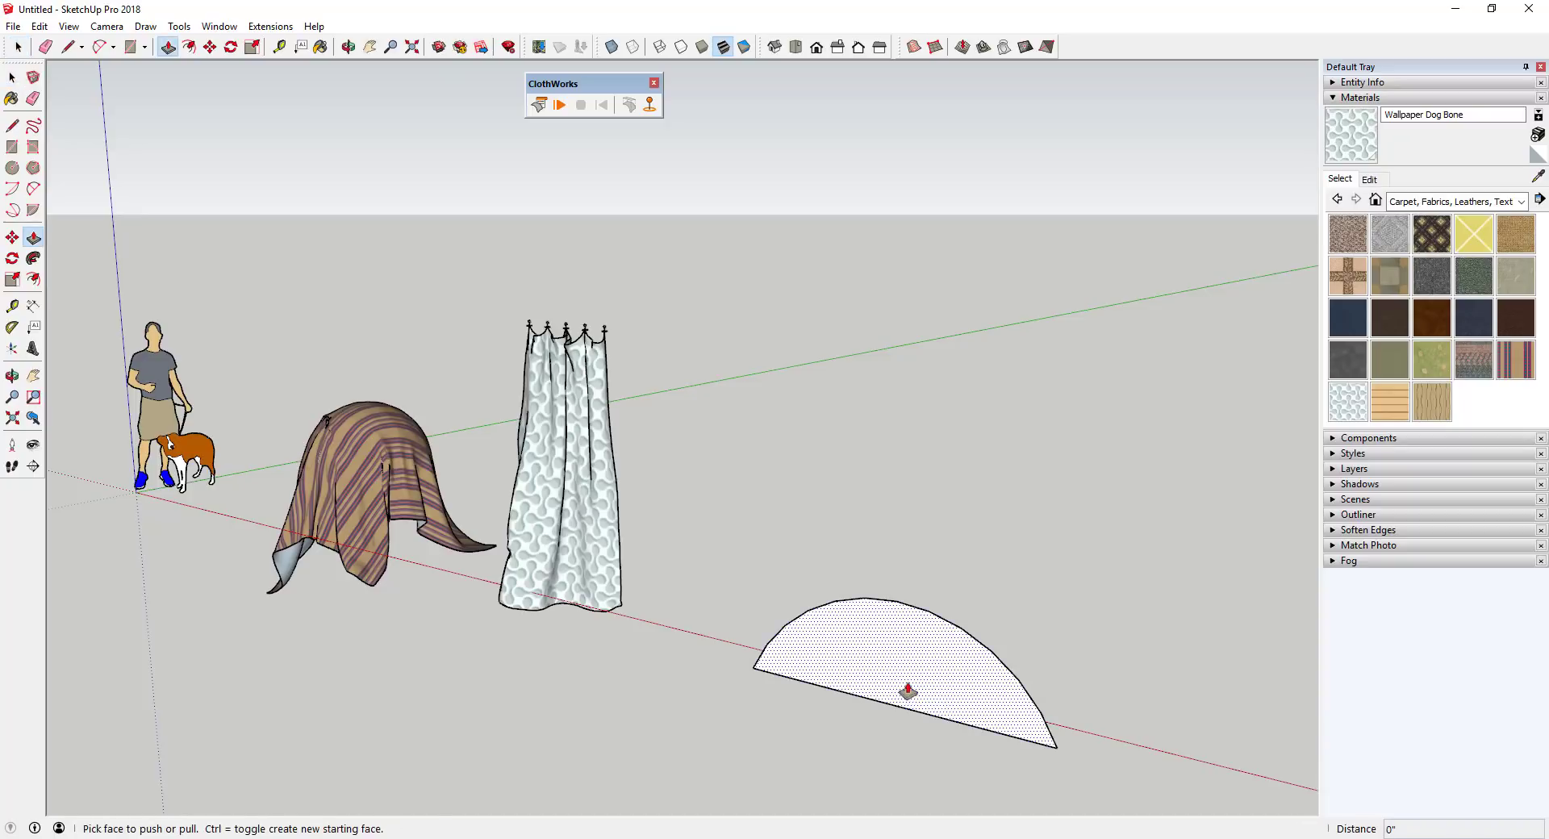
pyautogui.moveTo(906, 695); pyautogui.dragTo(1144, 592)
pyautogui.press('space')
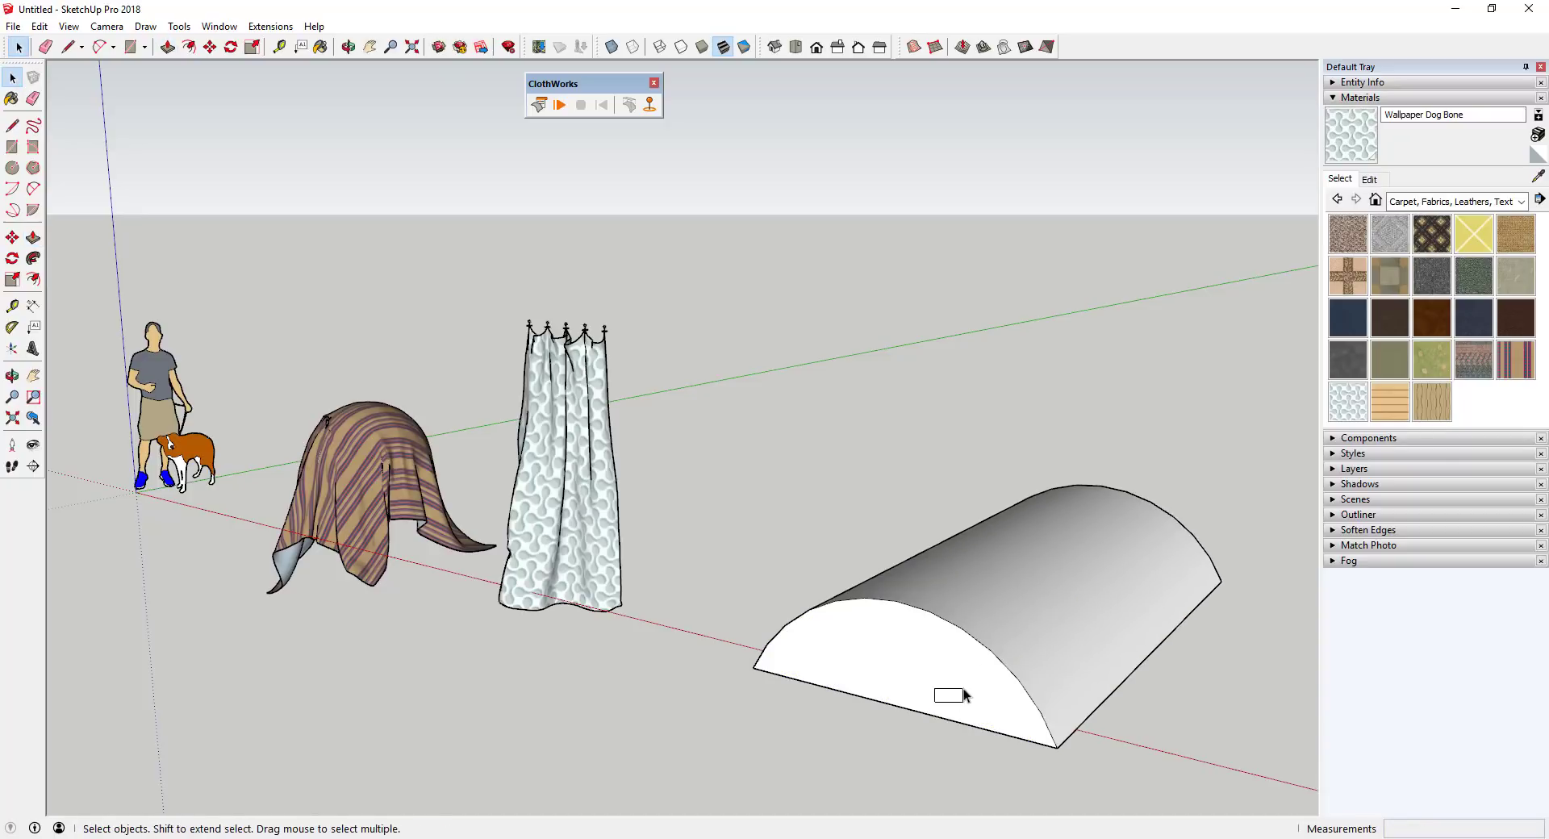
# Step: Select the whole half-round solid and make it a group
pyautogui.moveTo(966, 694); pyautogui.dragTo(1076, 657, button='middle')
pyautogui.scroll(-2, 809, 461)
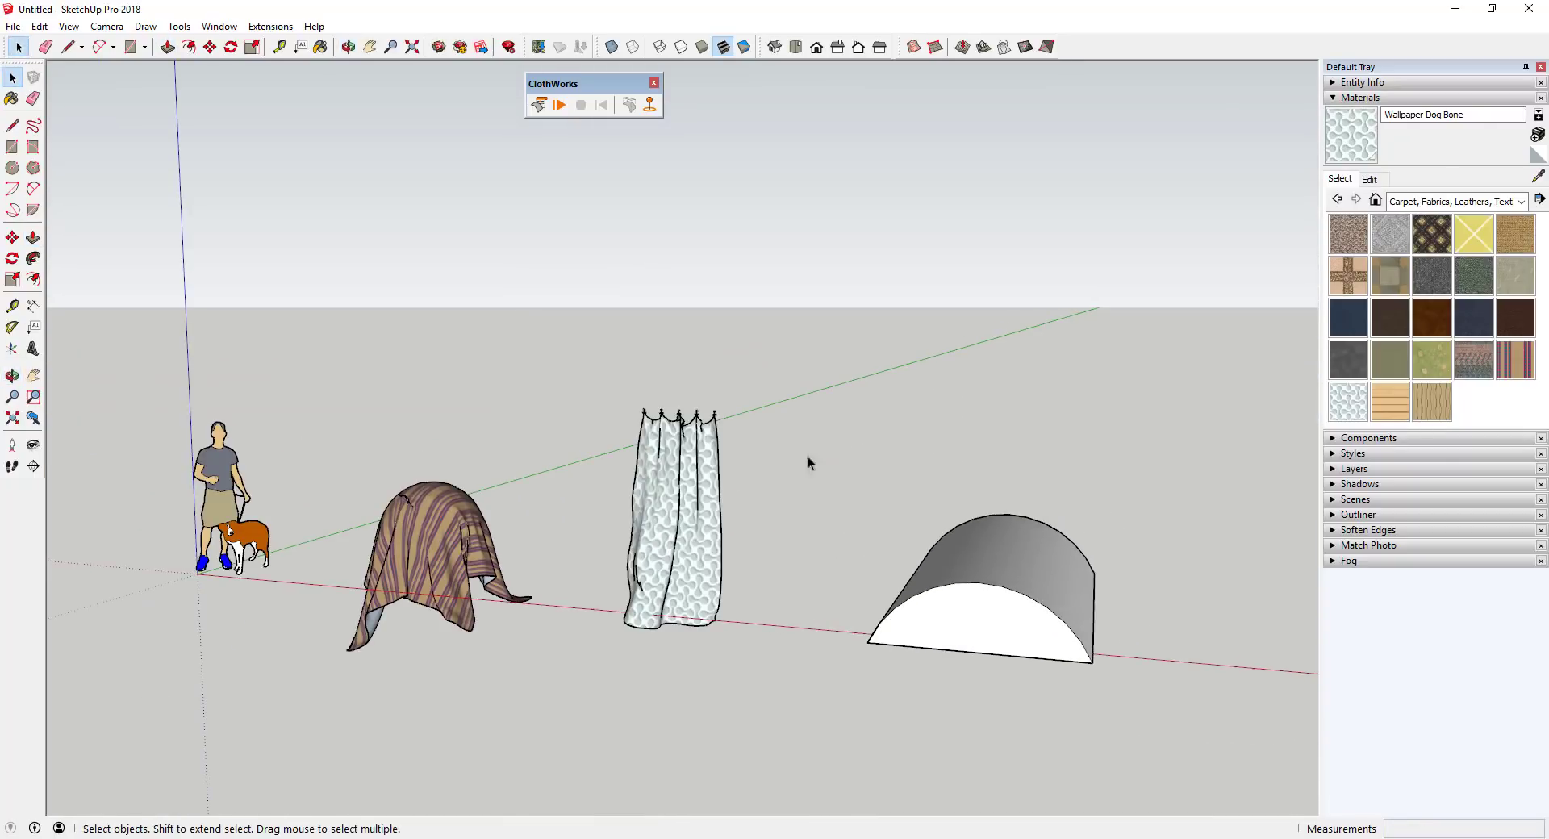
pyautogui.moveTo(808, 462); pyautogui.dragTo(1218, 765)
pyautogui.rightClick(1031, 594)
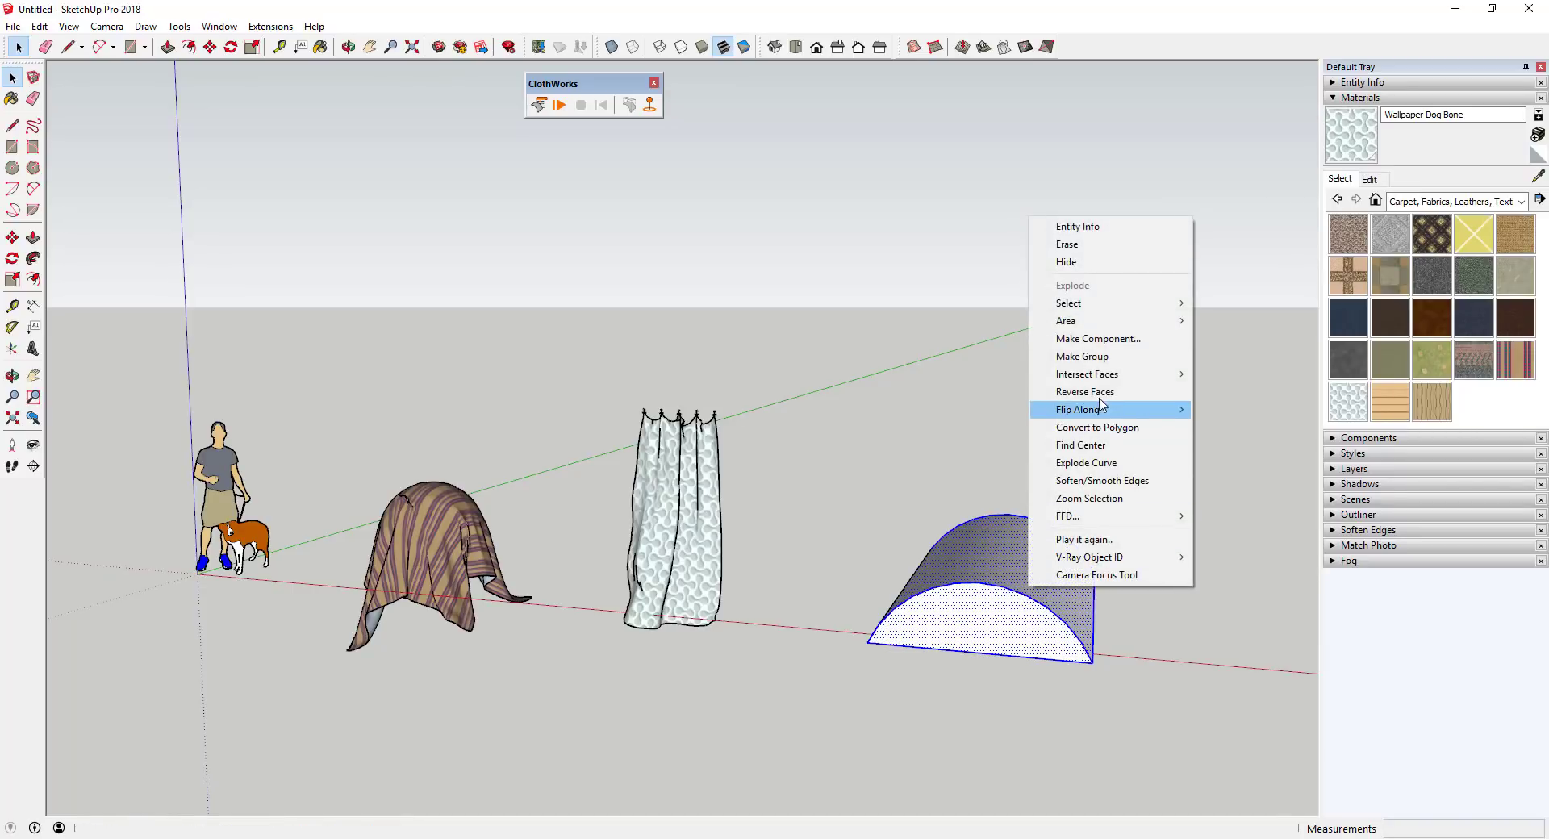
pyautogui.click(1086, 356)
# Step: Draw an upright three-sided frame of edges around the half-round solid, with sides about 7' 9 1/2" high and a horizontal edge above
pyautogui.moveTo(985, 529); pyautogui.dragTo(888, 547, button='middle')
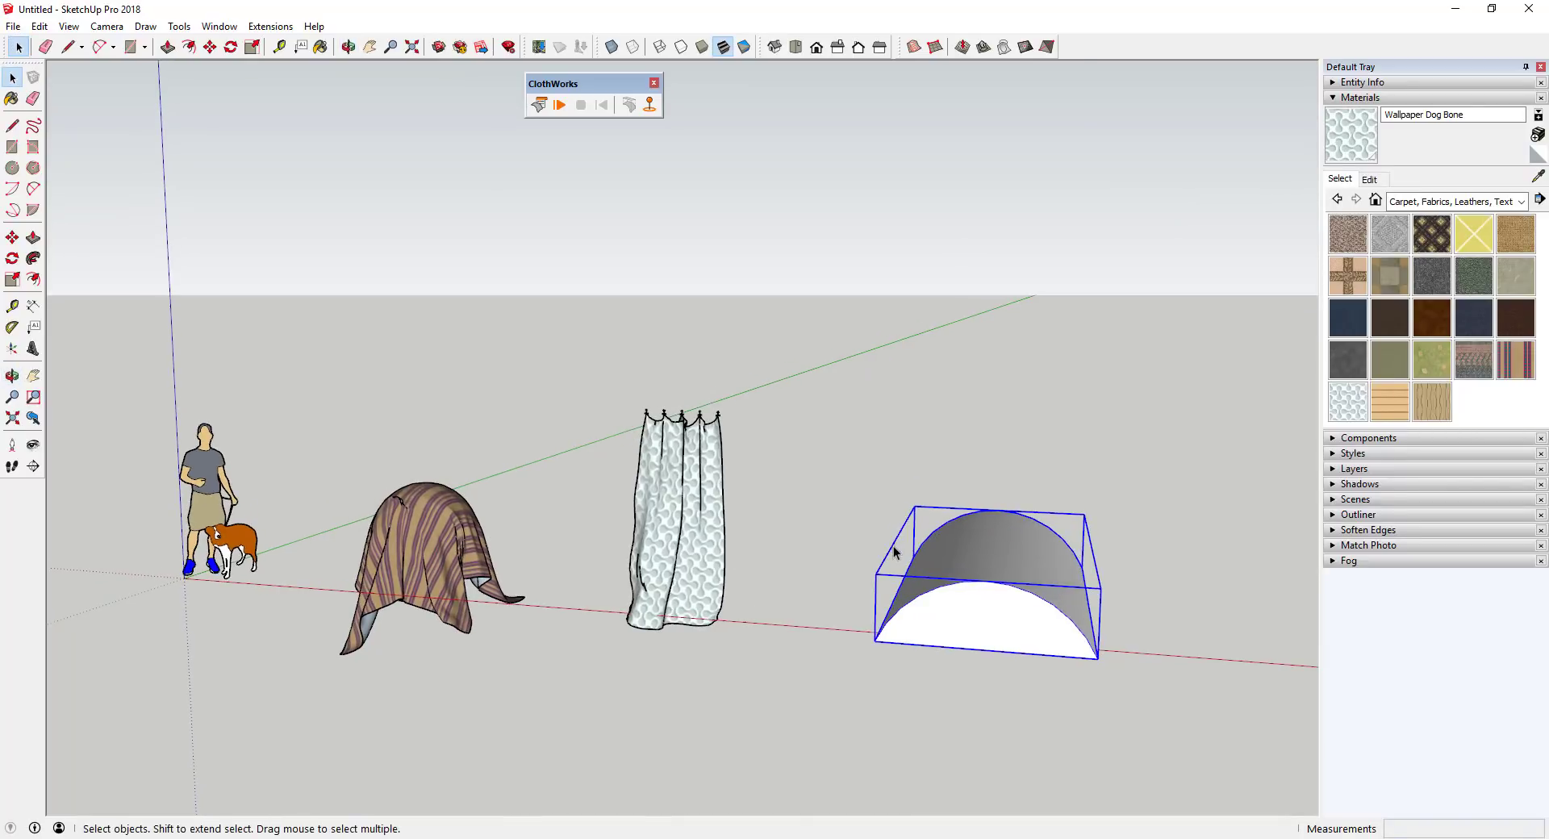
pyautogui.press('l')
pyautogui.click(858, 590)
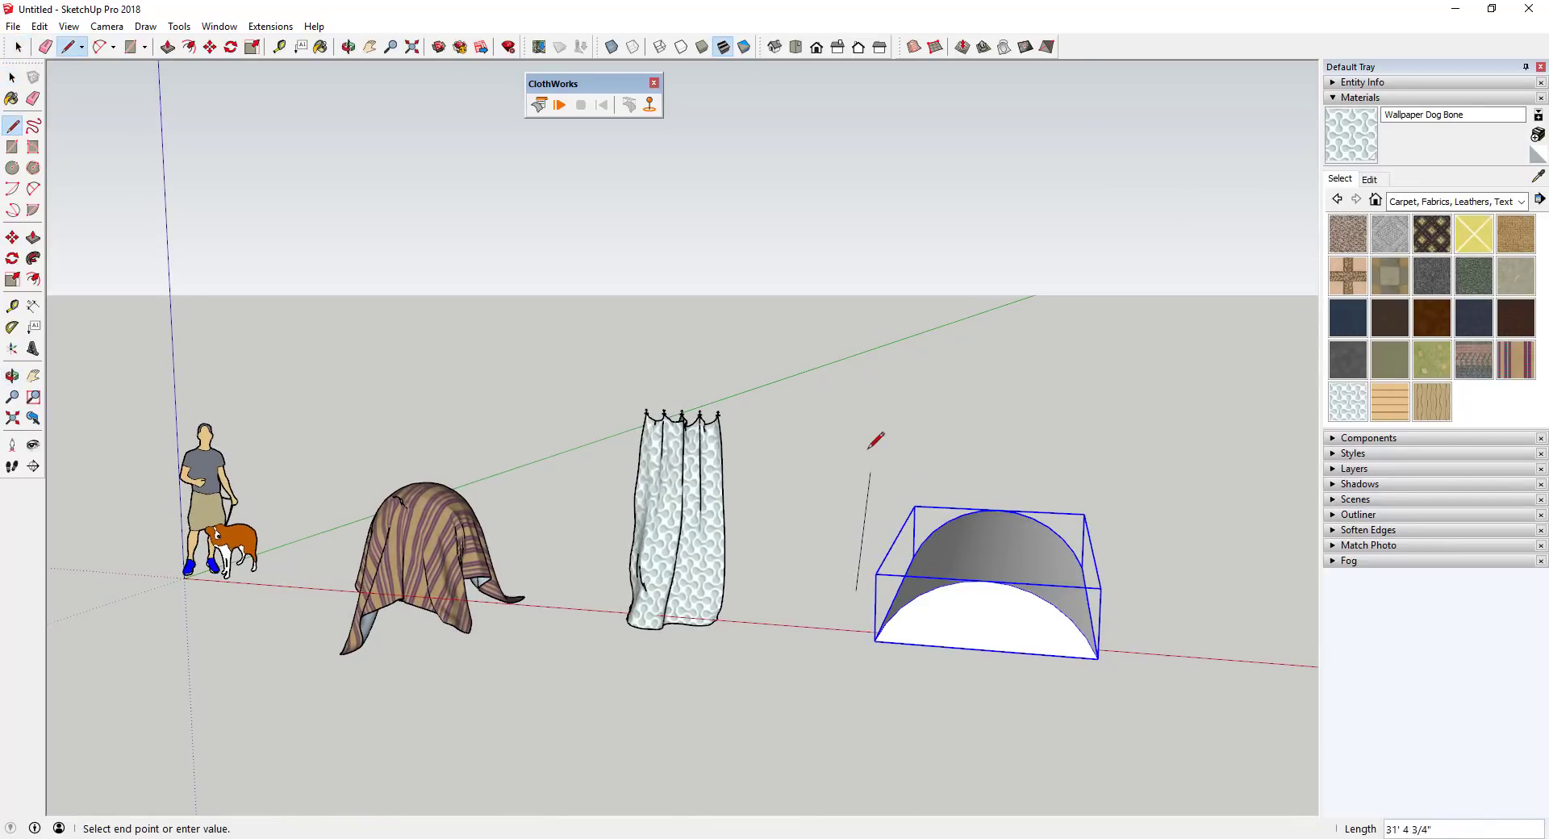
pyautogui.click(859, 386)
pyautogui.click(1177, 393)
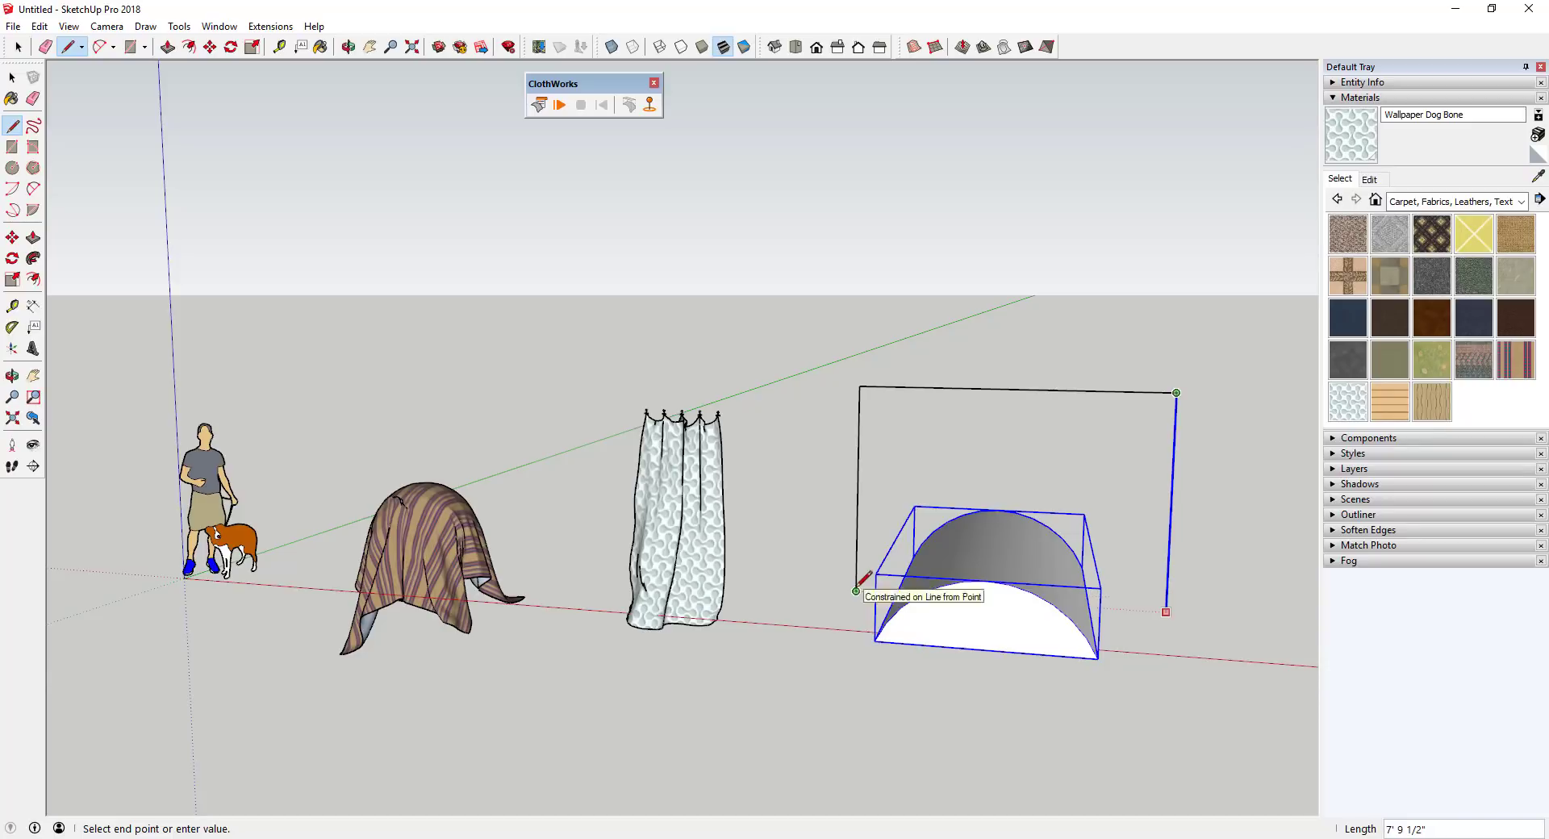
pyautogui.click(1166, 611)
# Step: Erase the frame's two vertical edges, keeping only the horizontal edge floating above the half-round solid
pyautogui.press('space')
pyautogui.press('e')
pyautogui.click(1170, 430)
pyautogui.click(858, 428)
pyautogui.press('space')
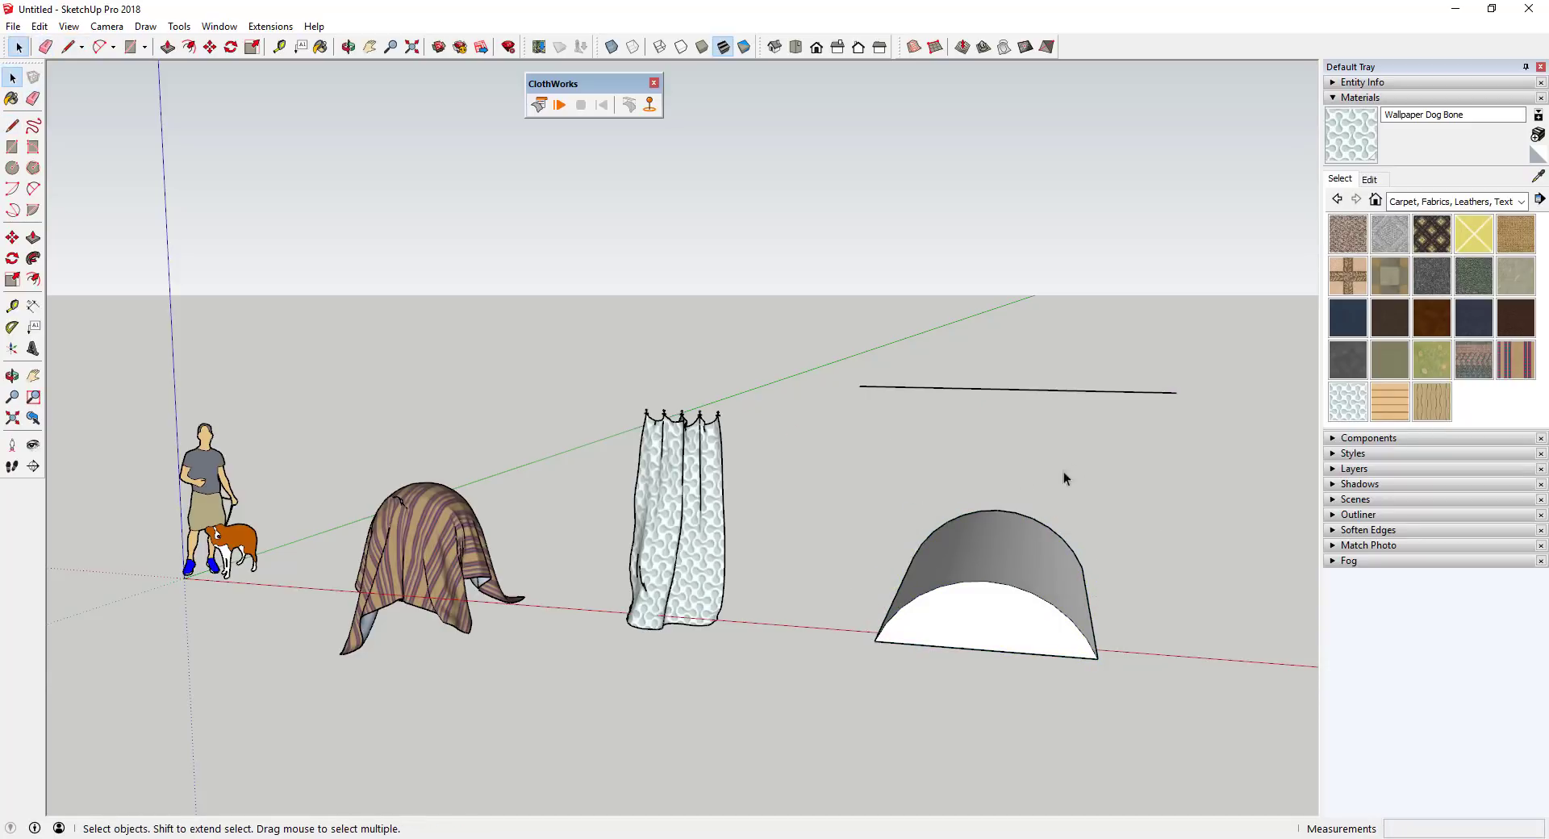
# Step: Divide the floating horizontal edge into many short equal segments and check one of them
pyautogui.moveTo(1062, 477)
pyautogui.mouseDown(button='middle')
pyautogui.moveTo(1187, 494)
pyautogui.moveTo(1205, 529)
pyautogui.moveTo(1115, 485)
pyautogui.moveTo(1116, 528)
pyautogui.mouseUp(button='middle')
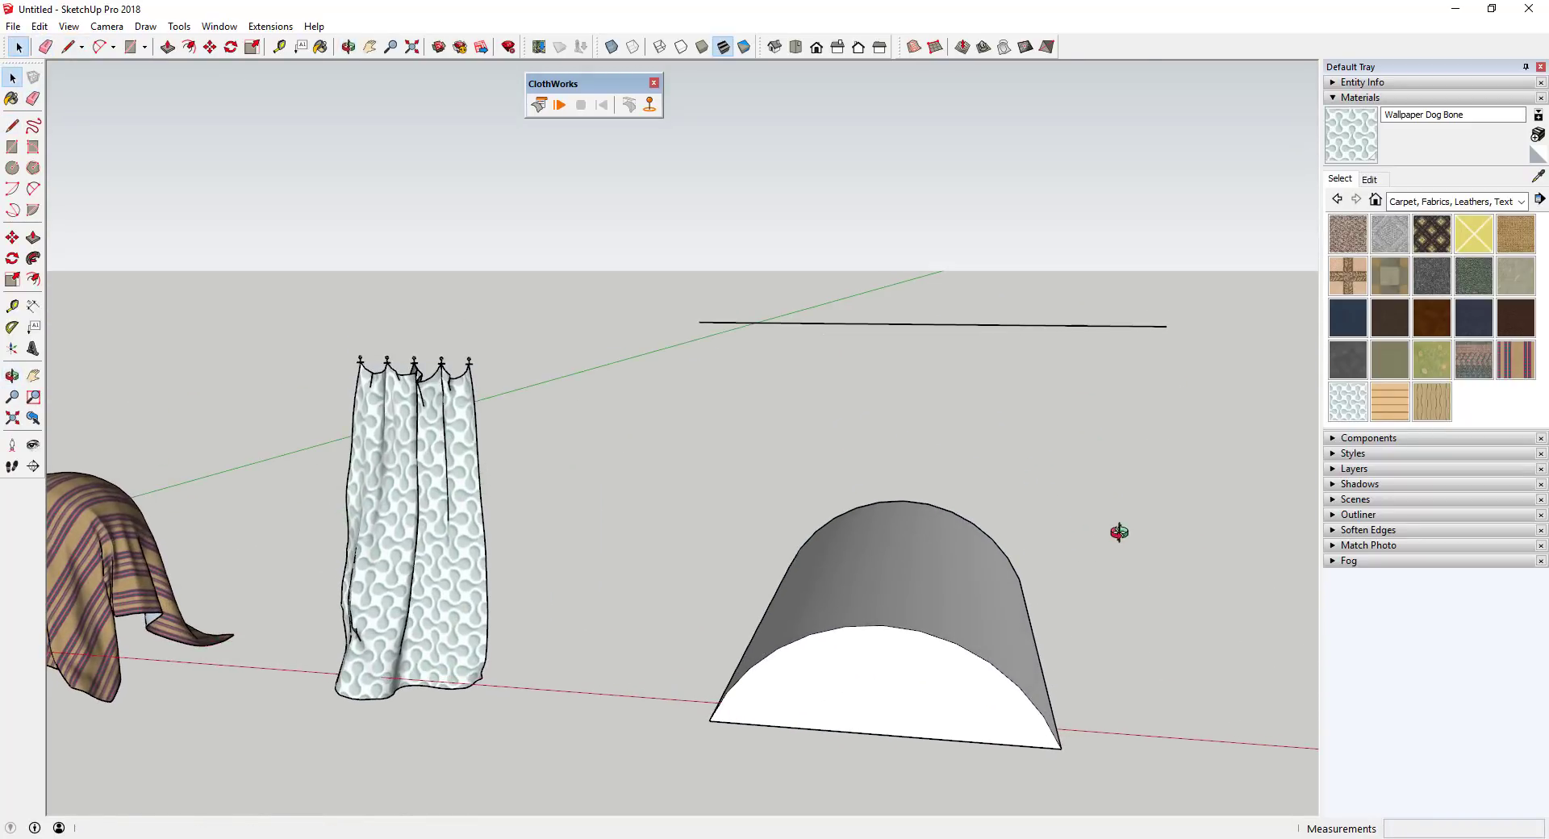
pyautogui.click(1015, 327)
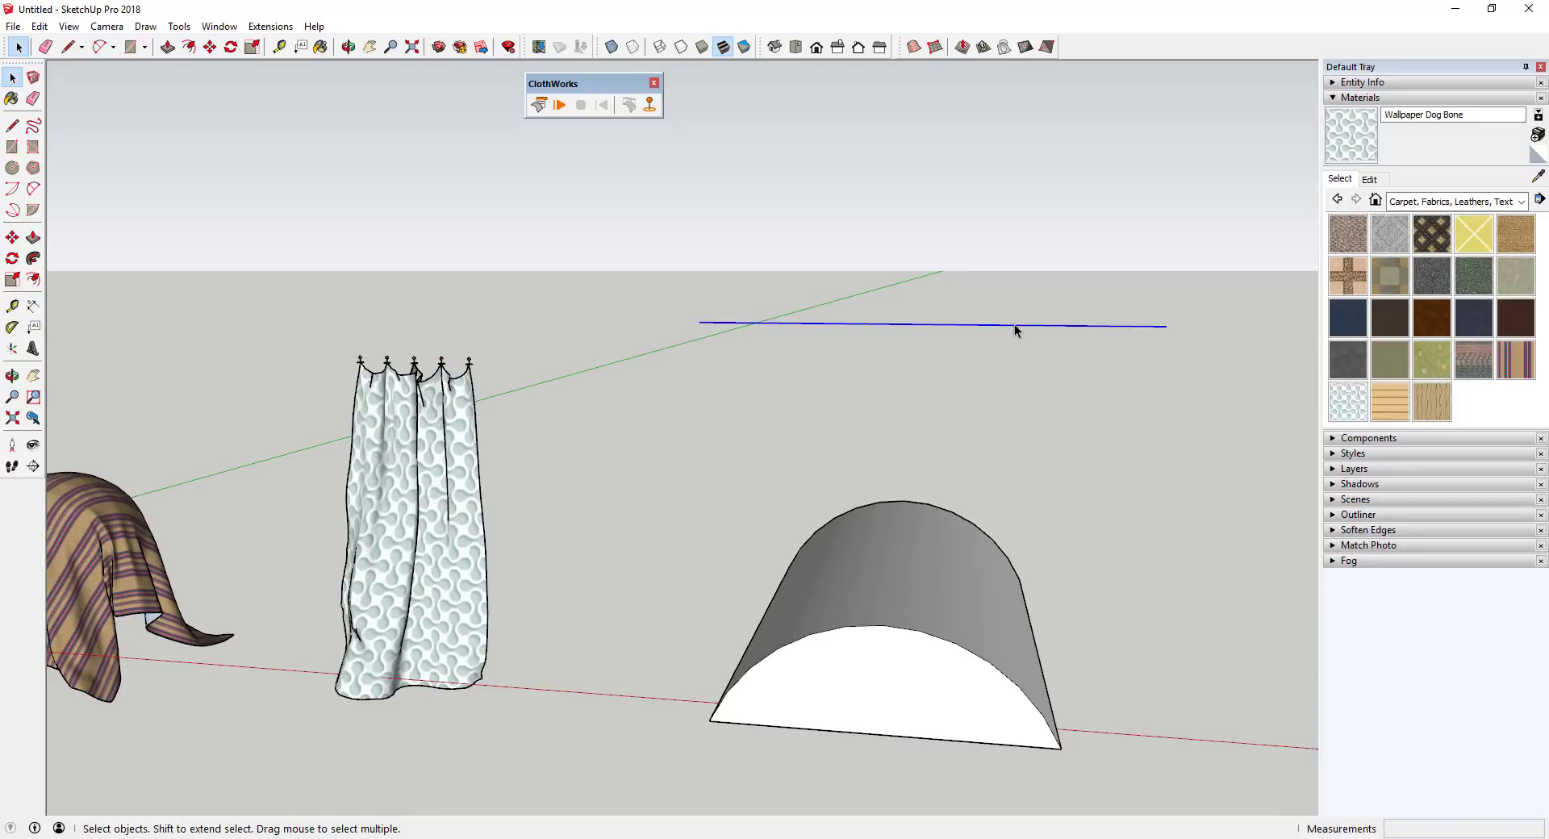
pyautogui.rightClick(1015, 327)
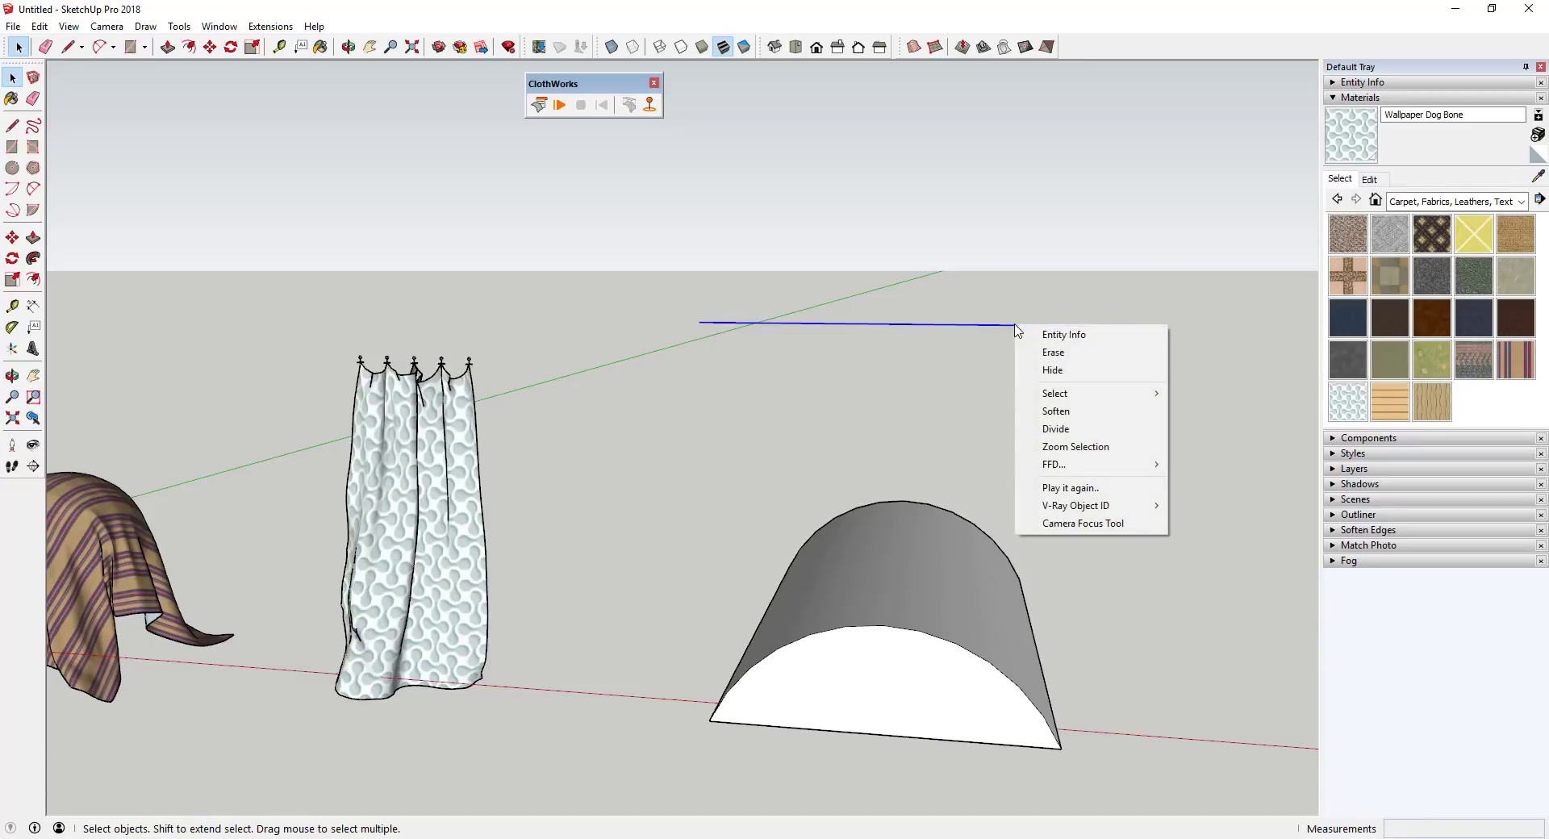
pyautogui.click(1053, 430)
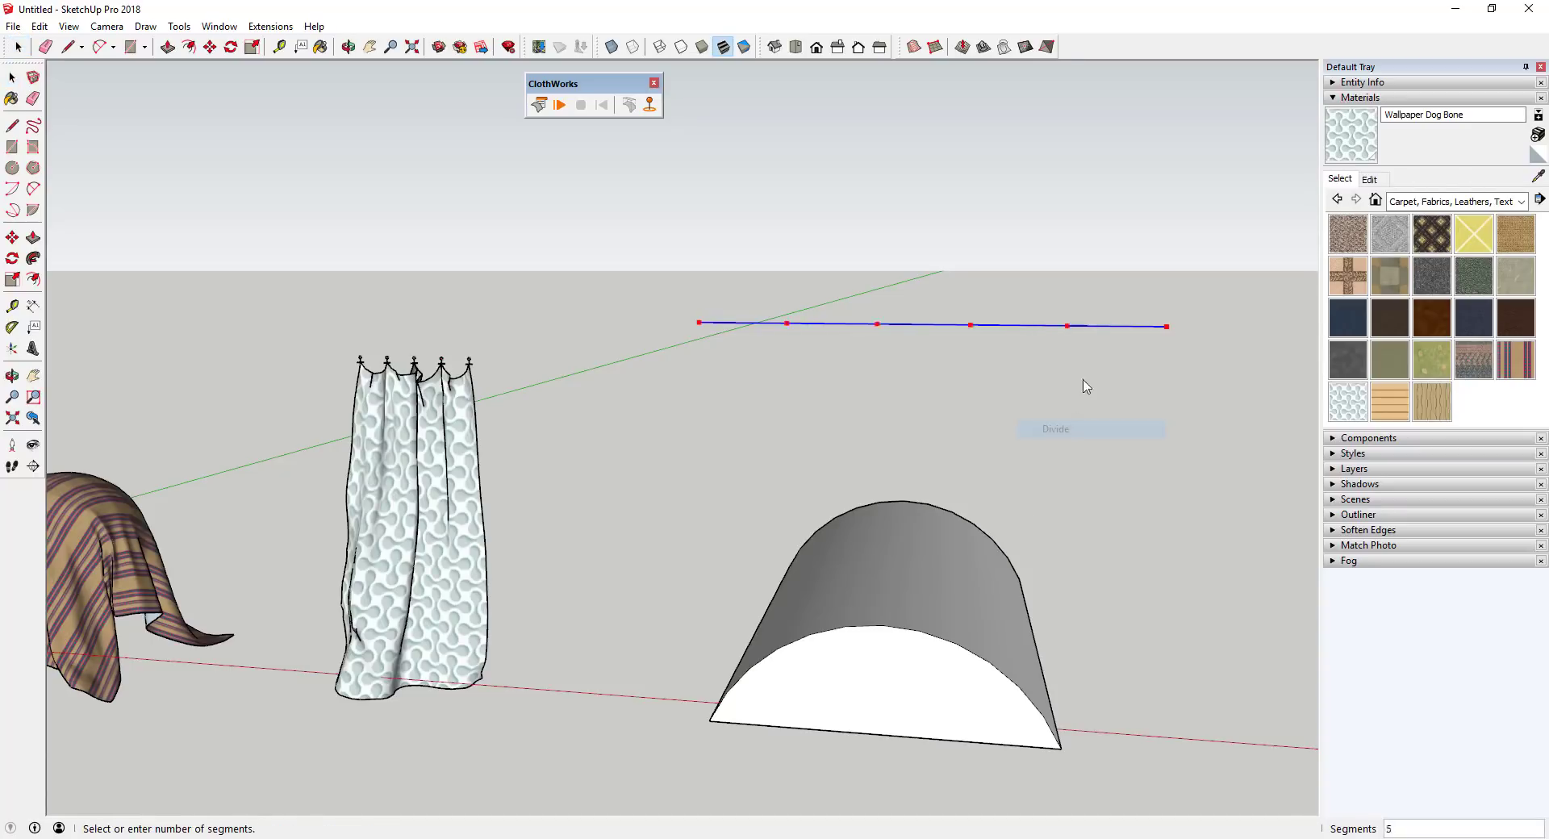
pyautogui.click(1154, 357)
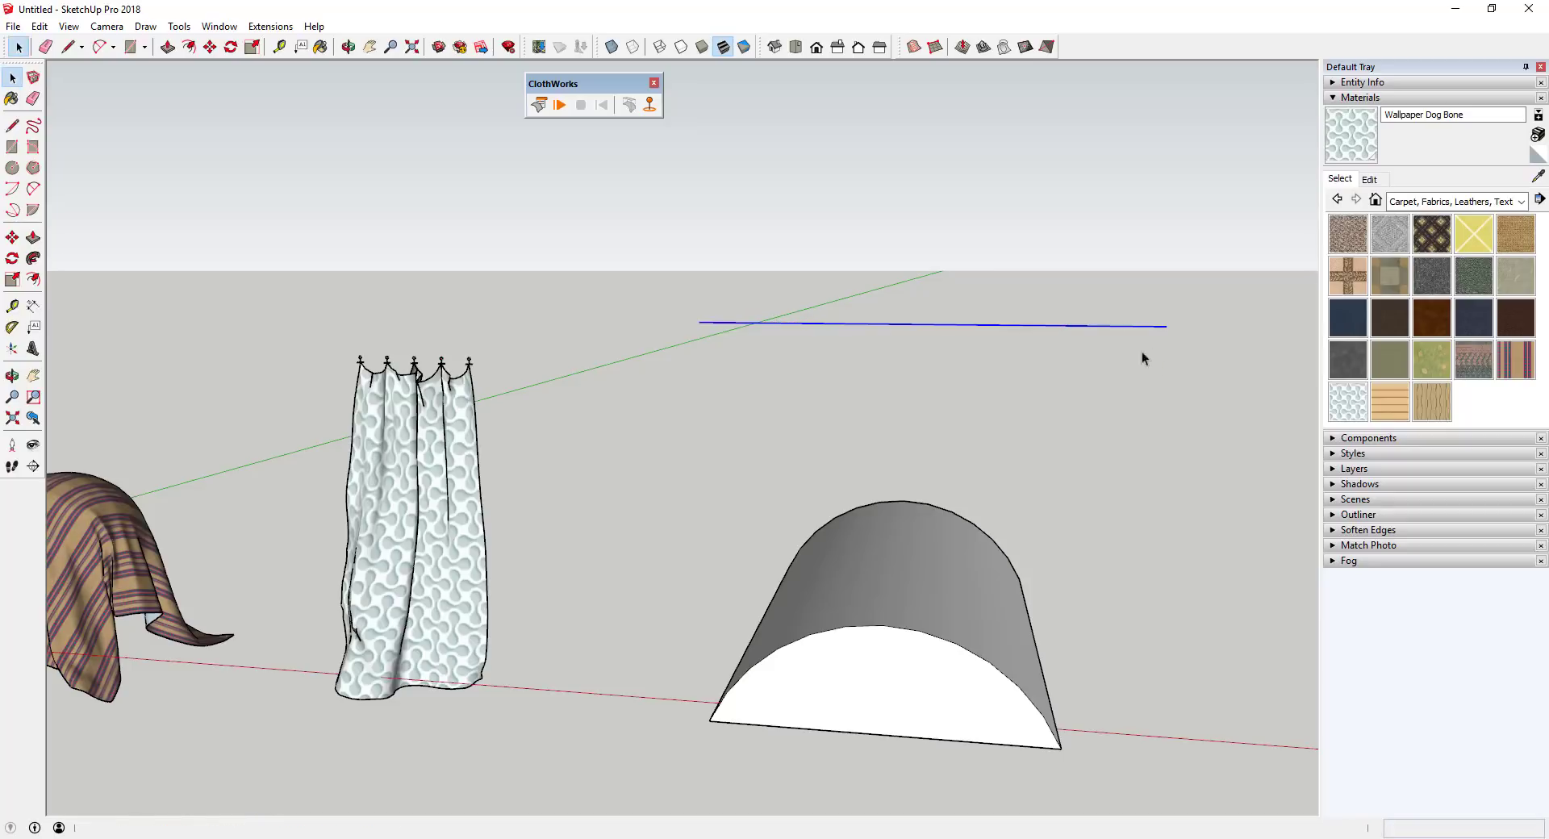
pyautogui.moveTo(612, 253); pyautogui.dragTo(1251, 382)
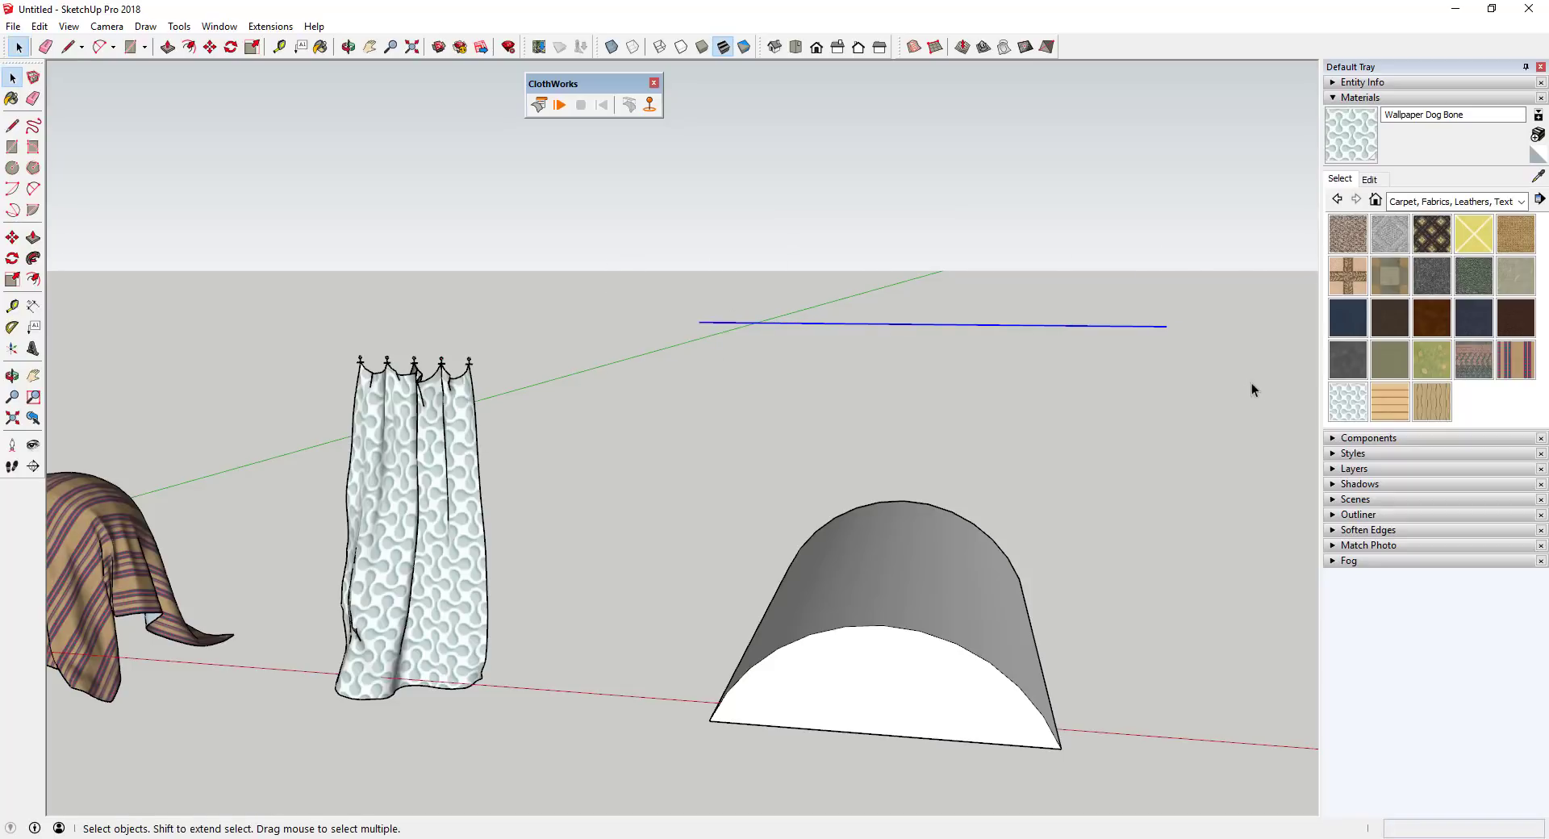
pyautogui.click(1059, 322)
pyautogui.scroll(2, 1070, 326)
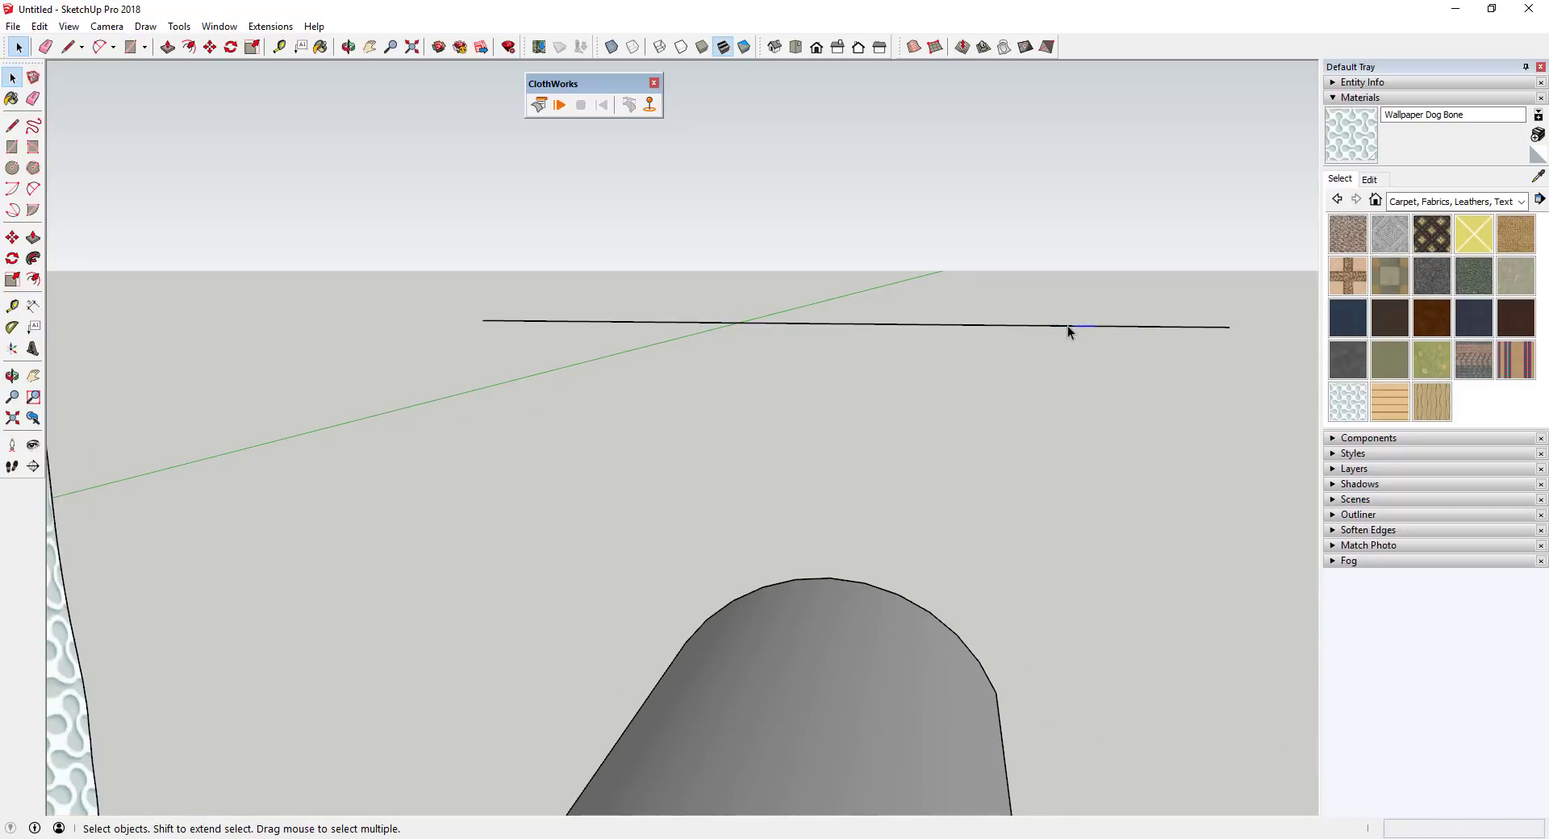
# Step: Group all segments of the floating line and make the group a ClothWorks cloth
pyautogui.moveTo(377, 248); pyautogui.dragTo(1307, 419)
pyautogui.rightClick(1063, 326)
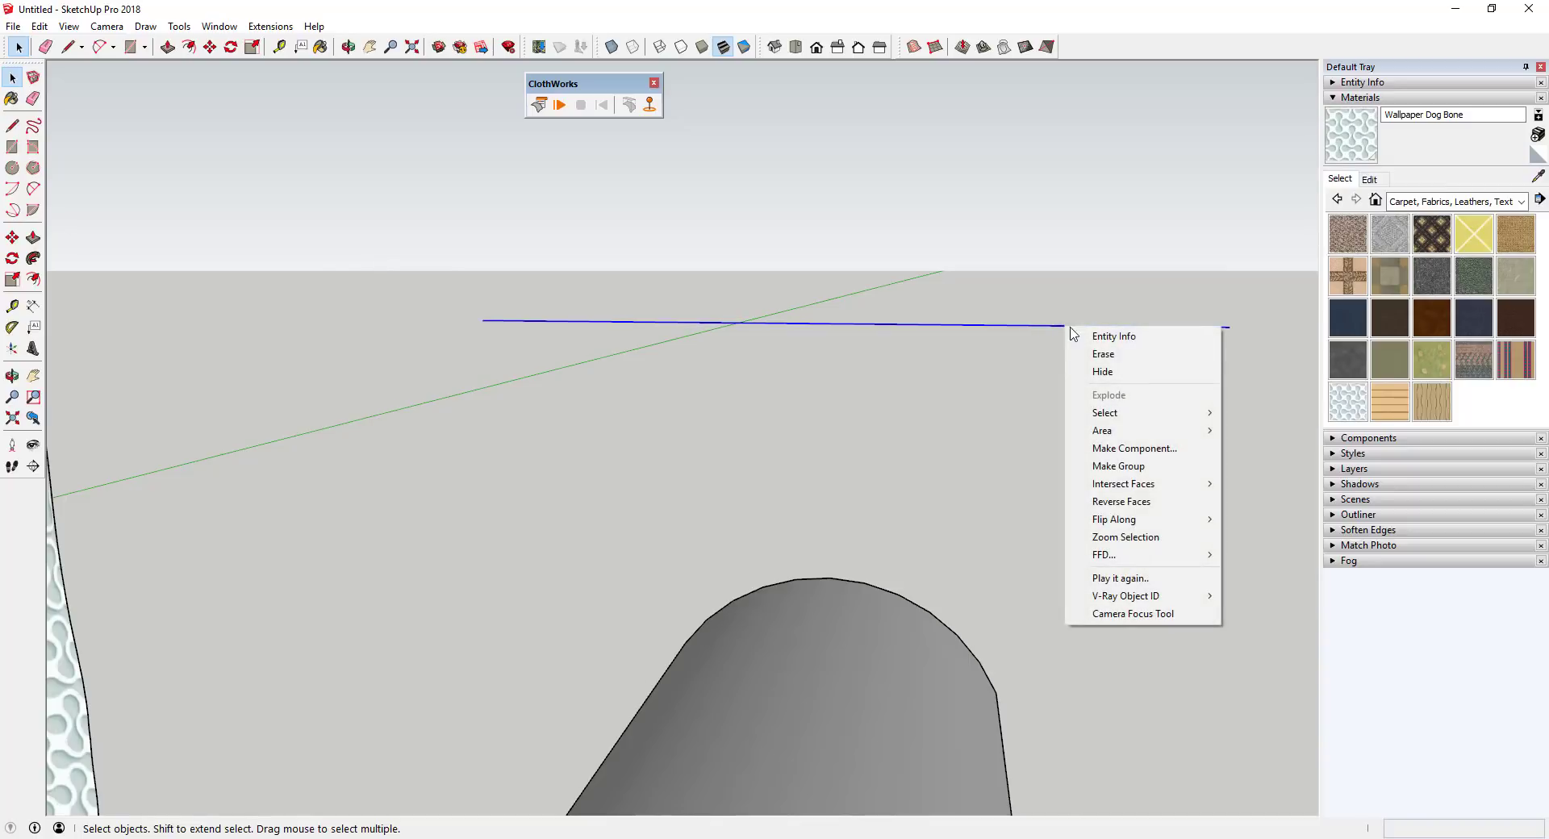
pyautogui.click(1118, 466)
pyautogui.scroll(-4, 811, 351)
pyautogui.rightClick(828, 338)
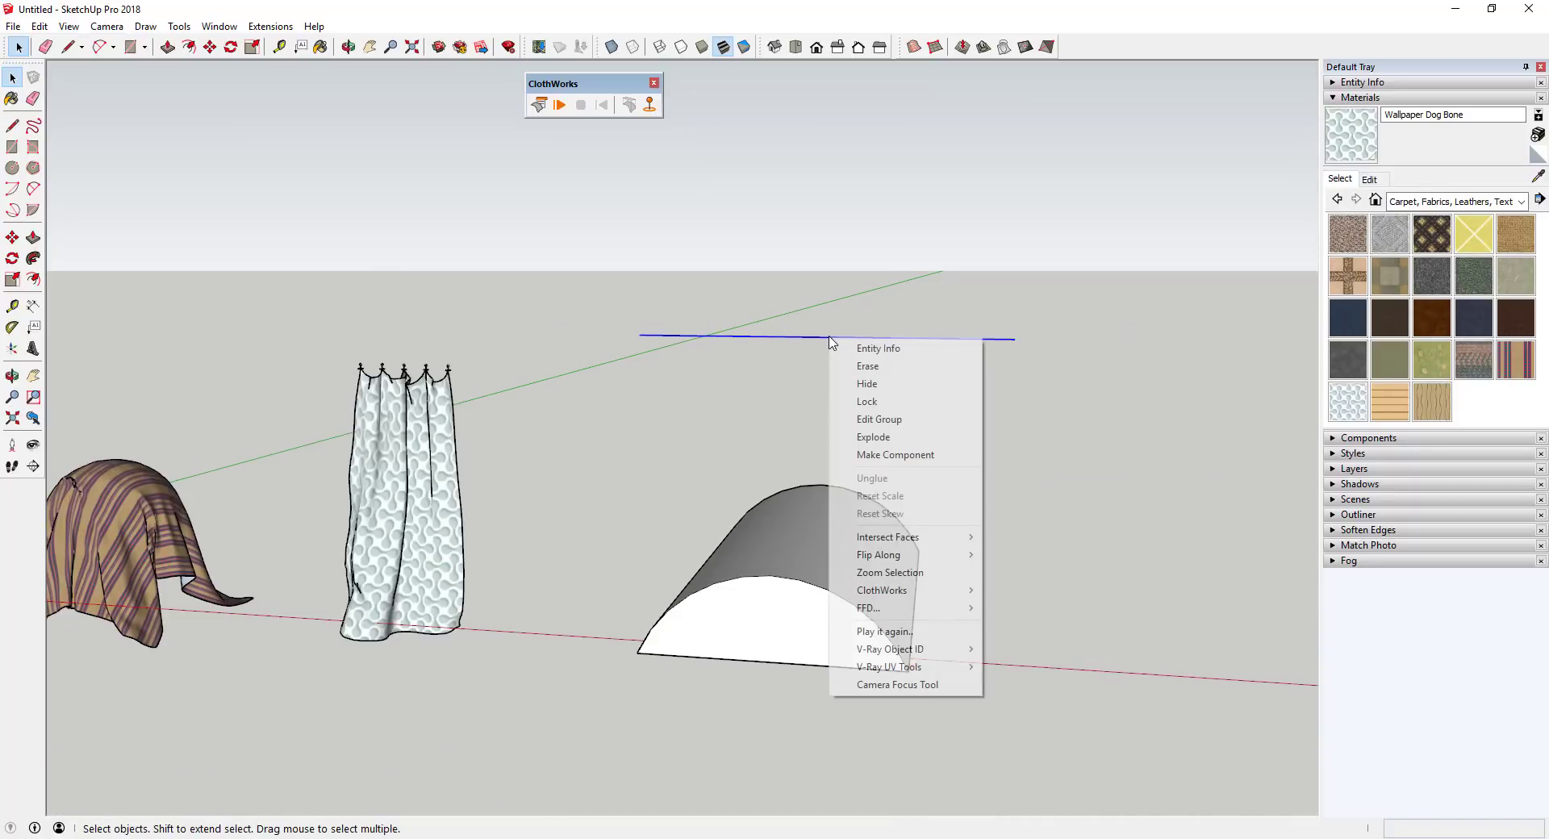
pyautogui.moveTo(911, 595)
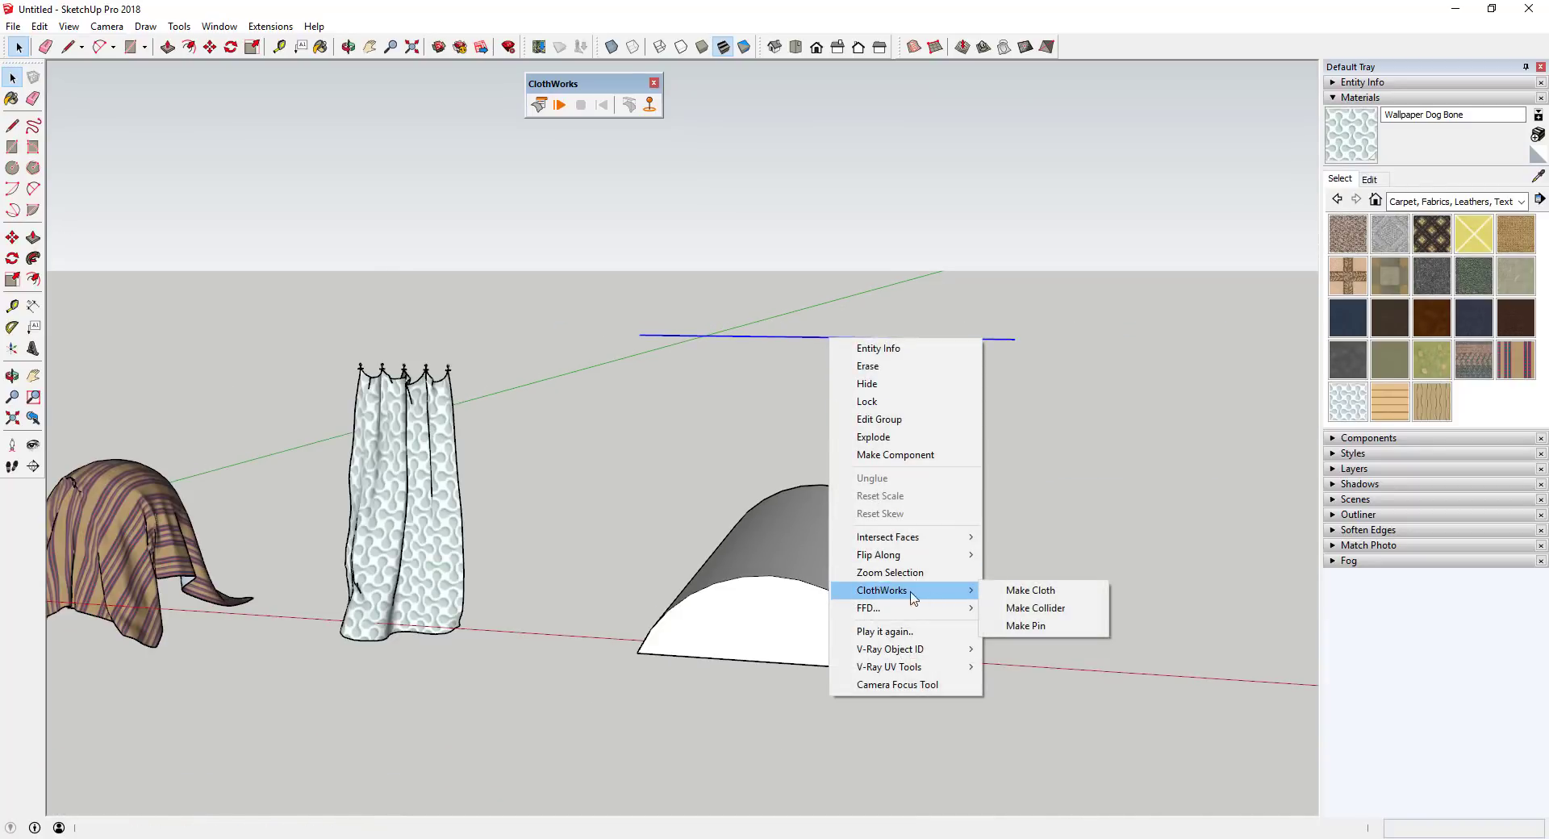
pyautogui.click(1041, 591)
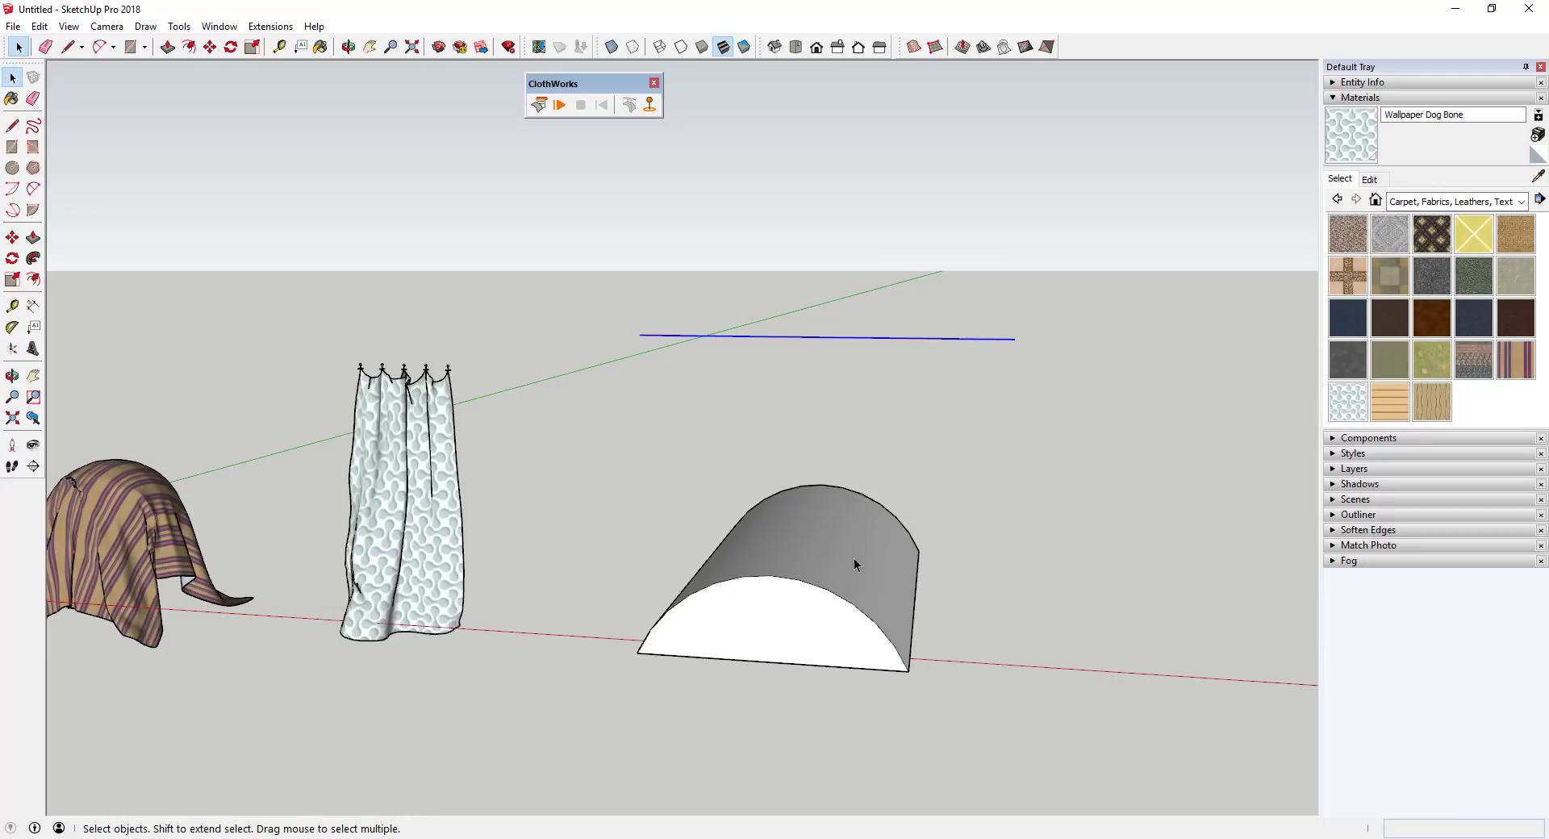
# Step: Make the half-round solid's group a ClothWorks collider
pyautogui.rightClick(834, 546)
pyautogui.moveTo(890, 440)
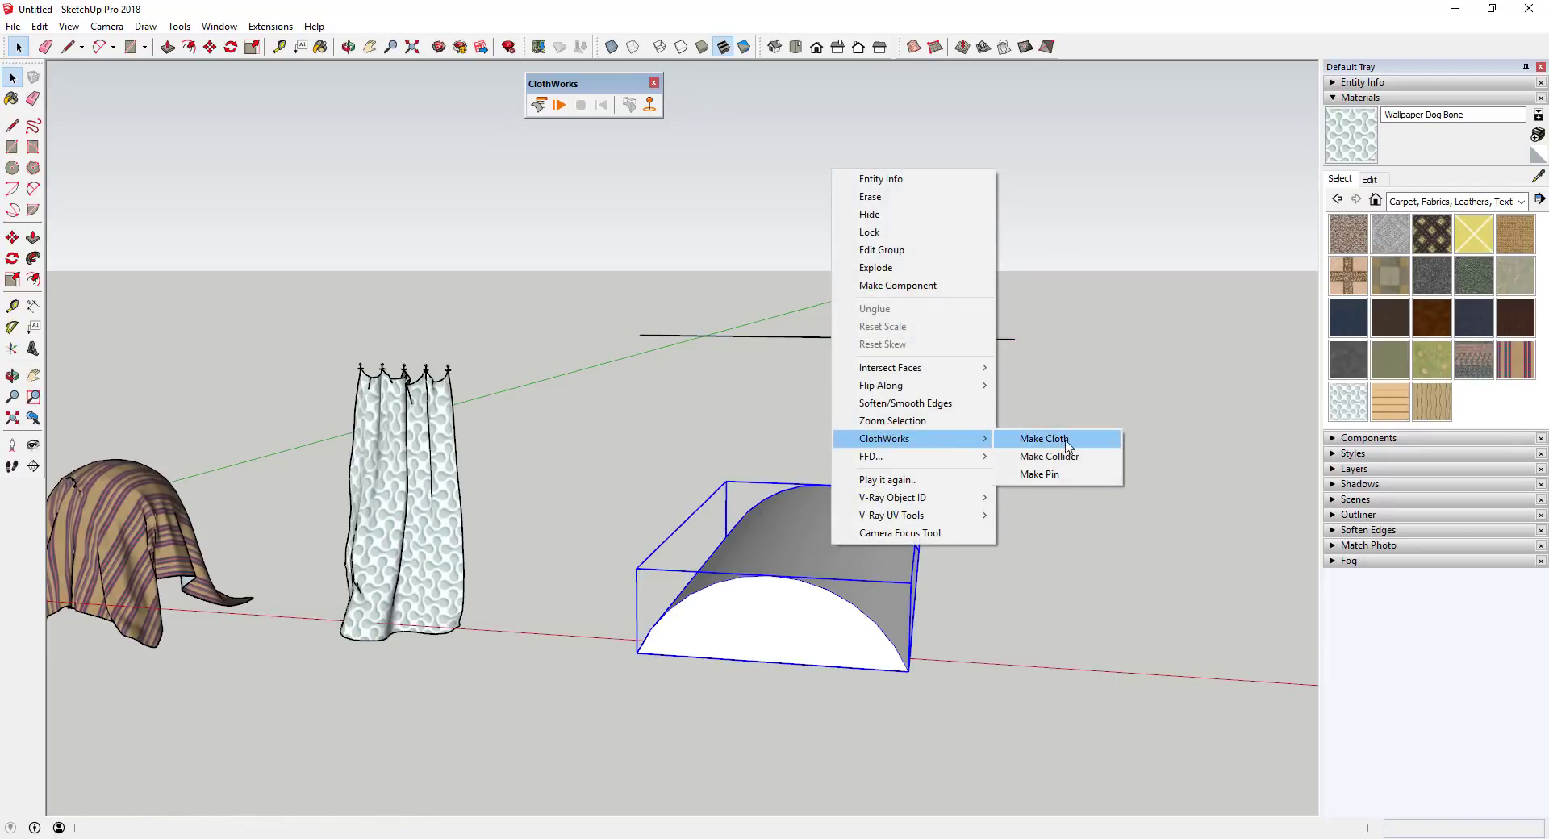
pyautogui.click(1070, 455)
pyautogui.moveTo(827, 666); pyautogui.dragTo(726, 581, button='middle')
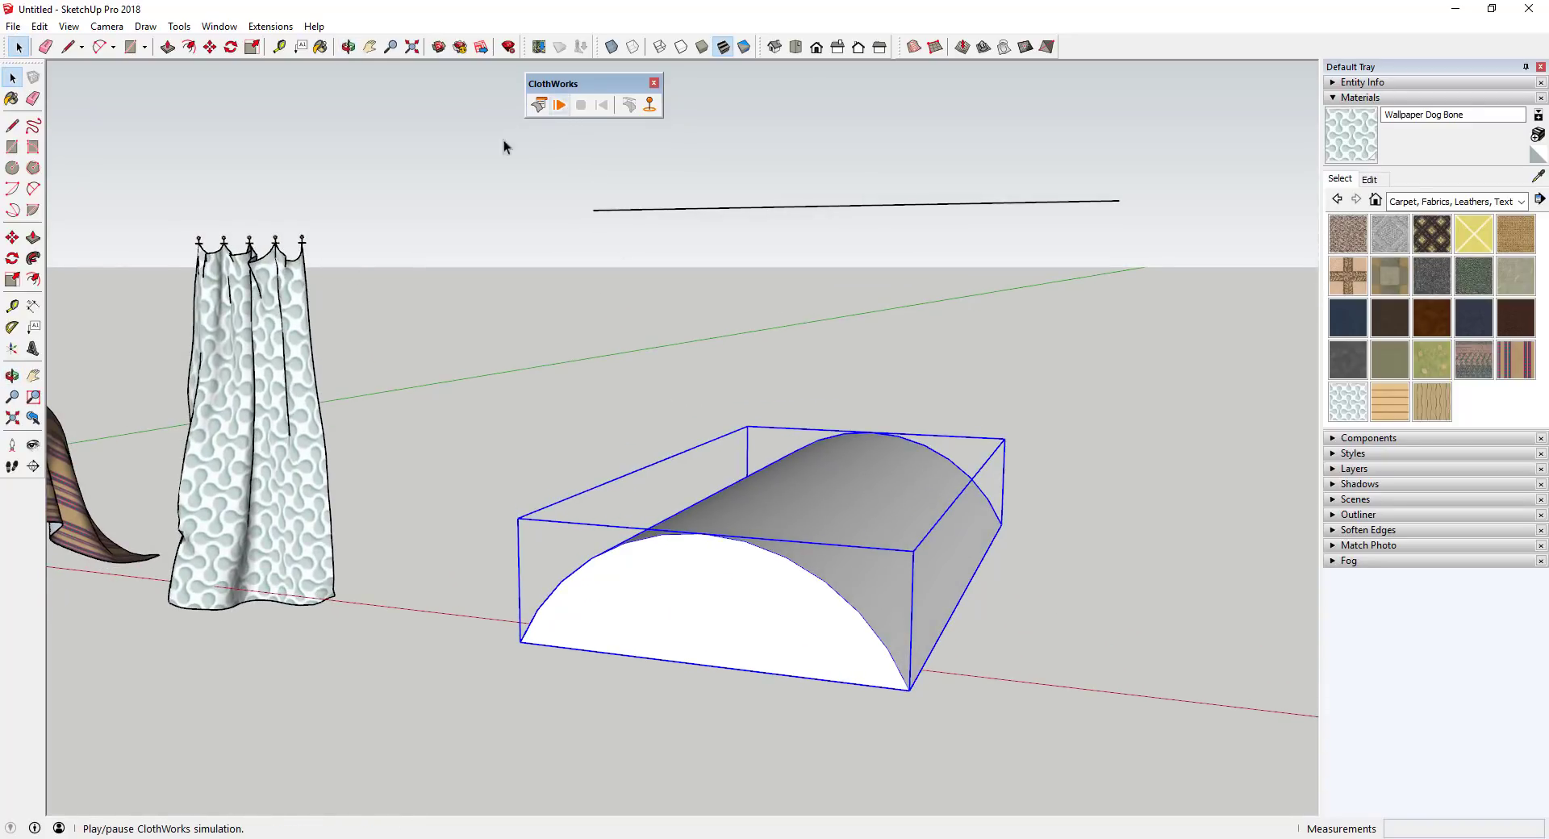
# Step: Set the patterned curtain to Ignore in ClothWorks so it stays out of the simulation
pyautogui.rightClick(247, 368)
pyautogui.moveTo(345, 636)
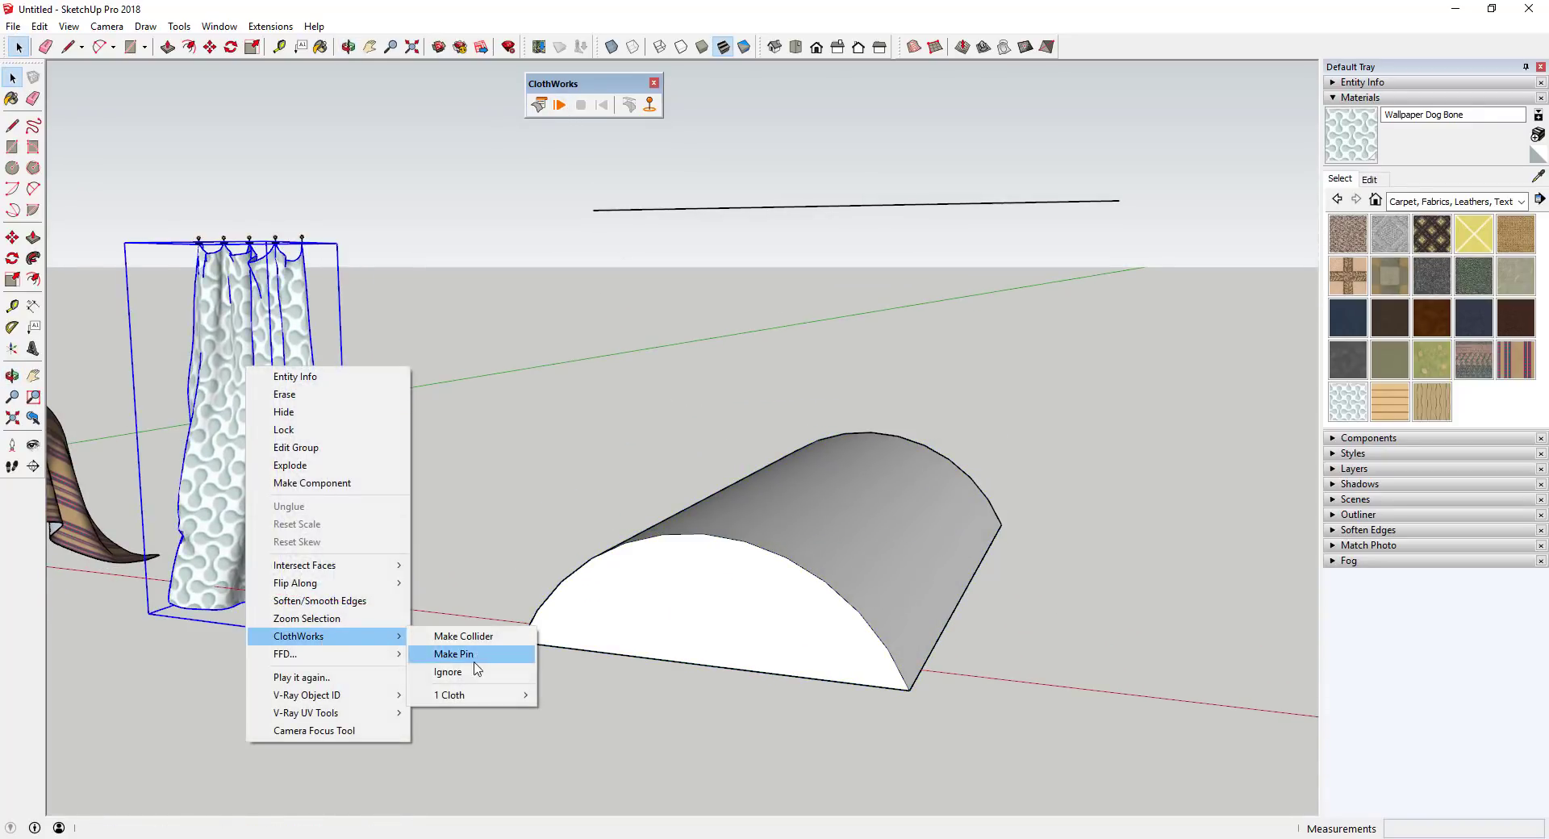
pyautogui.click(448, 672)
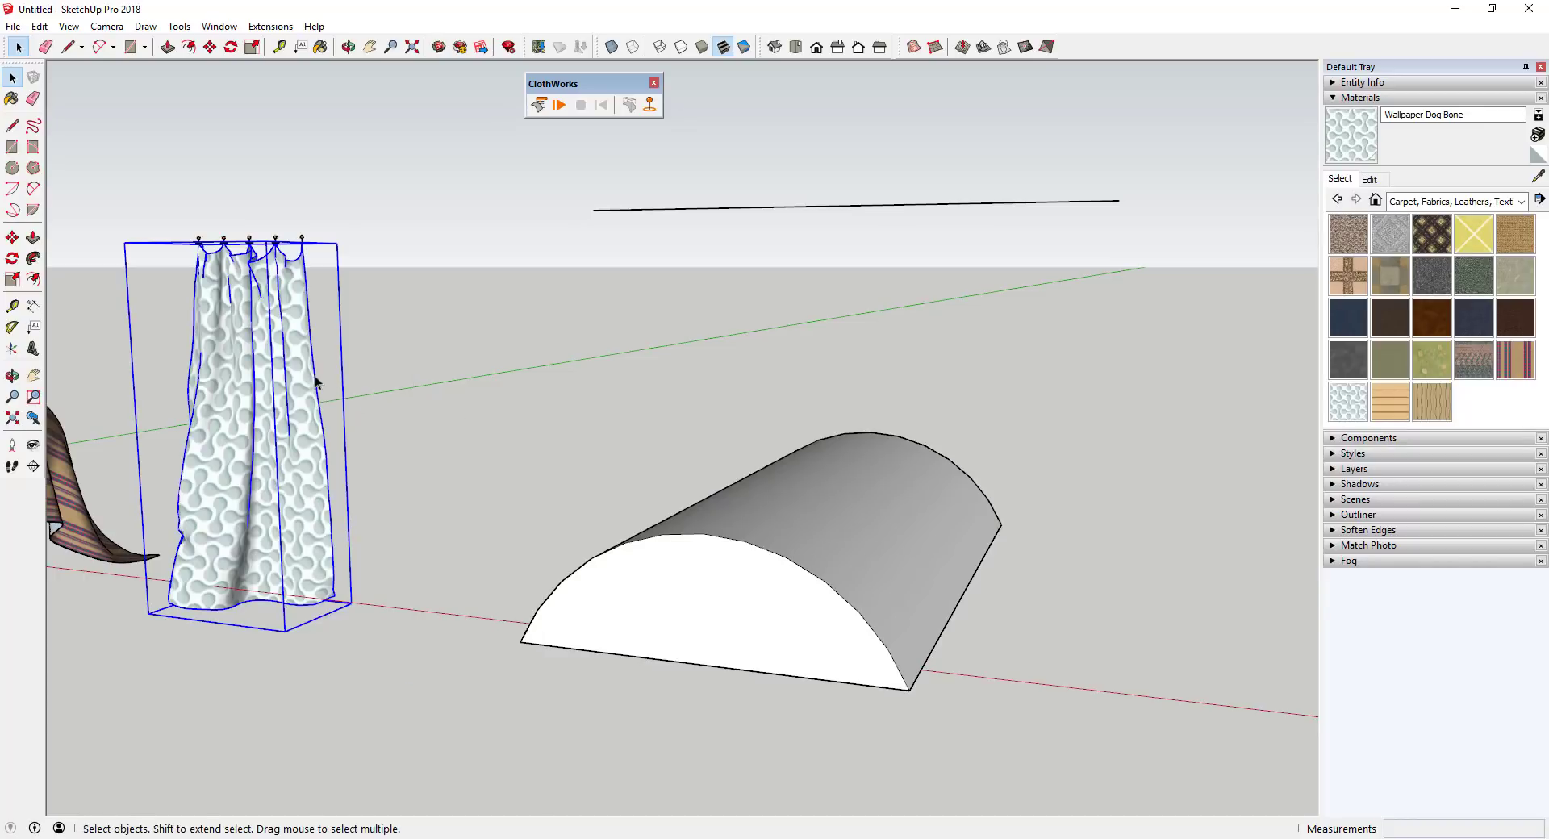
# Step: Simulate the line falling over the half-round solid, pull on its hanging end, inspect the drape, and reset the simulation
pyautogui.click(559, 105)
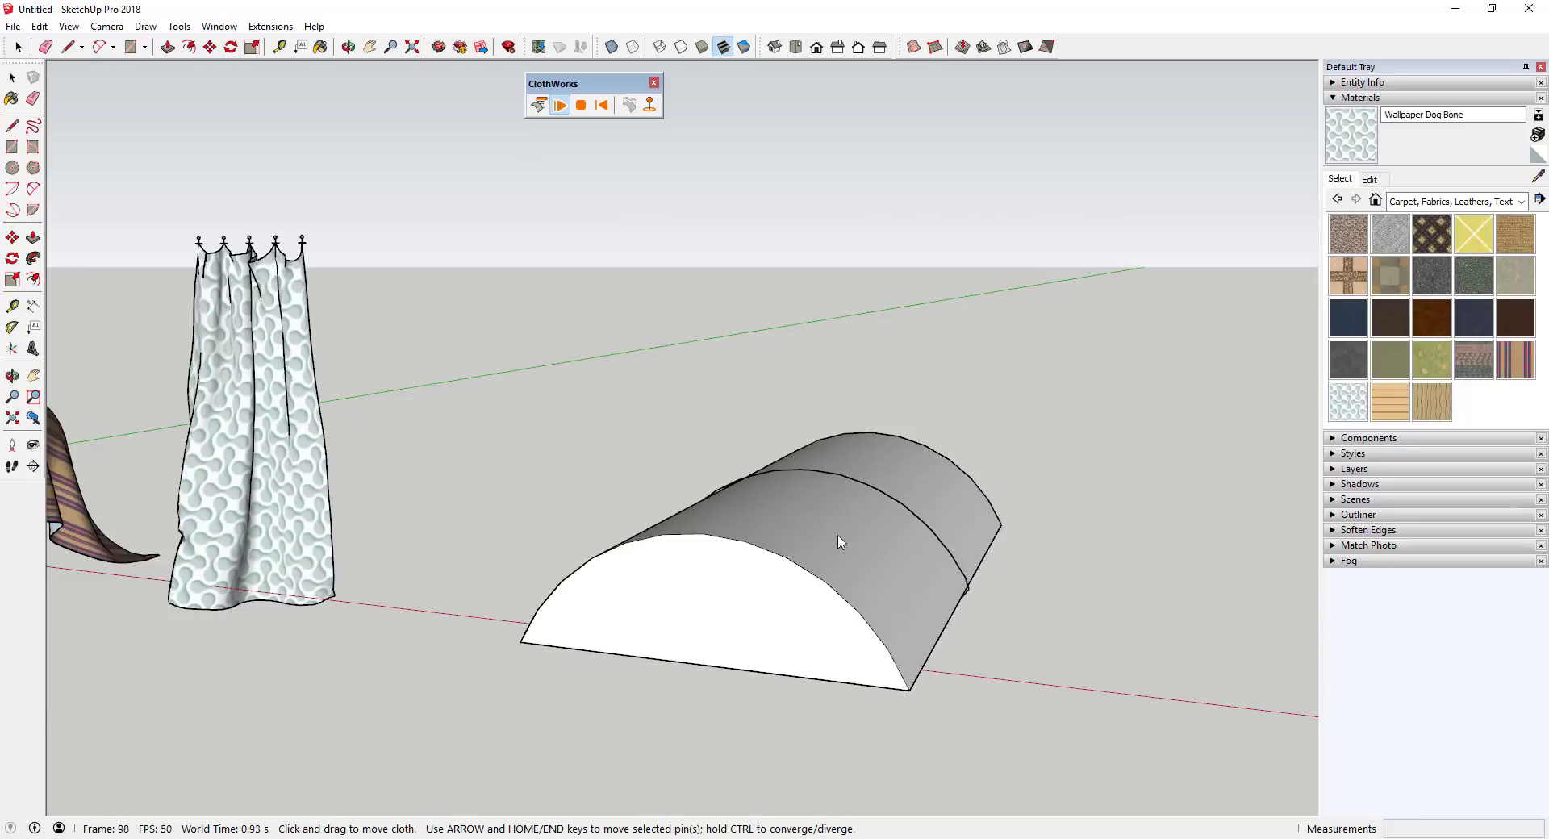
pyautogui.moveTo(789, 592); pyautogui.dragTo(802, 647, button='middle')
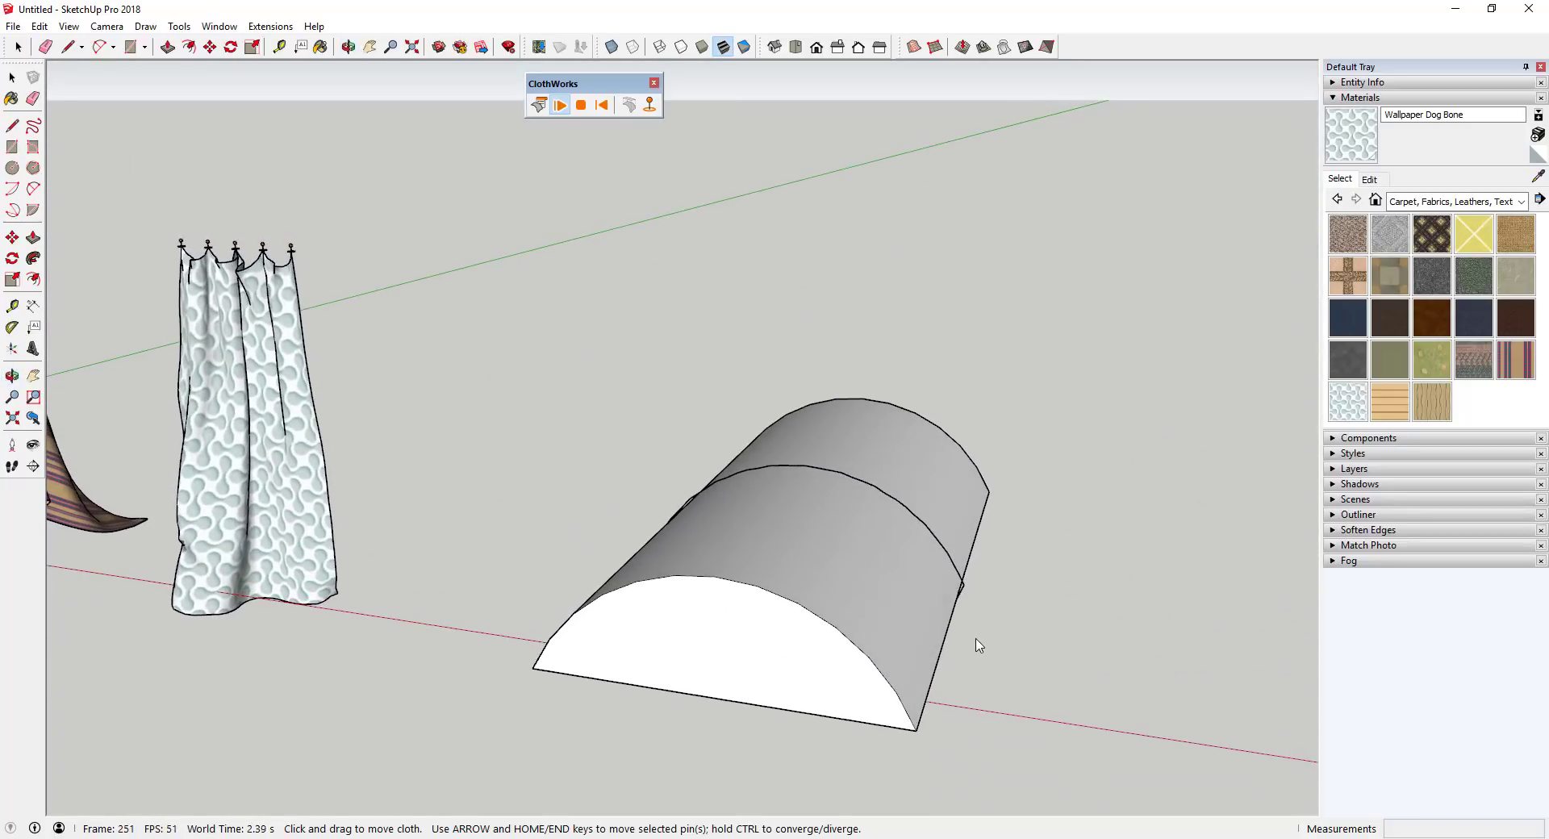
pyautogui.moveTo(623, 523); pyautogui.dragTo(655, 526, button='middle')
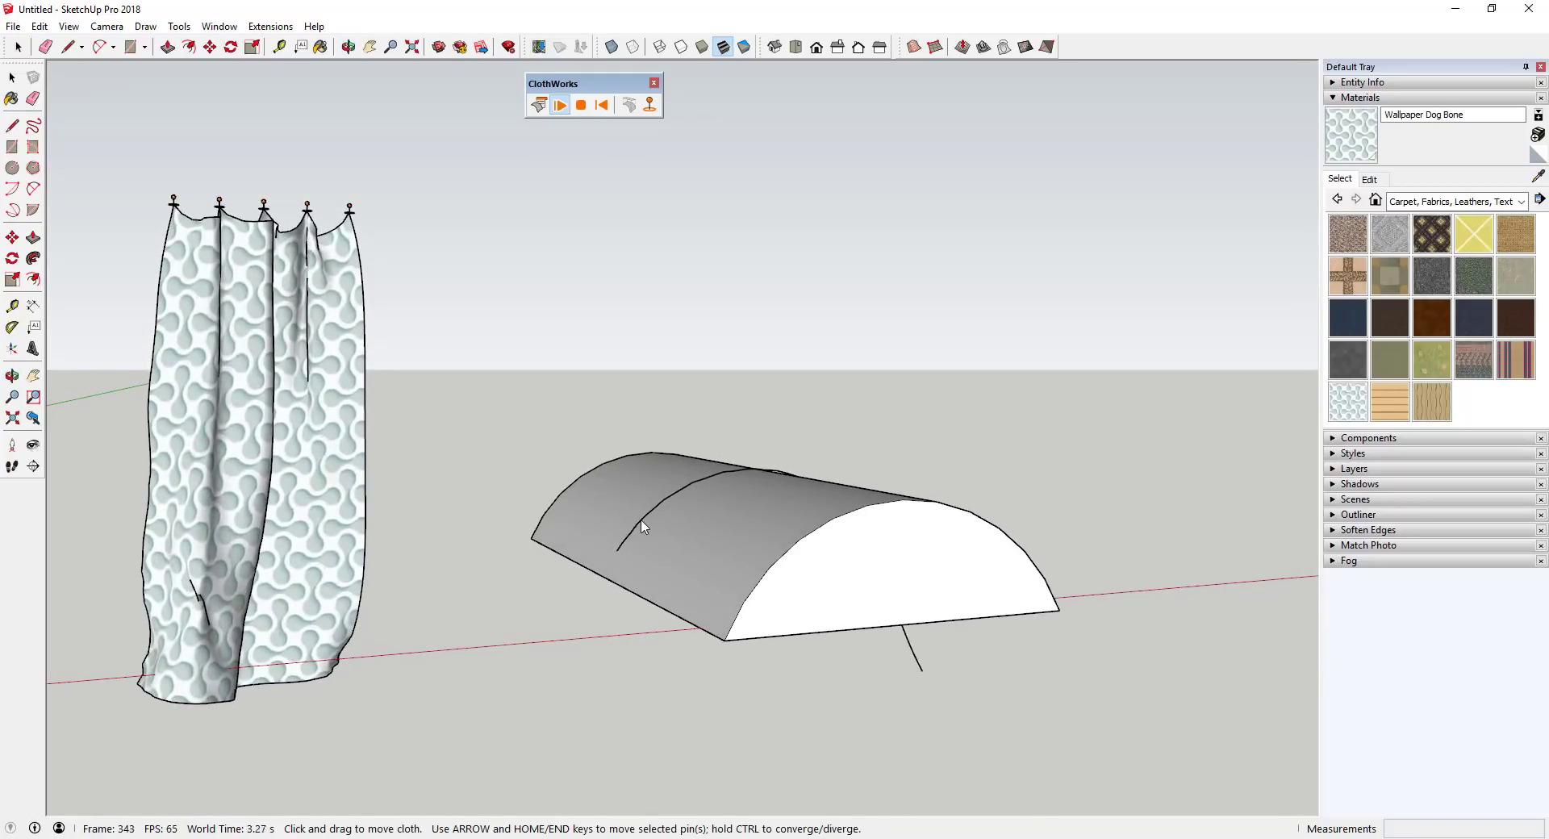
pyautogui.moveTo(627, 538); pyautogui.dragTo(609, 566)
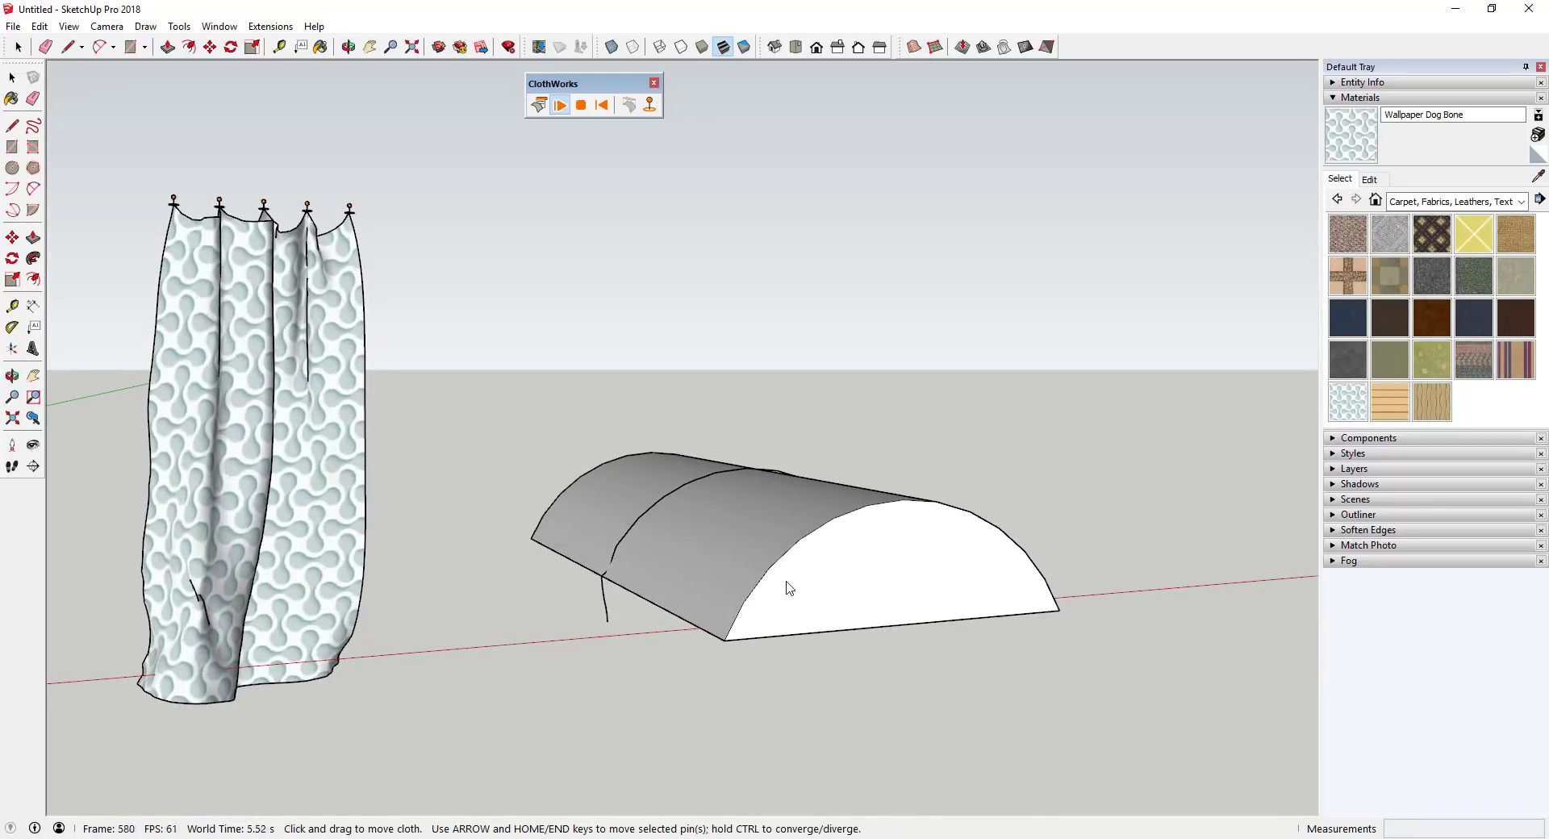
pyautogui.scroll(6, 601, 605)
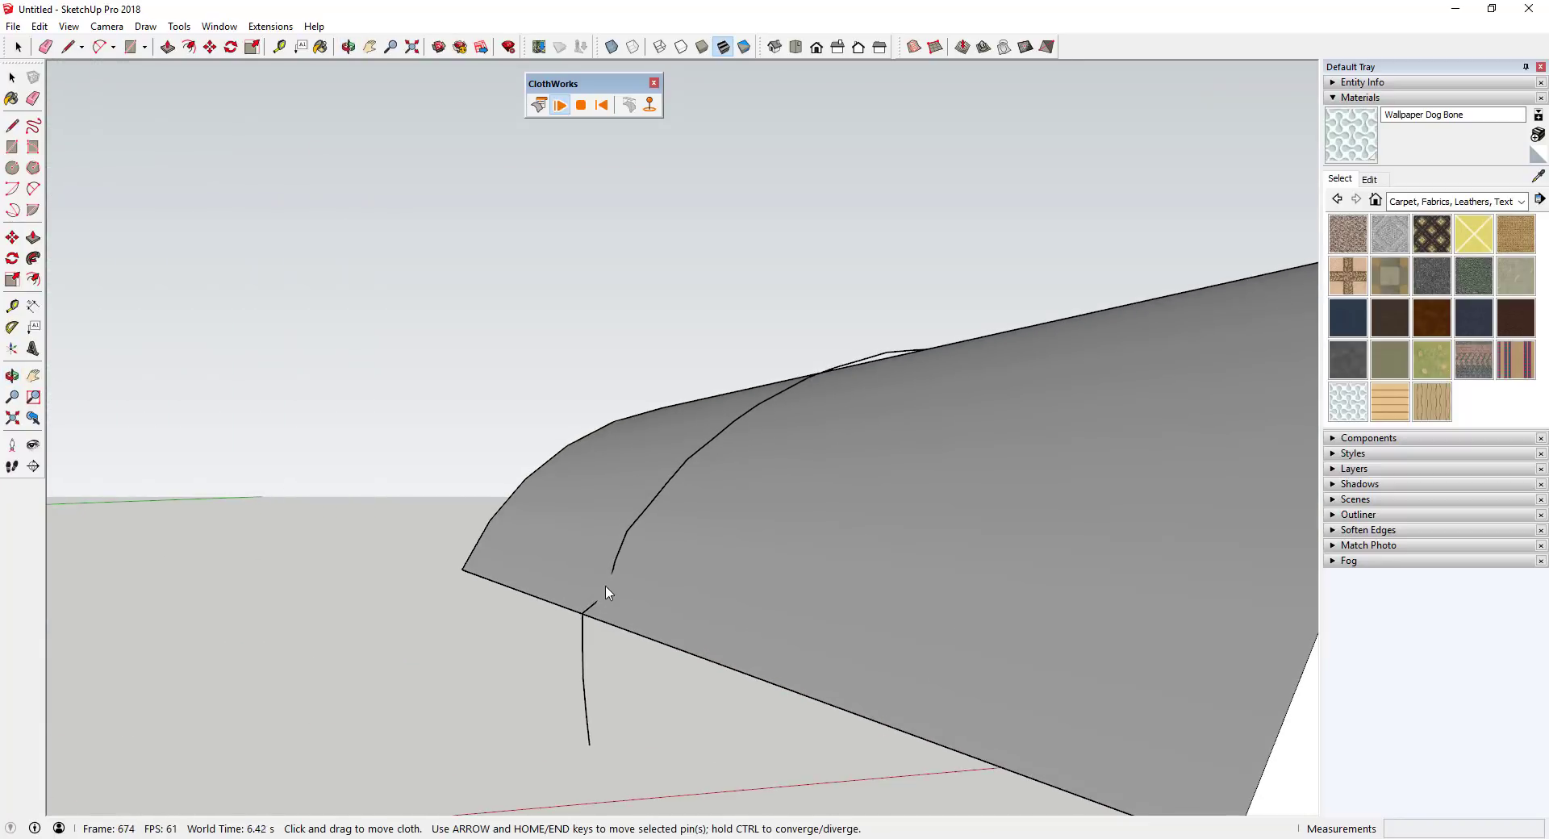
pyautogui.scroll(-10, 607, 593)
pyautogui.moveTo(1083, 539); pyautogui.dragTo(780, 615, button='middle')
pyautogui.scroll(-5, 1009, 535)
pyautogui.scroll(6, 1082, 535)
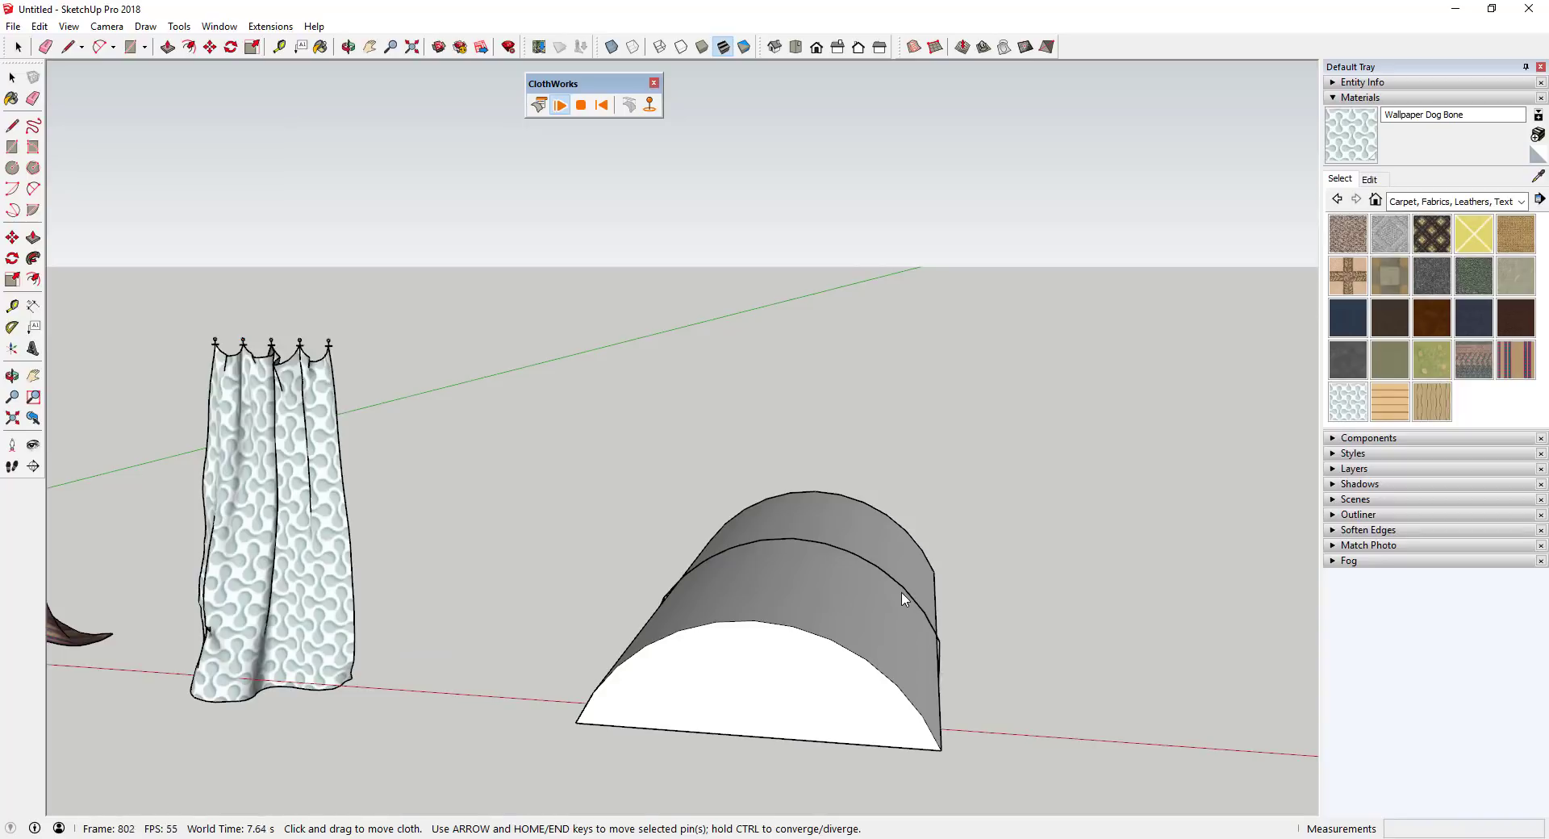
pyautogui.click(904, 599)
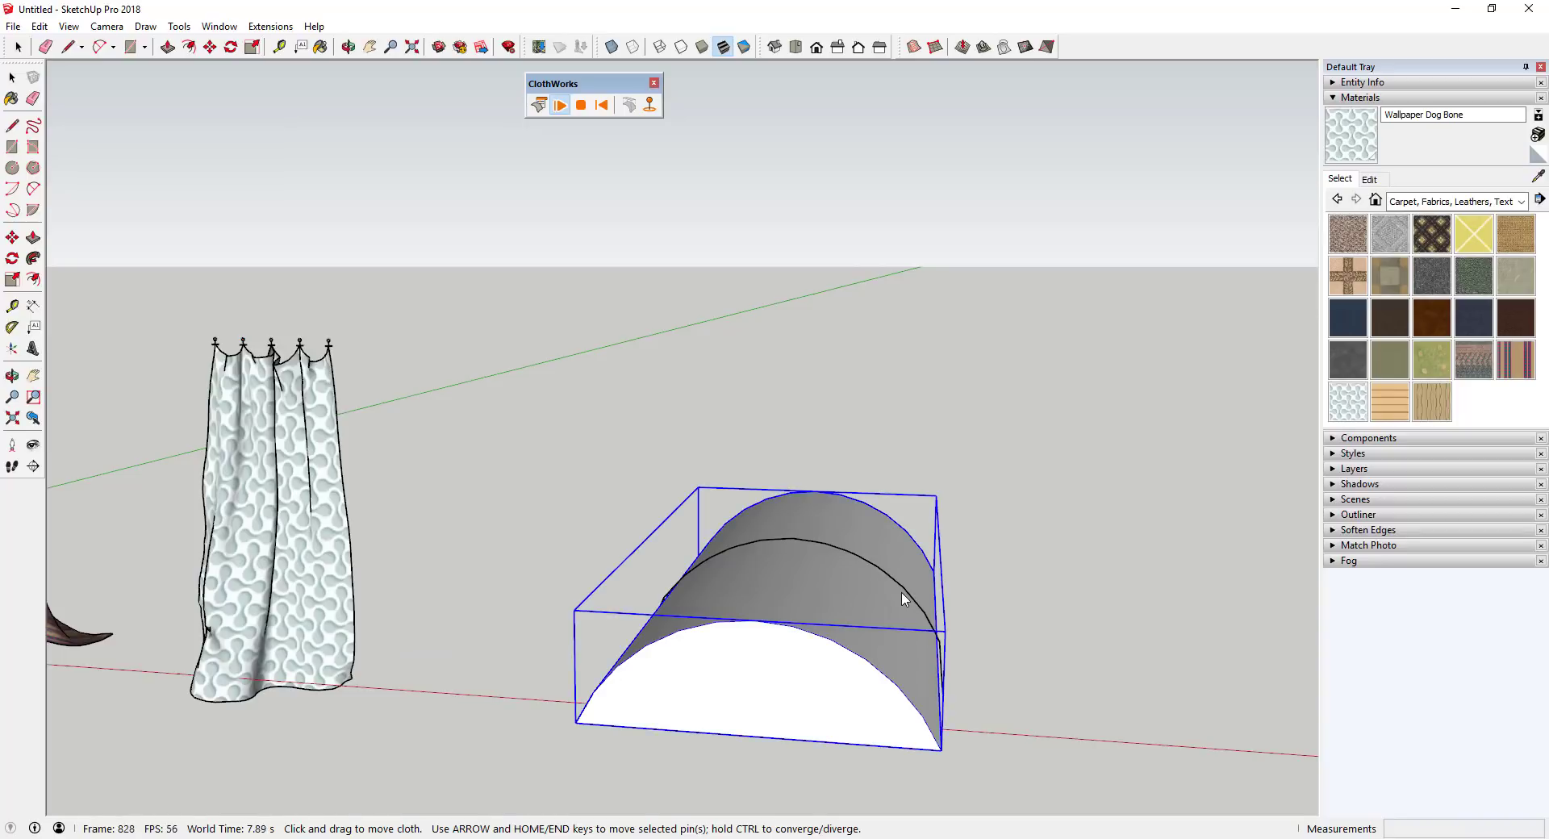
pyautogui.click(601, 106)
# Step: Add ClothWorks pins at both ends and the midpoint of the floating line
pyautogui.moveTo(667, 221); pyautogui.dragTo(666, 231, button='middle')
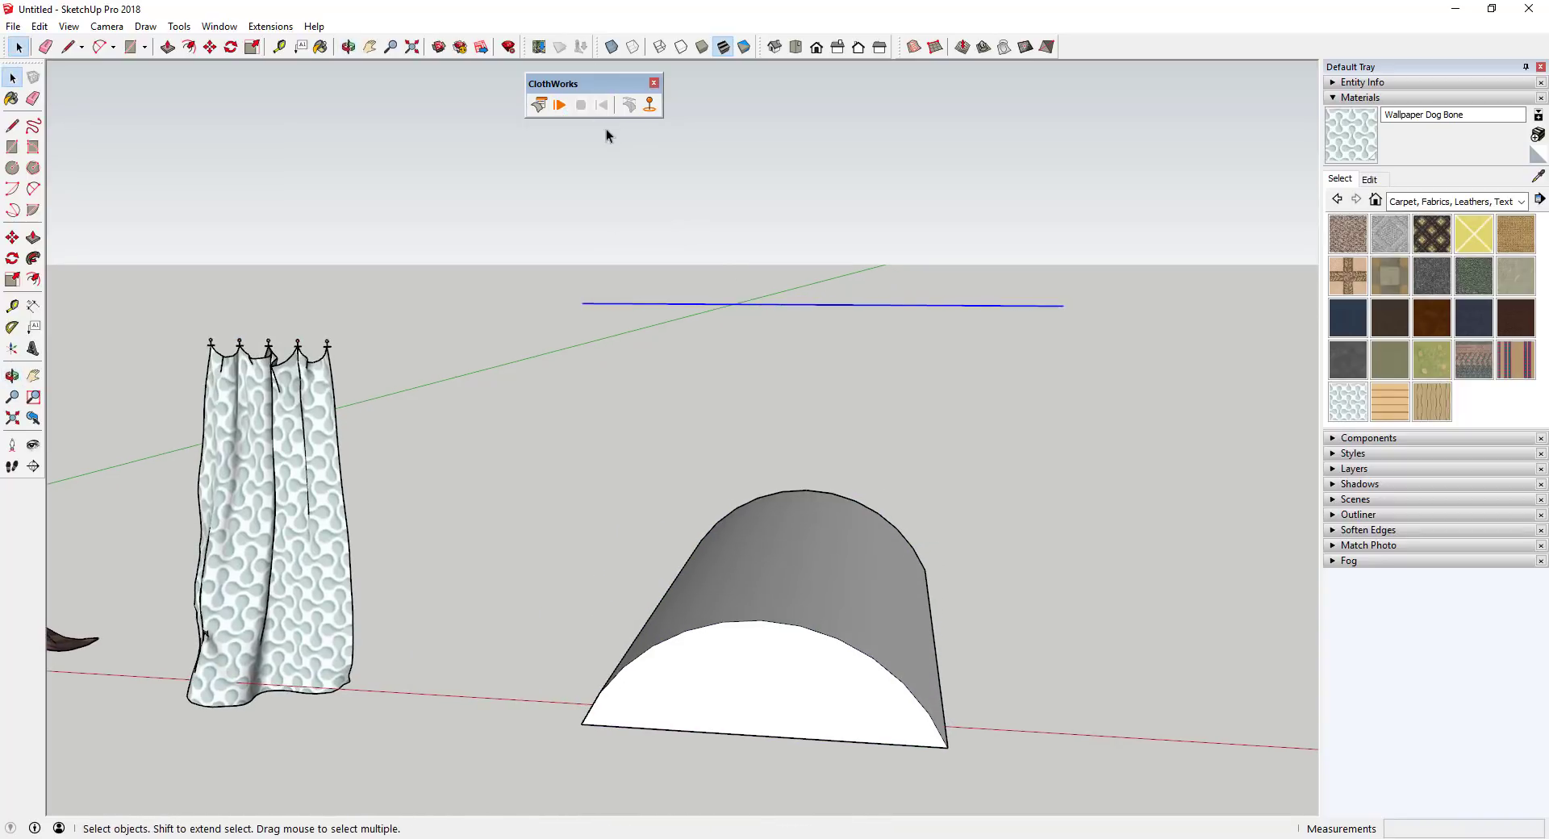
pyautogui.click(649, 105)
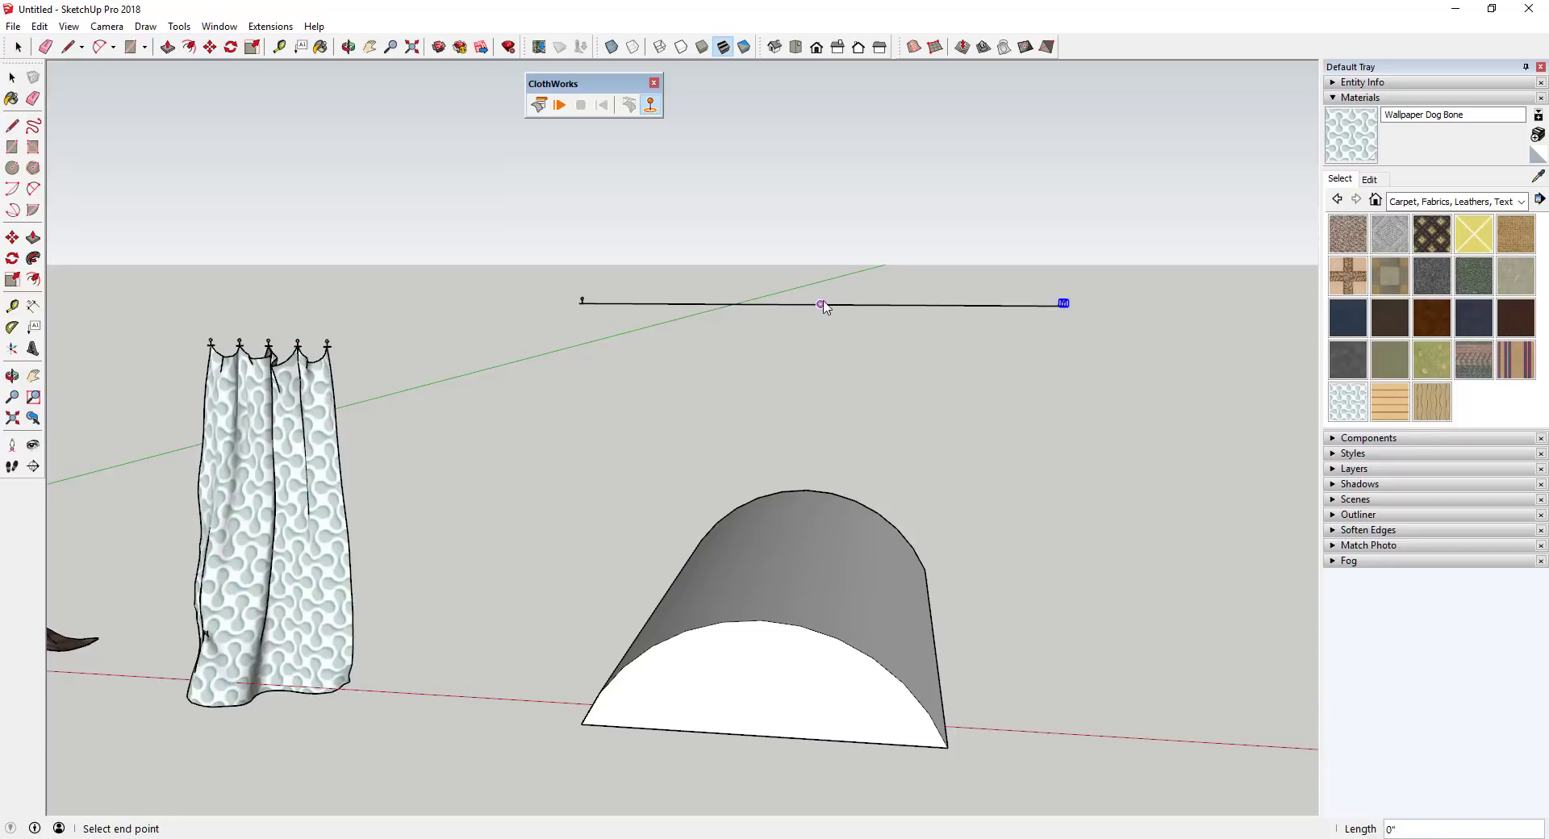
# Step: Simulate the pinned line sagging between its three pins, swing one span, and stop the simulation without resetting the layout
pyautogui.click(559, 105)
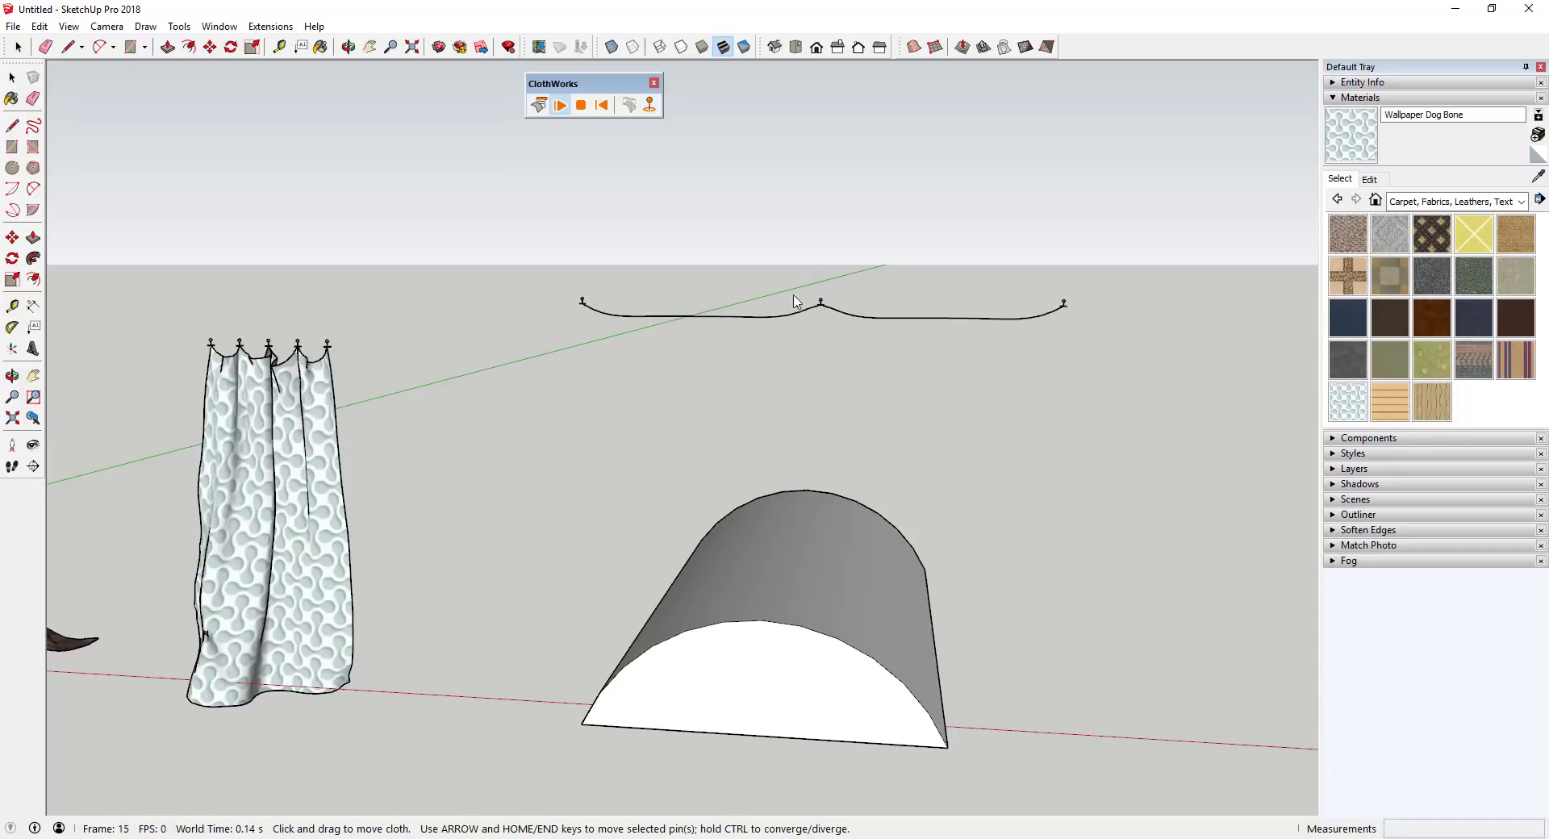
pyautogui.scroll(3, 823, 373)
pyautogui.moveTo(826, 335); pyautogui.dragTo(847, 476, button='middle')
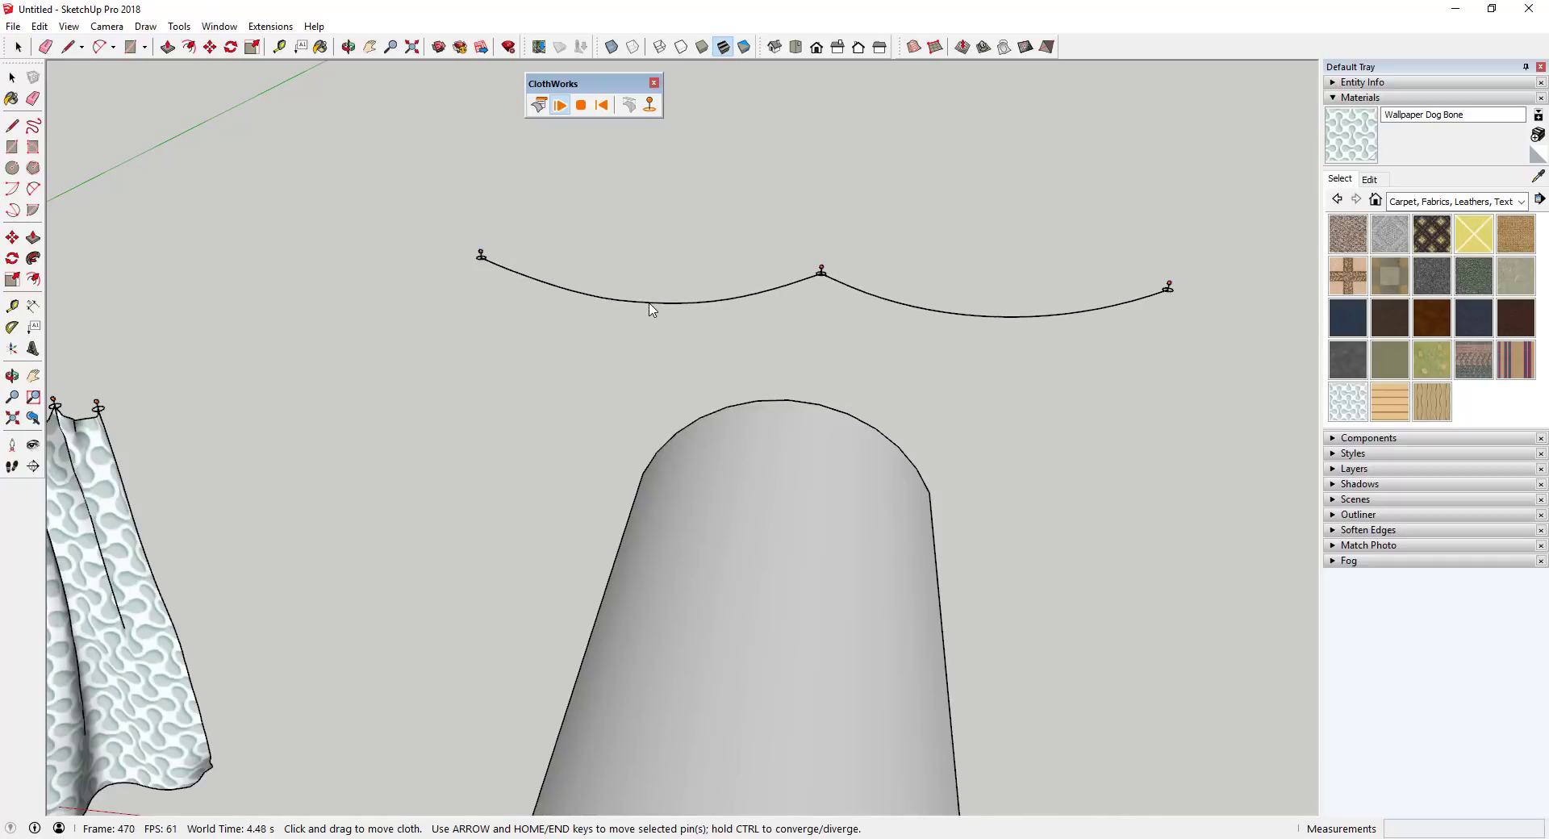
pyautogui.moveTo(648, 305); pyautogui.dragTo(640, 492)
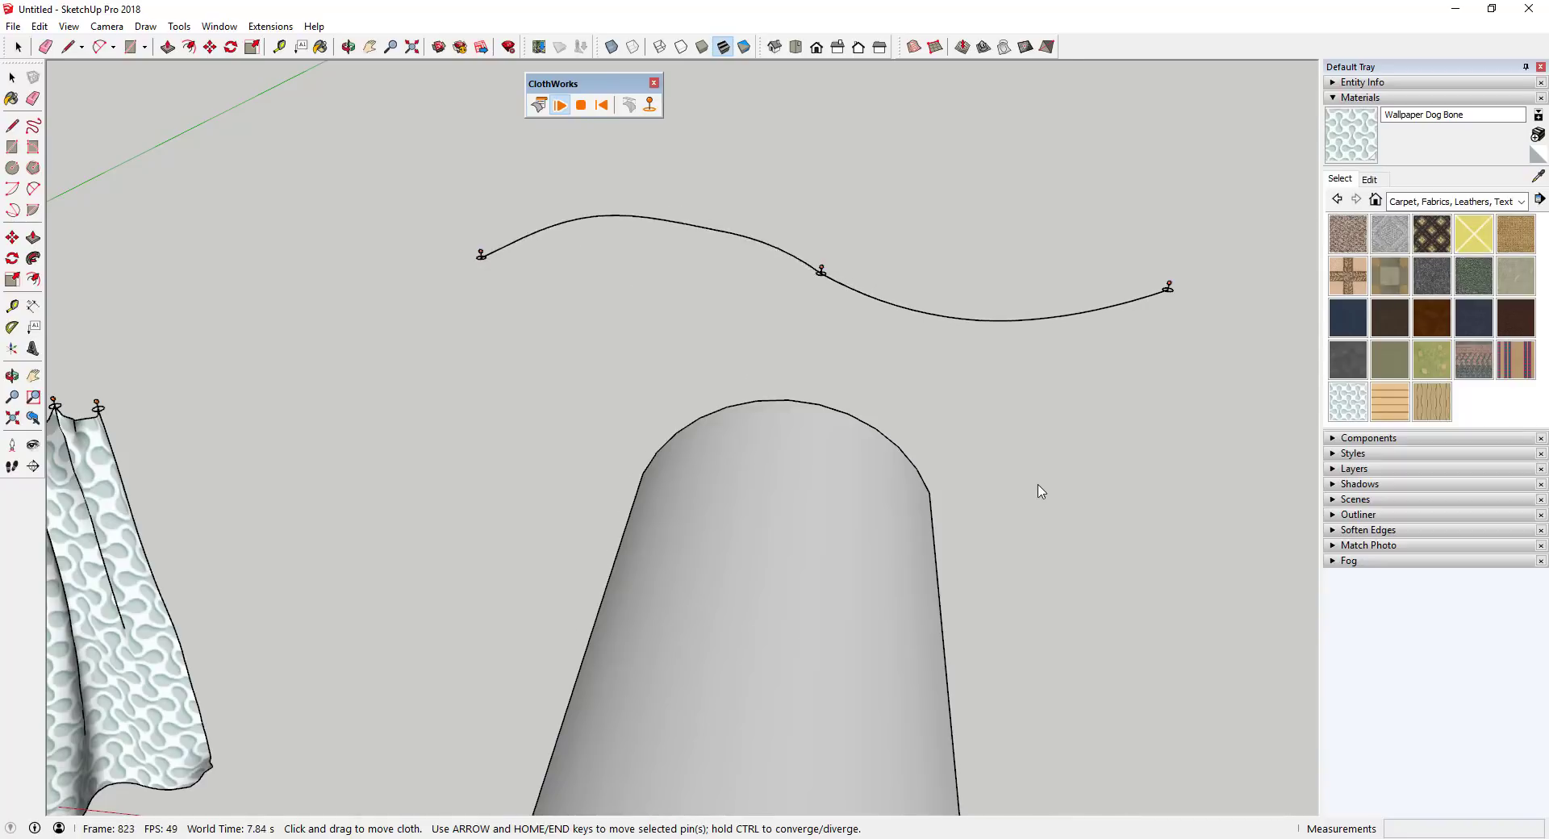
pyautogui.click(581, 105)
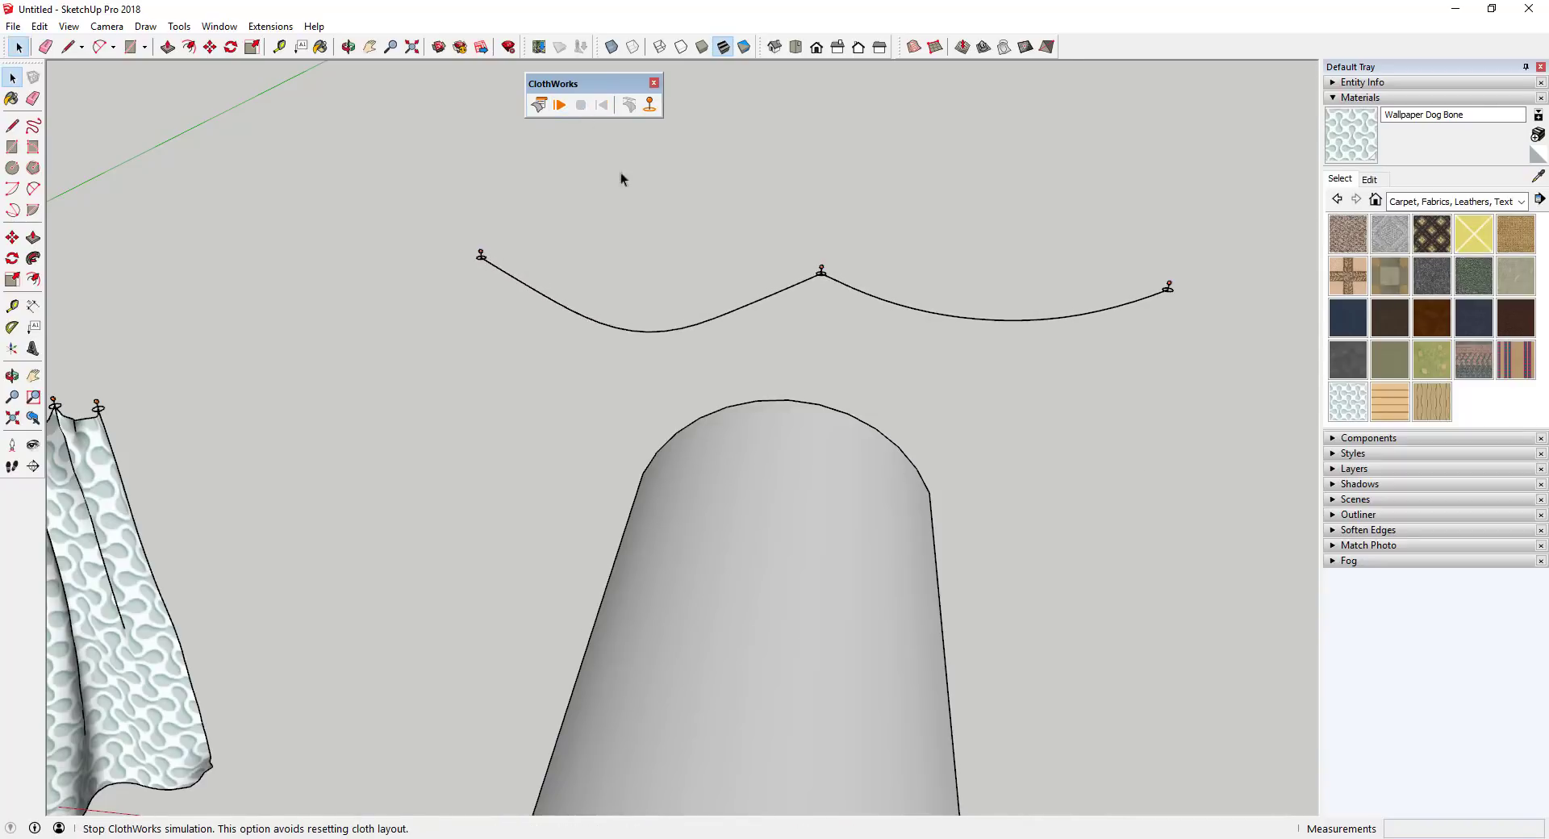
# Step: Open the sagging line's group and select all of its curved segments
pyautogui.scroll(2, 767, 305)
pyautogui.click(764, 303)
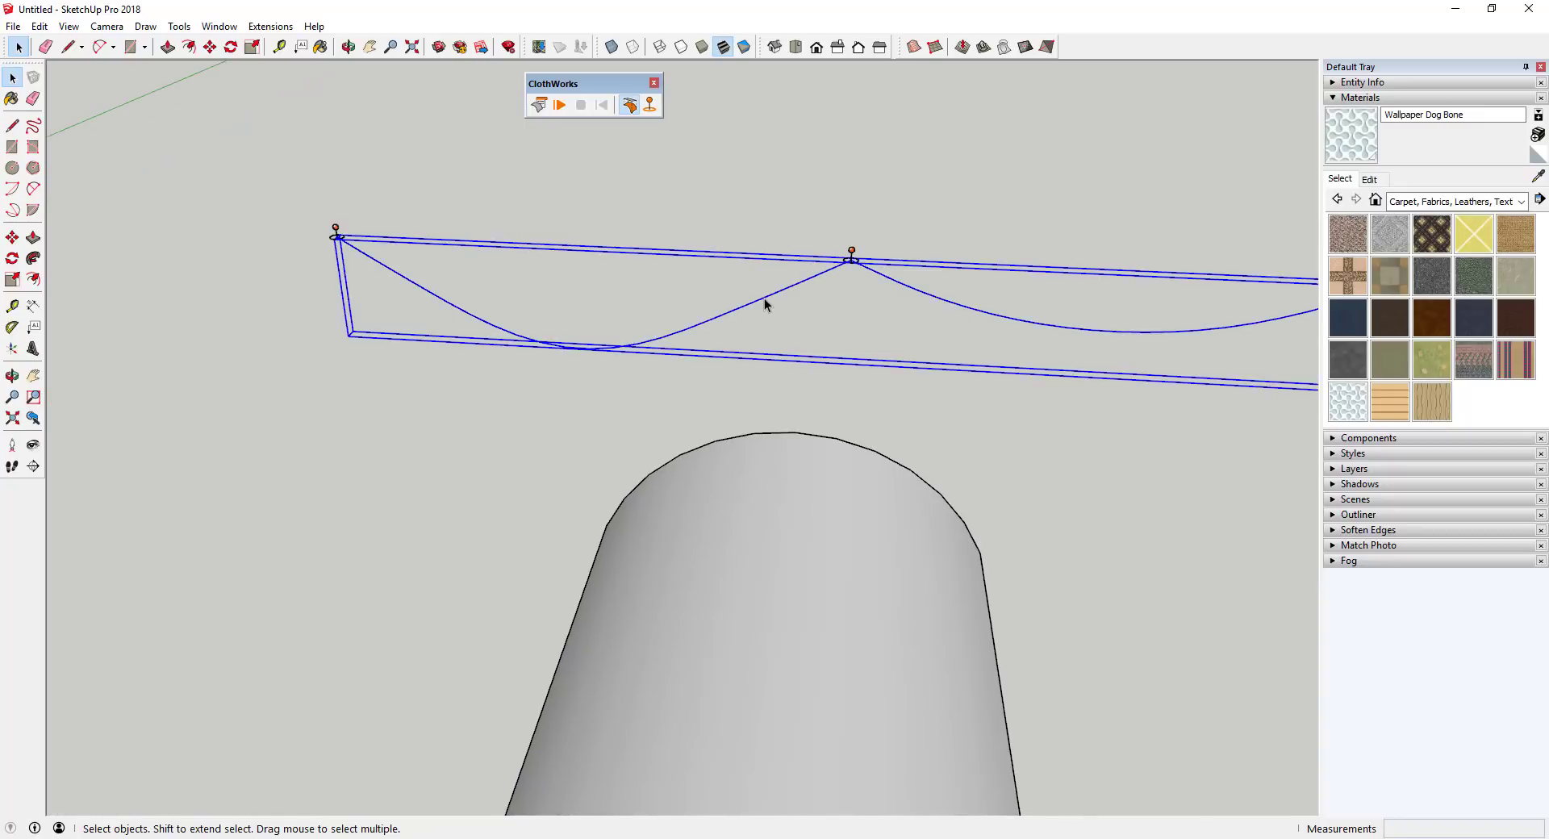
pyautogui.scroll(-1, 764, 300)
pyautogui.scroll(-2, 1008, 319)
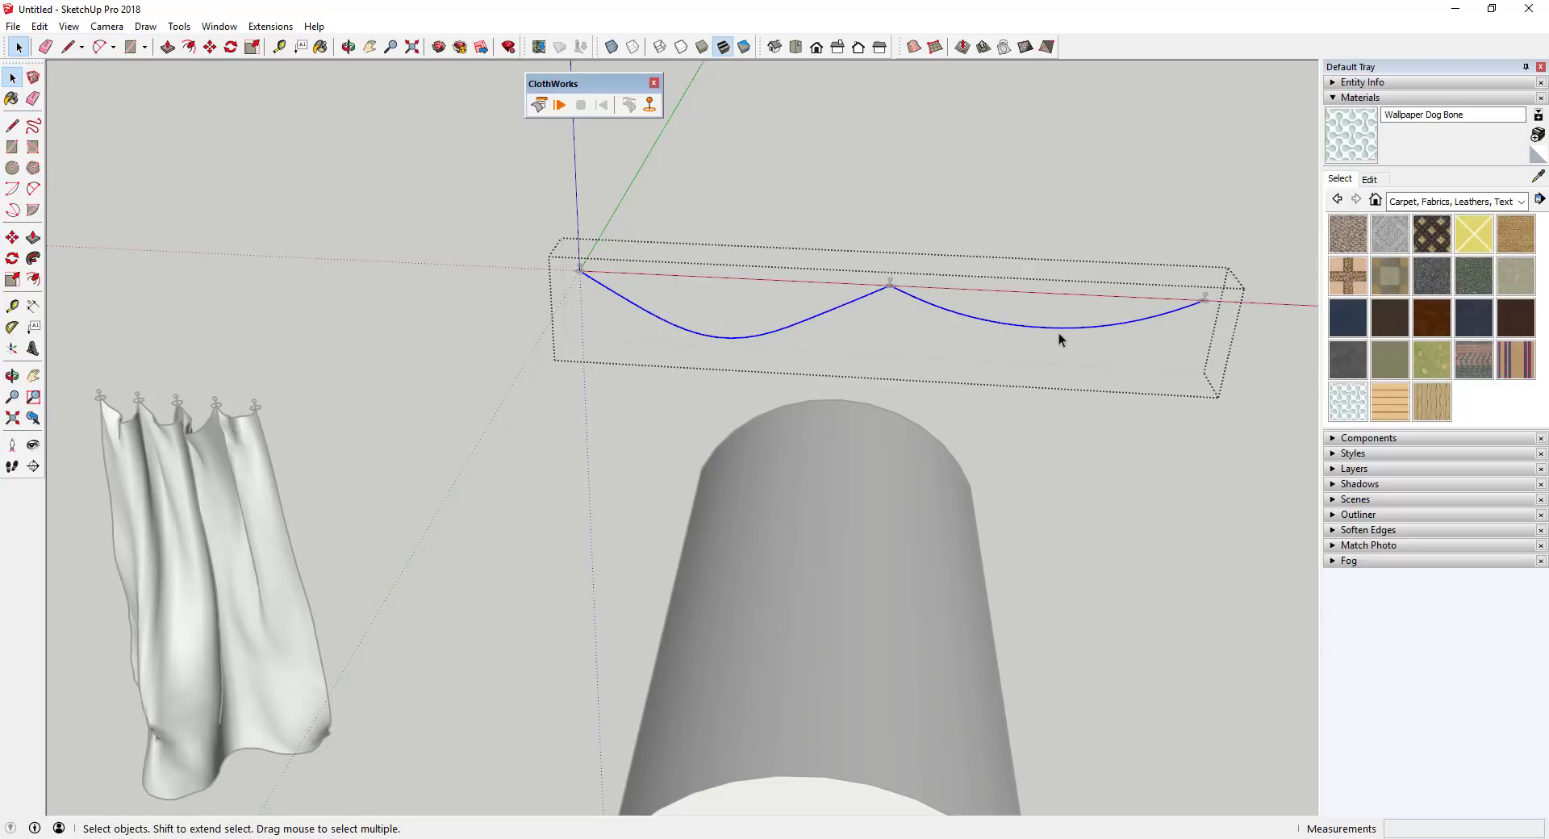
pyautogui.scroll(2, 1062, 326)
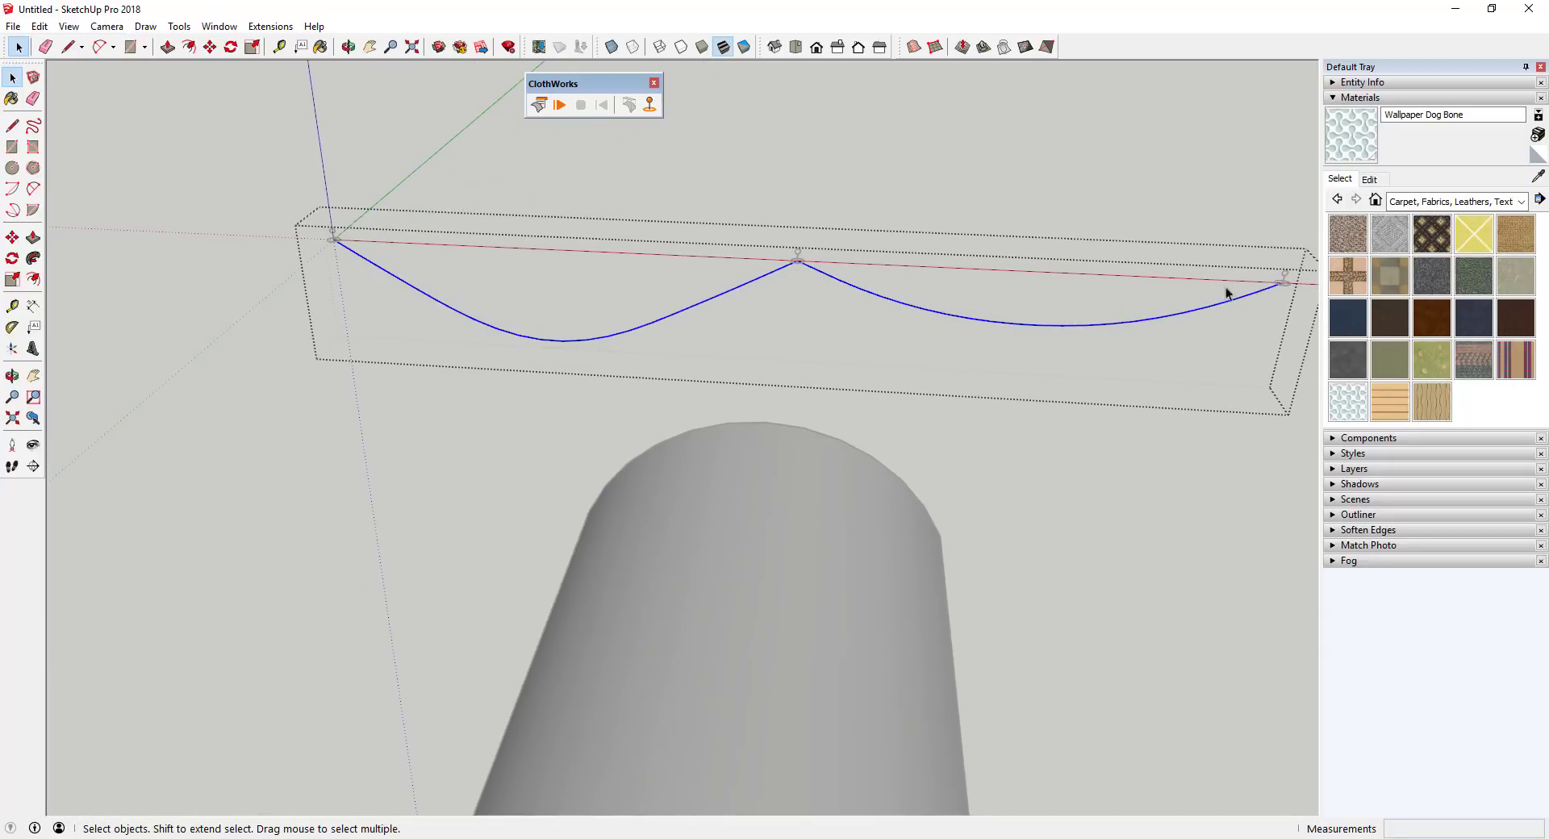